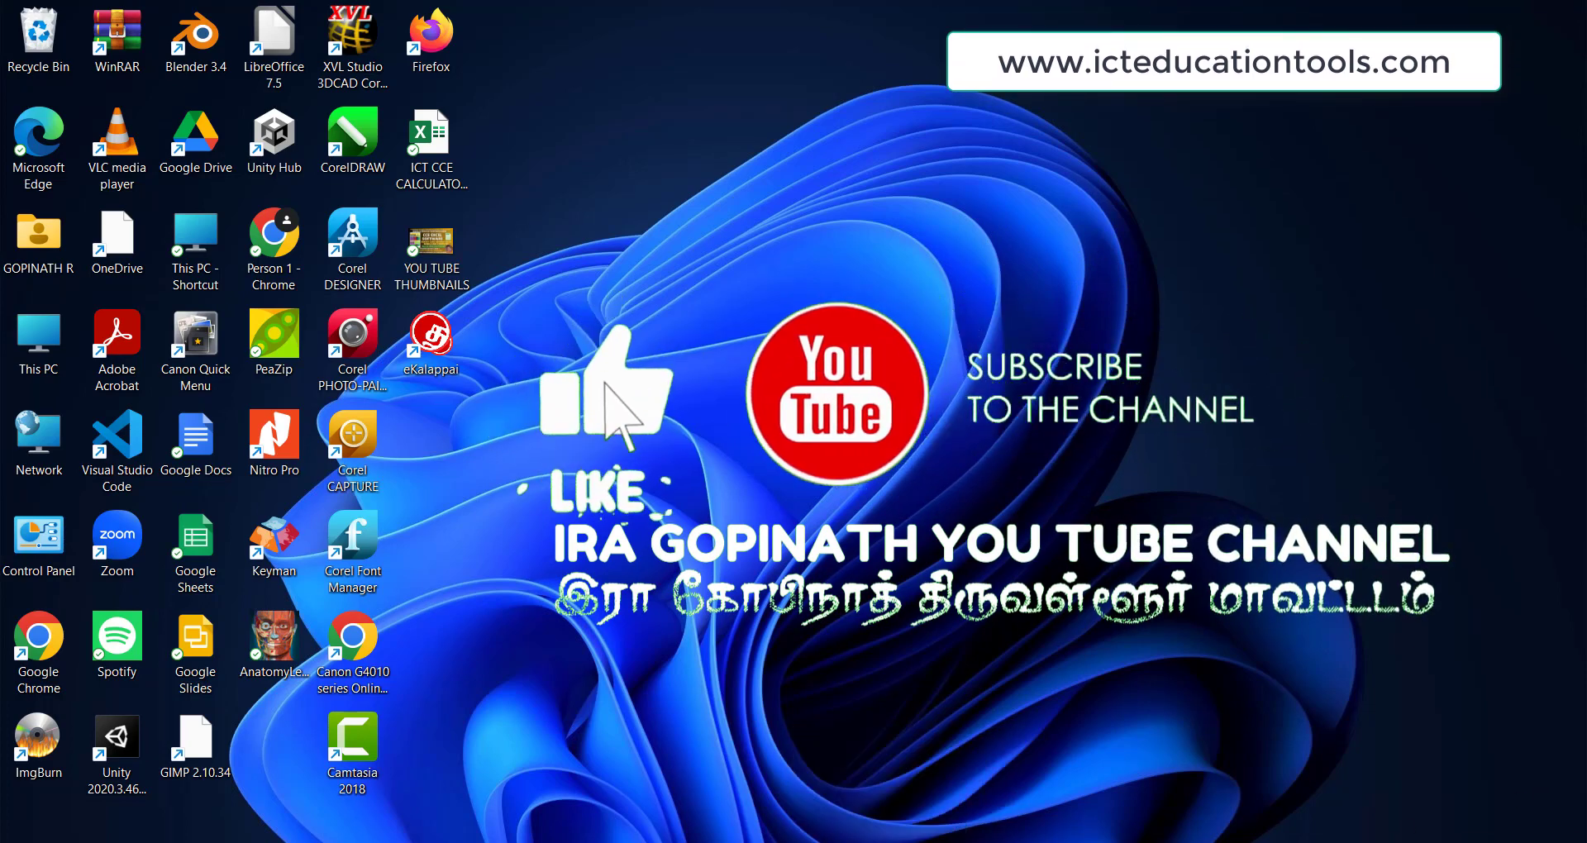
Launch Chrome with the user's profile and search for 'APPLY TNPSC EXAMS'.
{"action": "left_click", "coordinate": [901, 841]}
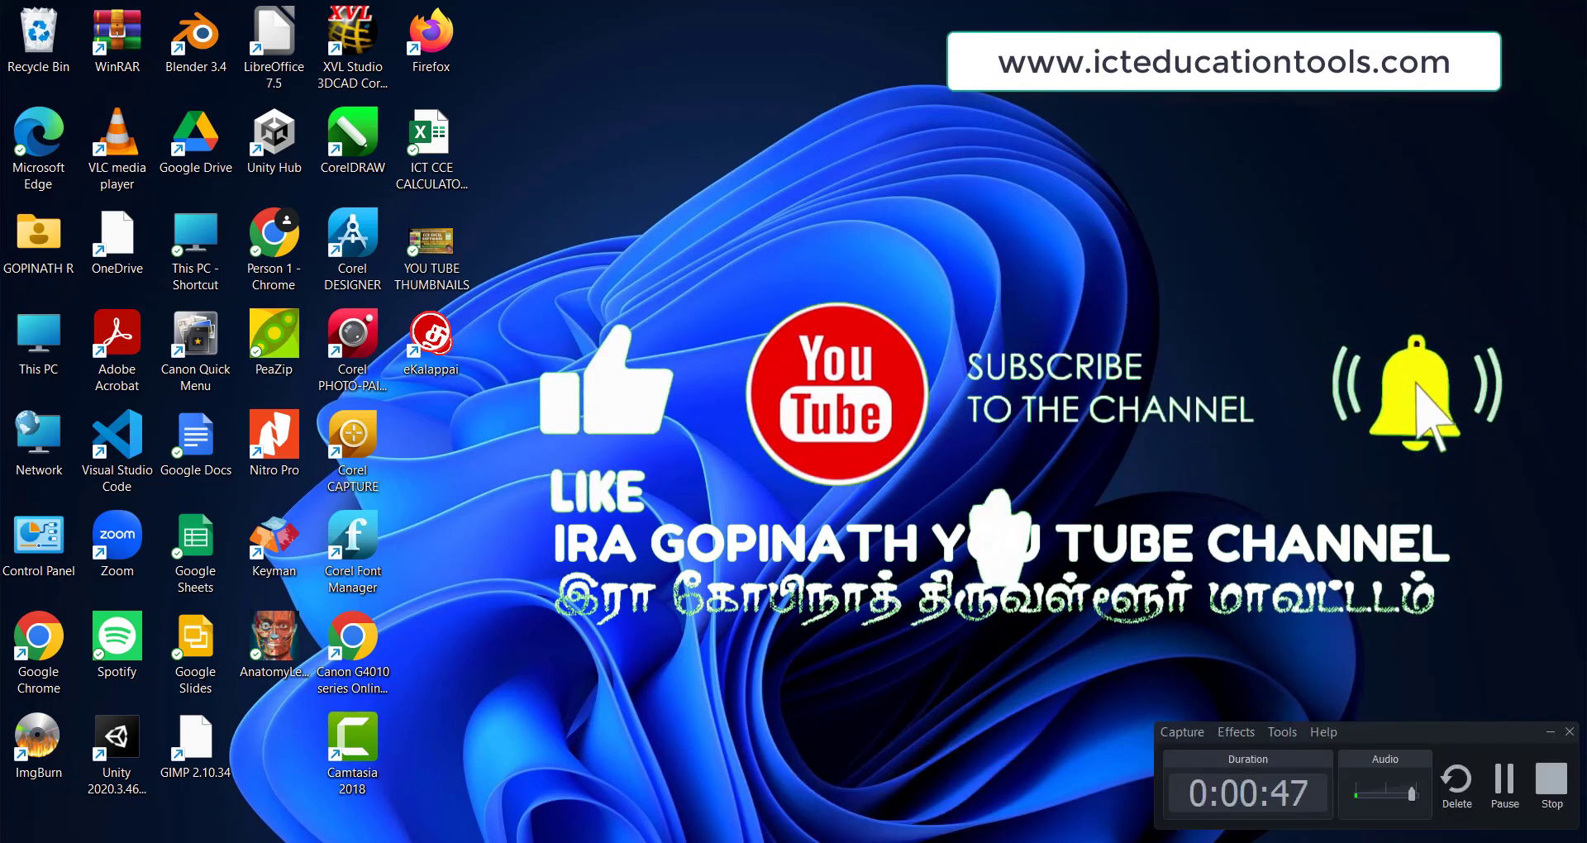
{"action": "left_click", "coordinate": [901, 841]}
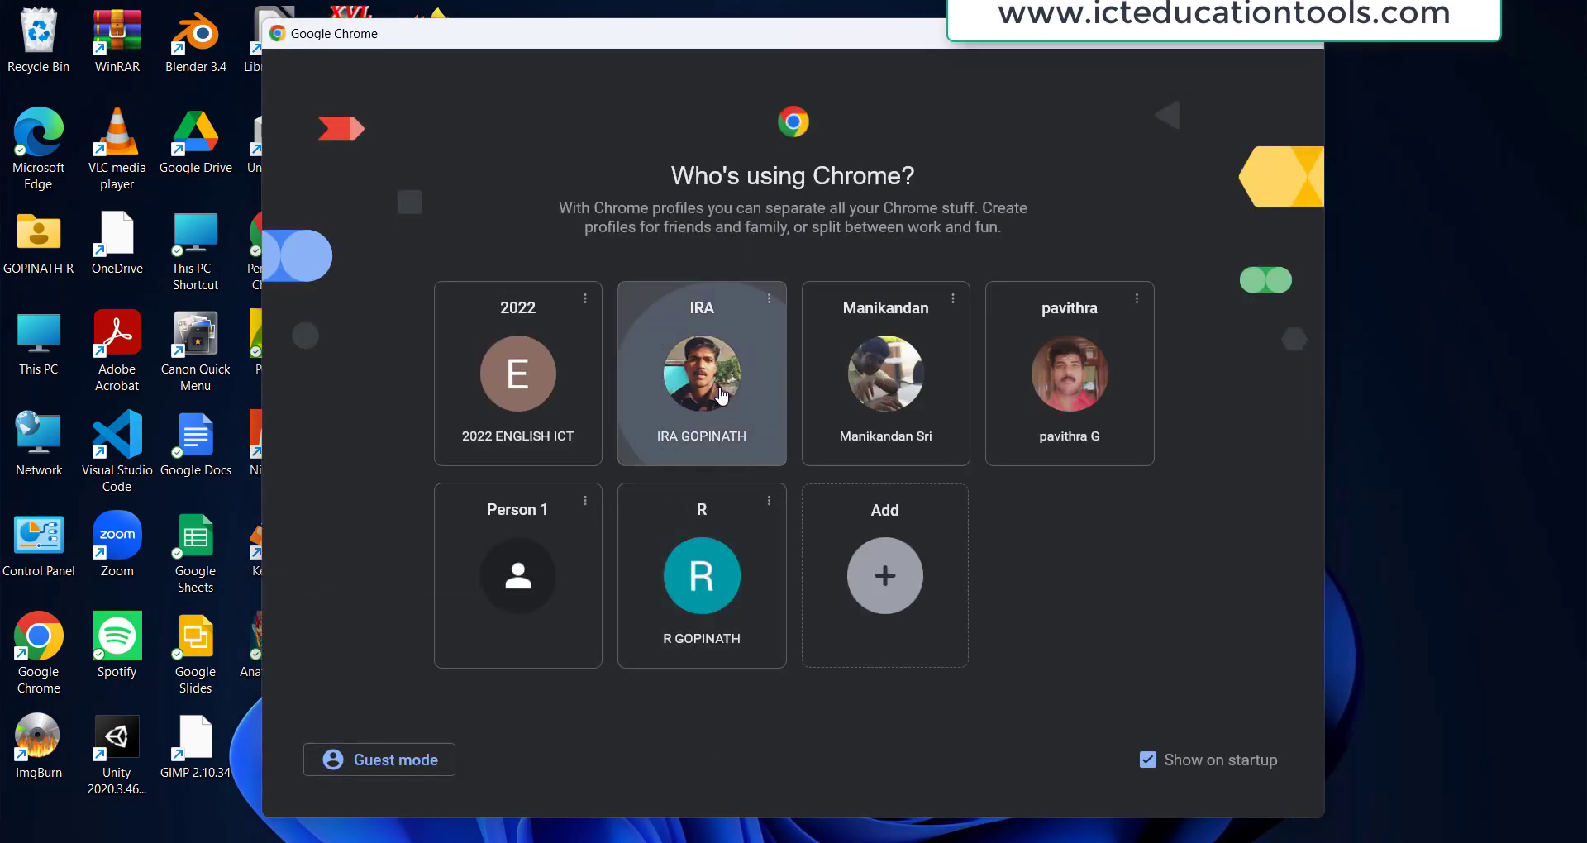
{"action": "left_click", "coordinate": [716, 404]}
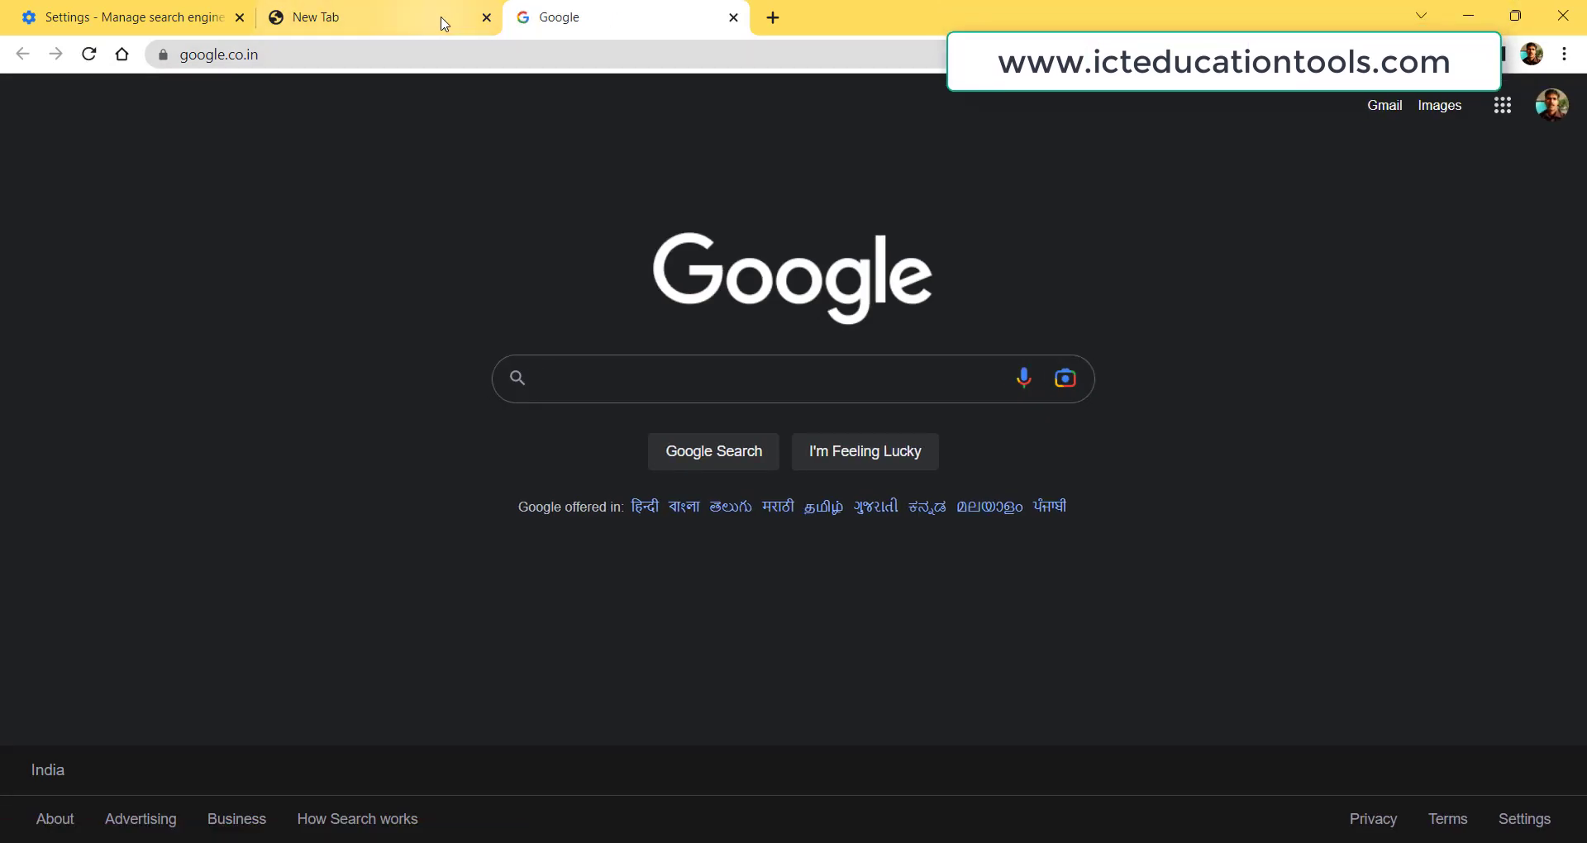
{"action": "left_click", "coordinate": [411, 56]}
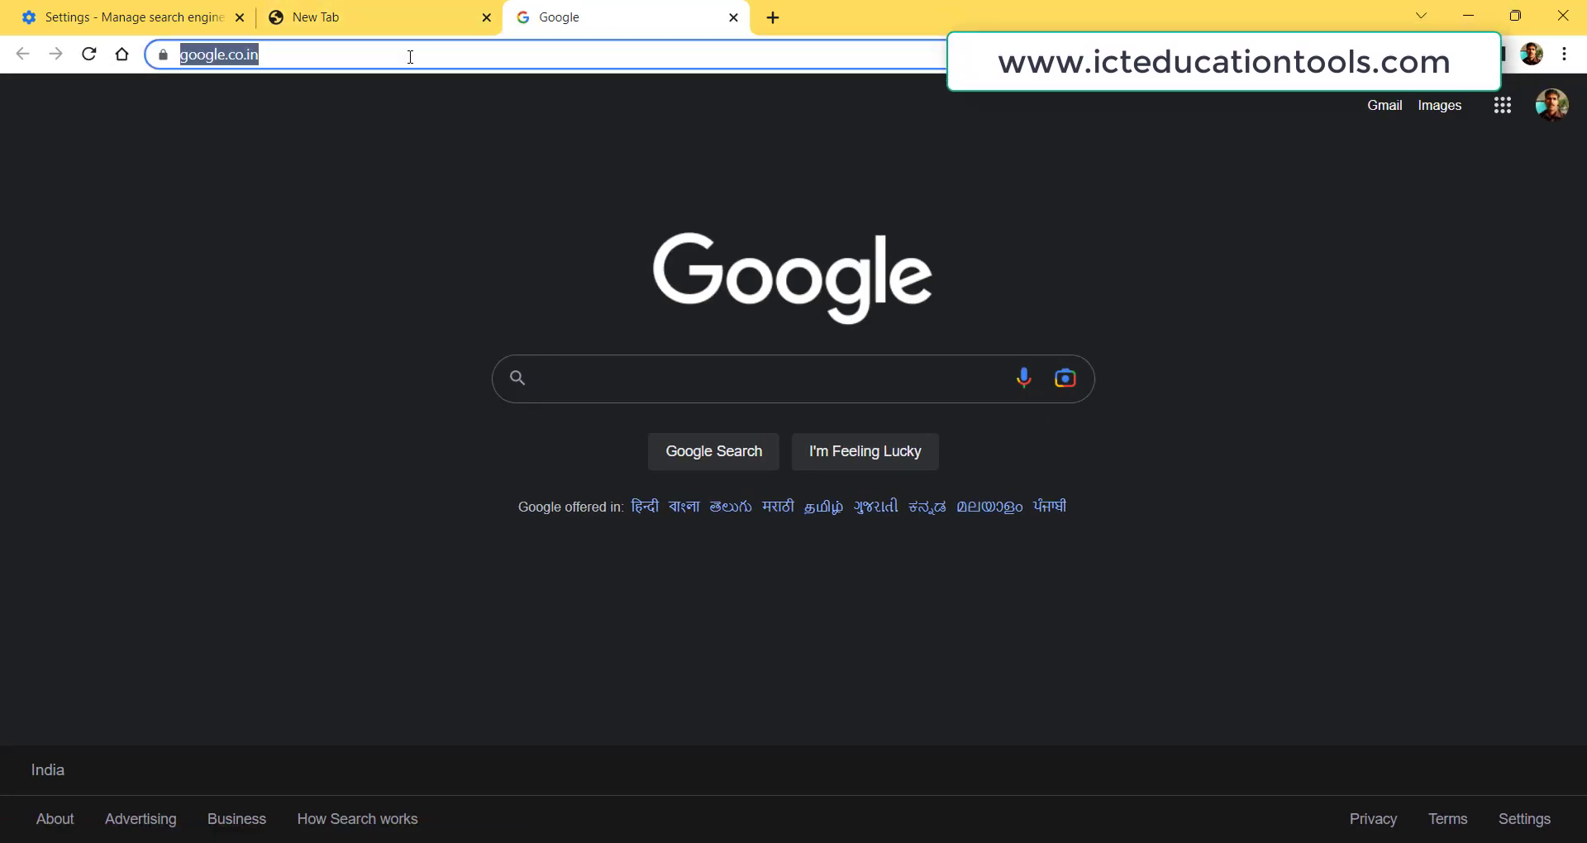
{"action": "type", "text": "APPLY"}
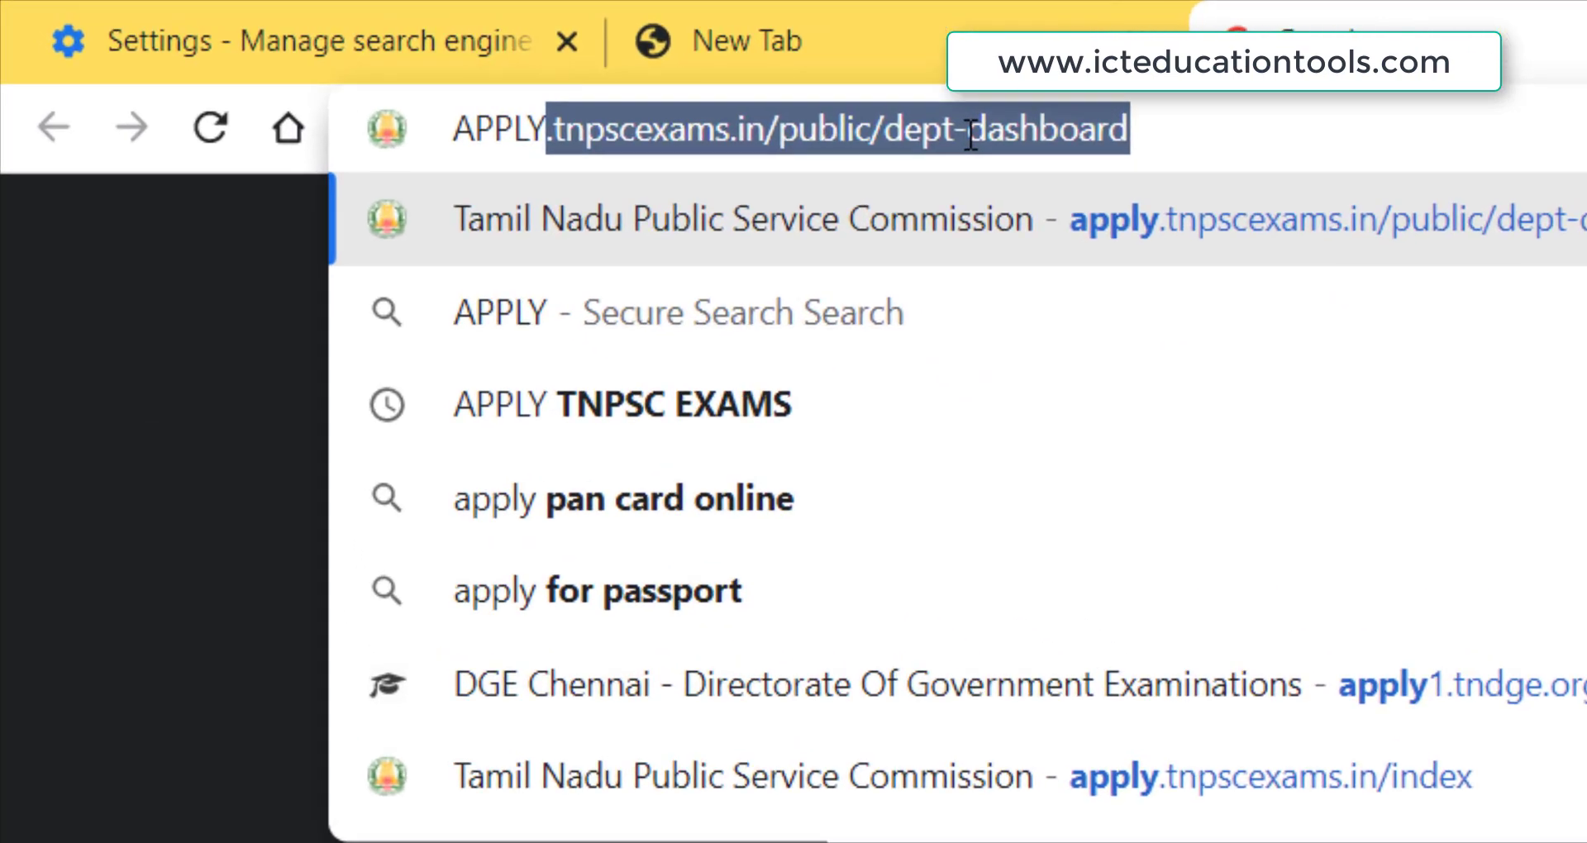
{"action": "type", "text": " TNPSC"}
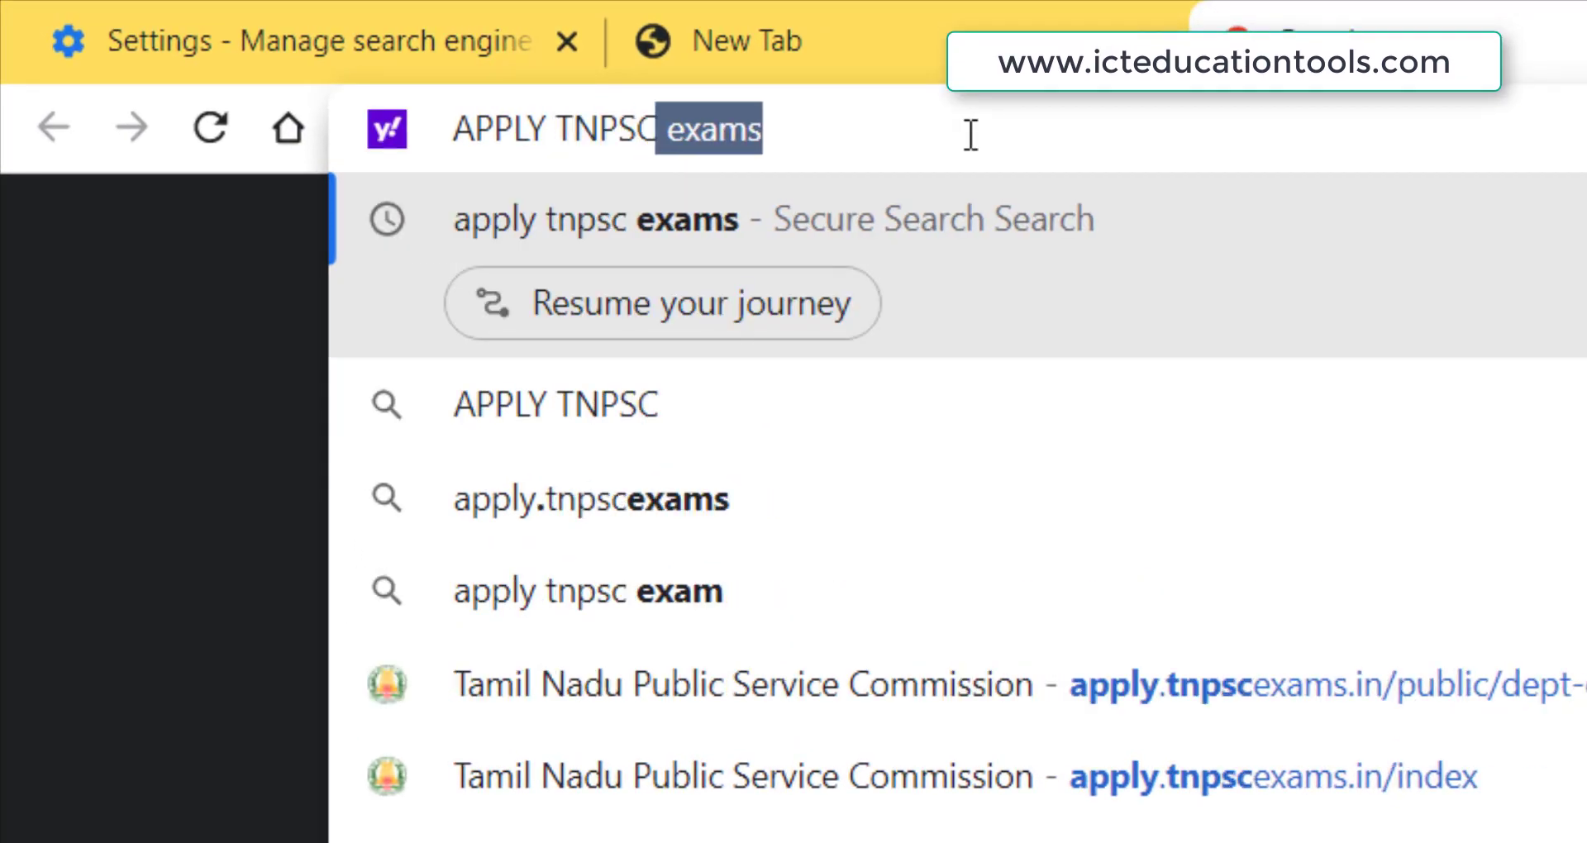
{"action": "type", "text": " EXAM"}
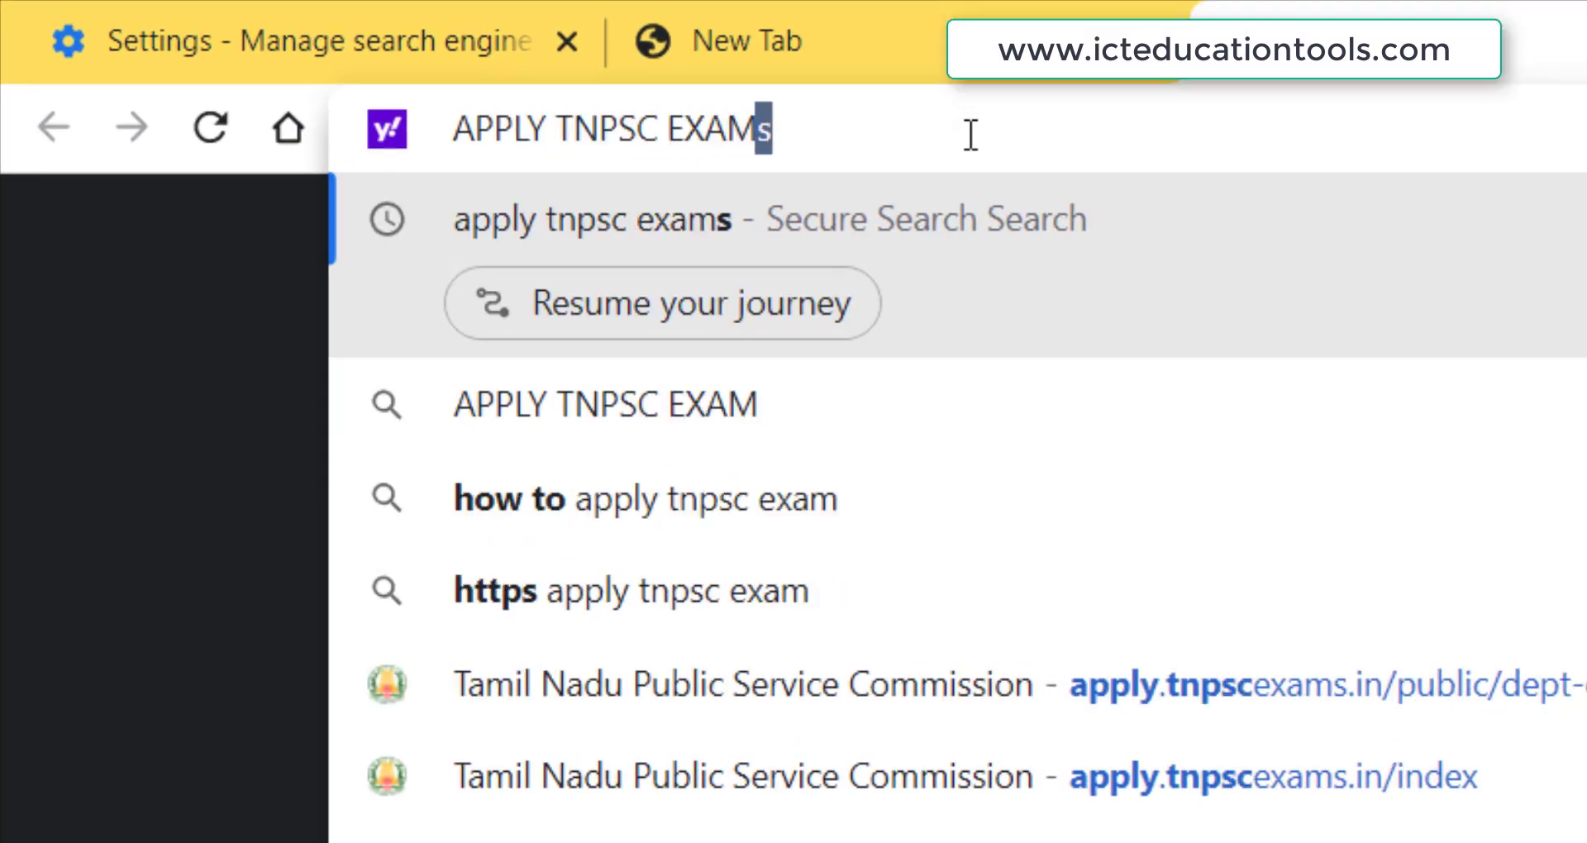
{"action": "type", "text": "S"}
{"action": "key", "text": "Return"}
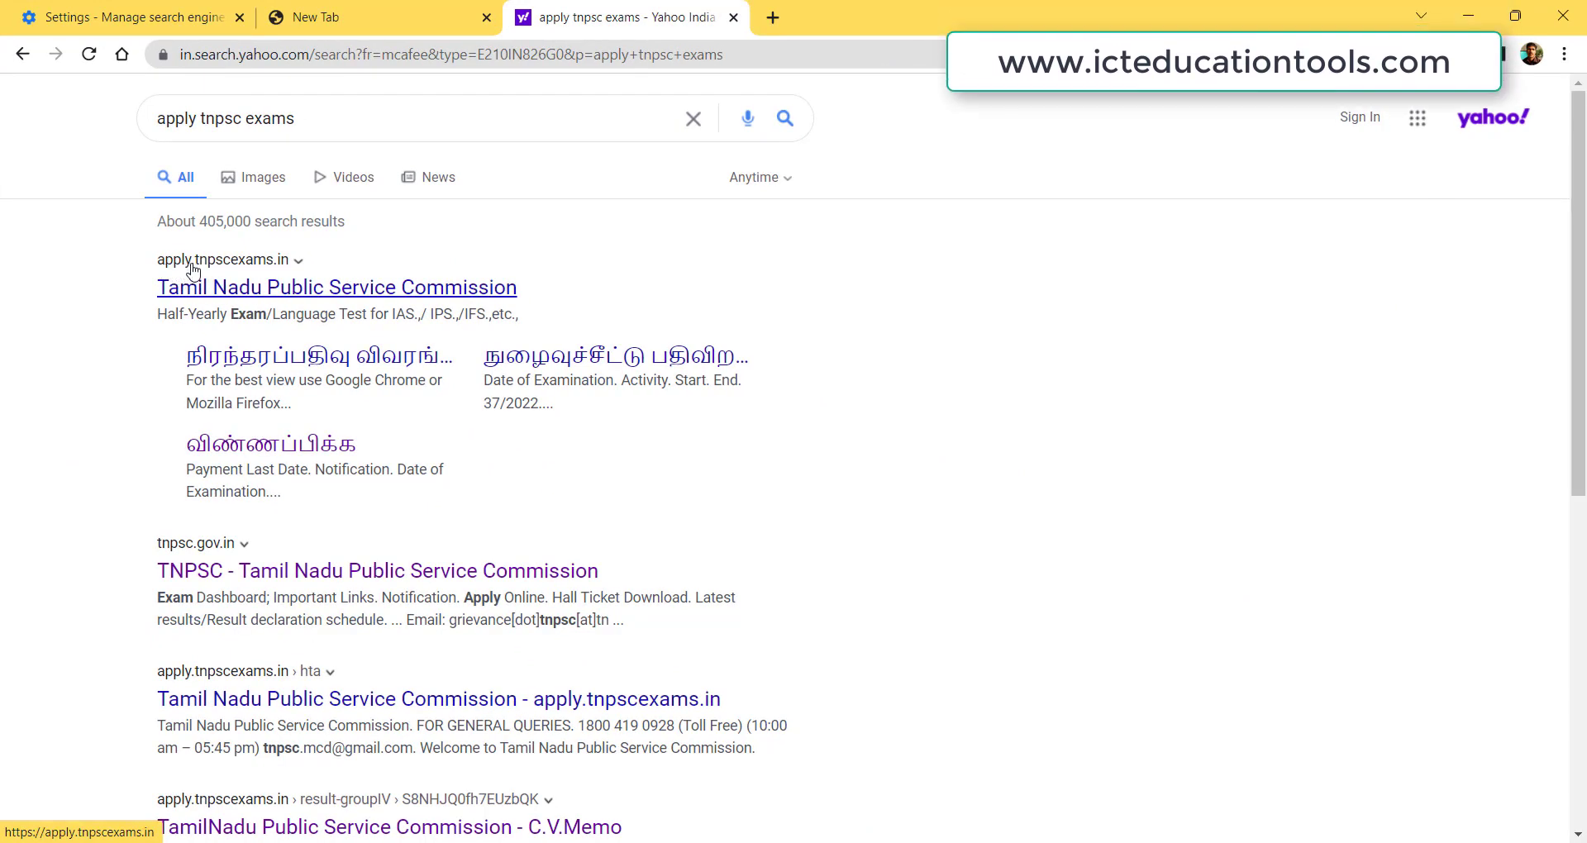
Open the Tamil Nadu Public Service Commission result and its துறைத் தேர்வுகள் (departmental exams) section.
{"action": "left_click", "coordinate": [296, 287]}
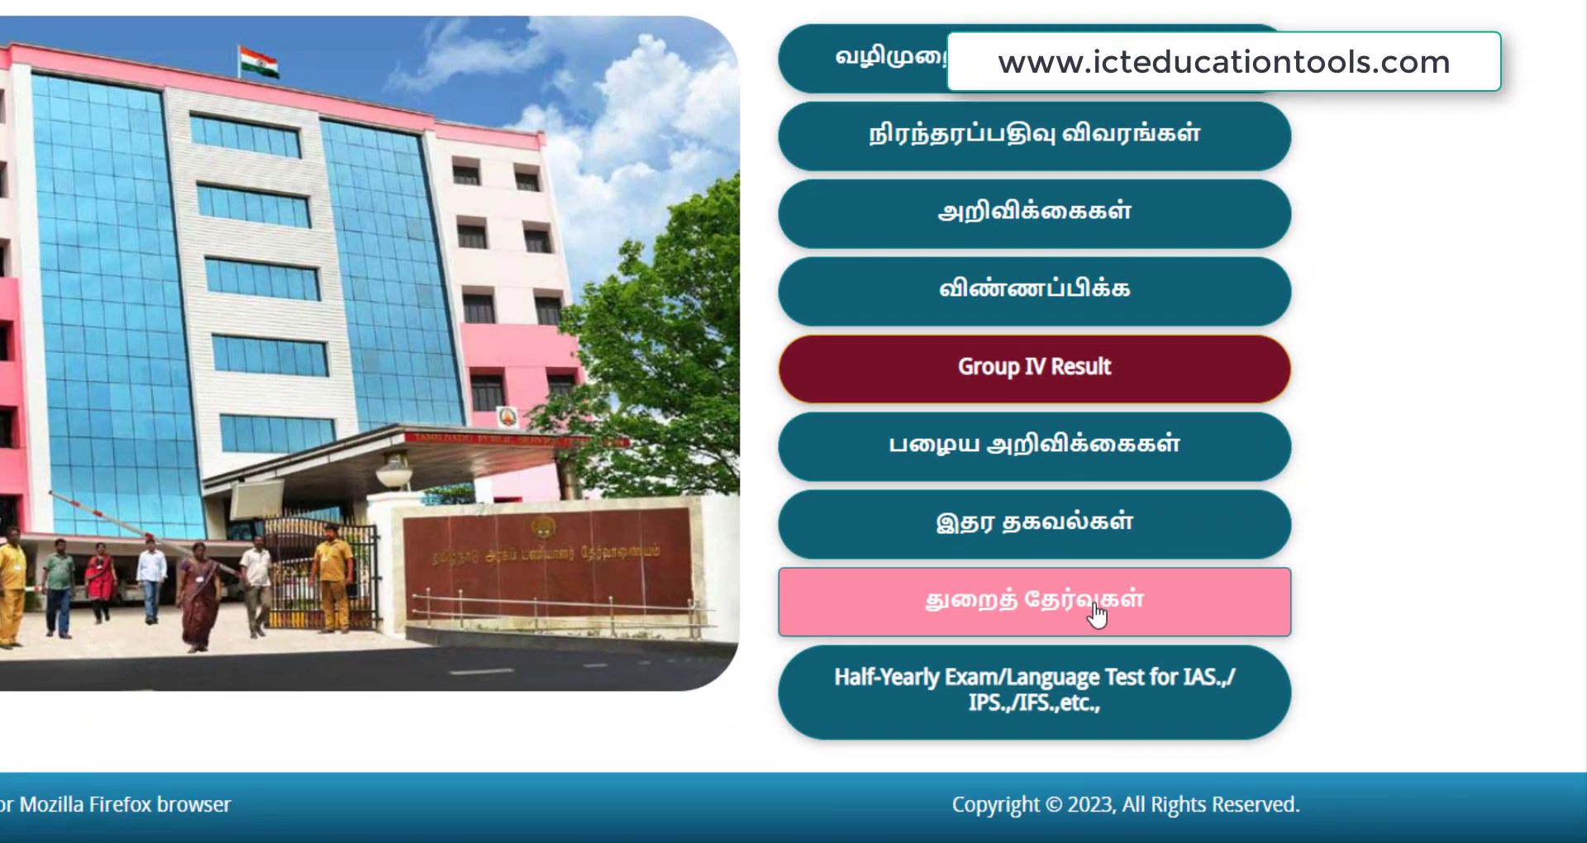
{"action": "left_click", "coordinate": [1097, 615]}
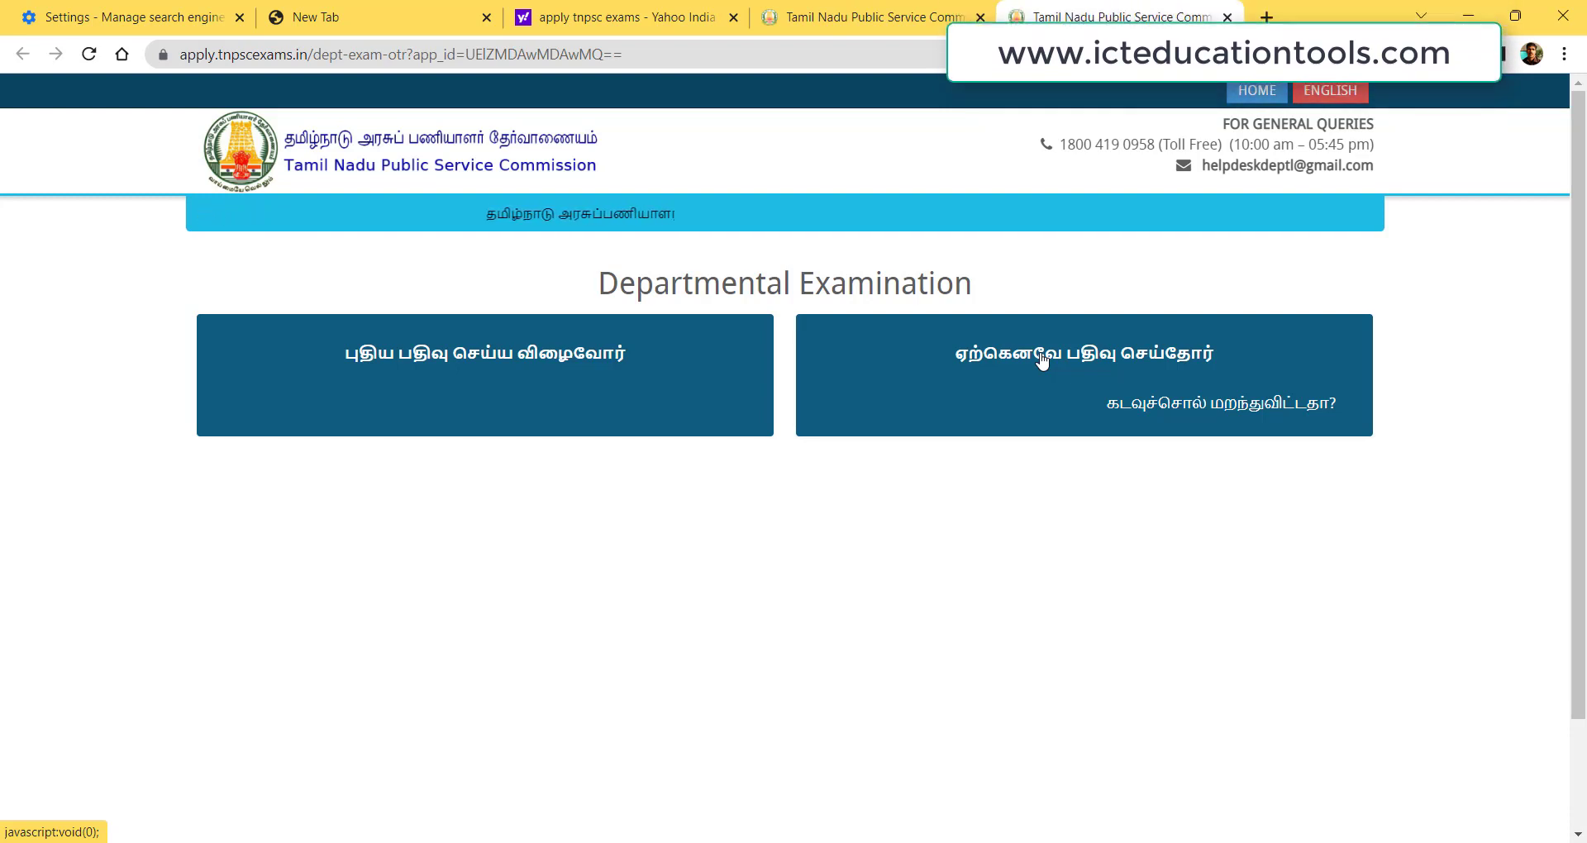
Start a new one-time registration and replace the mobile number with the candidate's number.
{"action": "left_click", "coordinate": [556, 364]}
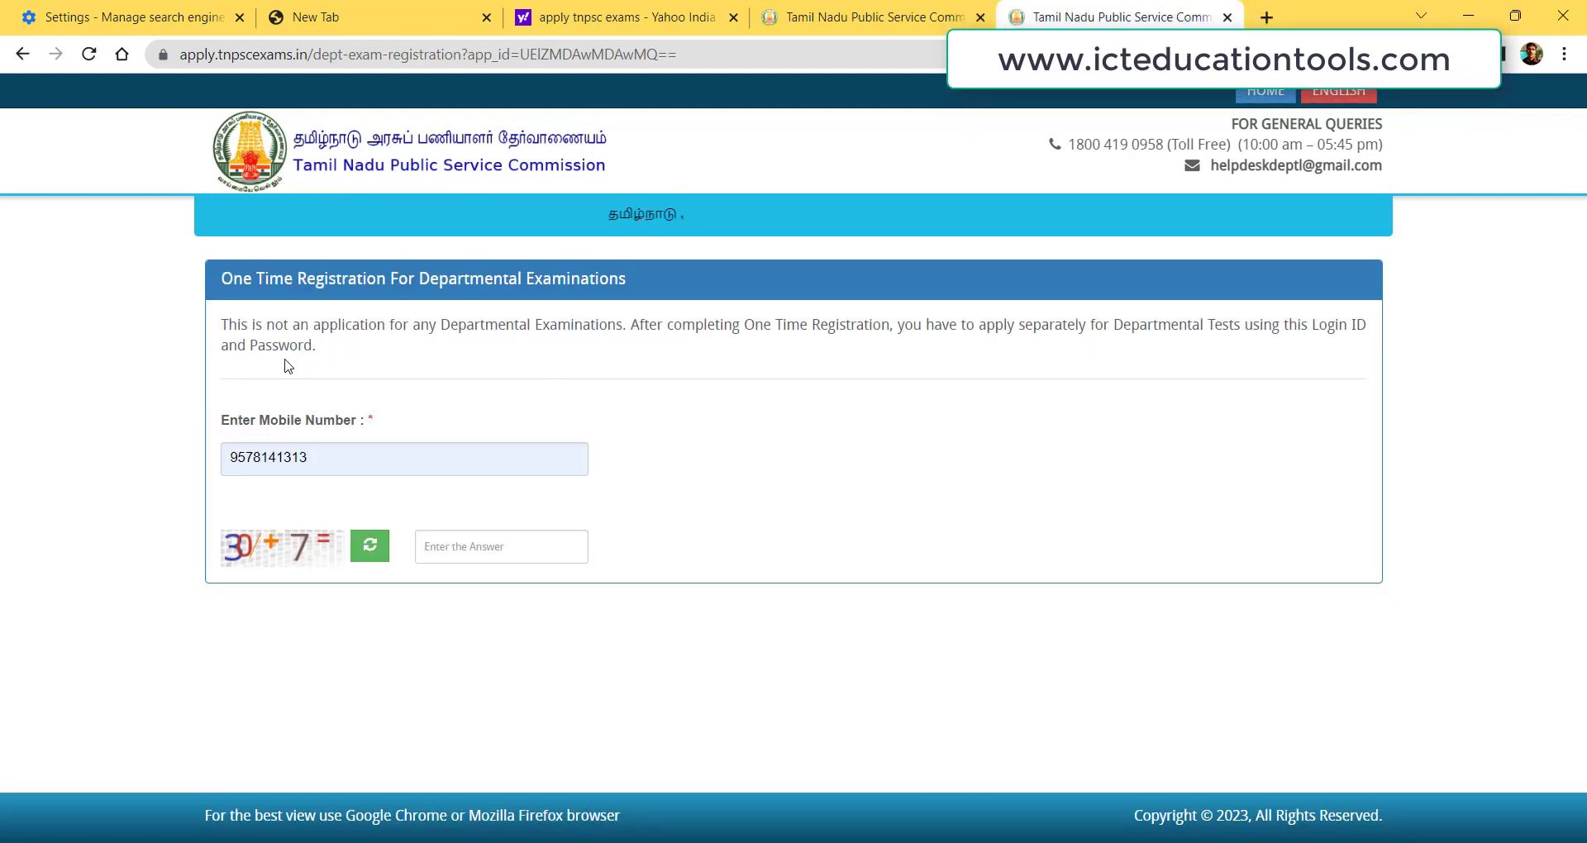
{"action": "left_click", "coordinate": [372, 456]}
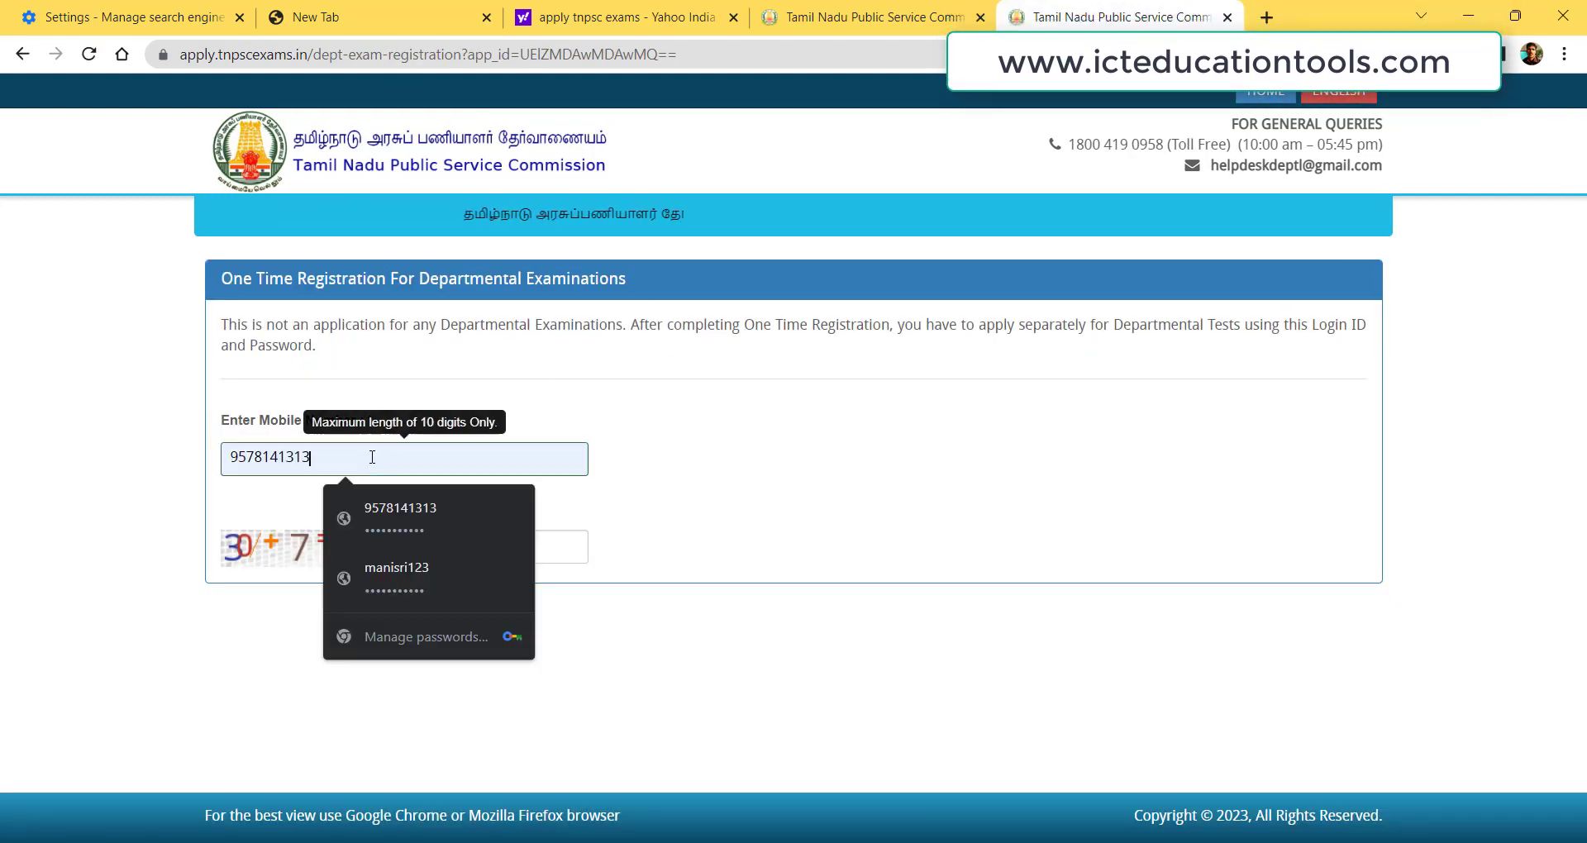
{"action": "key", "text": "ctrl+a"}
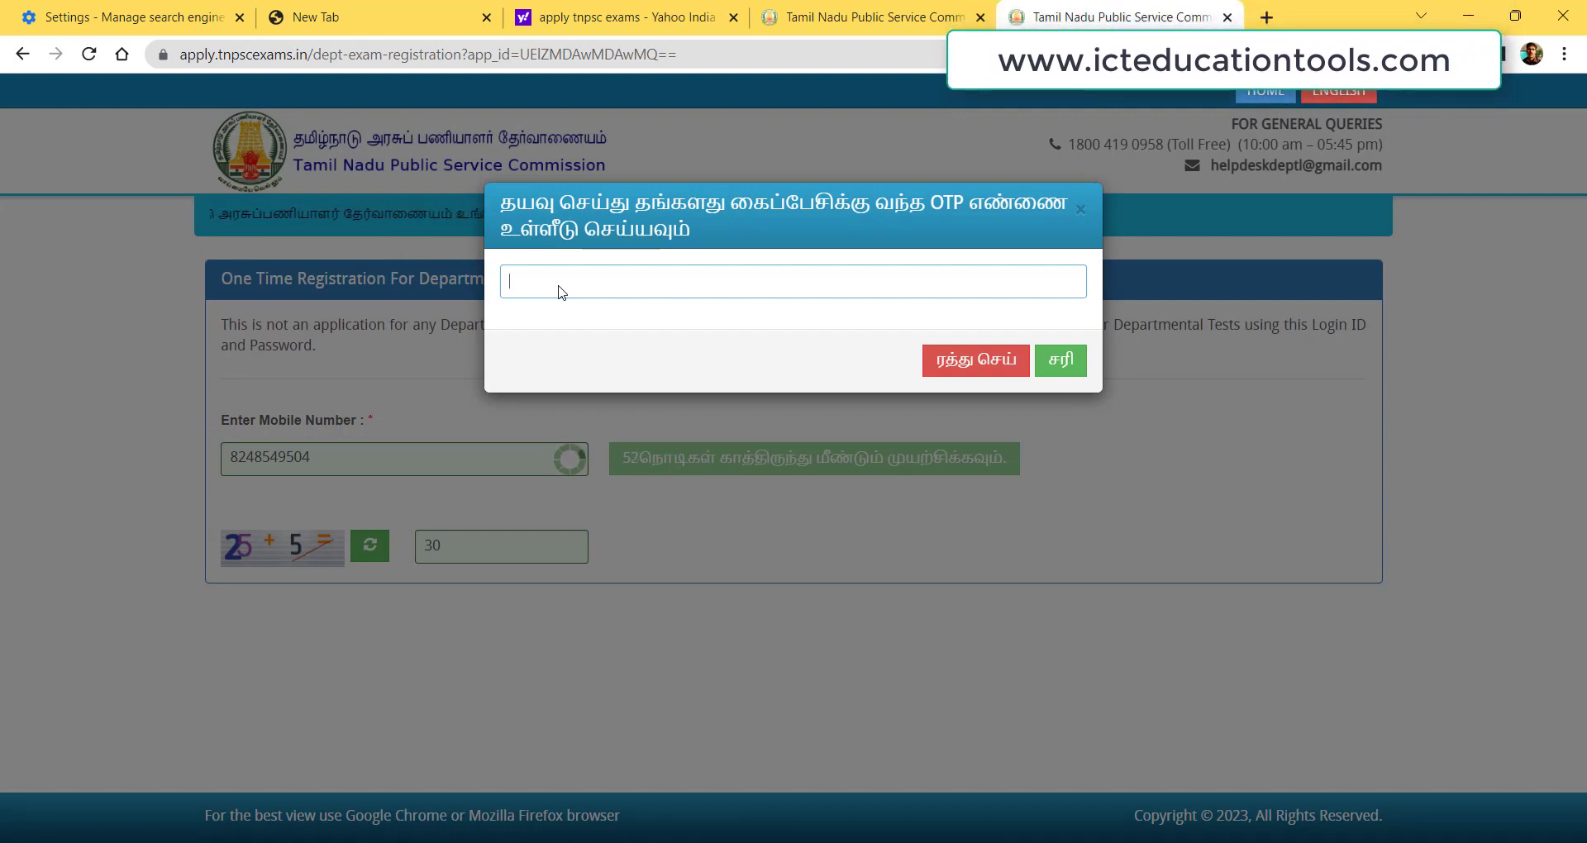
{"action": "type", "text": "0"}
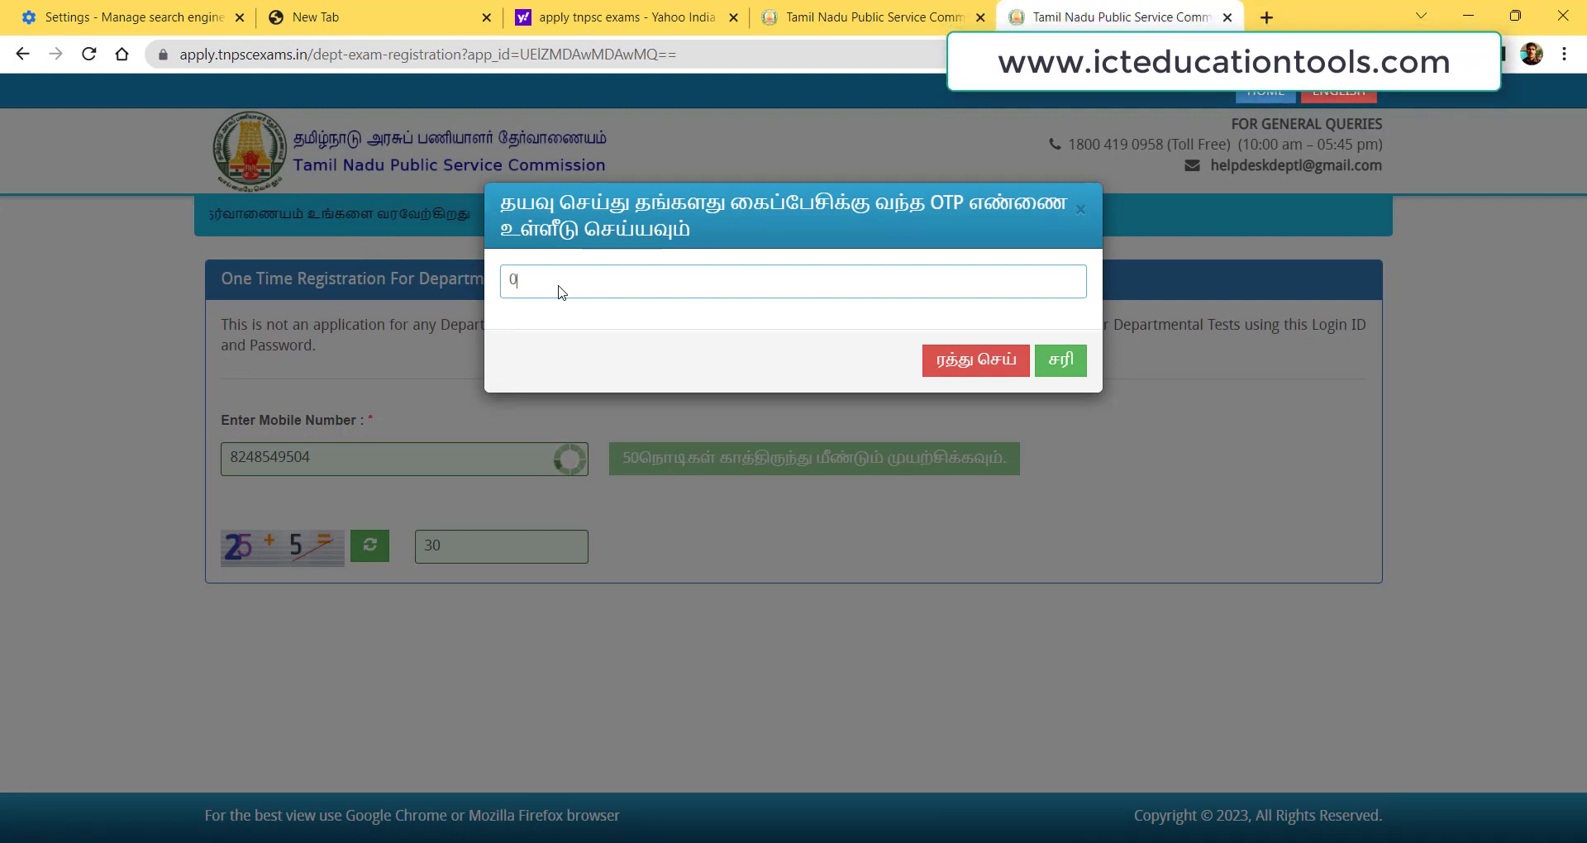
{"action": "type", "text": "442"}
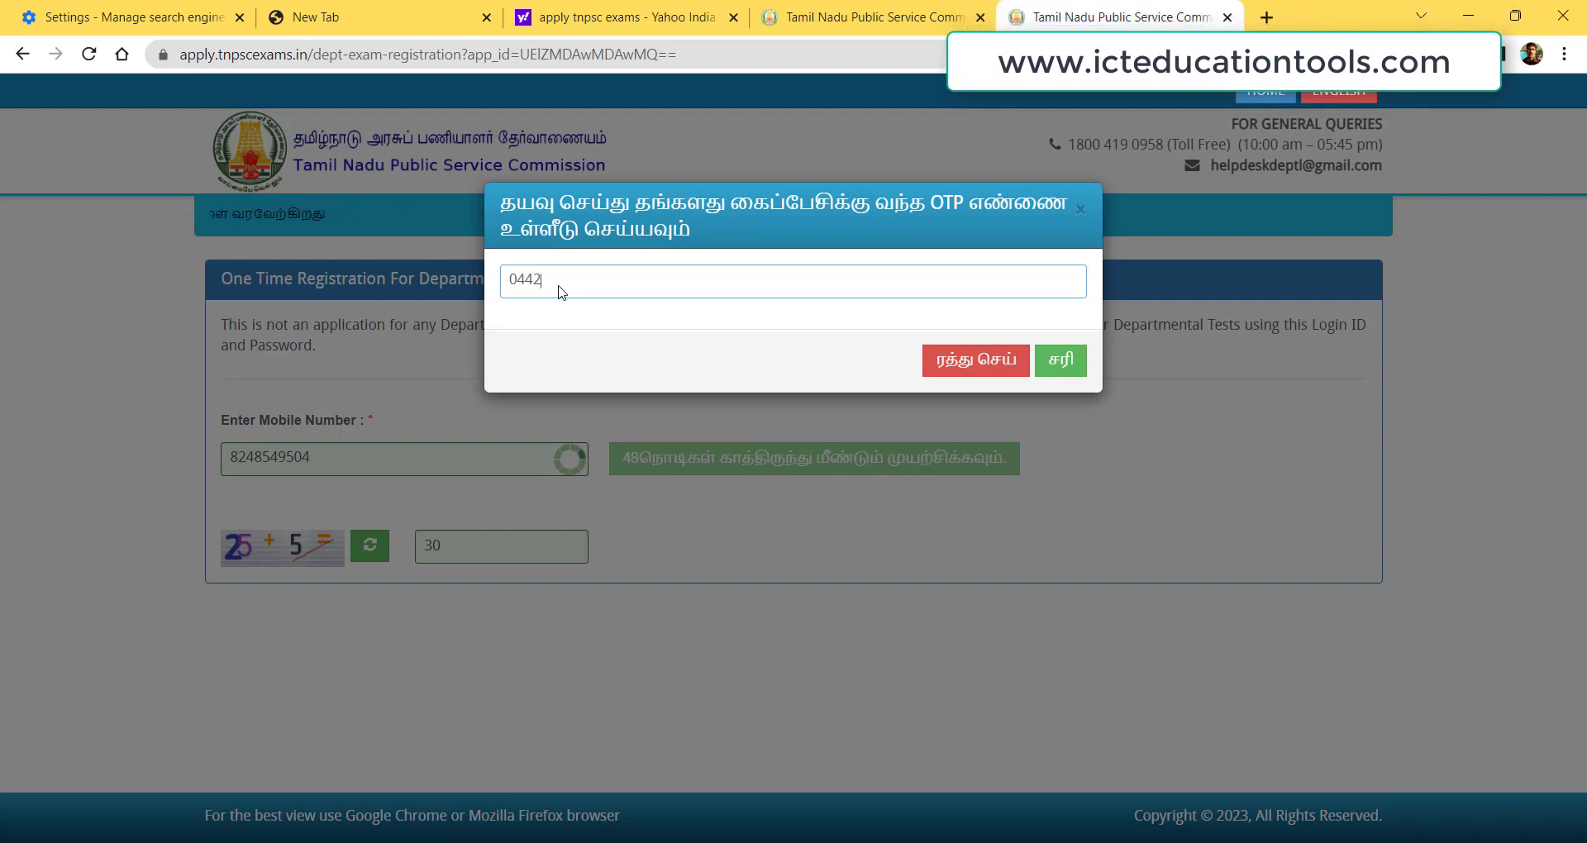
{"action": "type", "text": "09"}
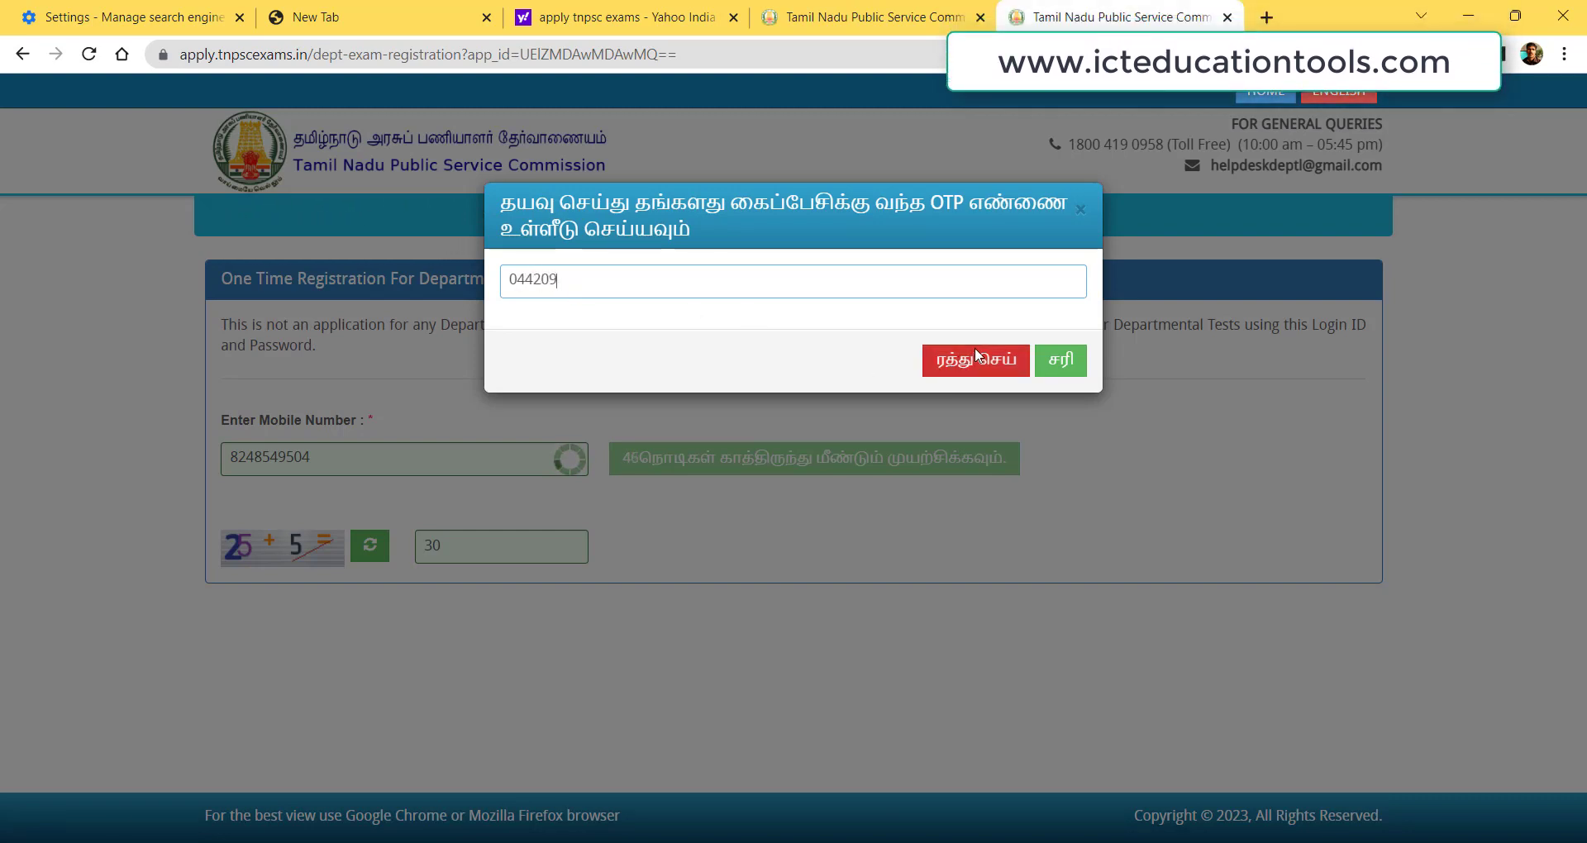
Confirm the OTP and save the login in Chrome's password prompt.
{"action": "left_click", "coordinate": [1055, 362]}
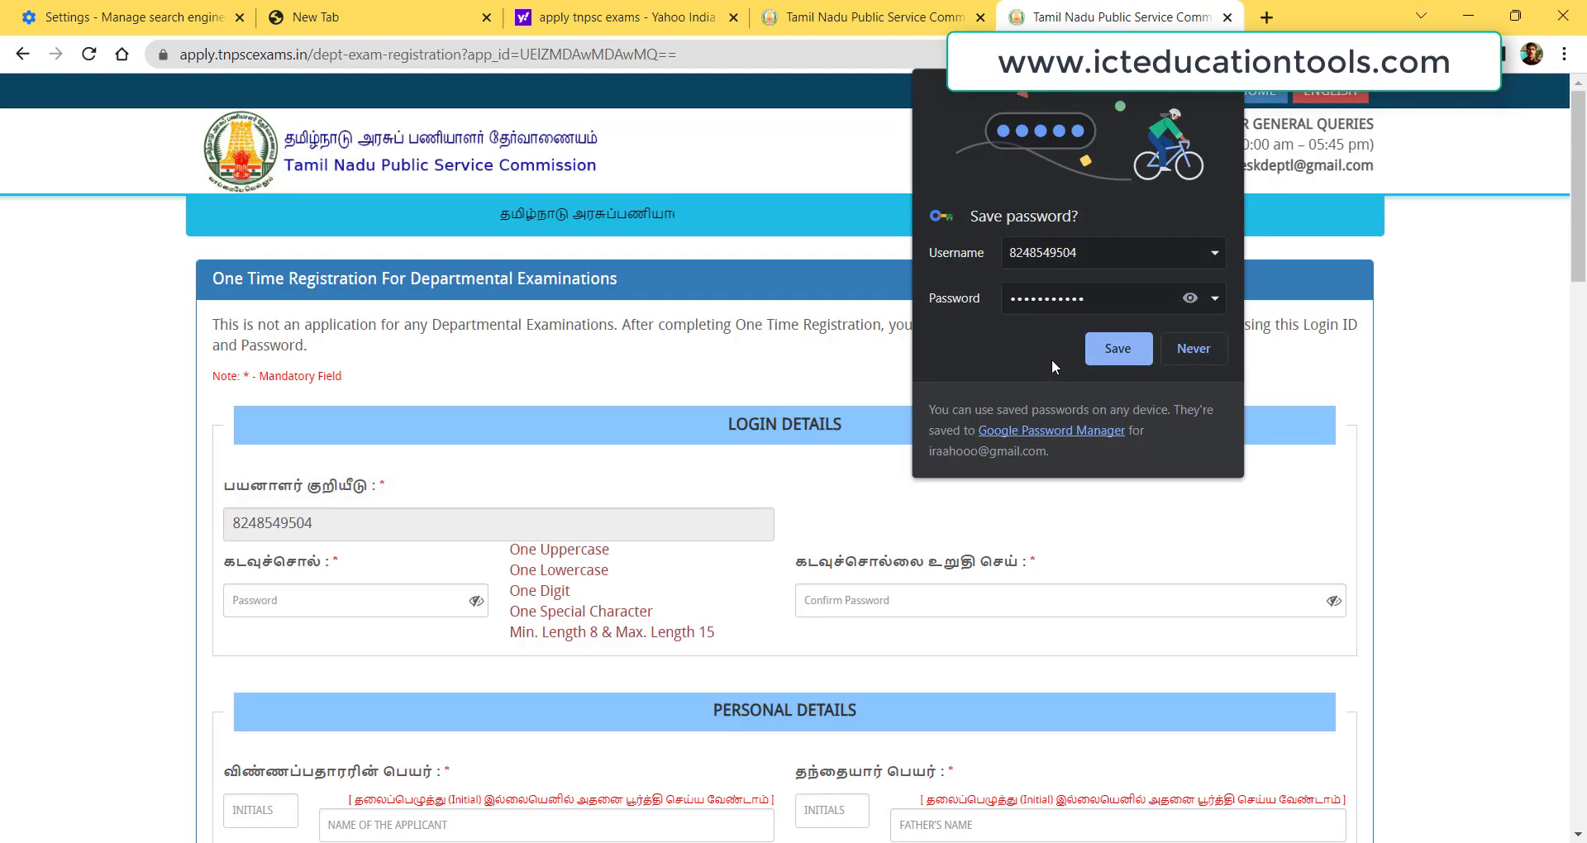
{"action": "left_click", "coordinate": [1123, 350]}
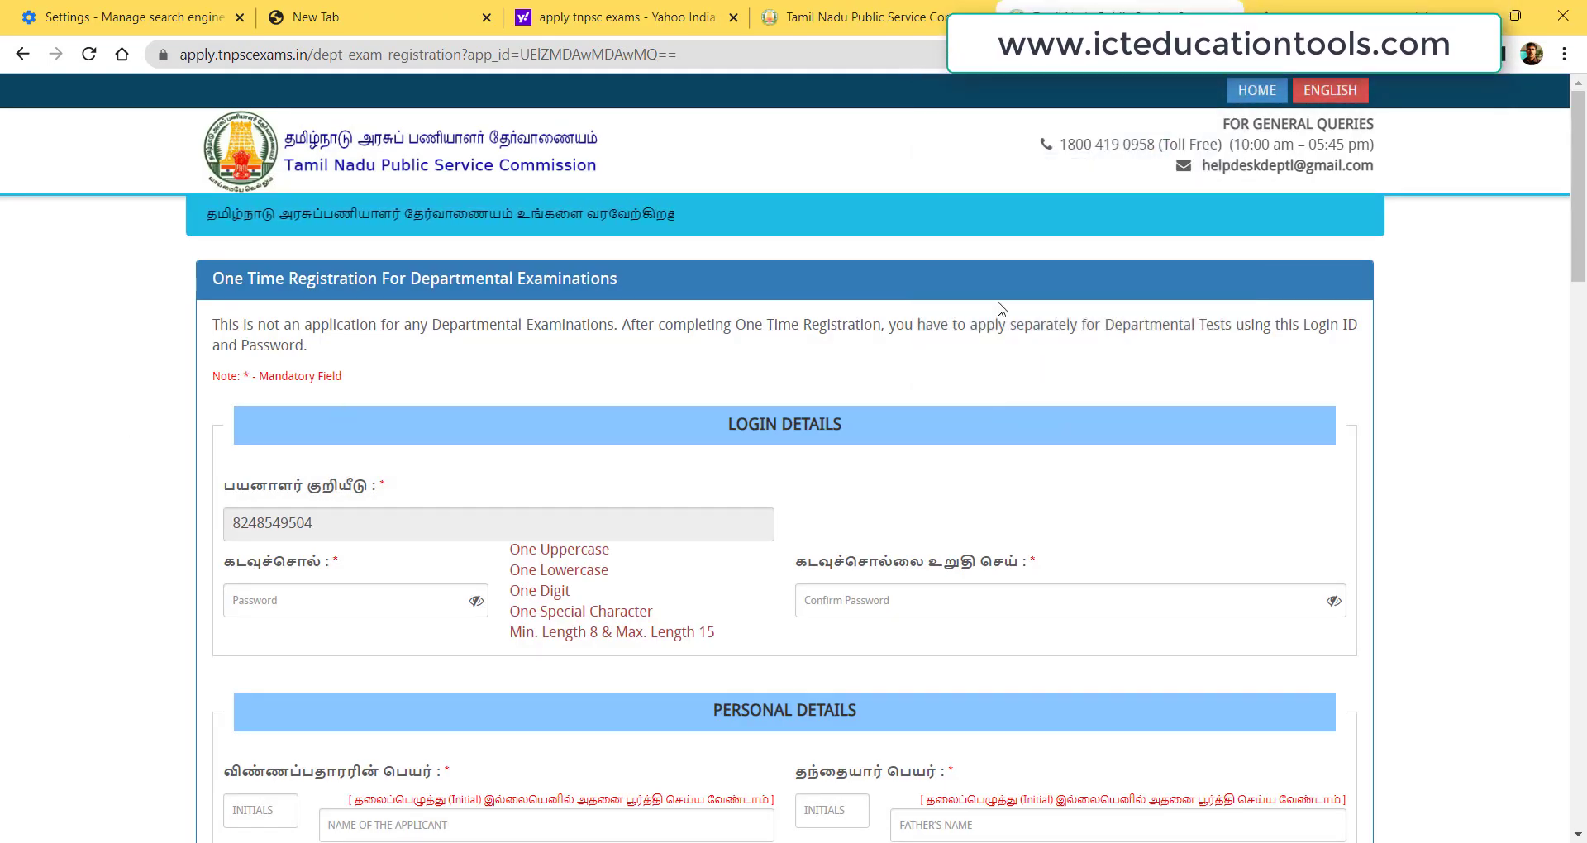
{"action": "mouse_move", "coordinate": [1583, 206]}
{"action": "left_mouse_down"}
{"action": "mouse_move", "coordinate": [1582, 243]}
{"action": "mouse_move", "coordinate": [1582, 223]}
{"action": "left_mouse_up"}
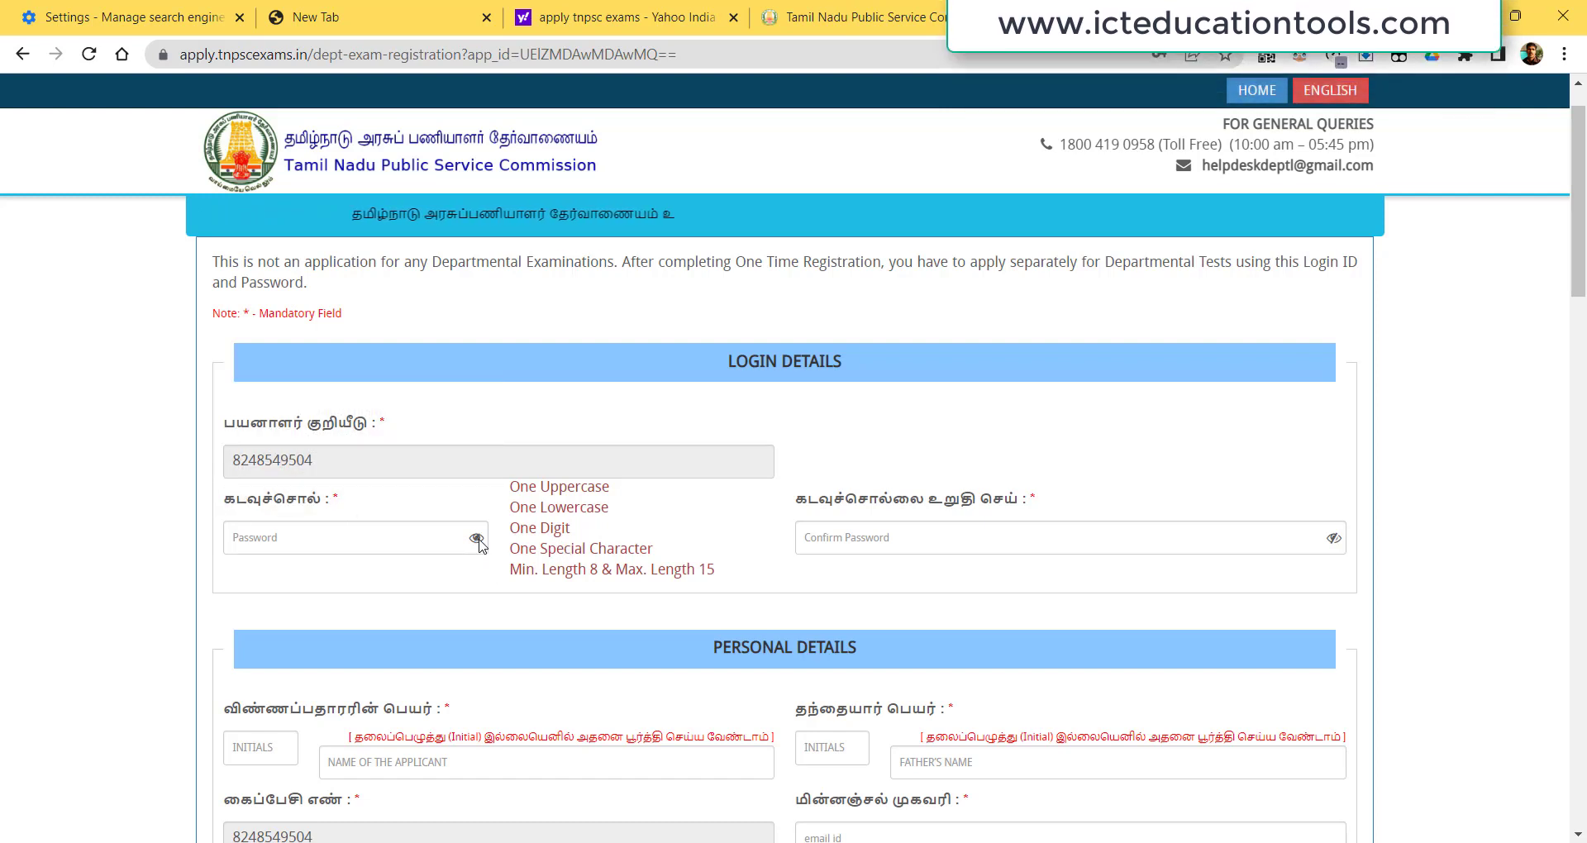
Work through the password and confirm-password fields, dismissing the password rules warning.
{"action": "left_click", "coordinate": [397, 549]}
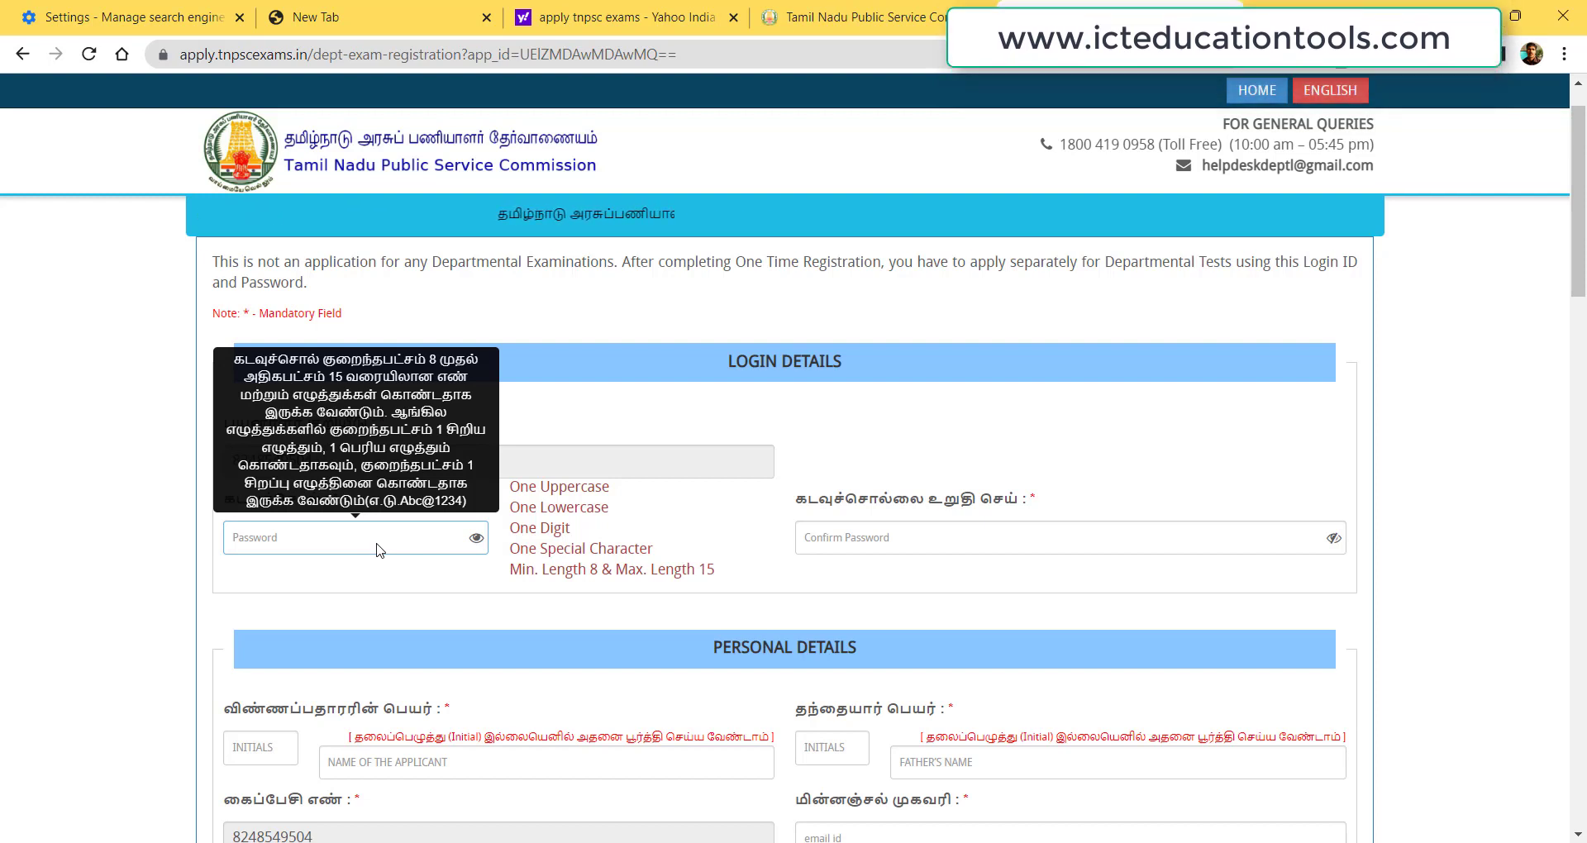
{"action": "left_click", "coordinate": [874, 541]}
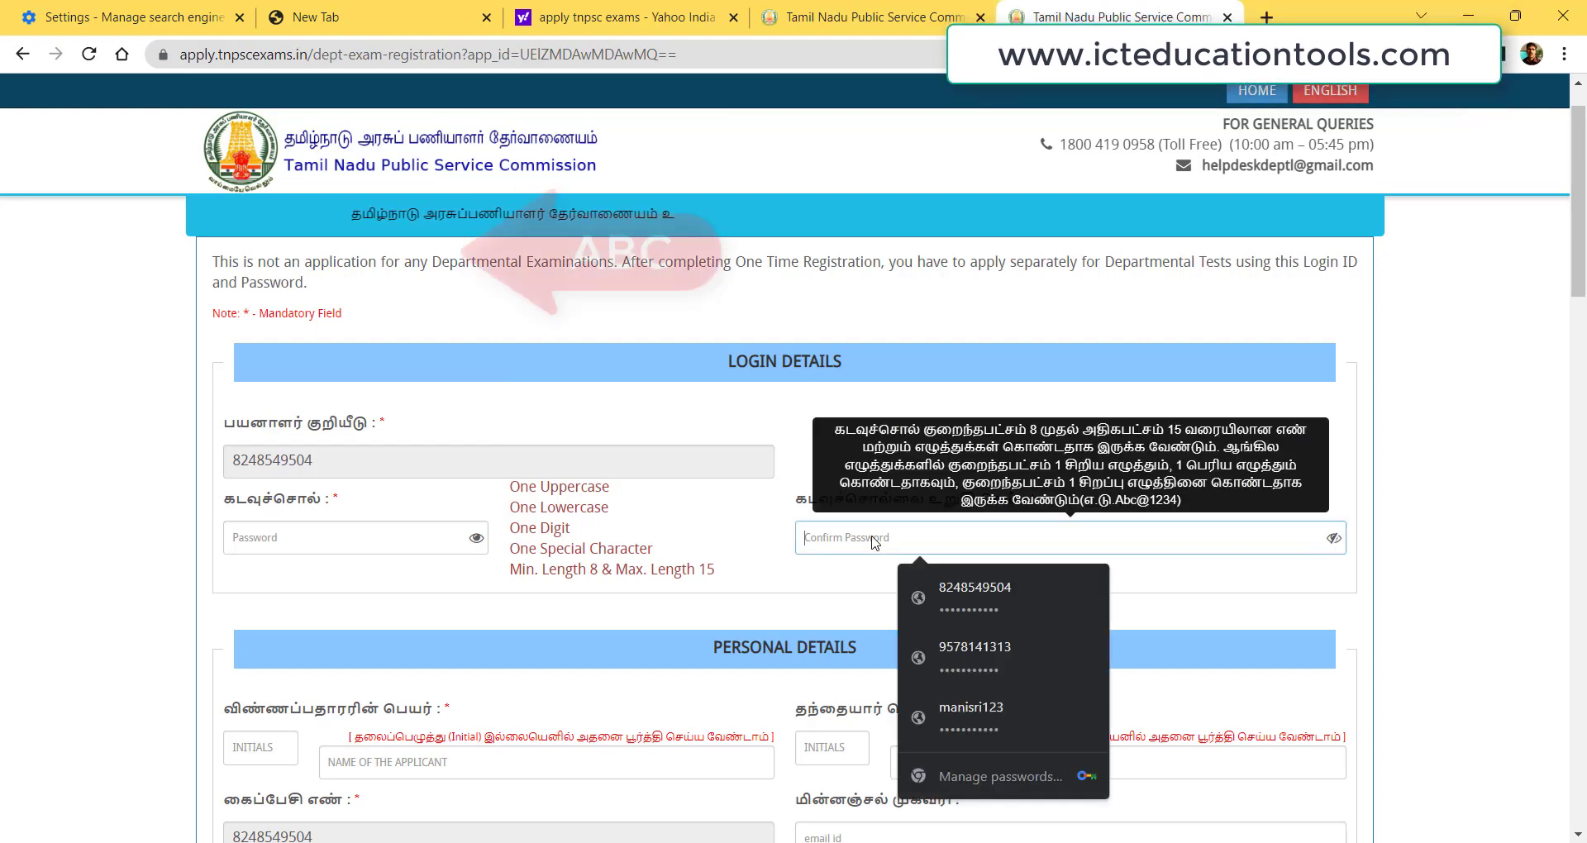
{"action": "left_click", "coordinate": [483, 544]}
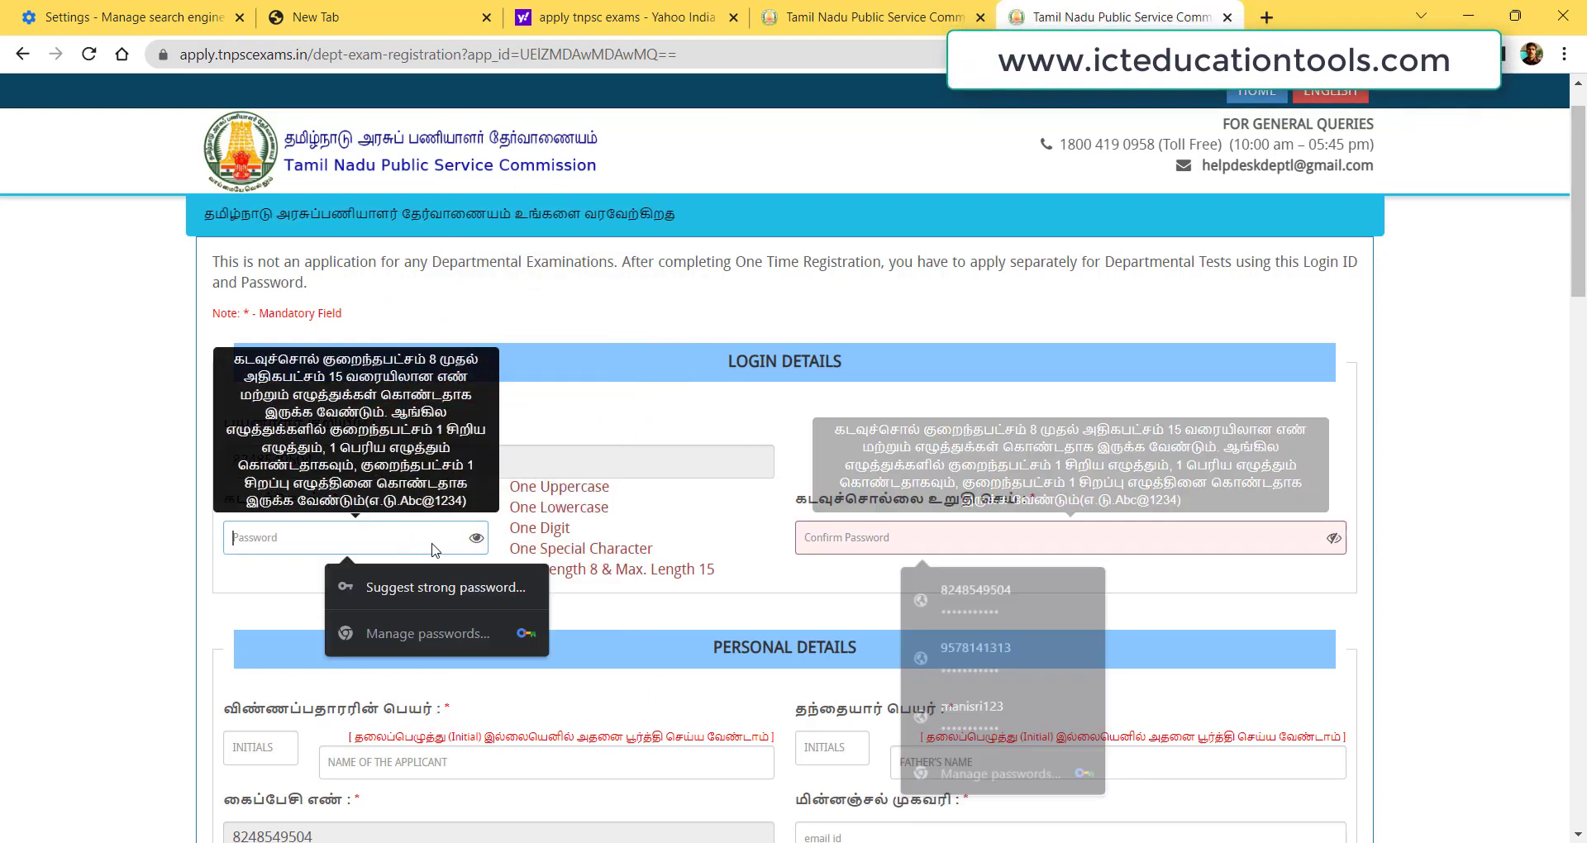
{"action": "left_click", "coordinate": [865, 553]}
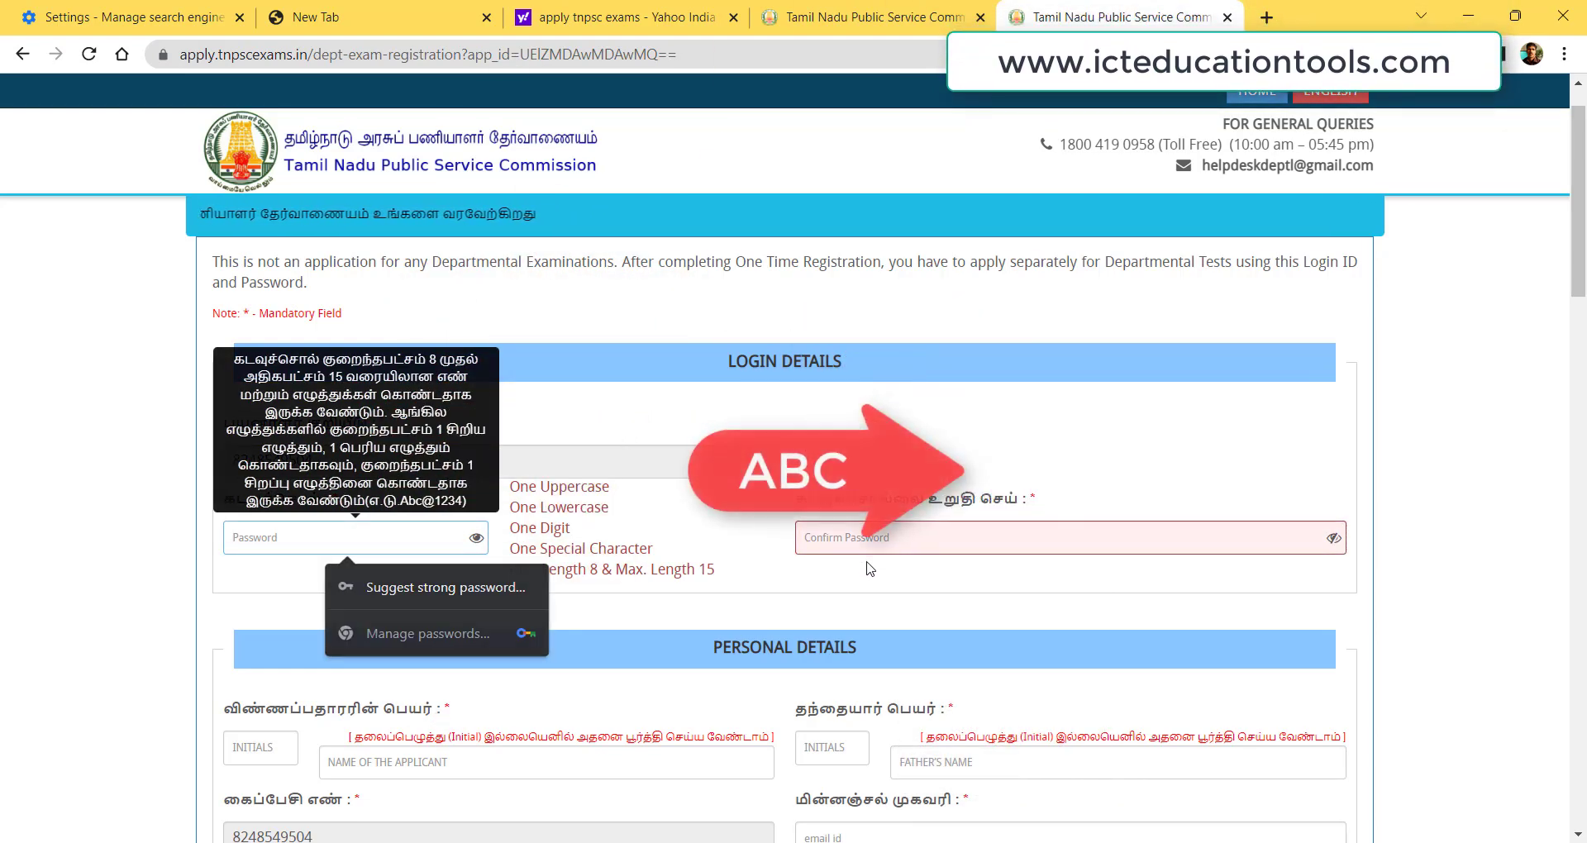
{"action": "left_click", "coordinate": [1043, 418]}
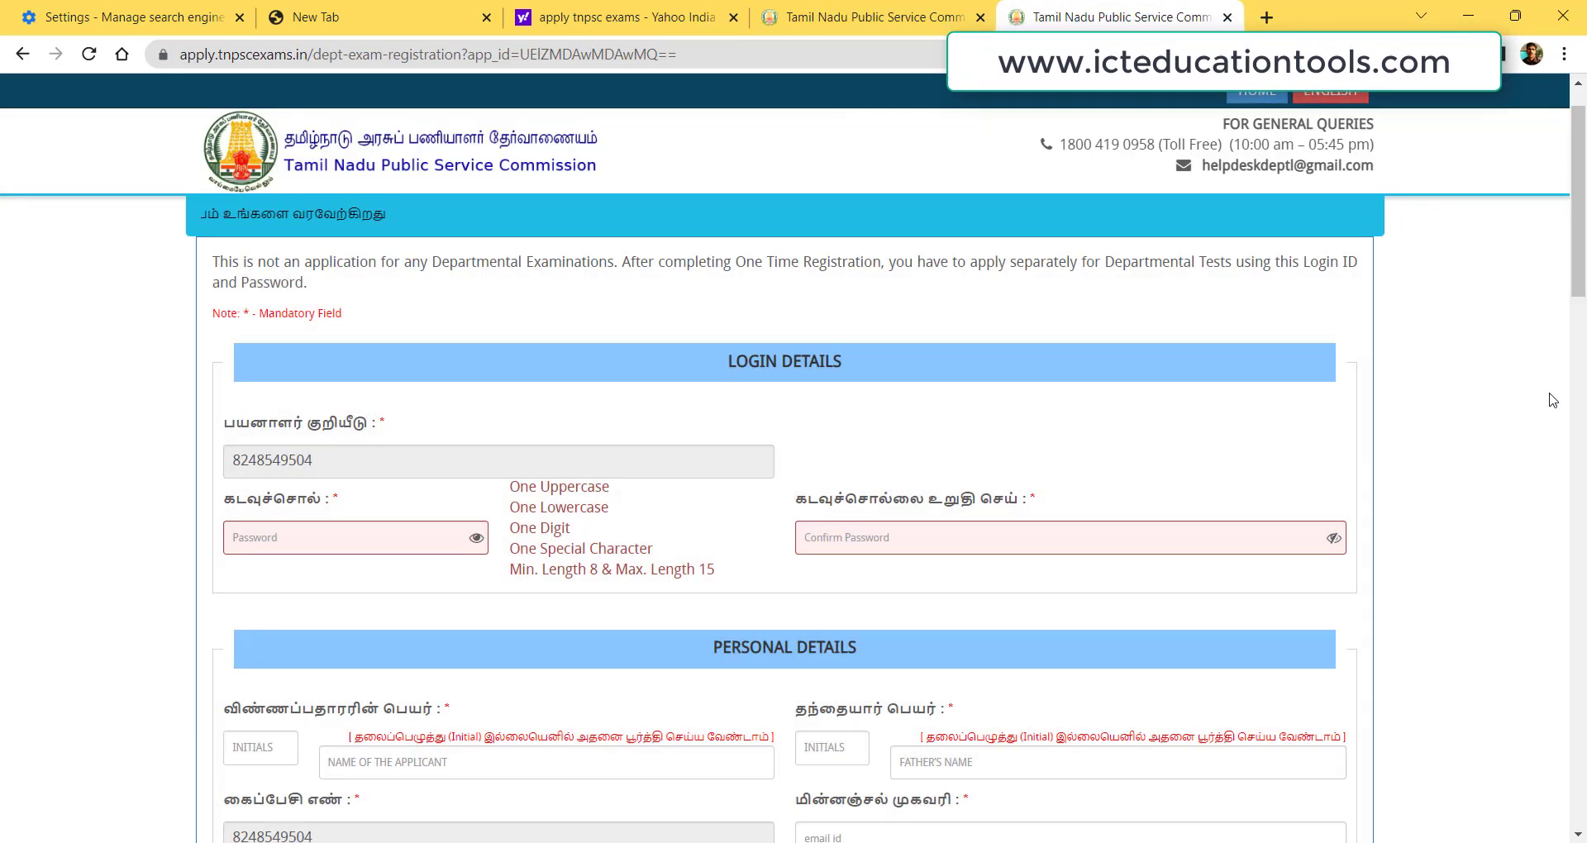
{"action": "left_click_drag", "start_coordinate": [1579, 299], "coordinate": [1585, 349]}
Fill in the e-mail field and bring up the gender choices.
{"action": "mouse_move", "coordinate": [398, 414]}
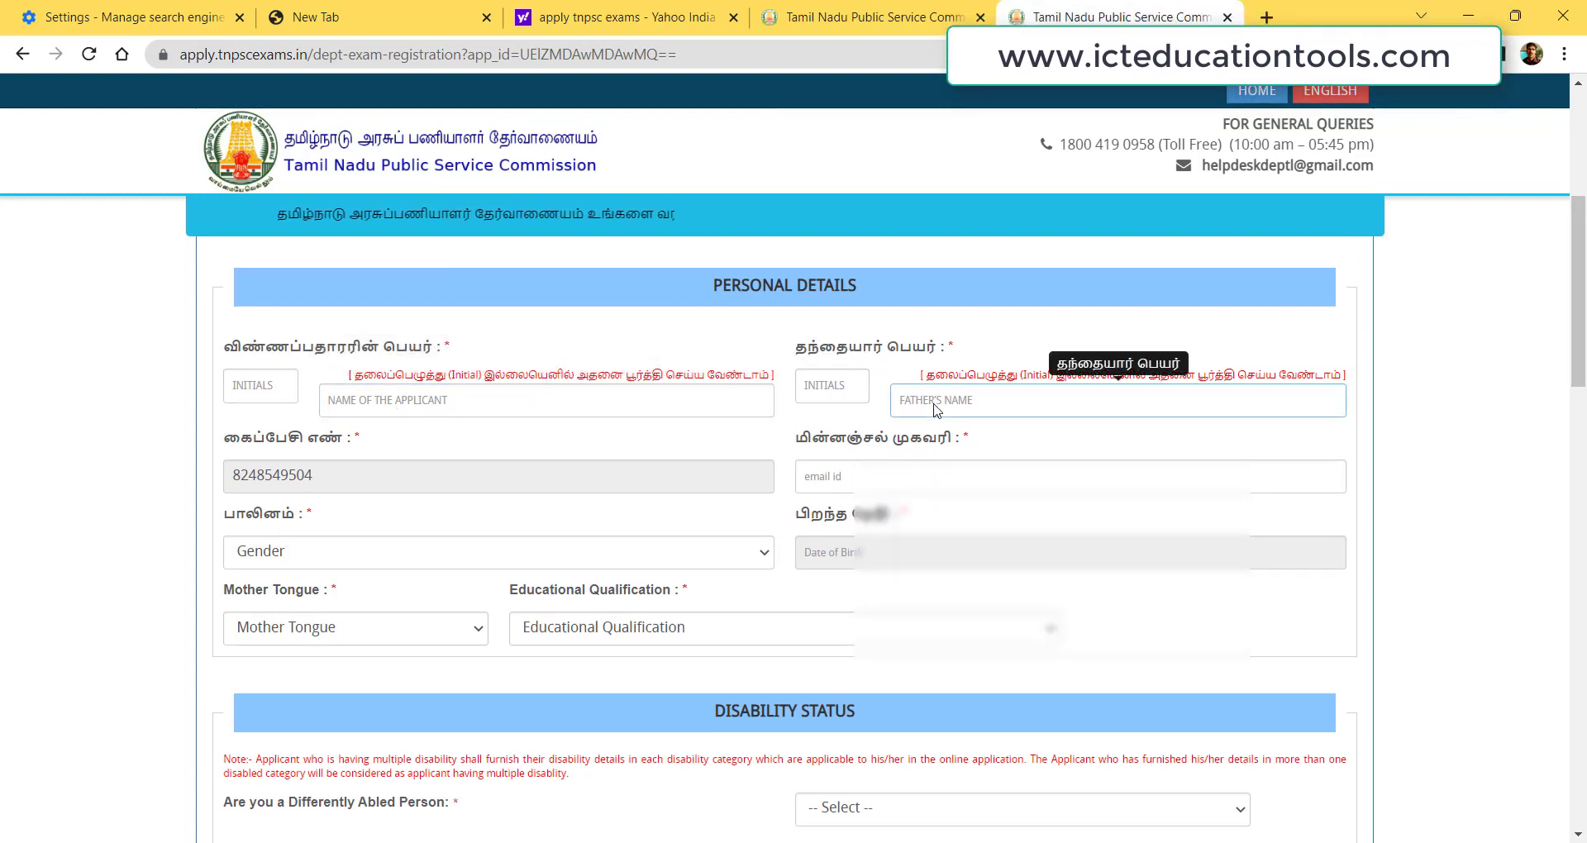
{"action": "left_click", "coordinate": [889, 488]}
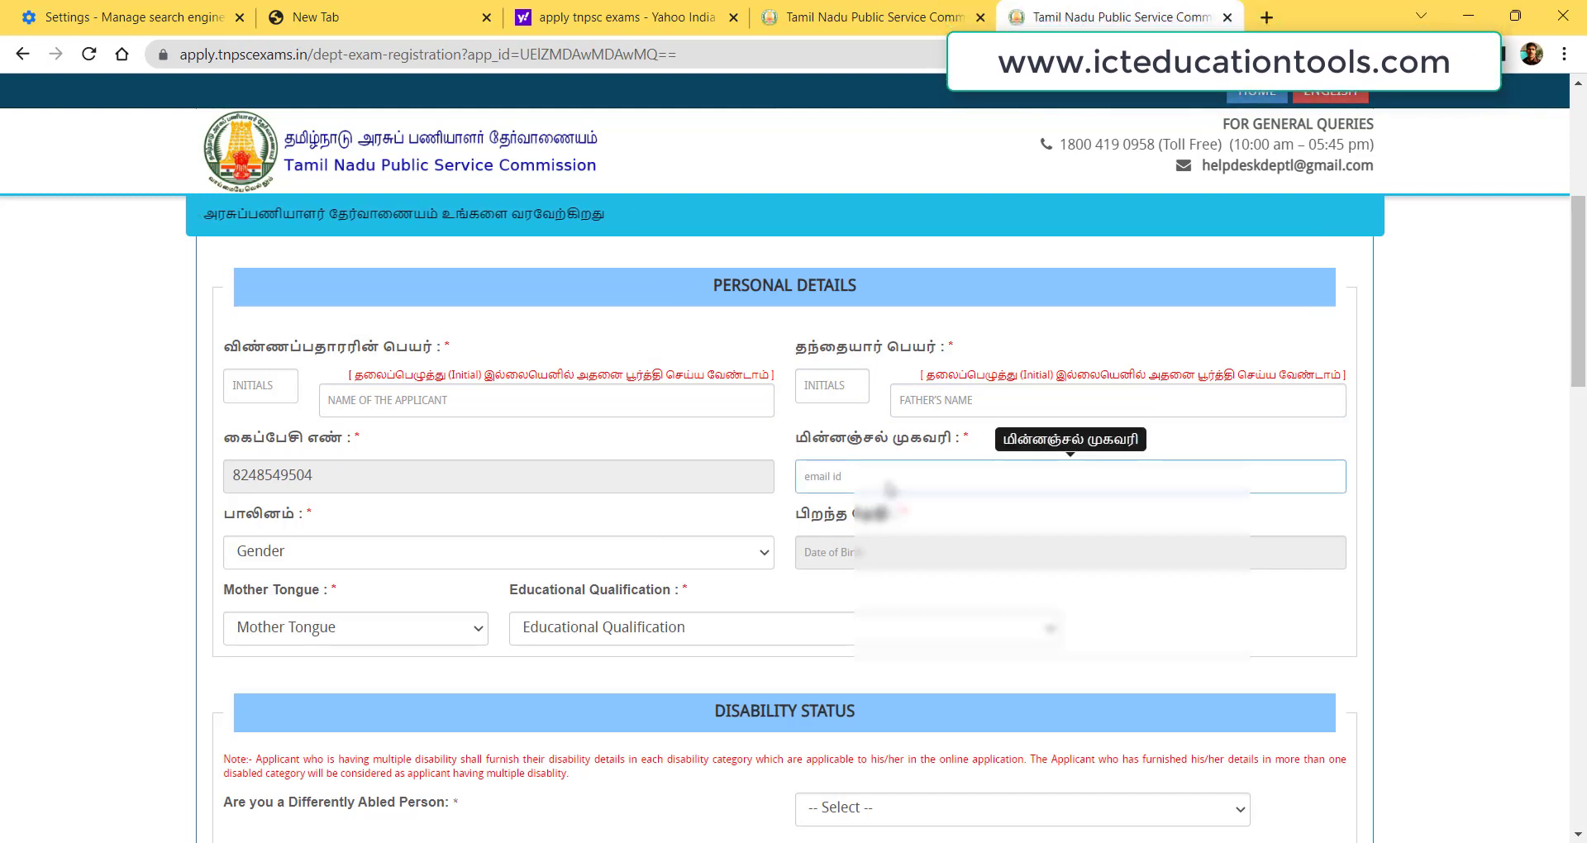
{"action": "left_click", "coordinate": [282, 558]}
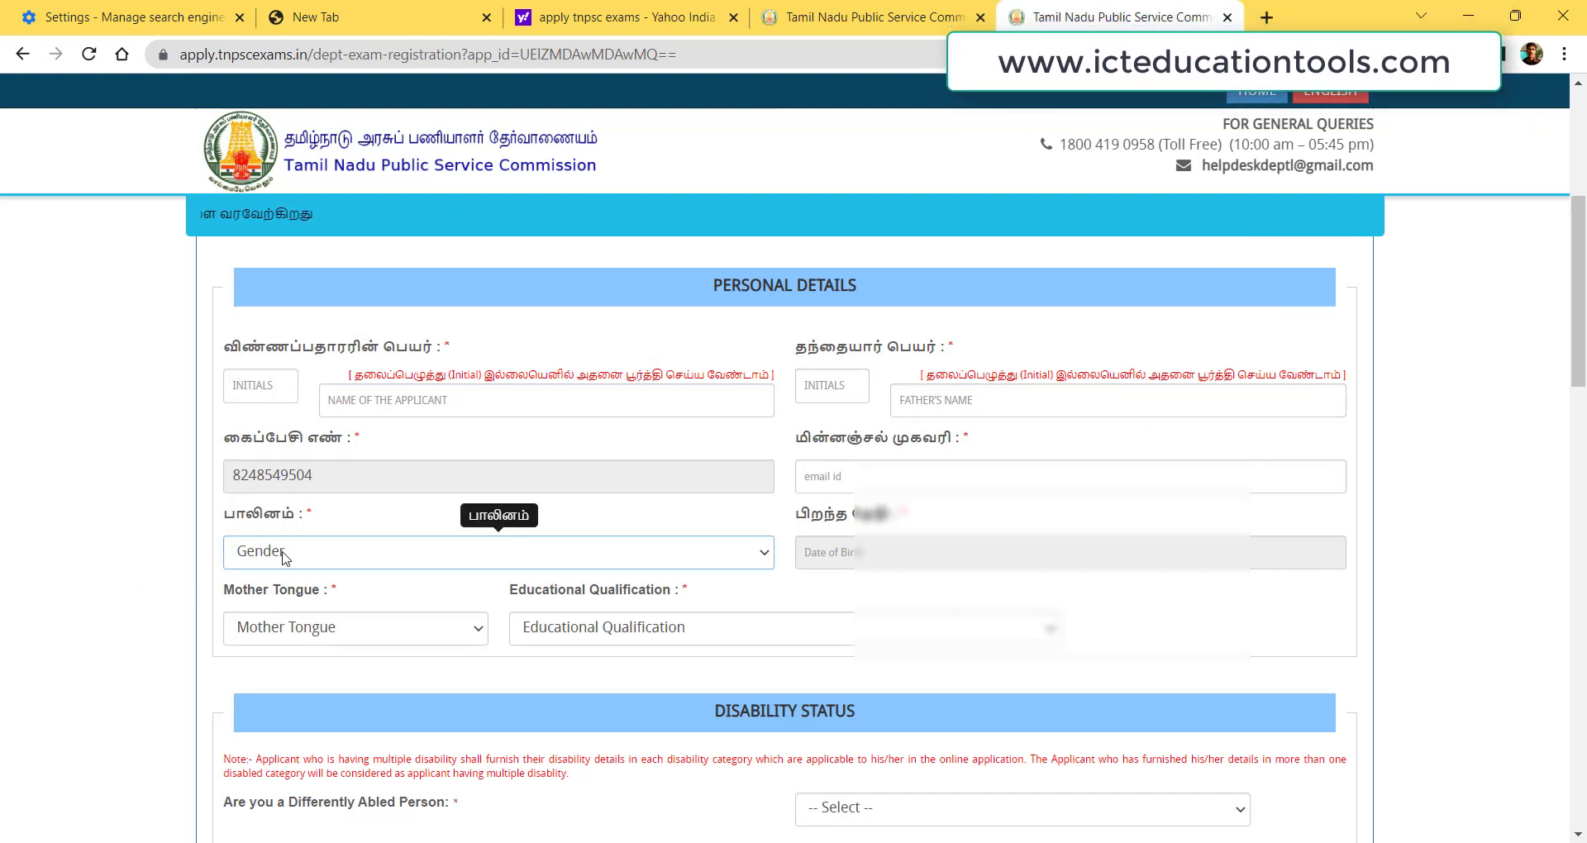
{"action": "left_click", "coordinate": [282, 558]}
{"action": "left_click", "coordinate": [282, 558]}
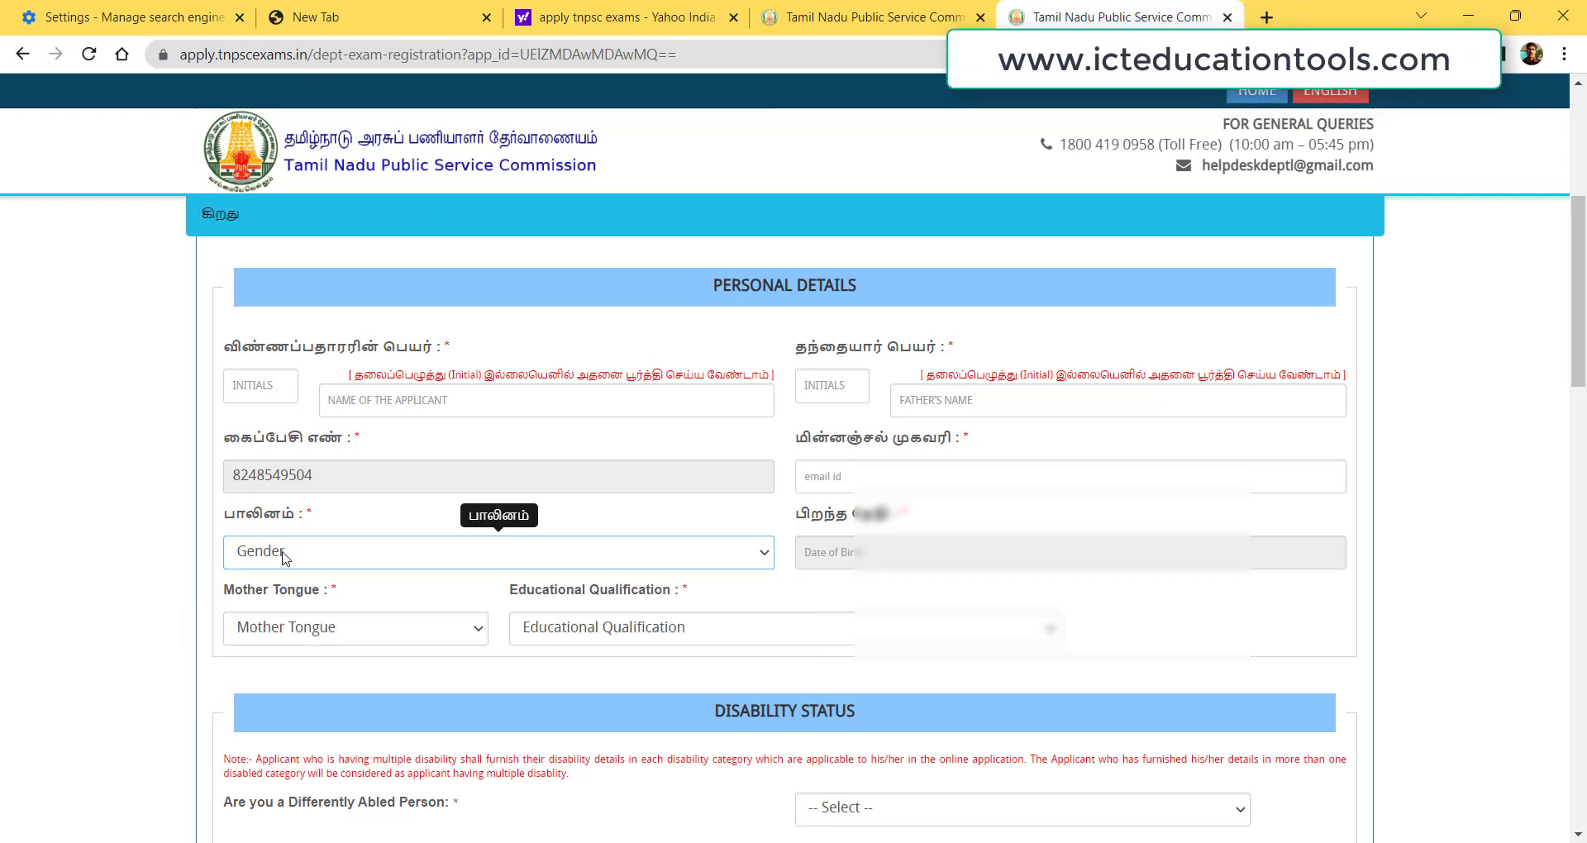
Set the date of birth to the 1st in 1981 using the calendar.
{"action": "left_click", "coordinate": [905, 565]}
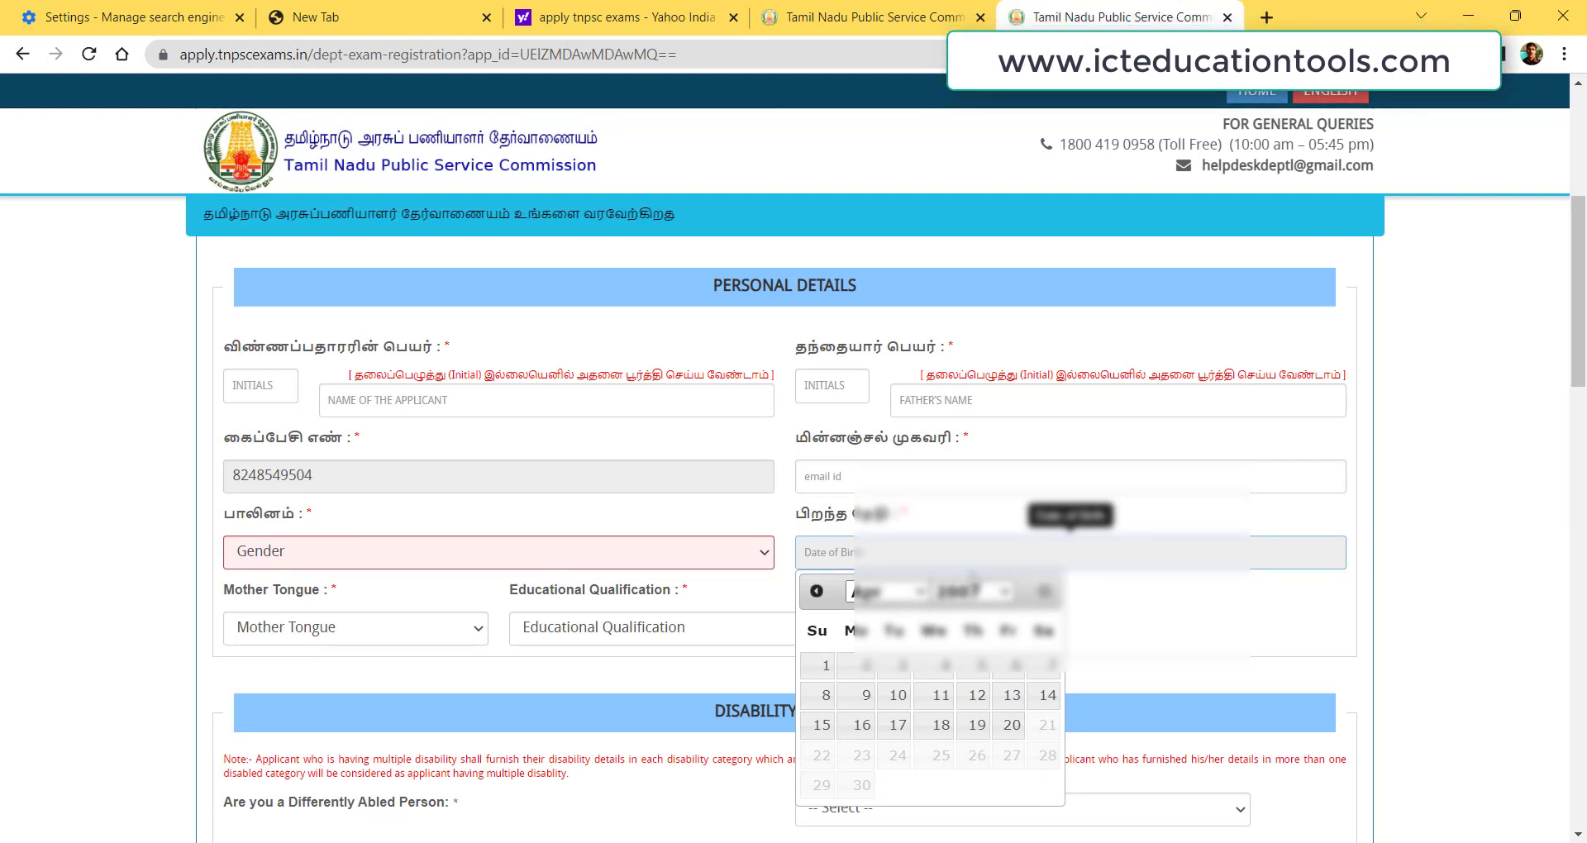
{"action": "left_click", "coordinate": [972, 592]}
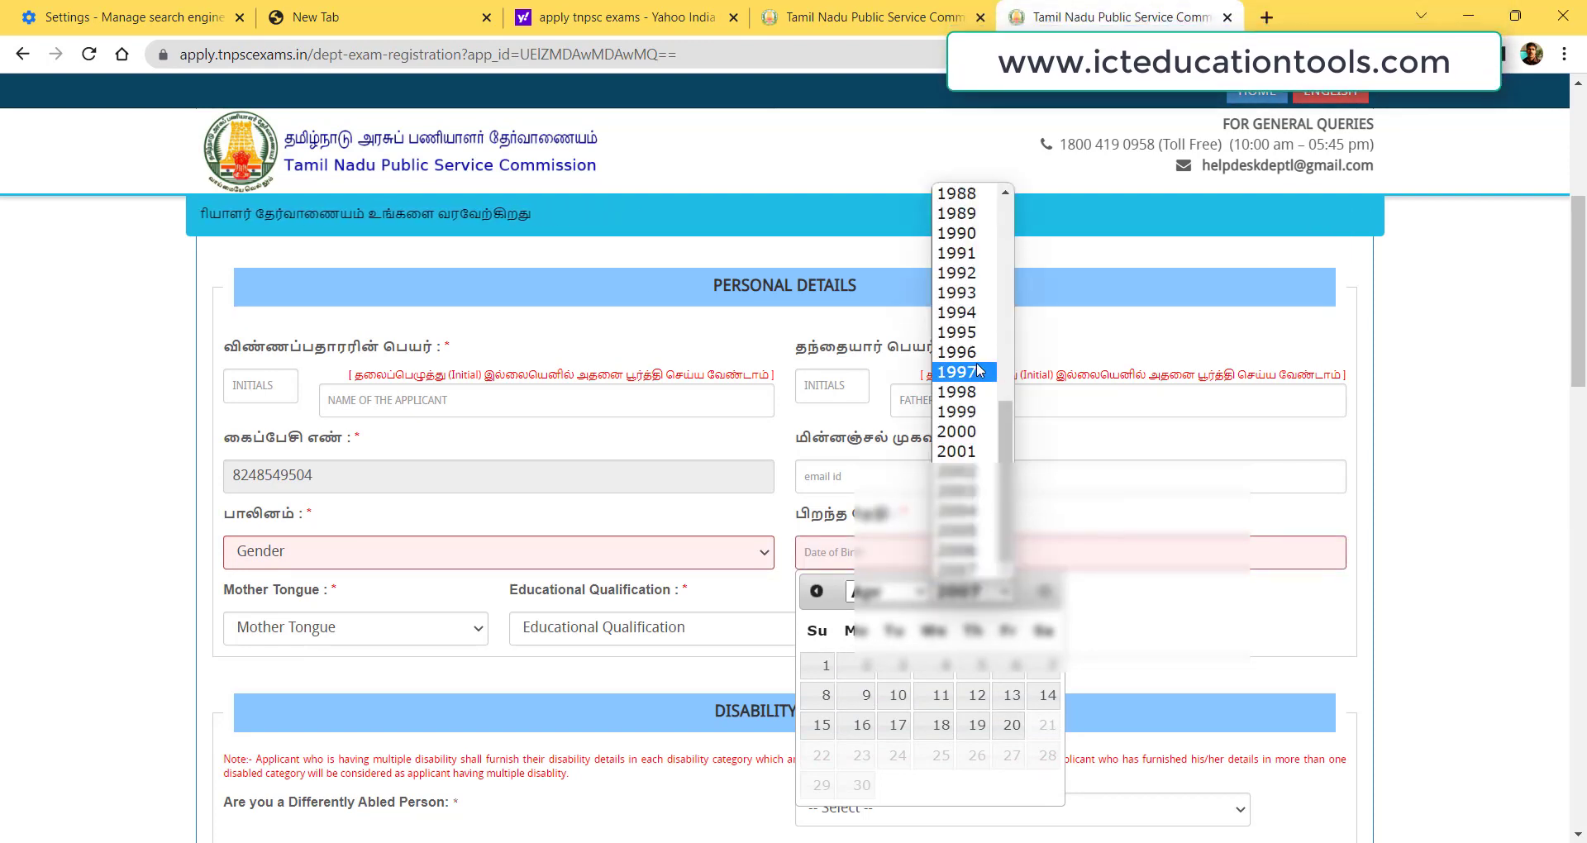
{"action": "left_click", "coordinate": [959, 194]}
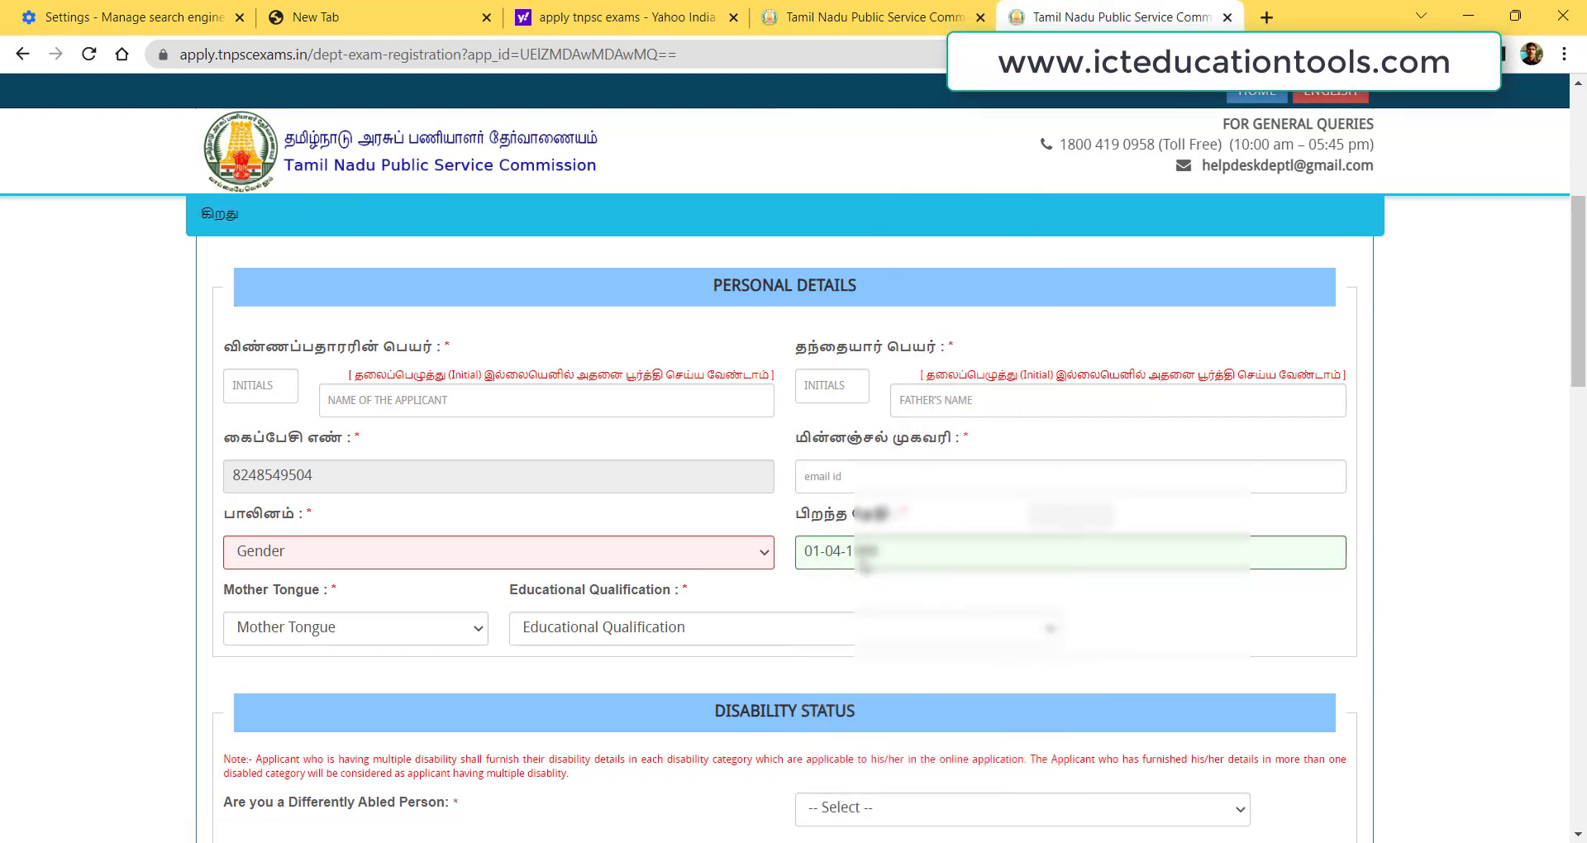
{"action": "left_click", "coordinate": [1068, 552]}
{"action": "left_click", "coordinate": [967, 592]}
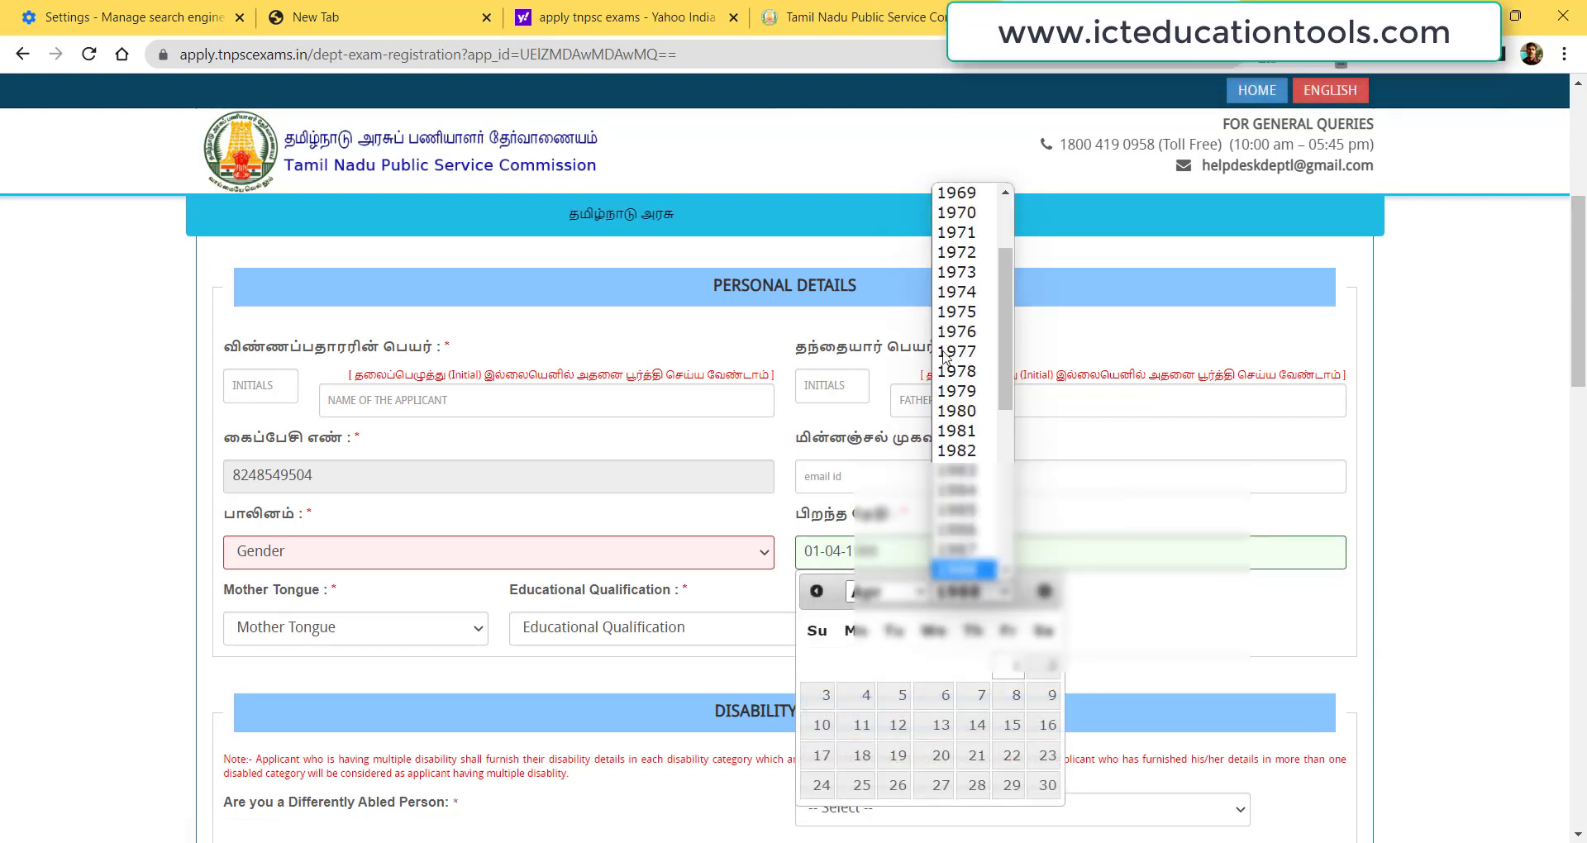
{"action": "scroll", "coordinate": [963, 372], "scroll_direction": "down", "scroll_amount": 1}
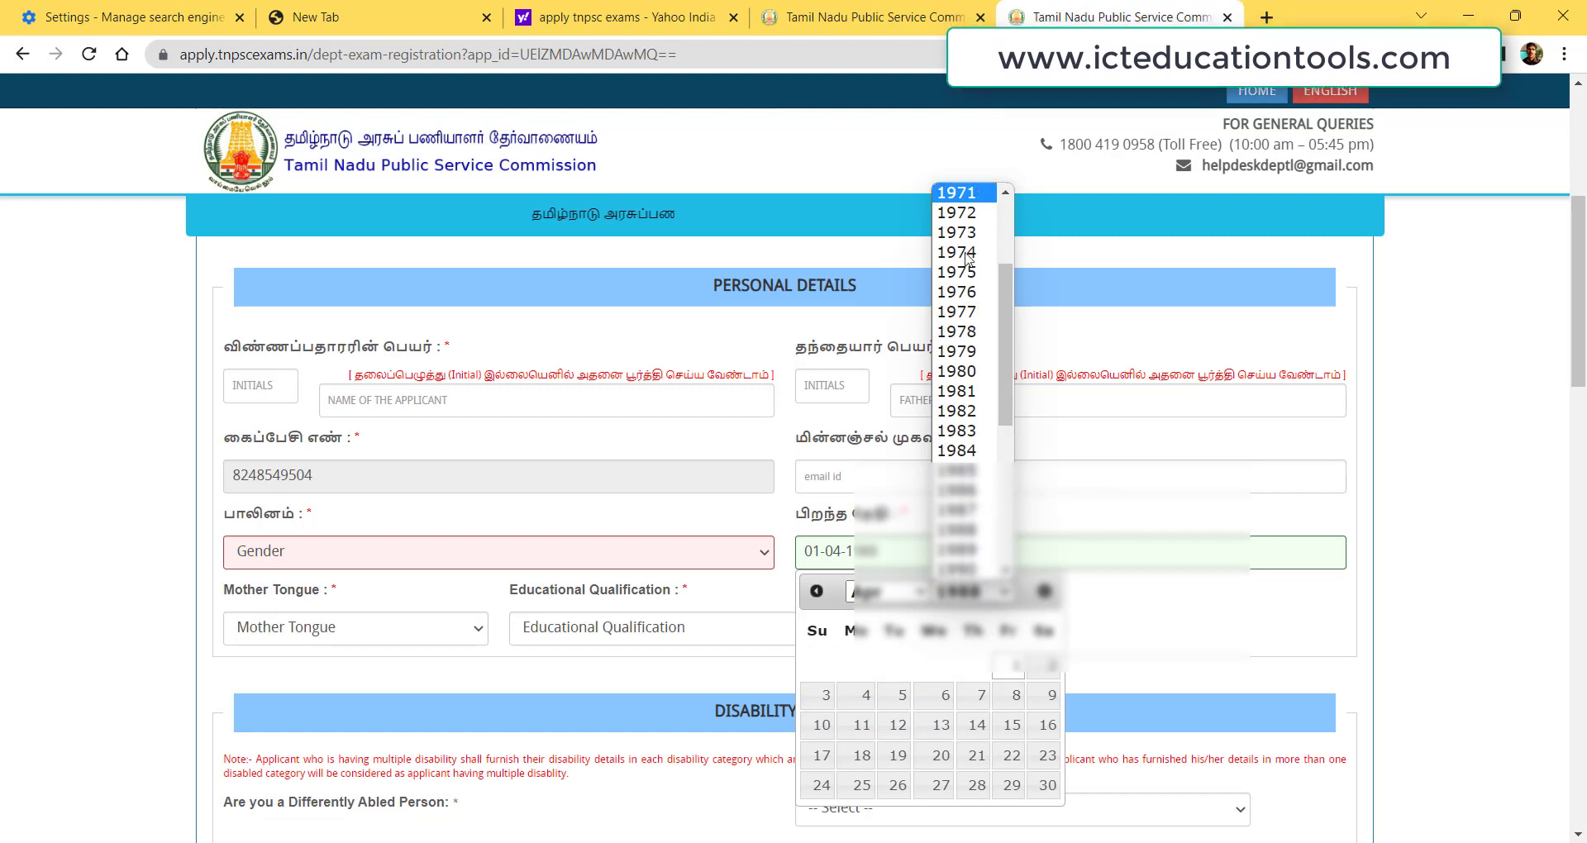
{"action": "left_click", "coordinate": [959, 391]}
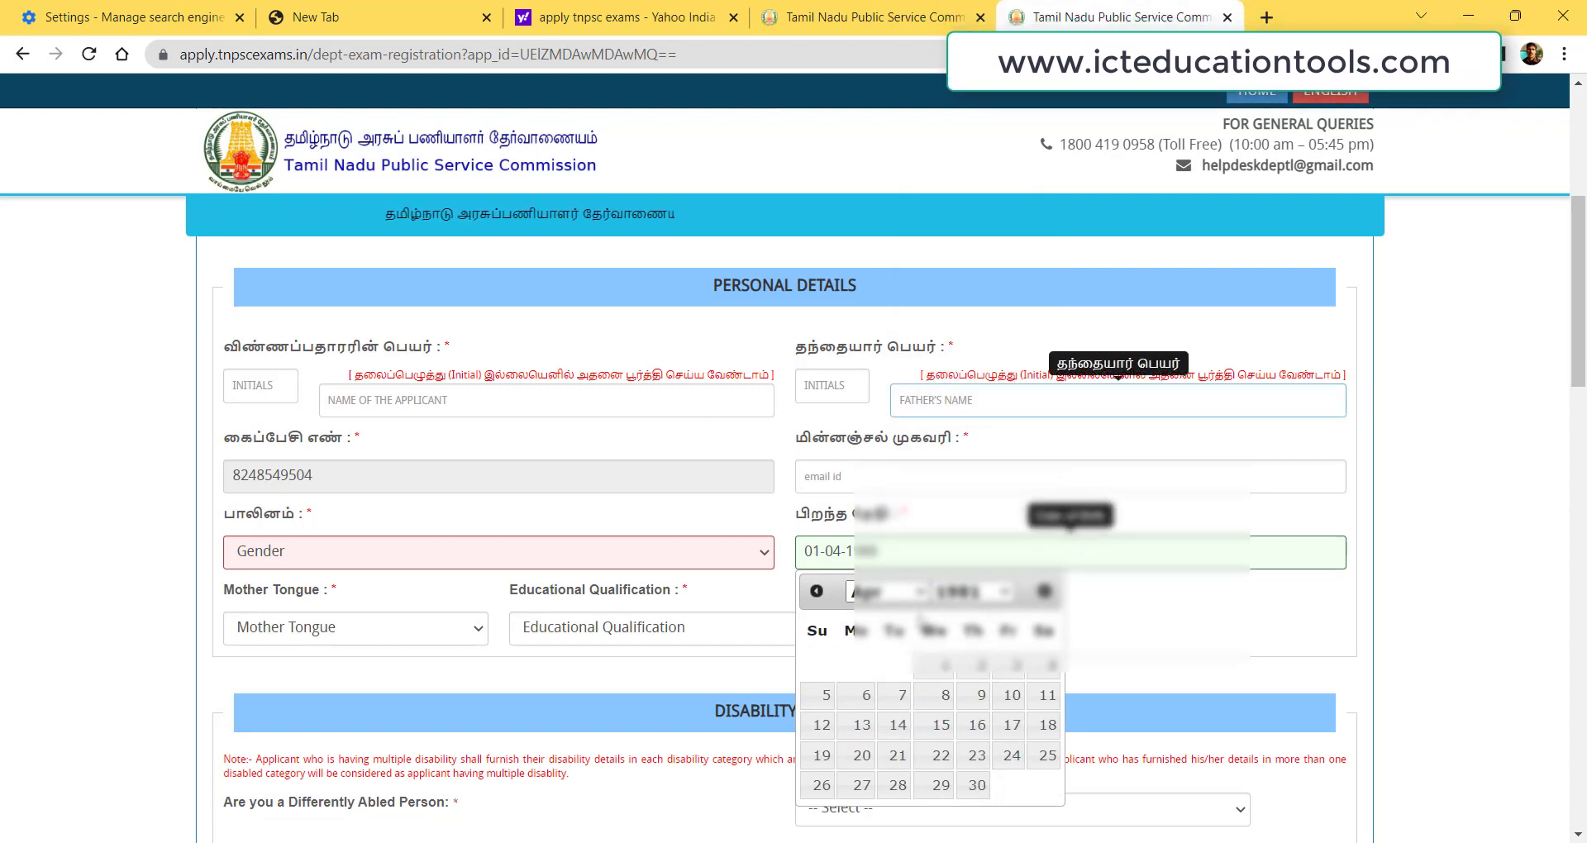
{"action": "left_click", "coordinate": [943, 666]}
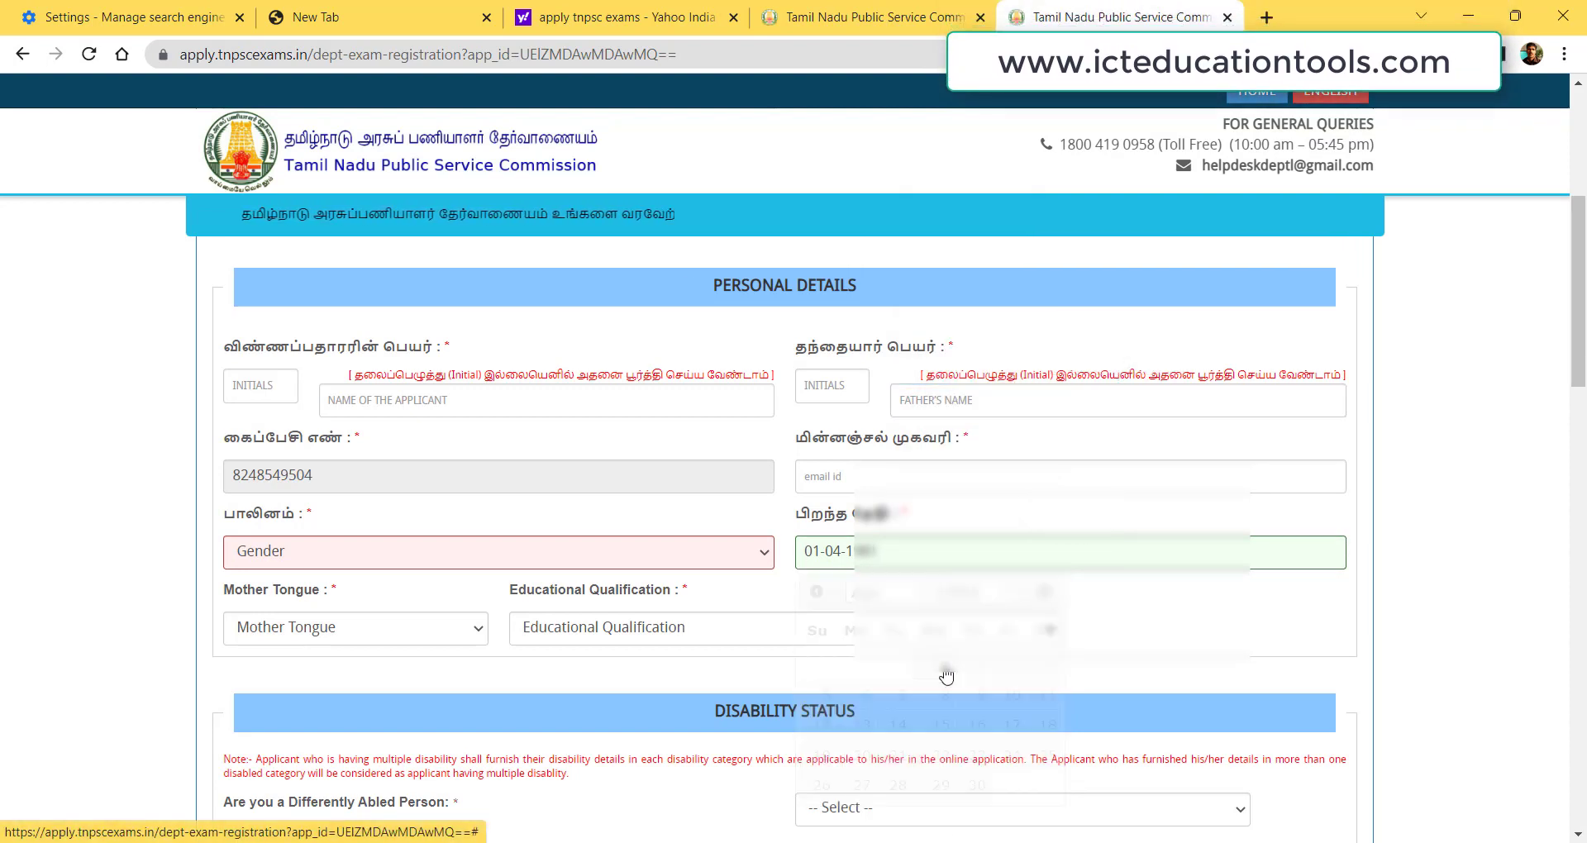
Choose Tamil as mother tongue and Post Graduate as educational qualification.
{"action": "left_click", "coordinate": [294, 635]}
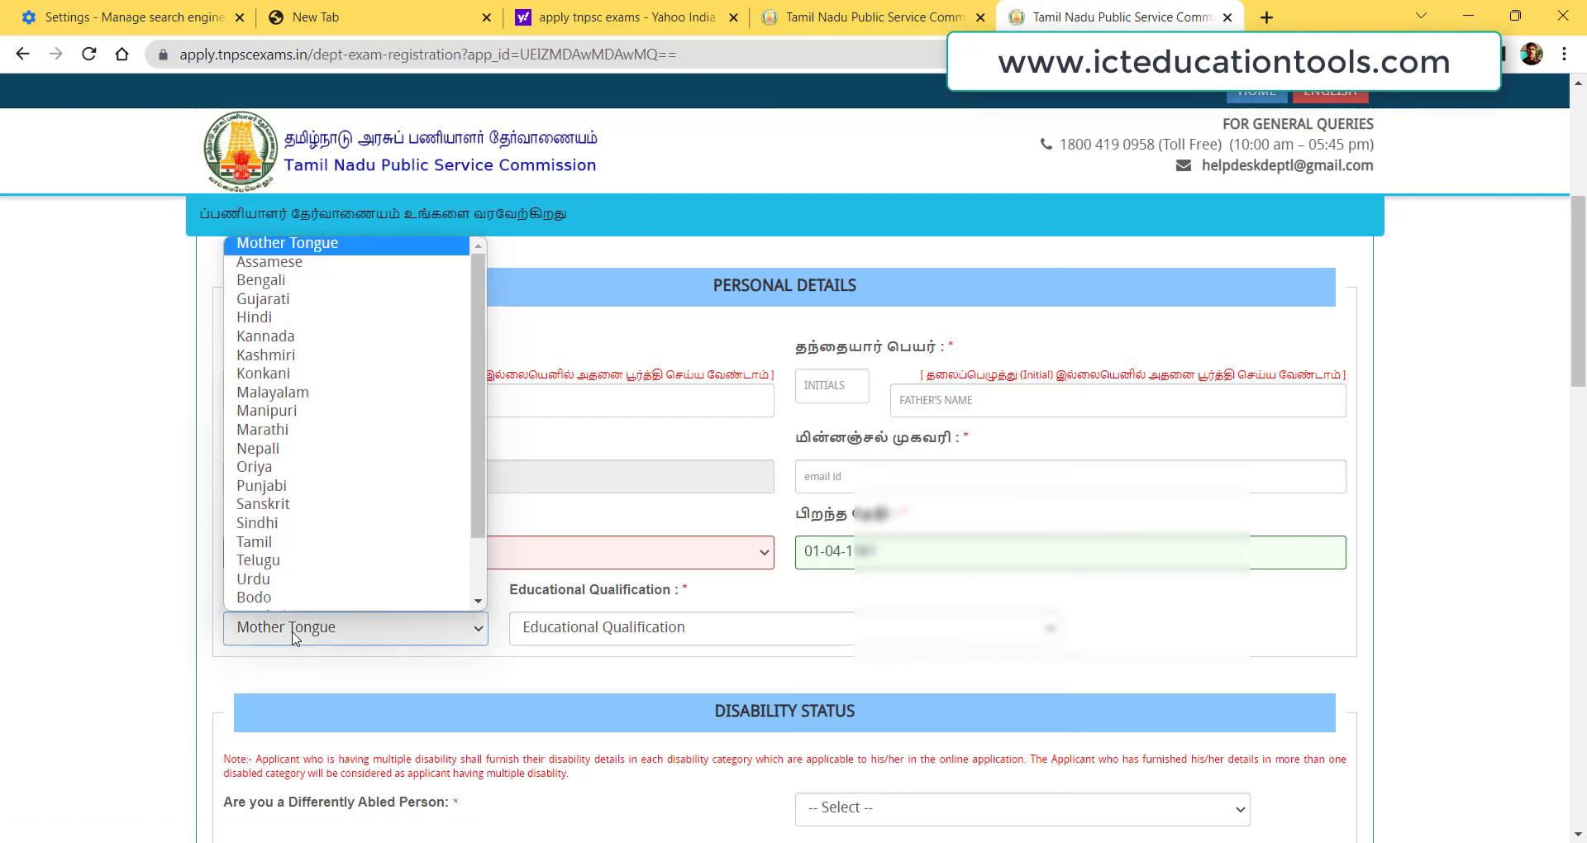
{"action": "left_click", "coordinate": [274, 546]}
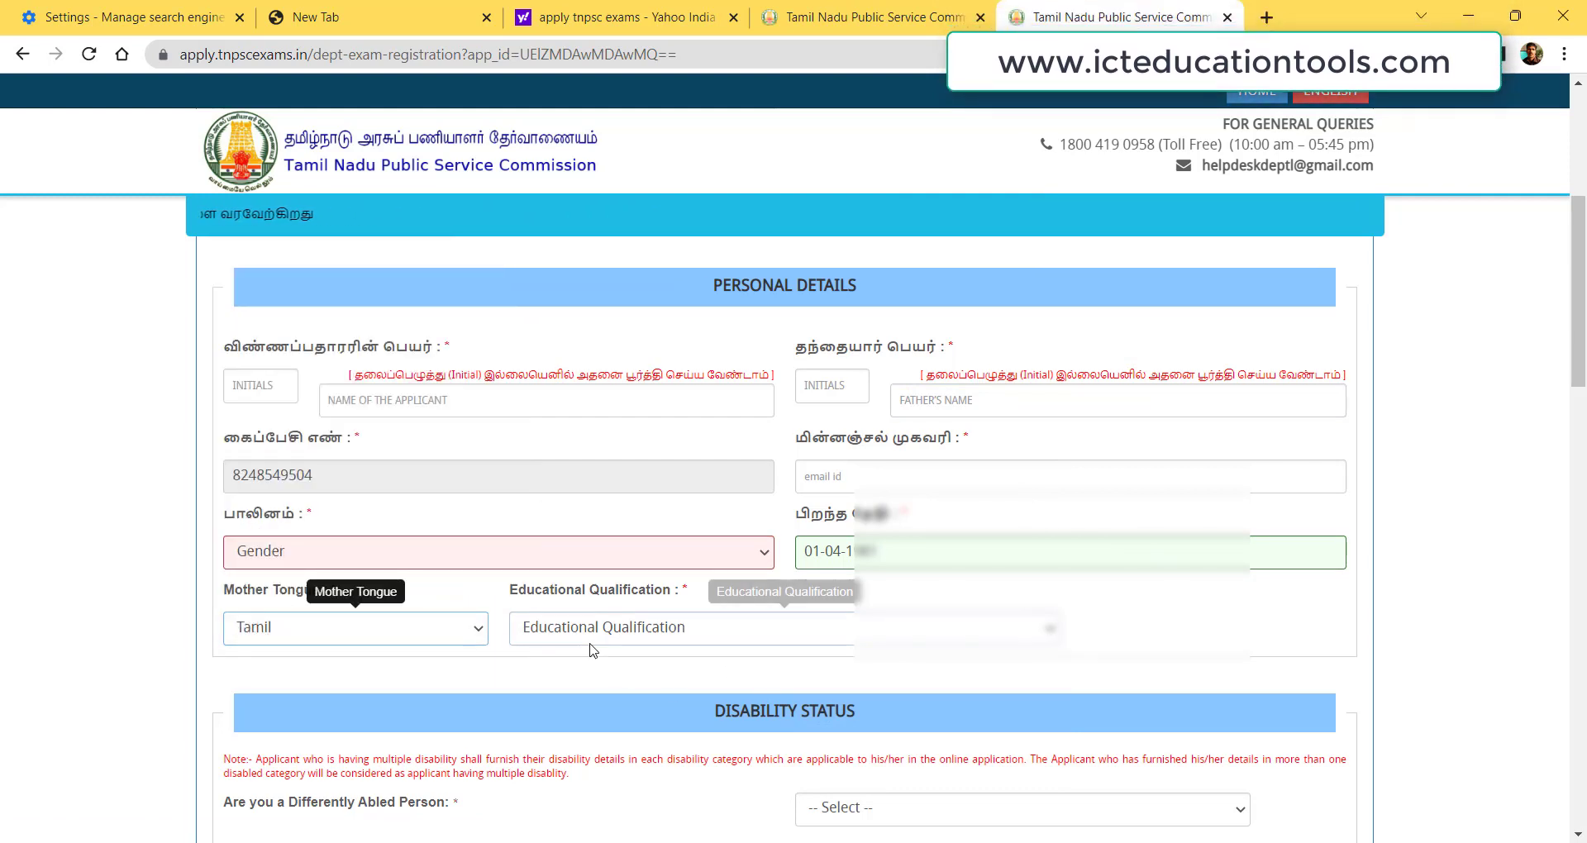
{"action": "left_click", "coordinate": [592, 642]}
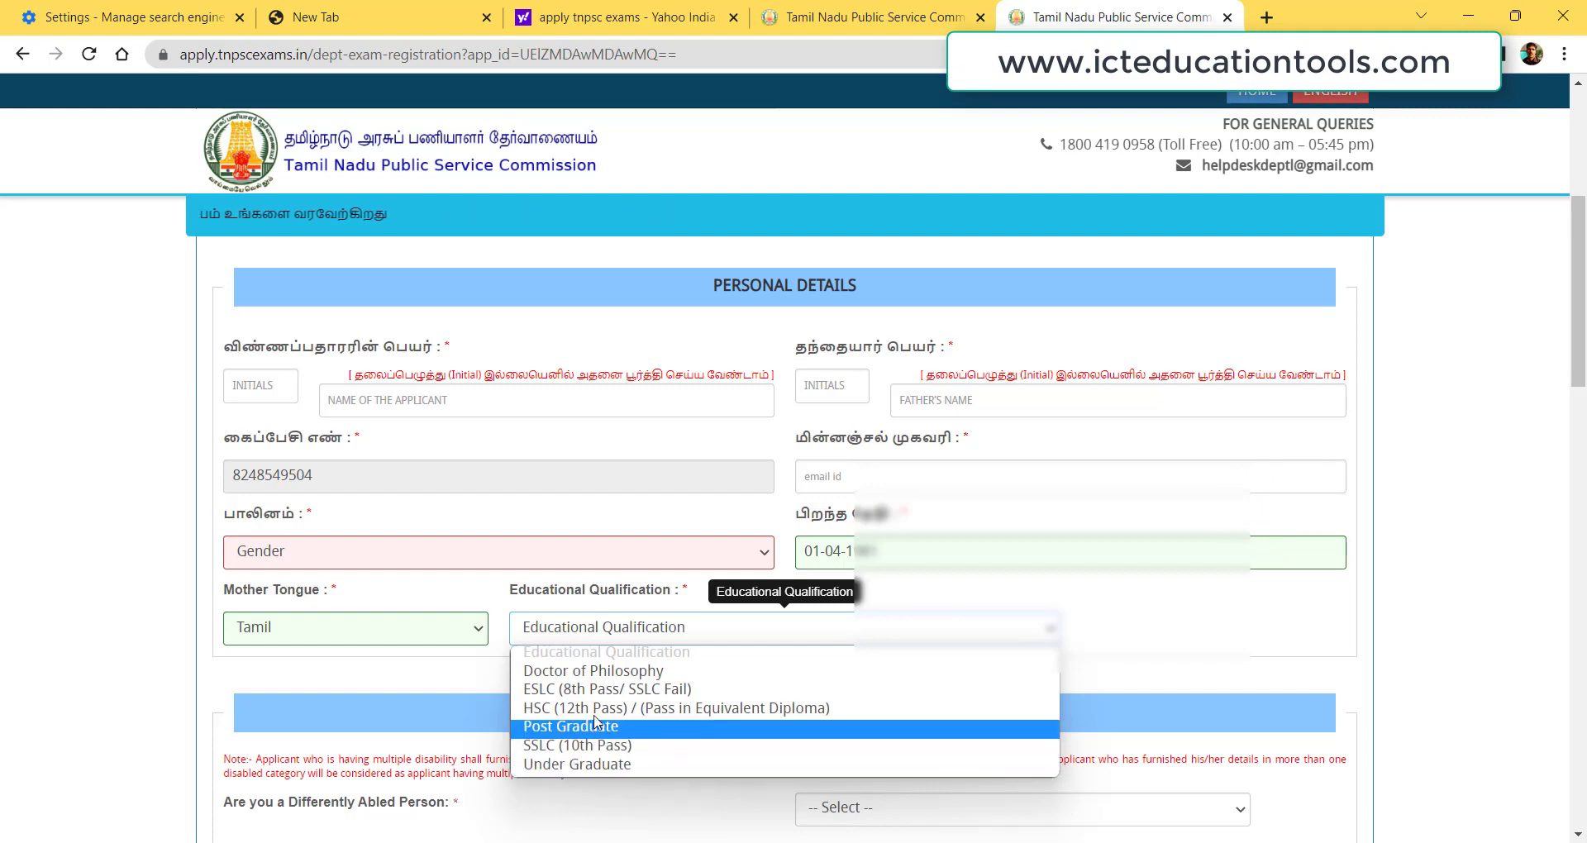
{"action": "left_click", "coordinate": [589, 730]}
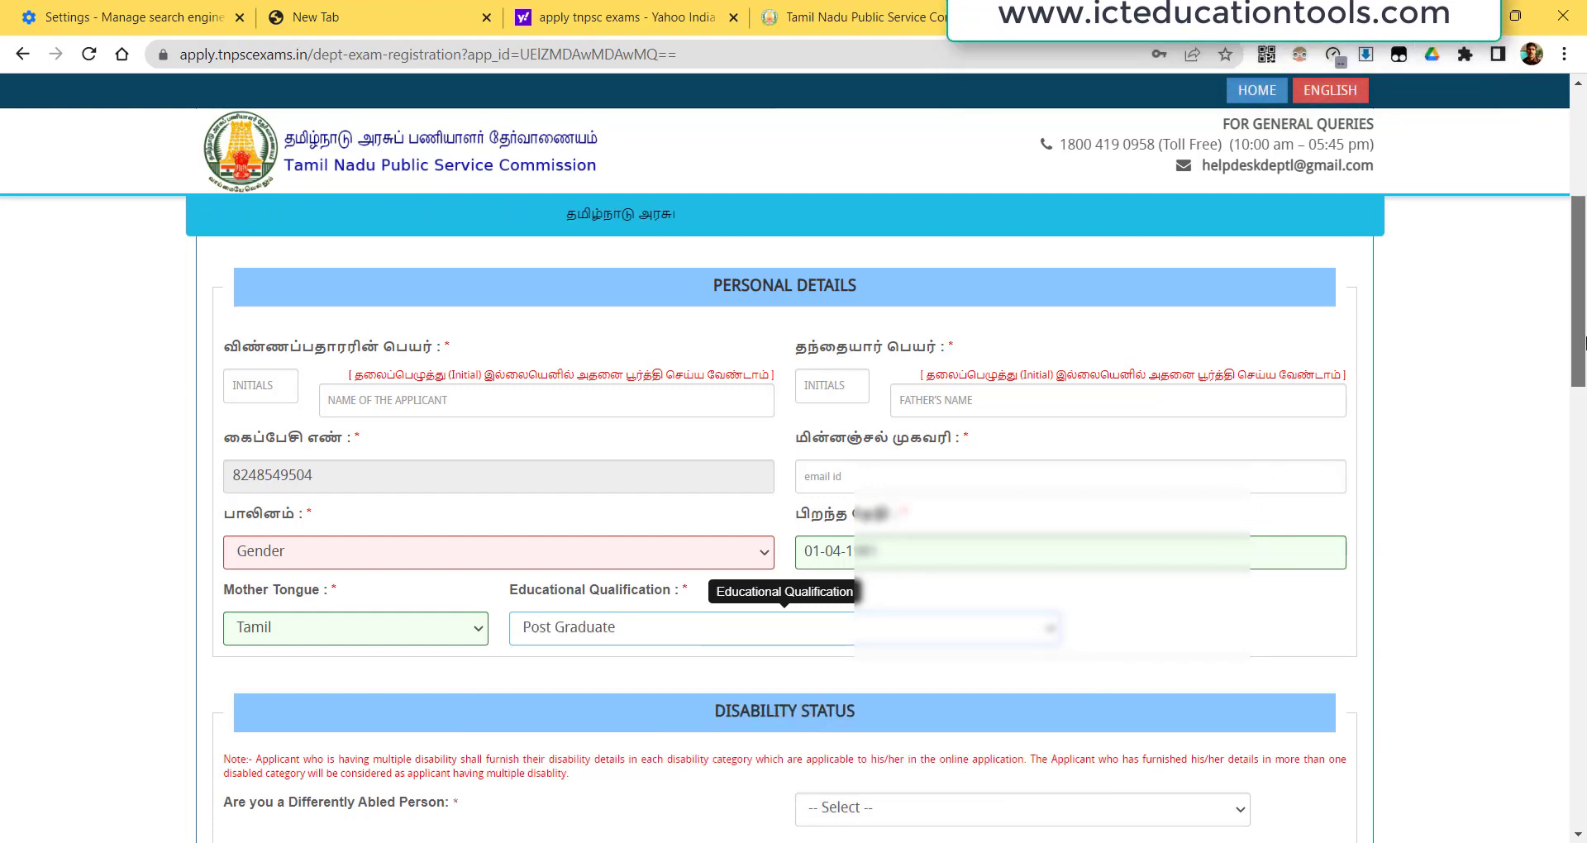
{"action": "scroll", "coordinate": [590, 737], "scroll_direction": "down", "scroll_amount": 4}
{"action": "mouse_move", "coordinate": [1585, 419]}
{"action": "left_mouse_down"}
{"action": "mouse_move", "coordinate": [1585, 525]}
{"action": "mouse_move", "coordinate": [1585, 434]}
{"action": "left_mouse_up"}
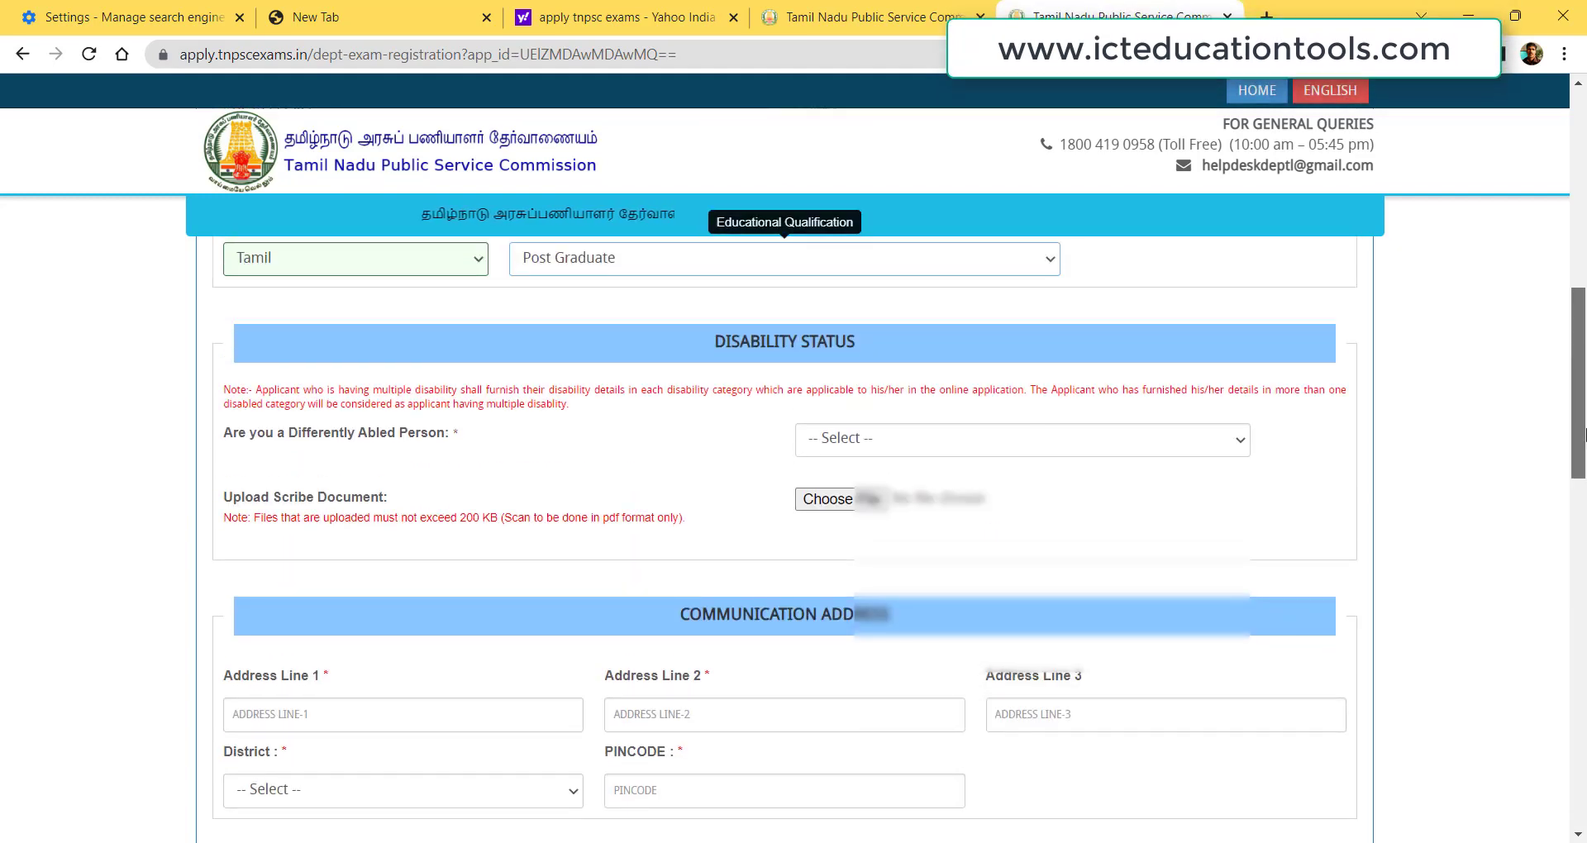
Answer Yes to 'Are you a Differently Abled Person' under Disability Status.
{"action": "left_click", "coordinate": [885, 438]}
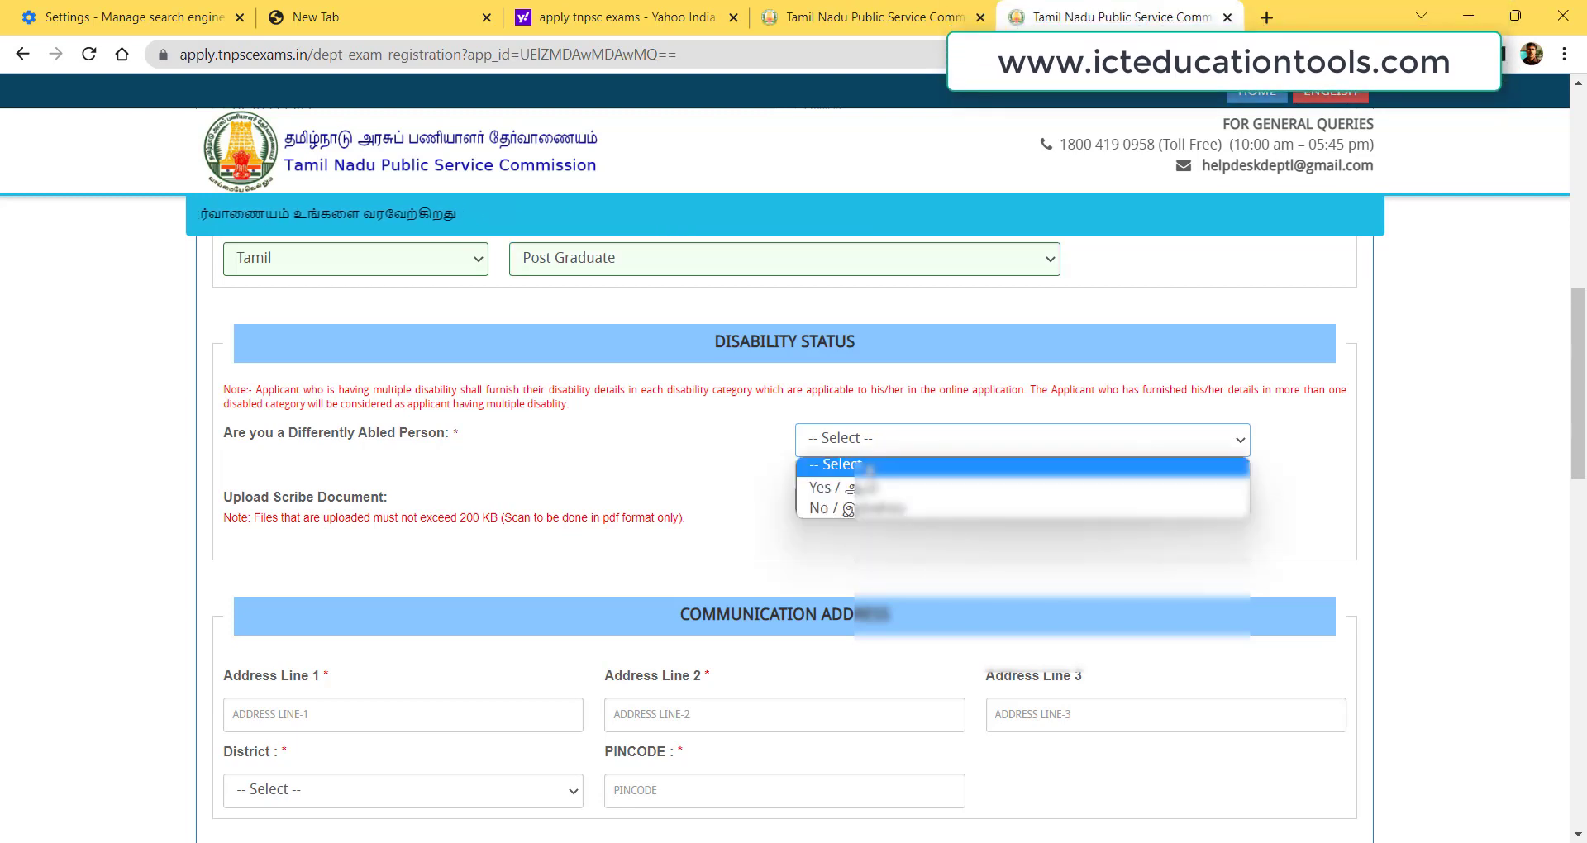
{"action": "left_click", "coordinate": [860, 488]}
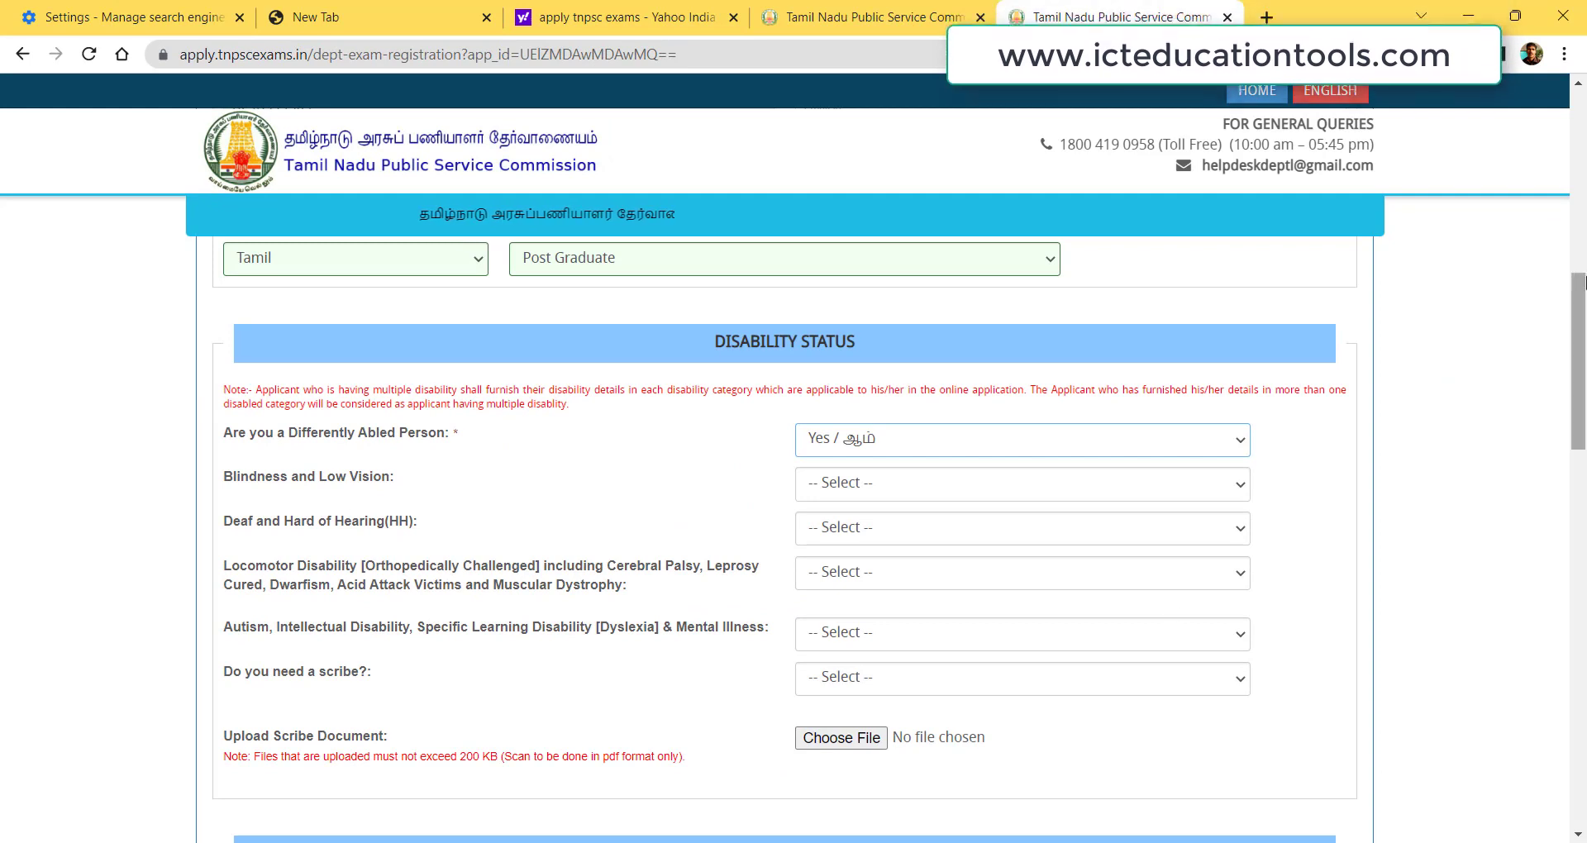
{"action": "left_click_drag", "start_coordinate": [1581, 323], "coordinate": [1584, 452]}
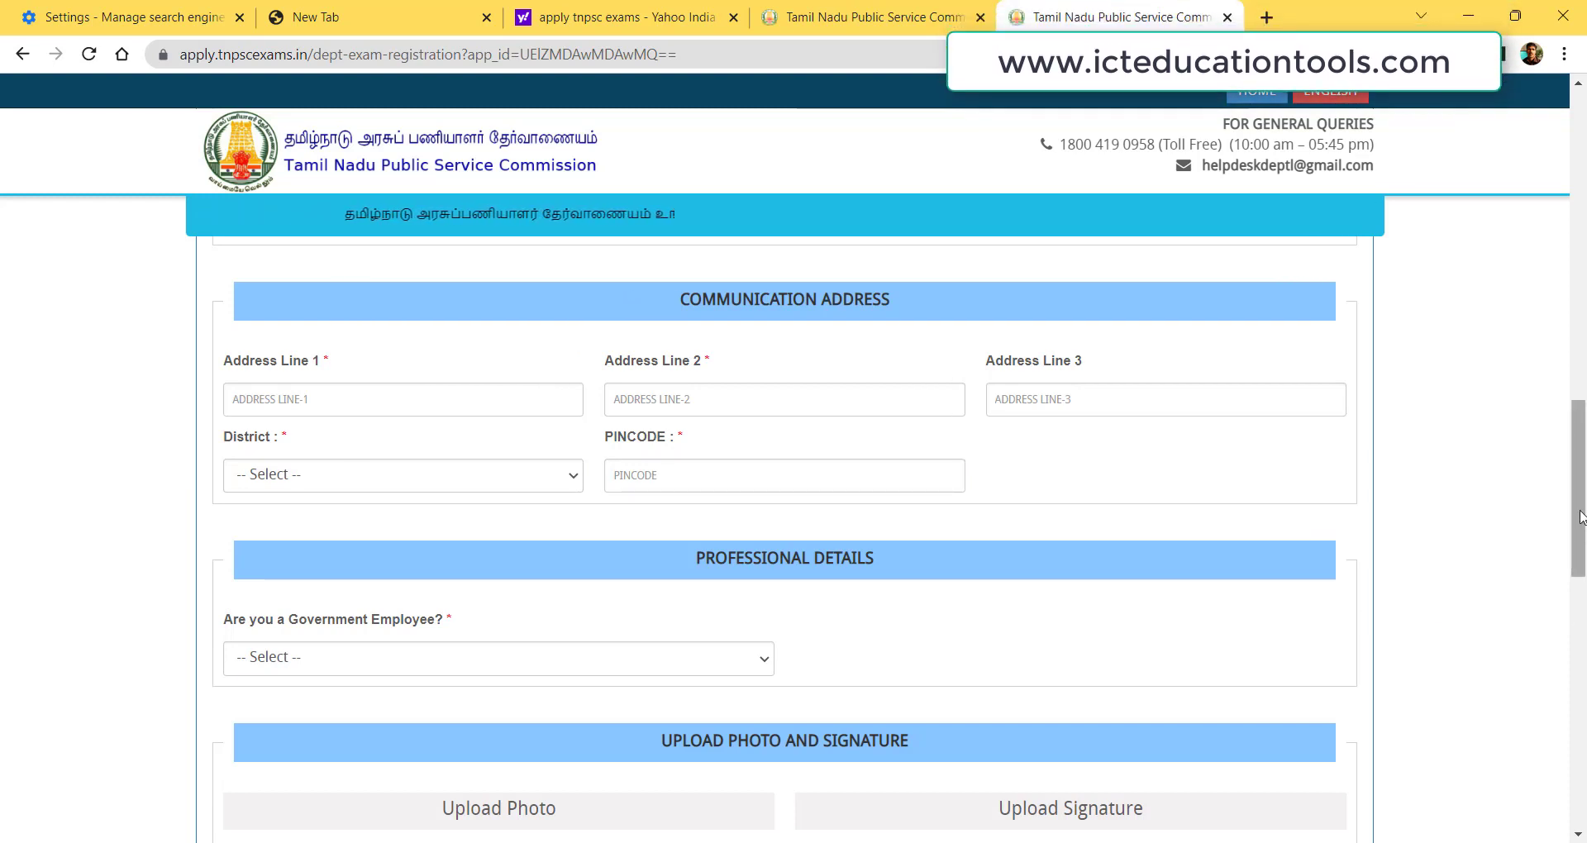
Mark the applicant as a government employee appointed on 01-04-2006.
{"action": "left_click_drag", "start_coordinate": [1585, 533], "coordinate": [1585, 579]}
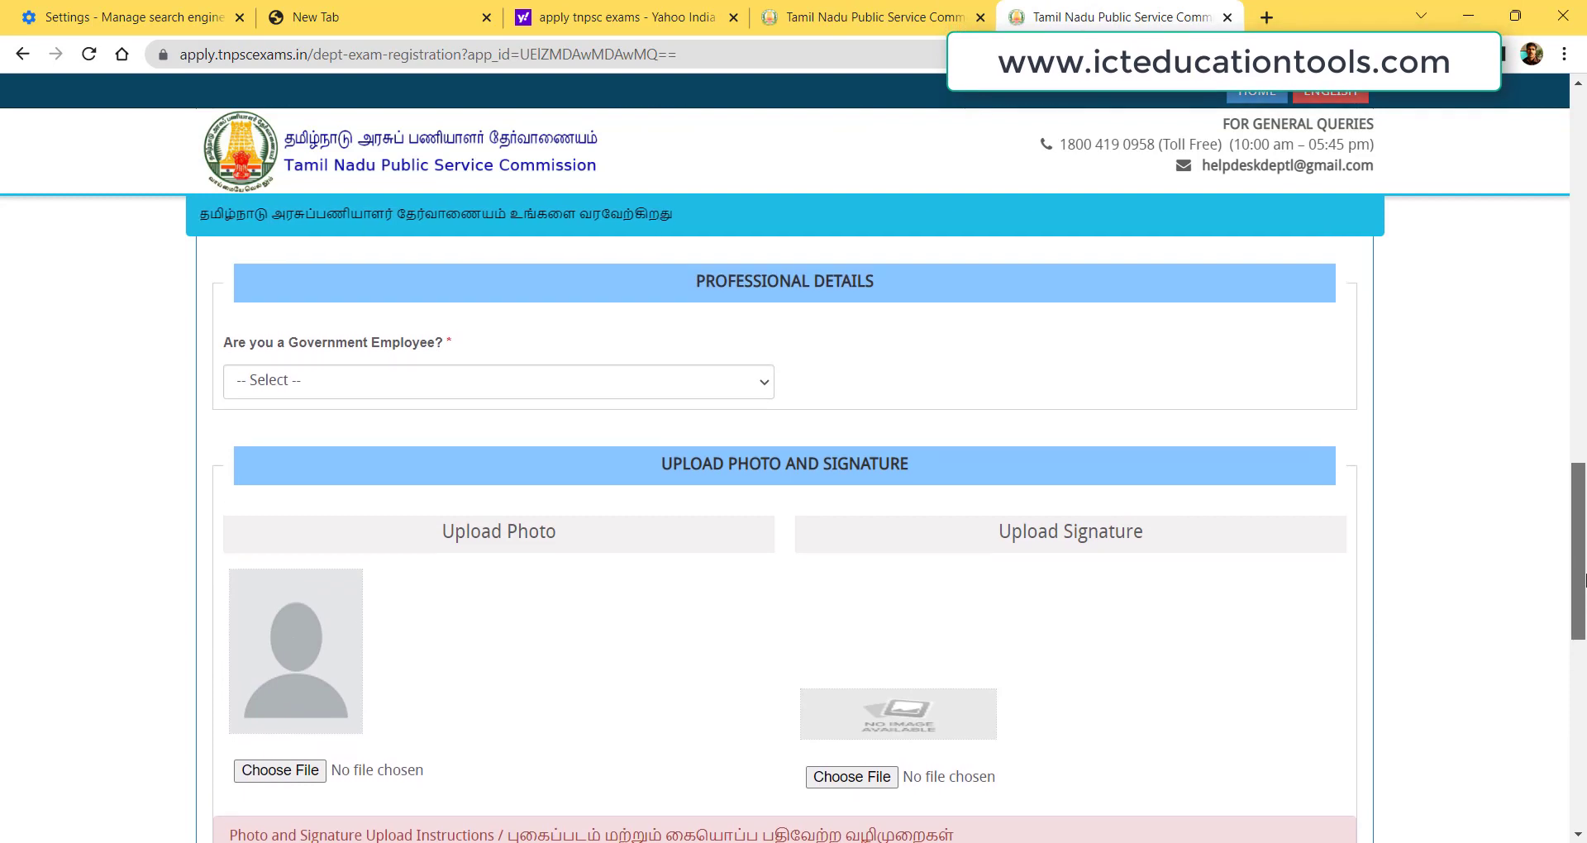
{"action": "left_click", "coordinate": [287, 387]}
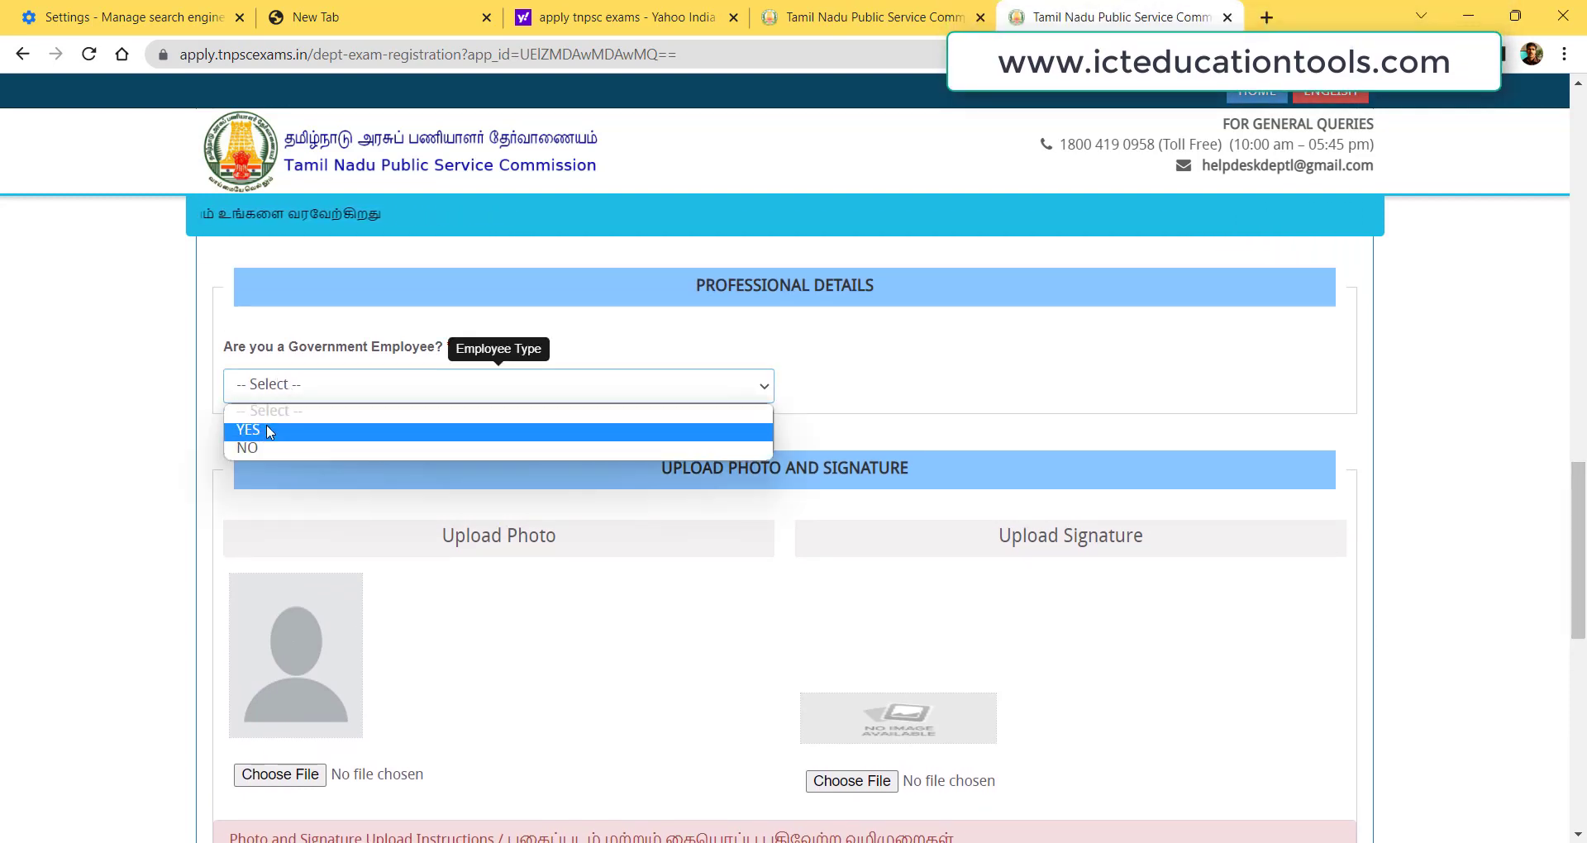
{"action": "left_click", "coordinate": [267, 429]}
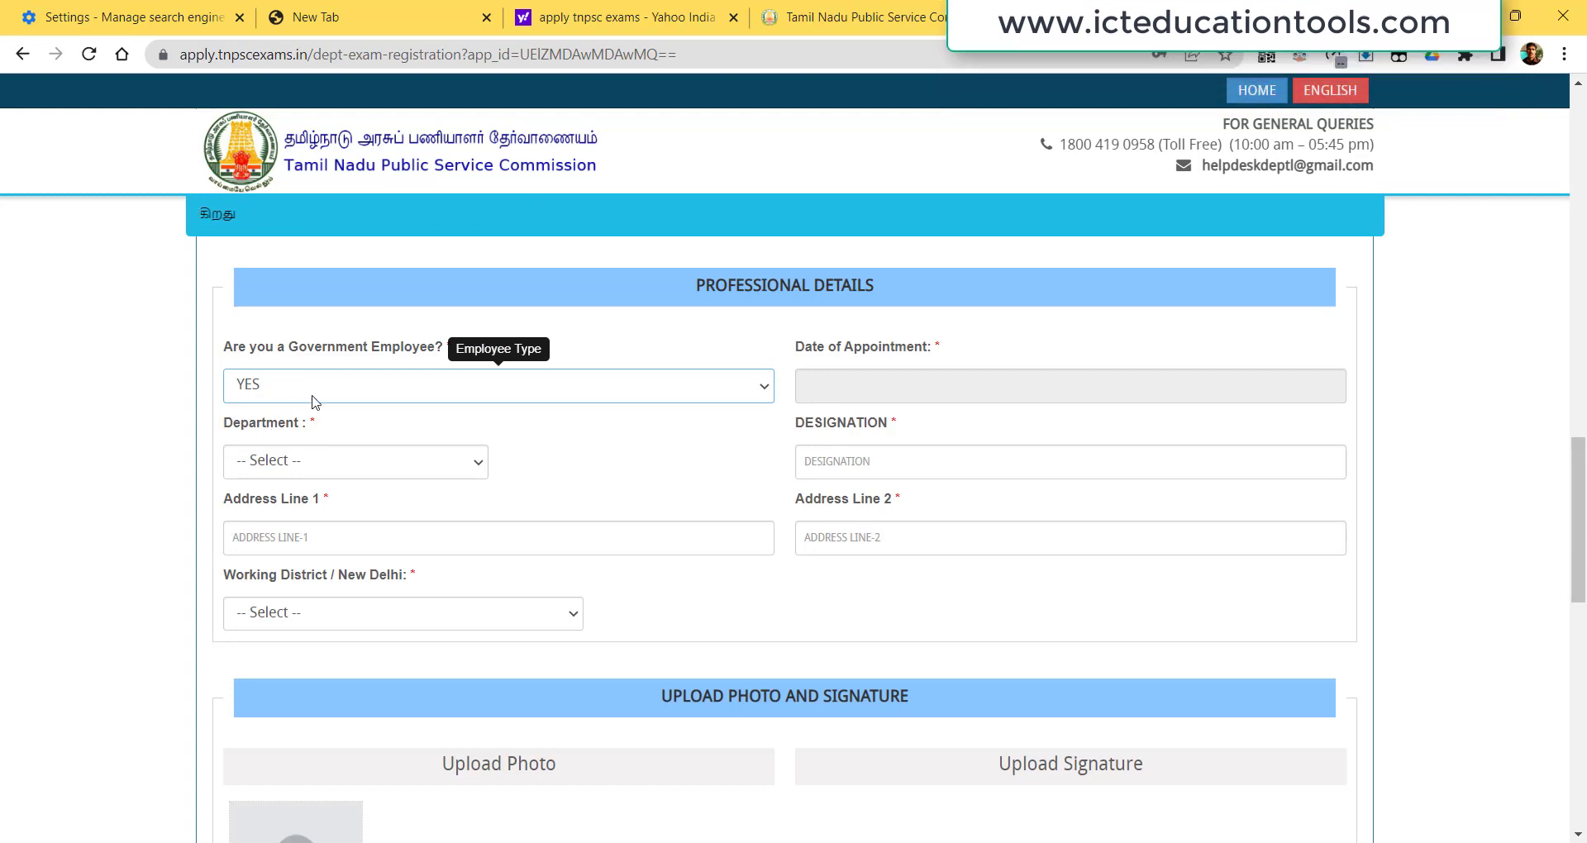
{"action": "left_click", "coordinate": [864, 395]}
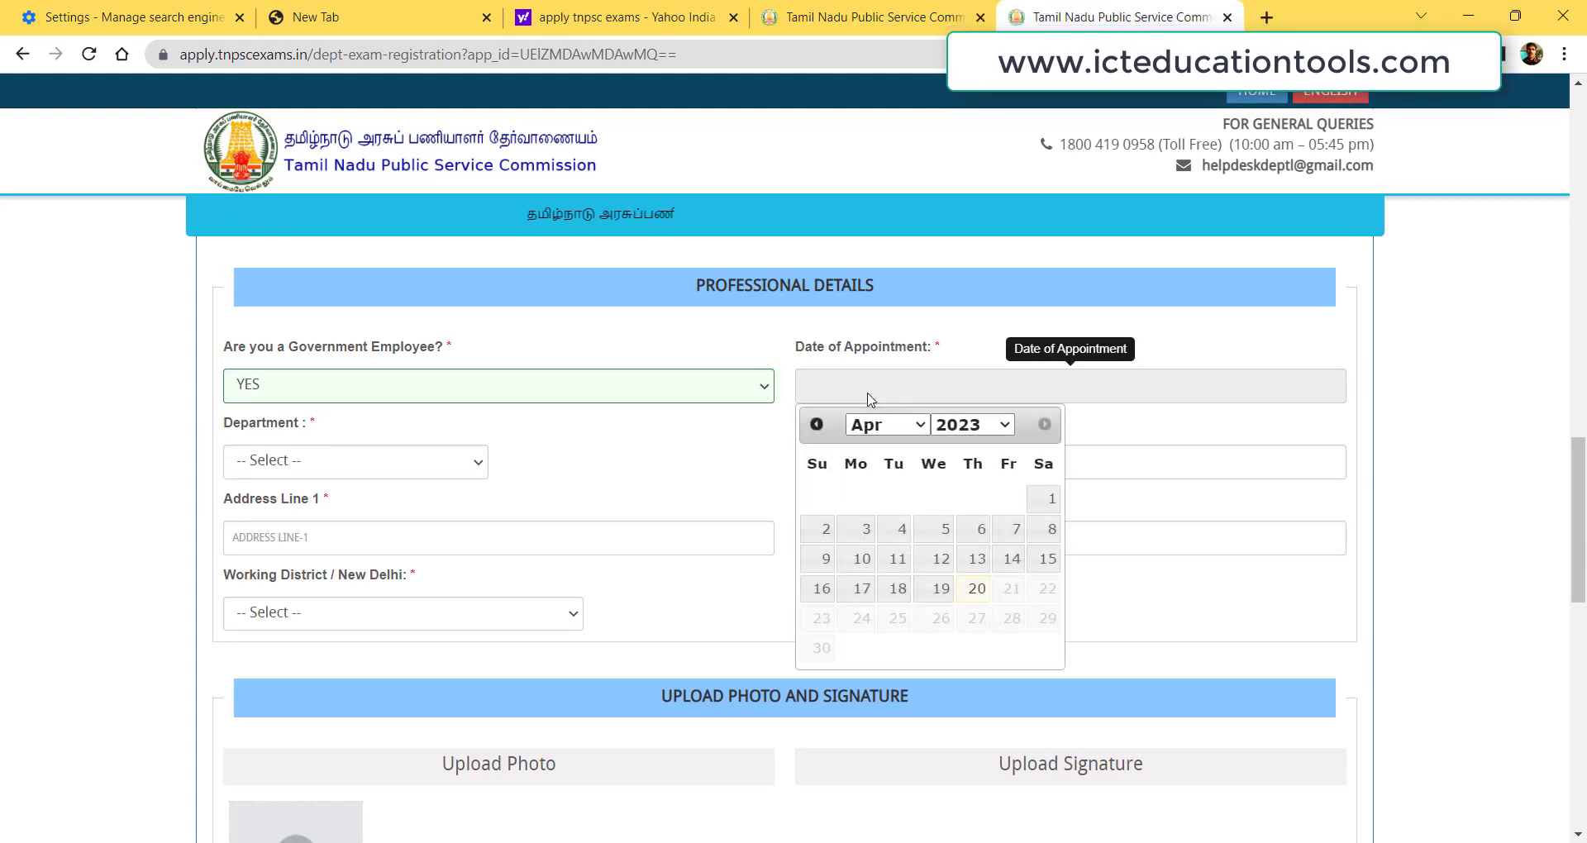
{"action": "left_click", "coordinate": [972, 424]}
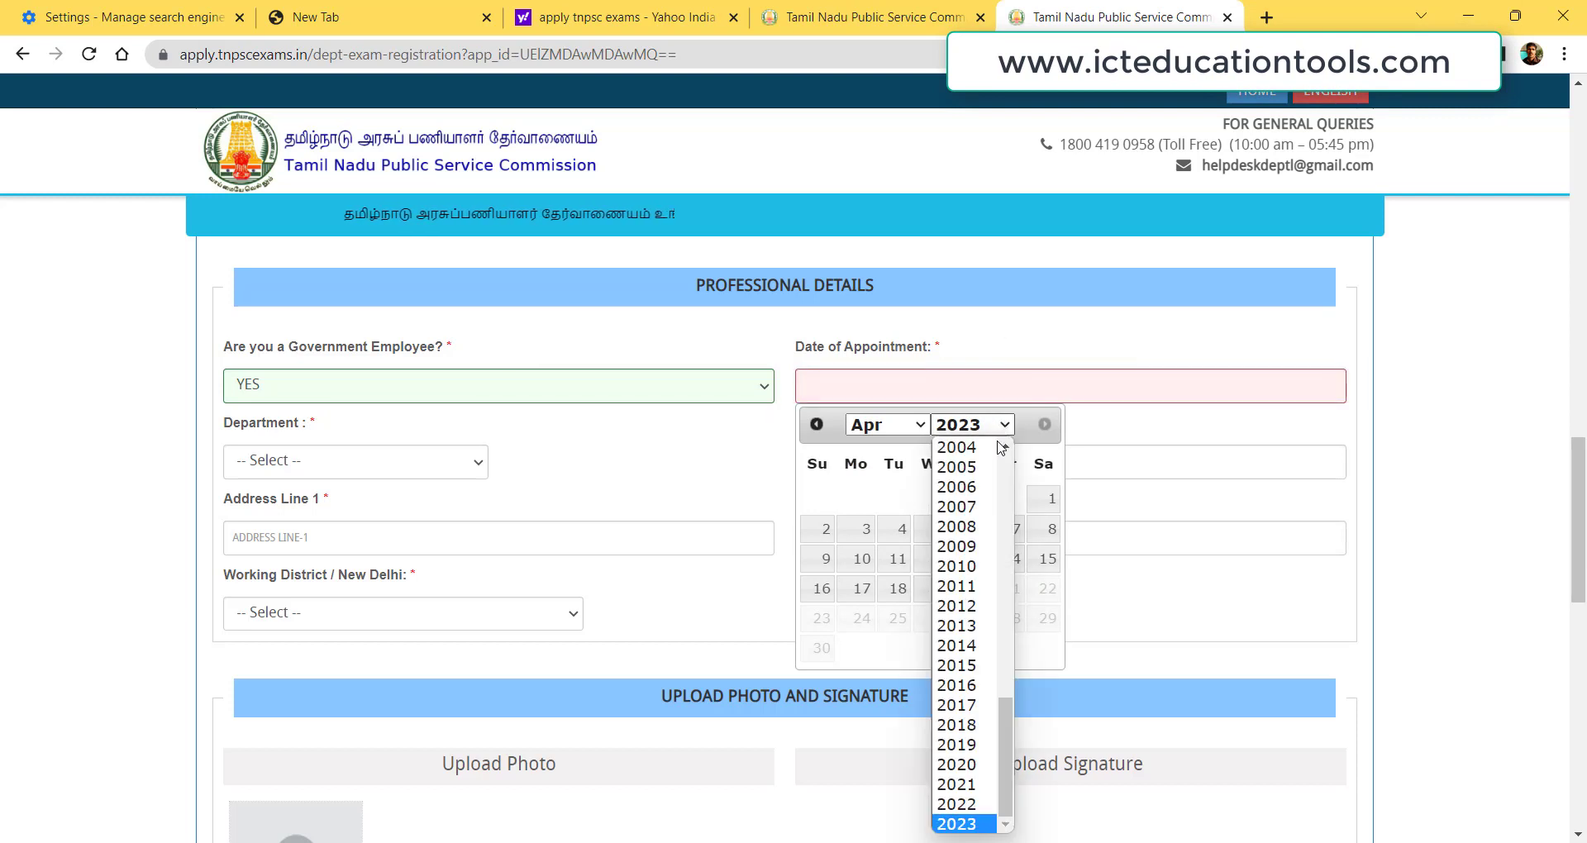
{"action": "left_click", "coordinate": [970, 488]}
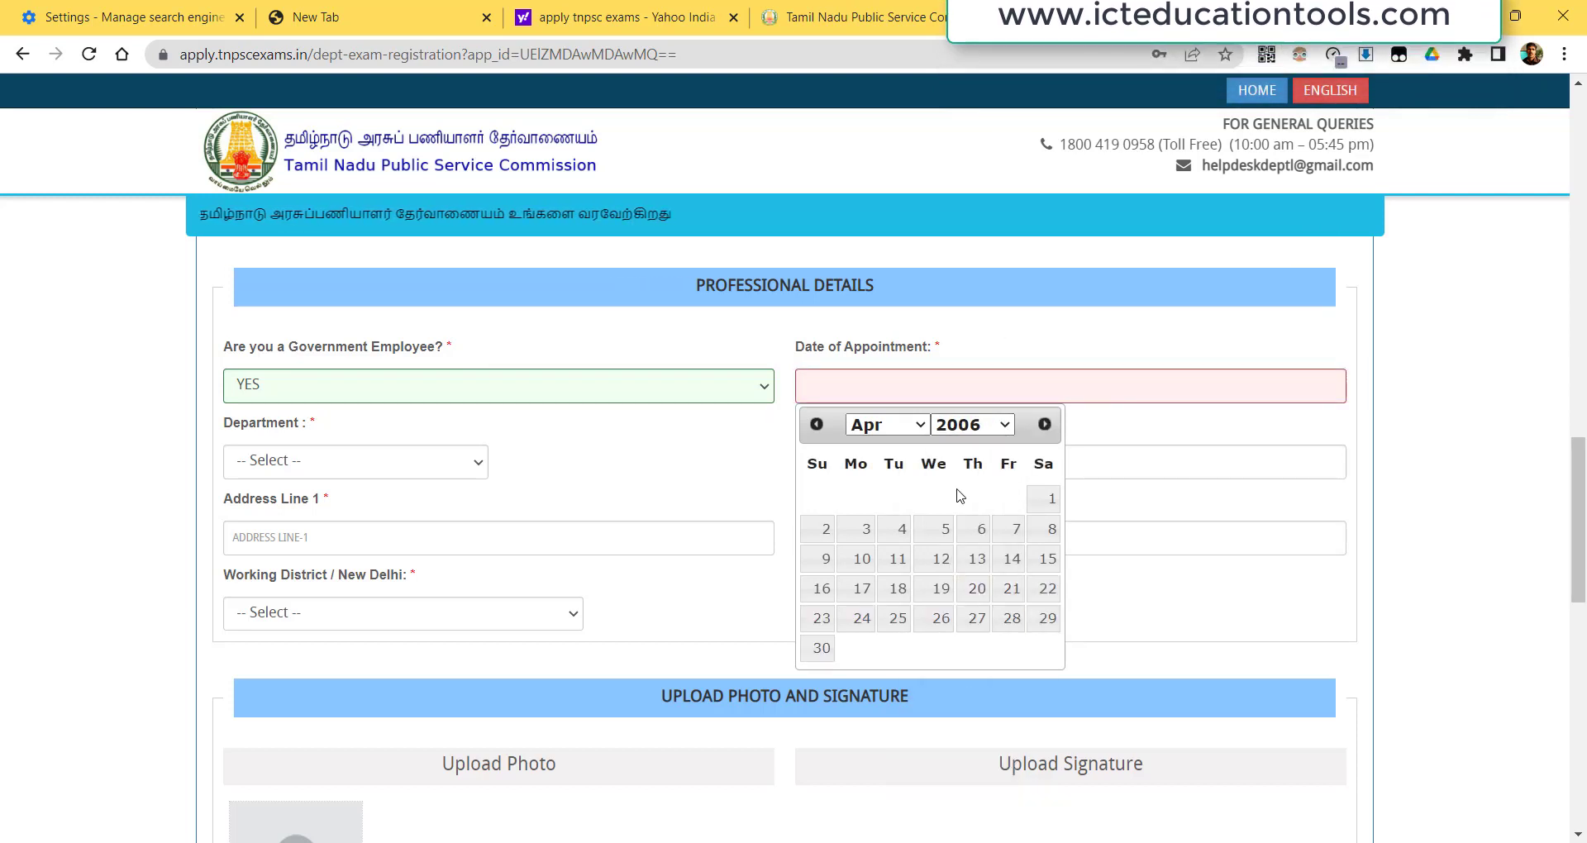
{"action": "left_click", "coordinate": [1047, 501]}
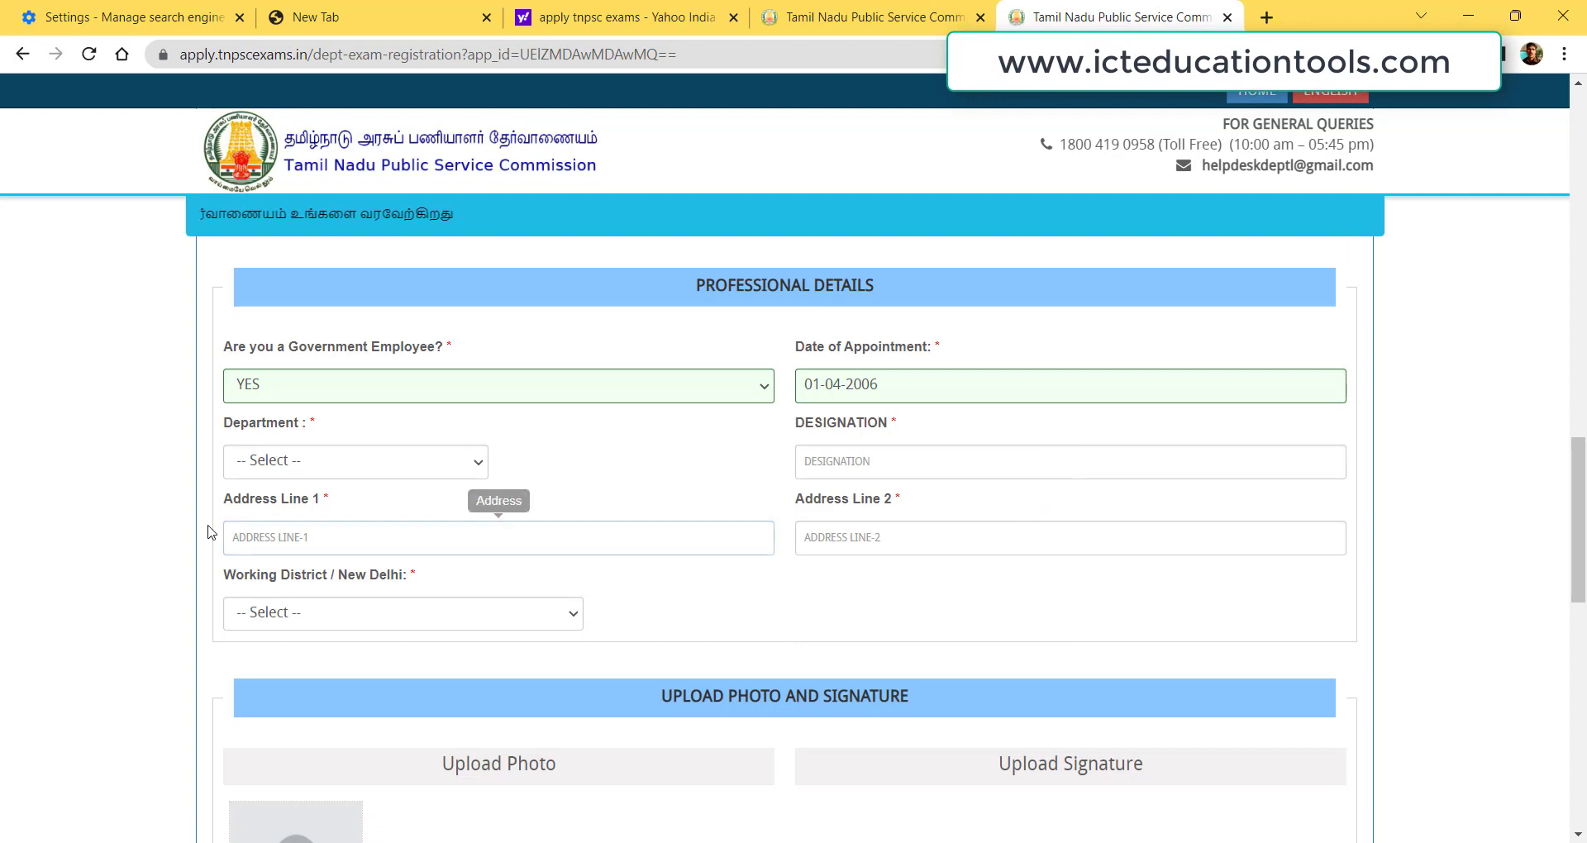
Choose SCHOOL EDUCATION from the Department list.
{"action": "left_click", "coordinate": [358, 473]}
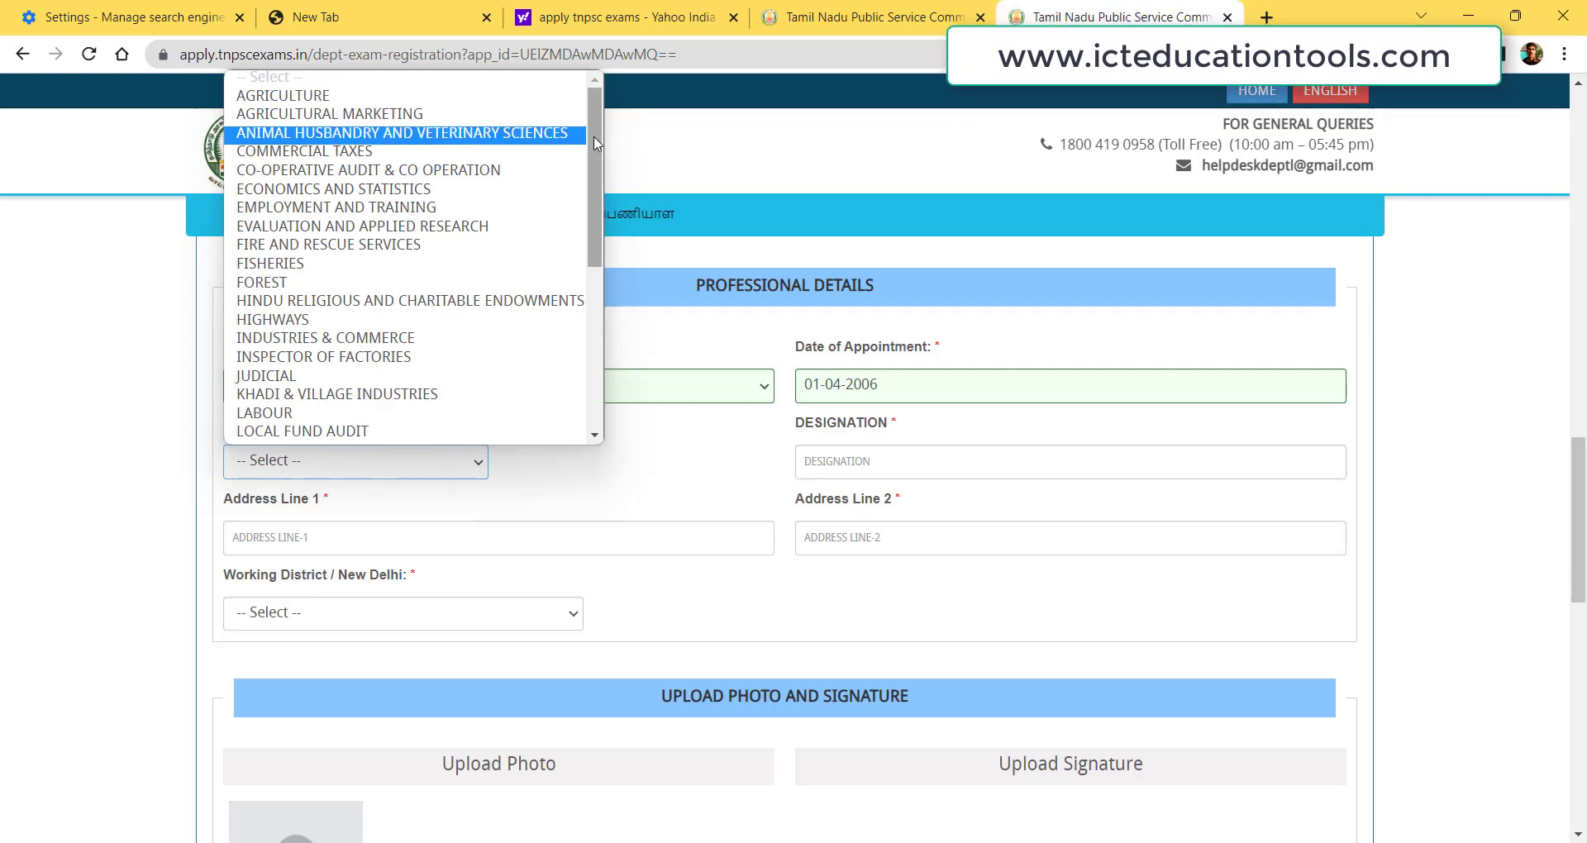
{"action": "left_click_drag", "start_coordinate": [597, 142], "coordinate": [597, 321]}
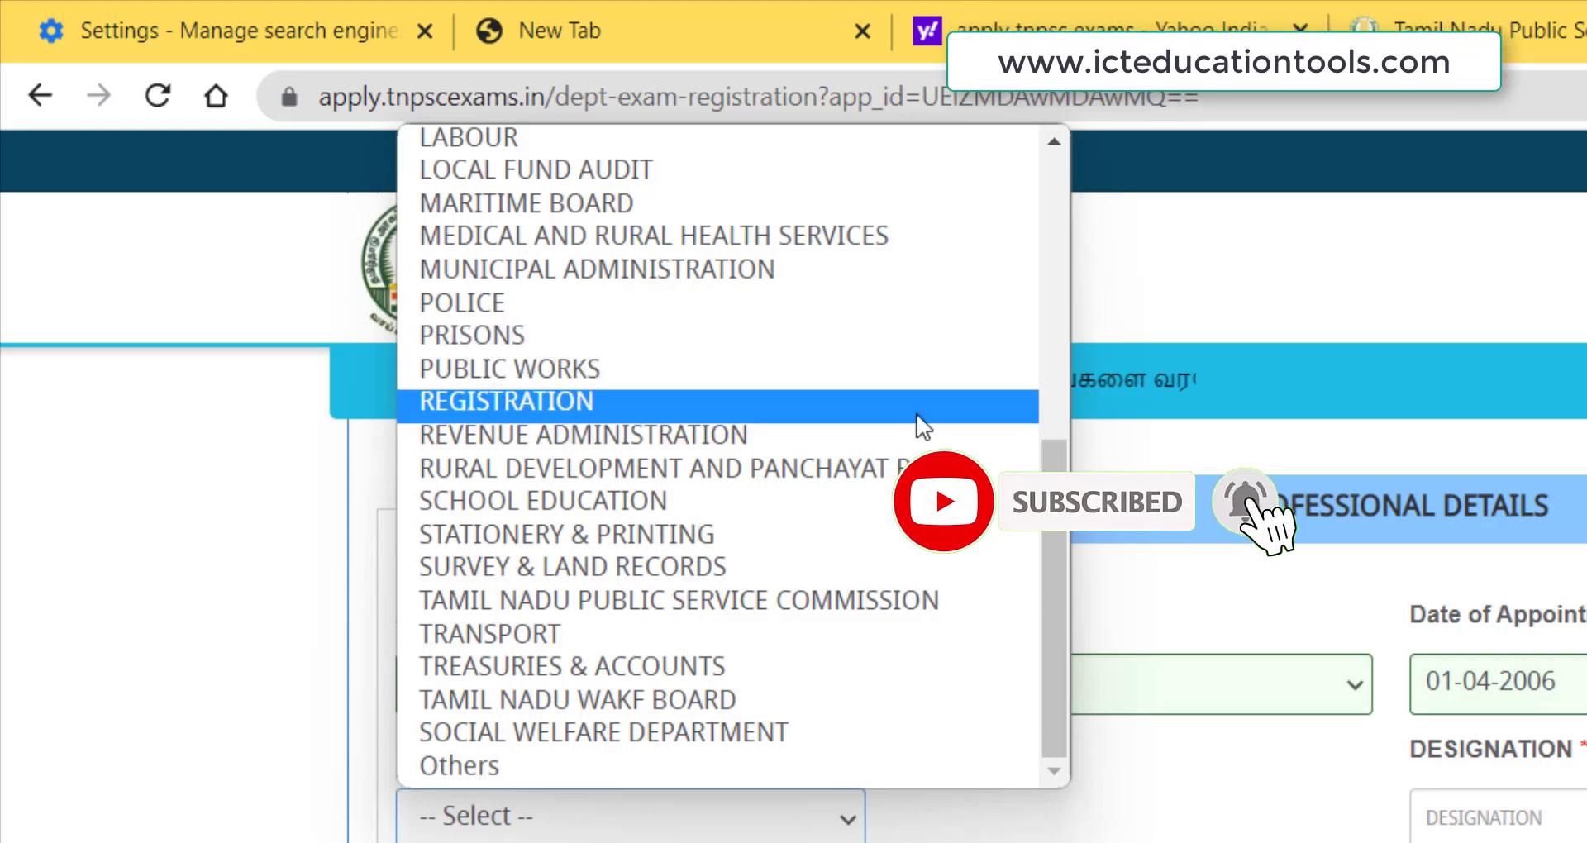
{"action": "scroll", "coordinate": [1058, 529], "scroll_direction": "up", "scroll_amount": 1}
{"action": "left_click_drag", "start_coordinate": [1059, 529], "coordinate": [1040, 247]}
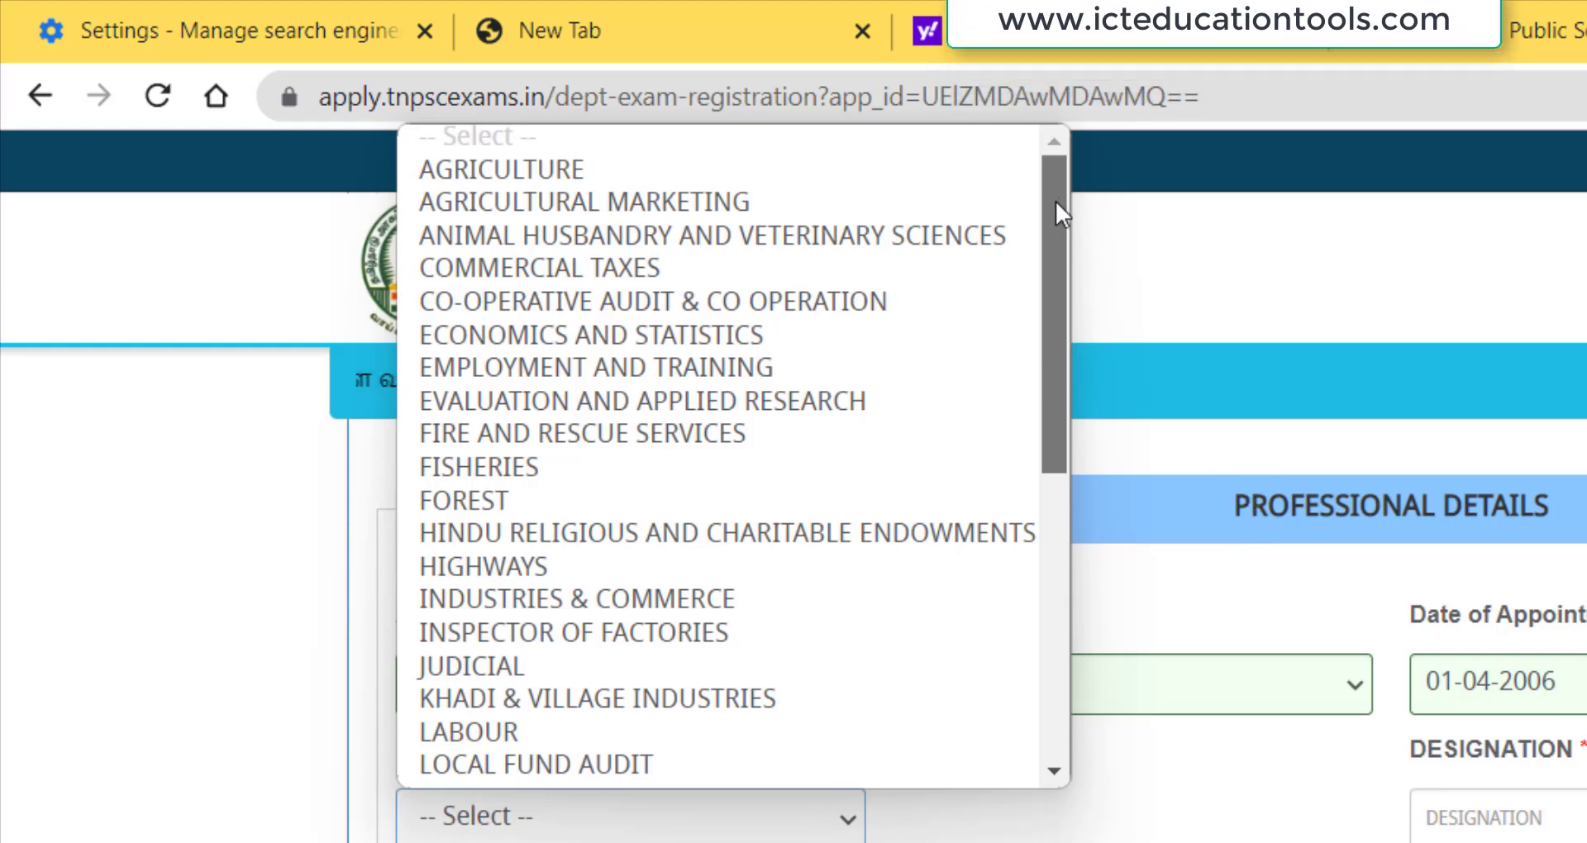
{"action": "left_click_drag", "start_coordinate": [1055, 205], "coordinate": [1103, 592]}
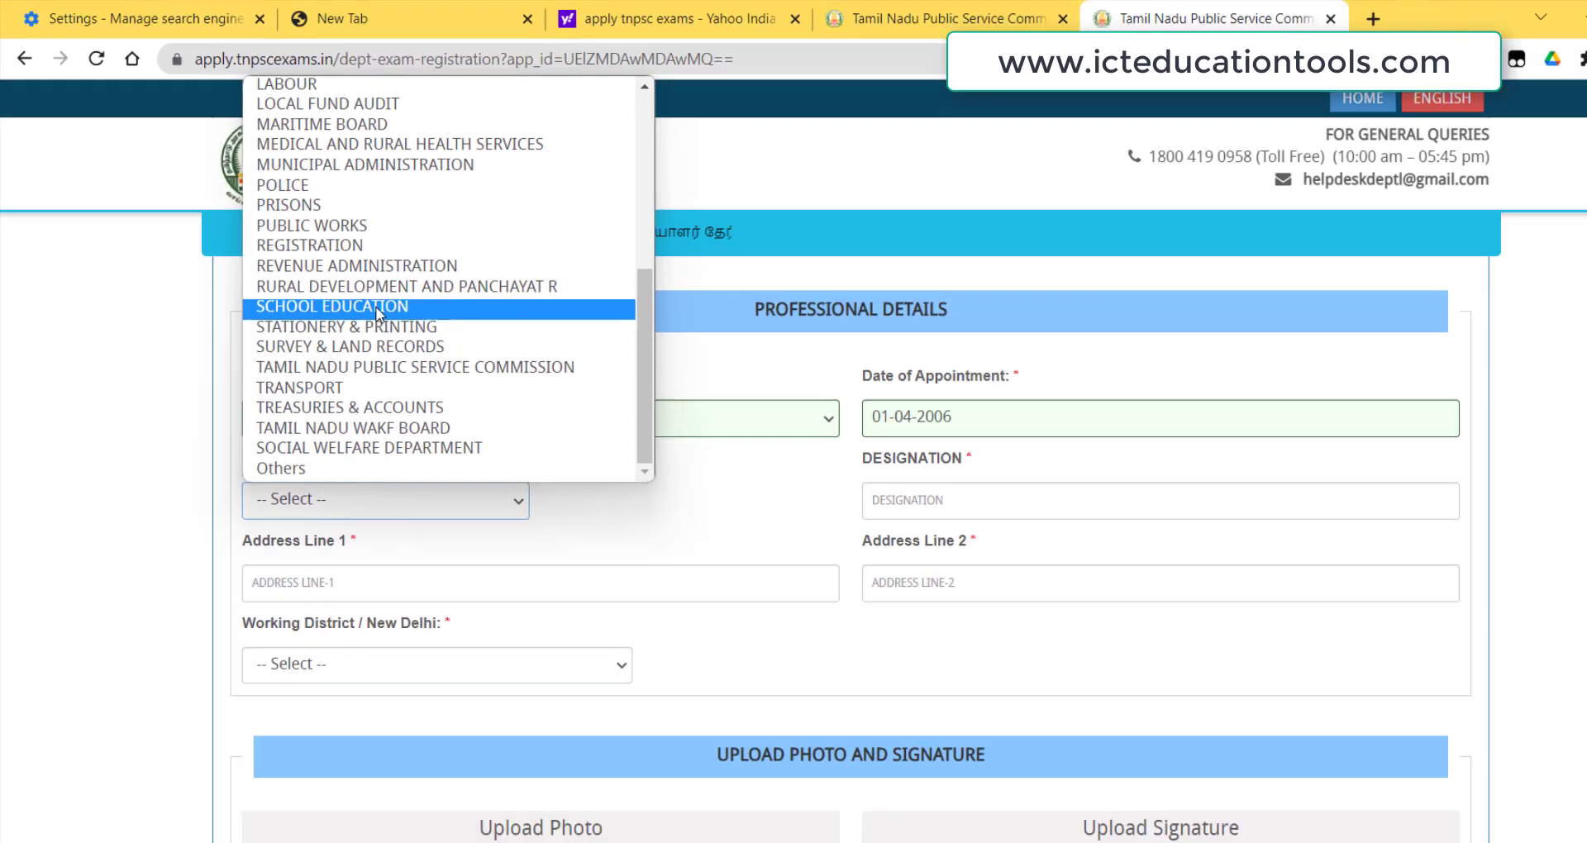
{"action": "left_click", "coordinate": [579, 500]}
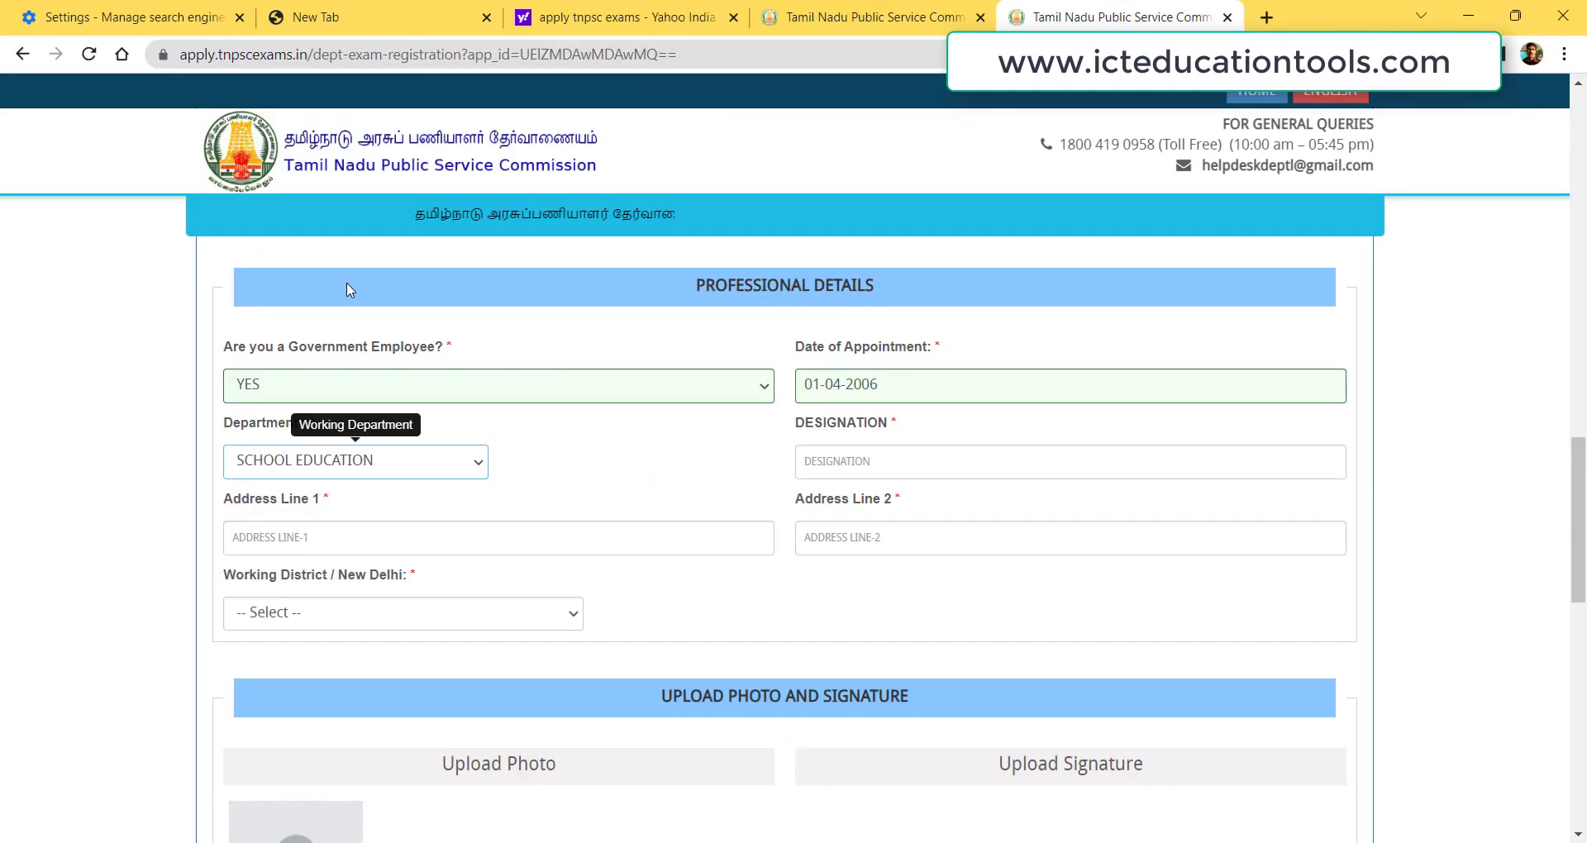
Enter designation 'BT ASST' and fill in both office address lines.
{"action": "left_click", "coordinate": [842, 463]}
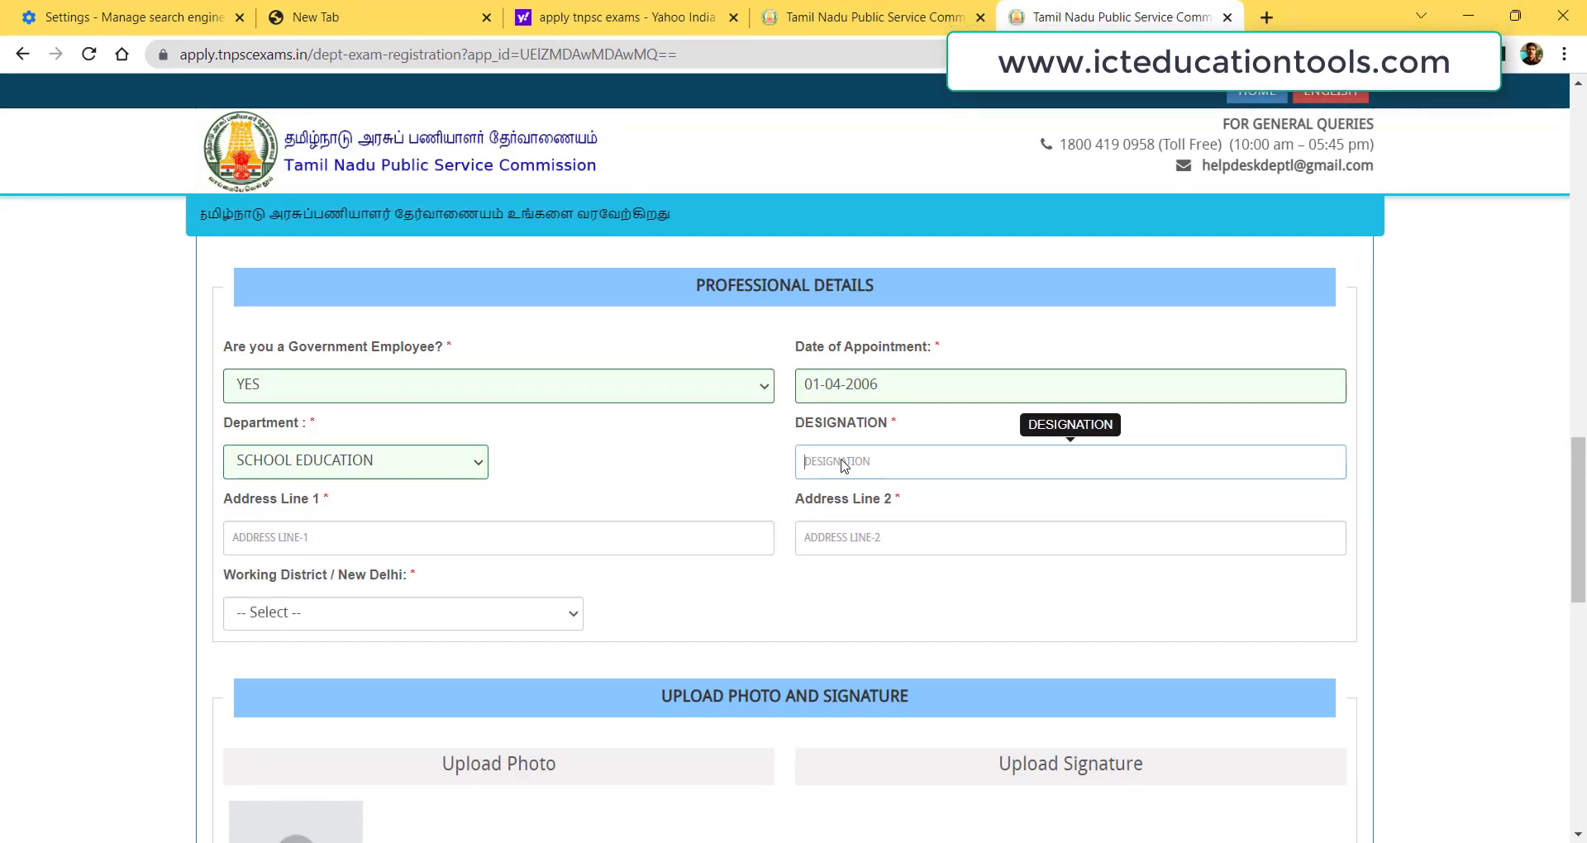
{"action": "type", "text": "BT A"}
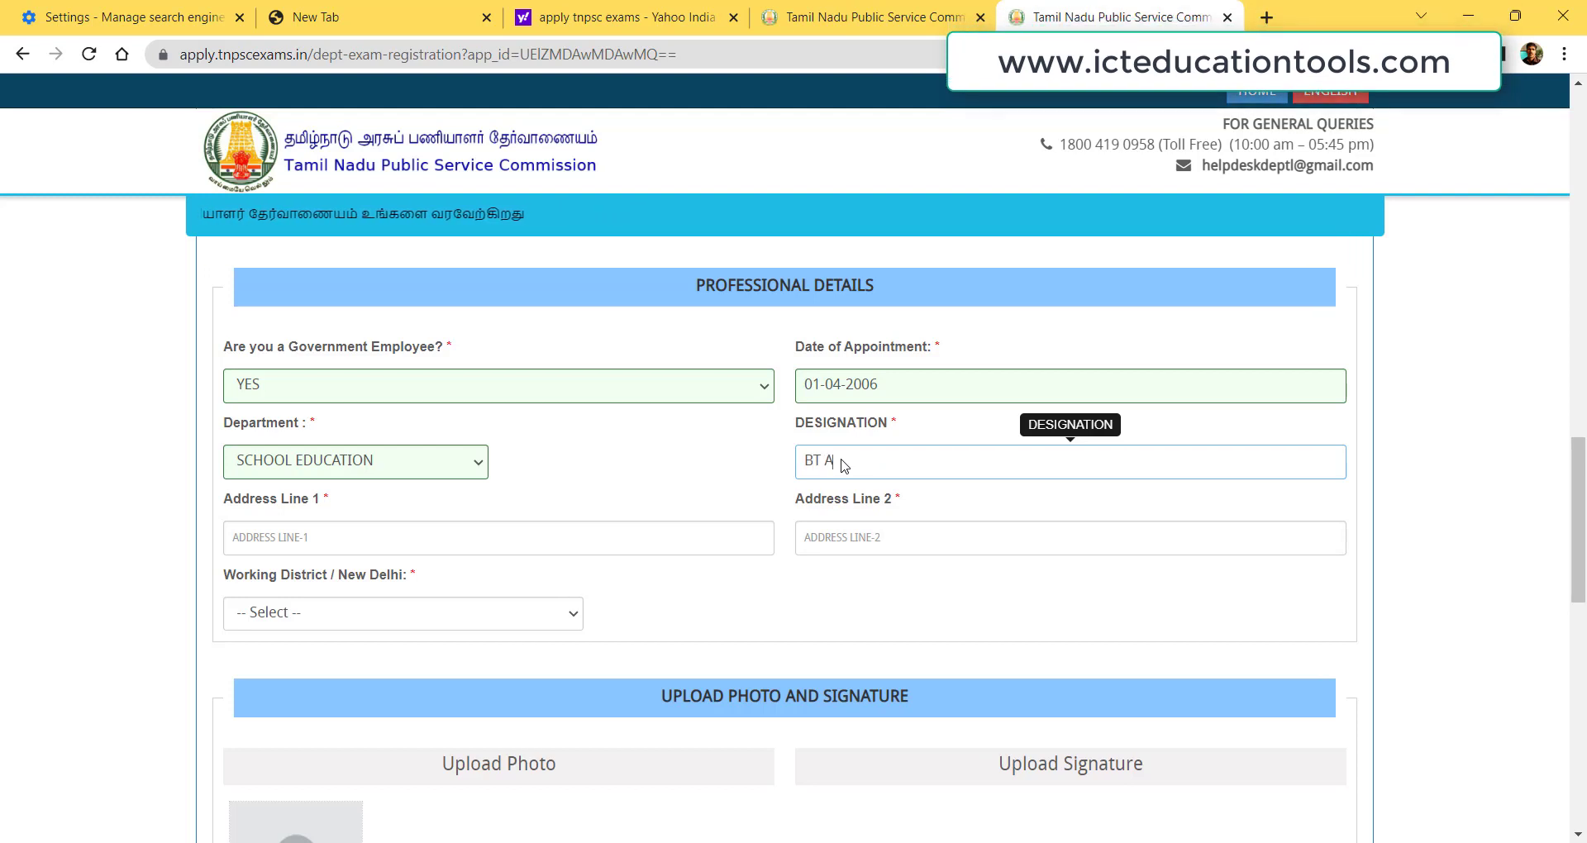
{"action": "type", "text": "SST"}
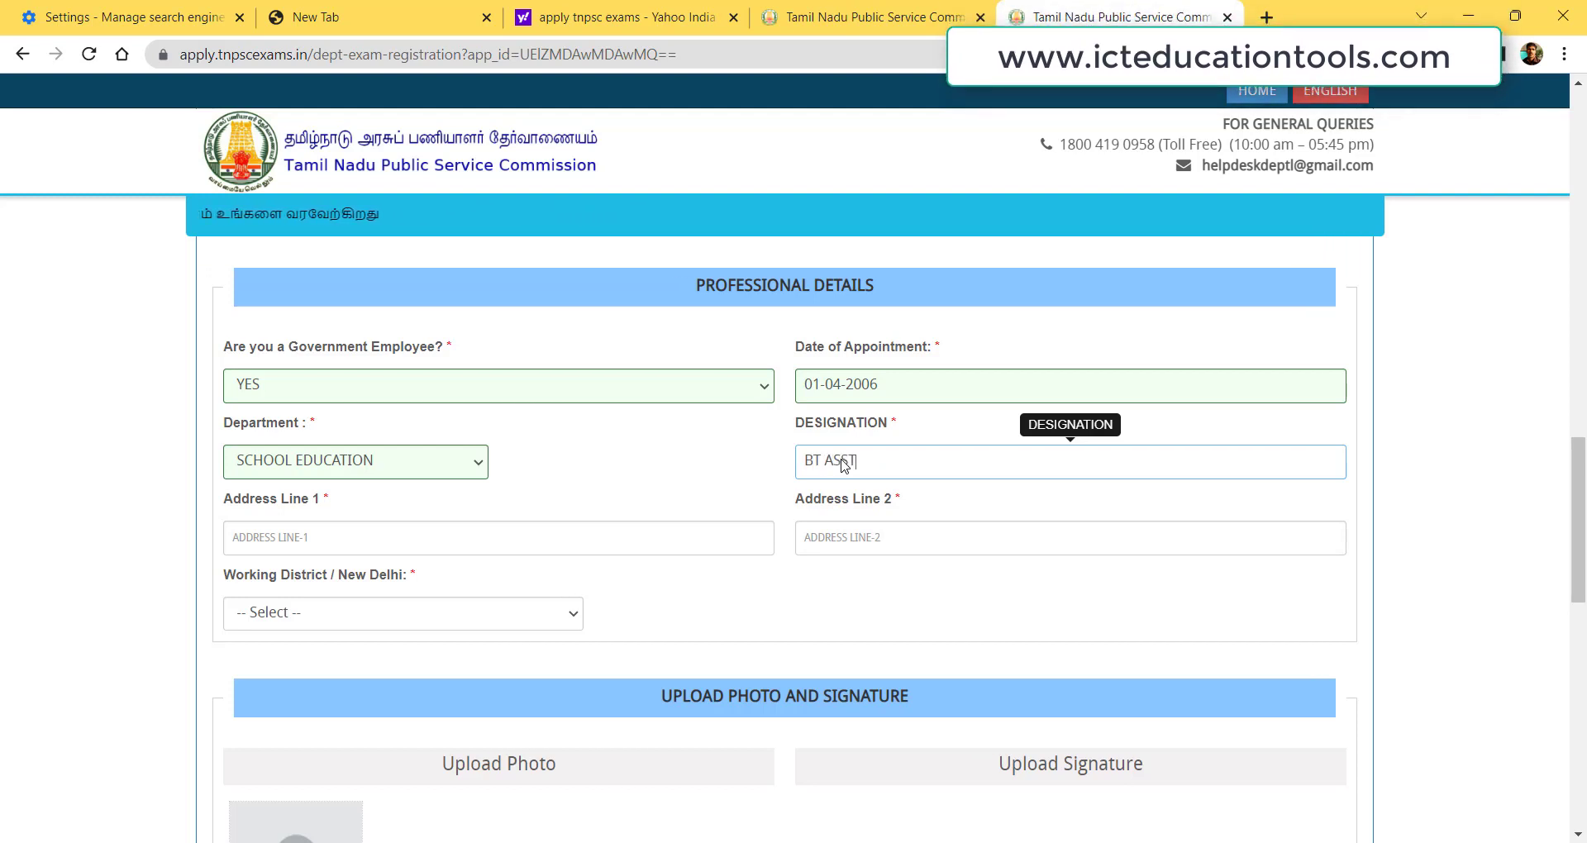
{"action": "left_click", "coordinate": [355, 544]}
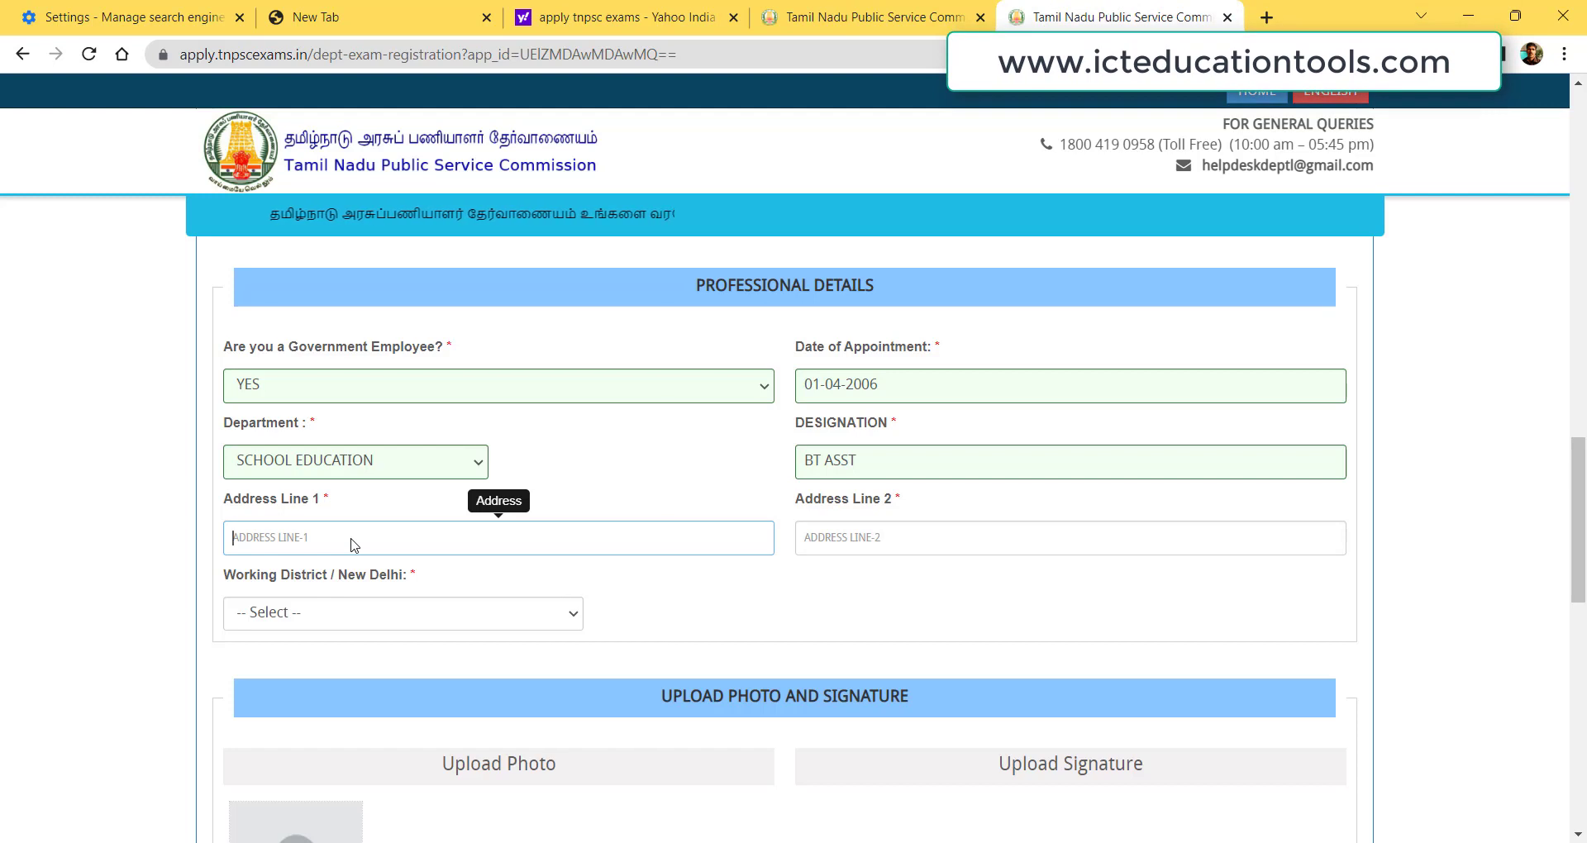
{"action": "type", "text": "PUMS VENGATHUR KANDIGAI"}
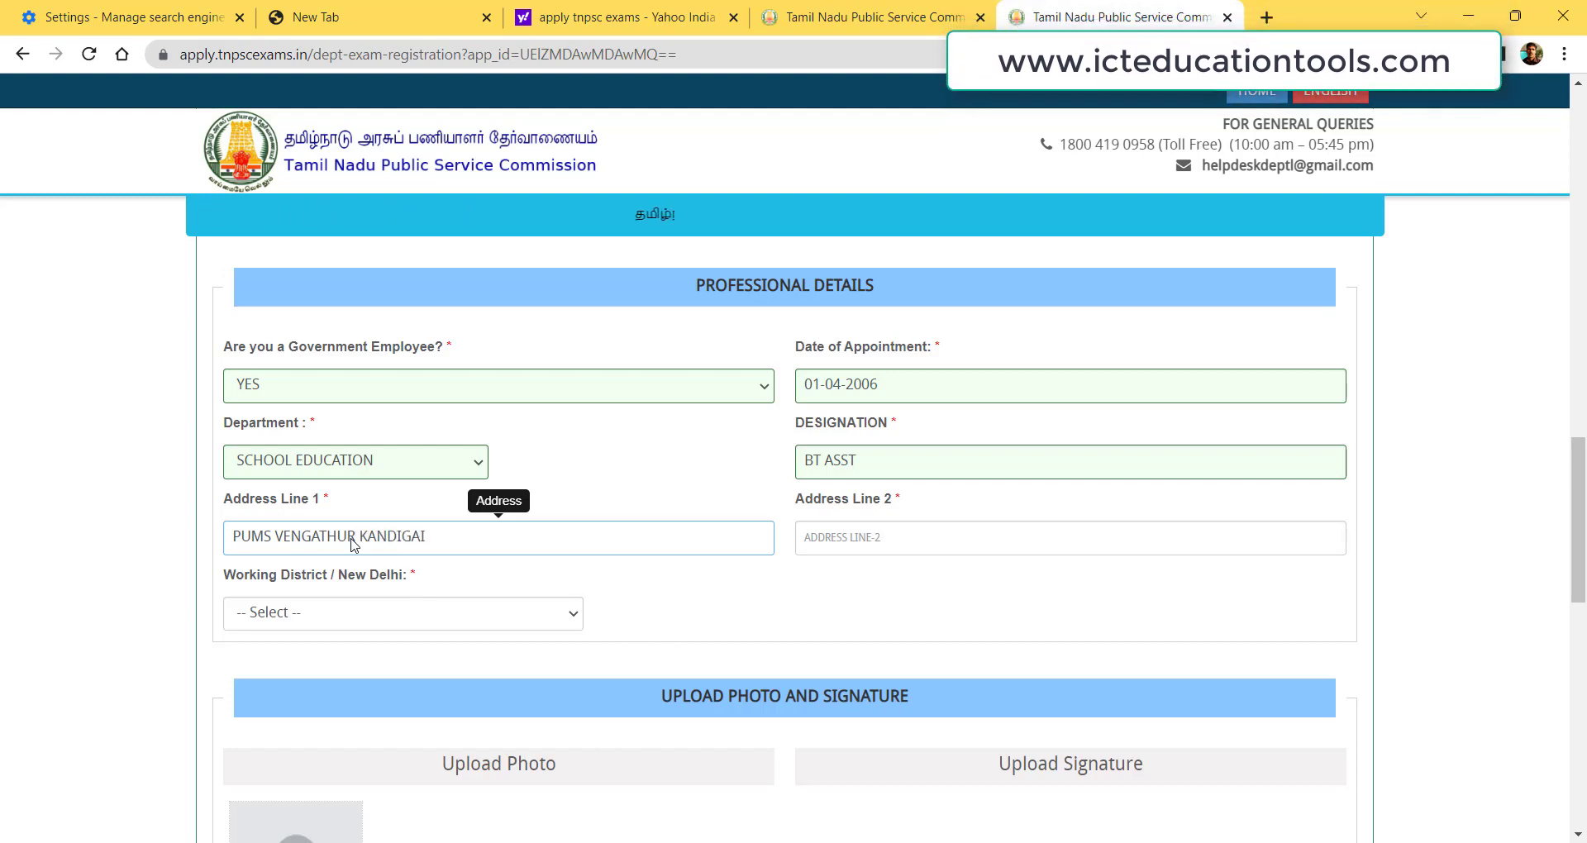
{"action": "left_click", "coordinate": [804, 536]}
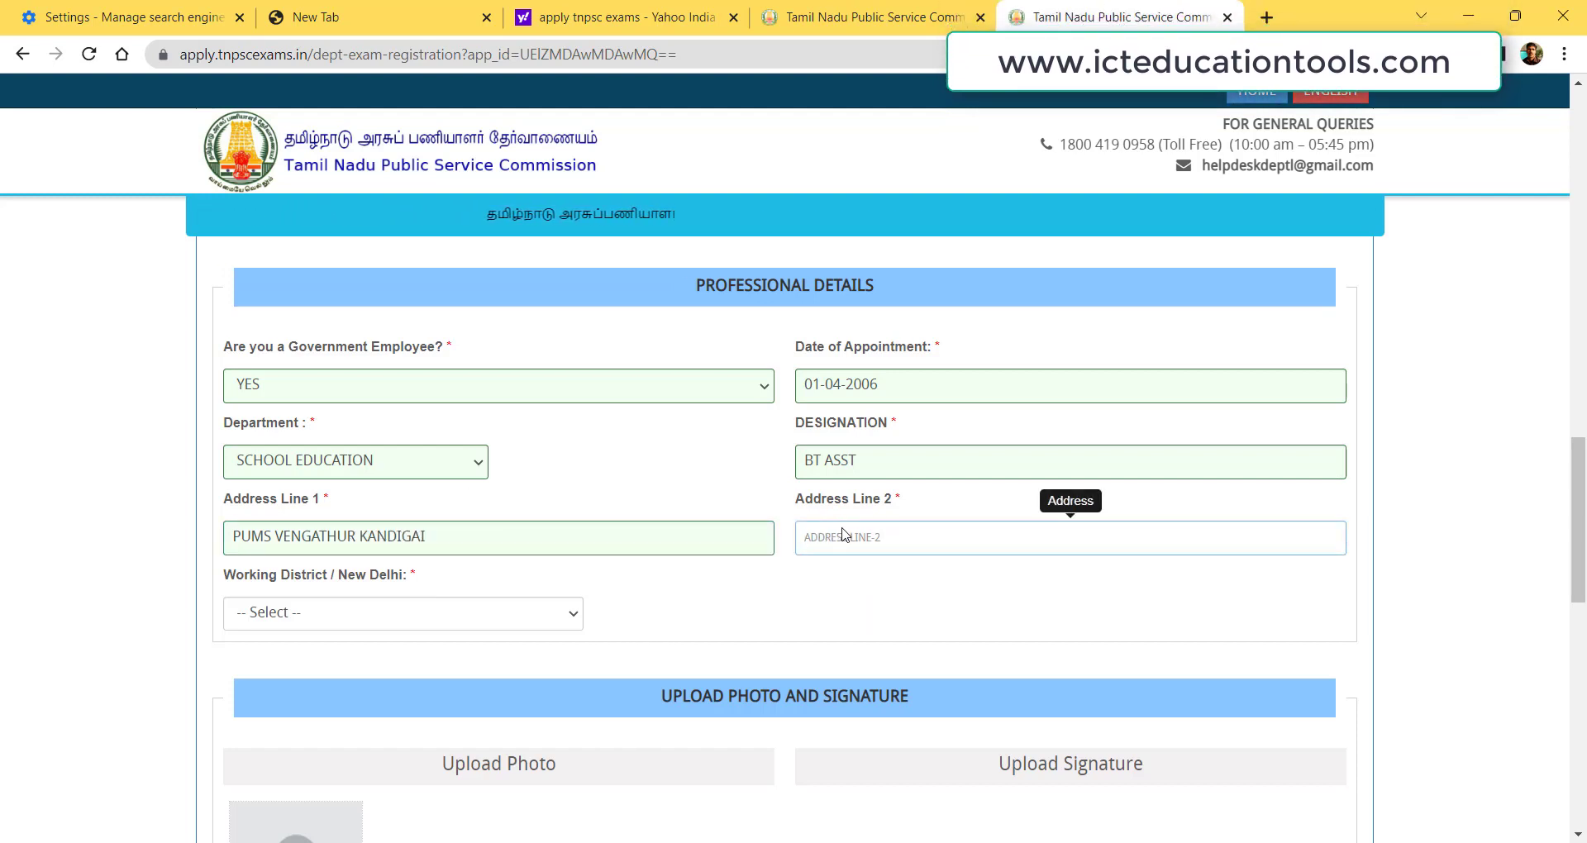
{"action": "type", "text": "THIRUVALLUR DISTRICT"}
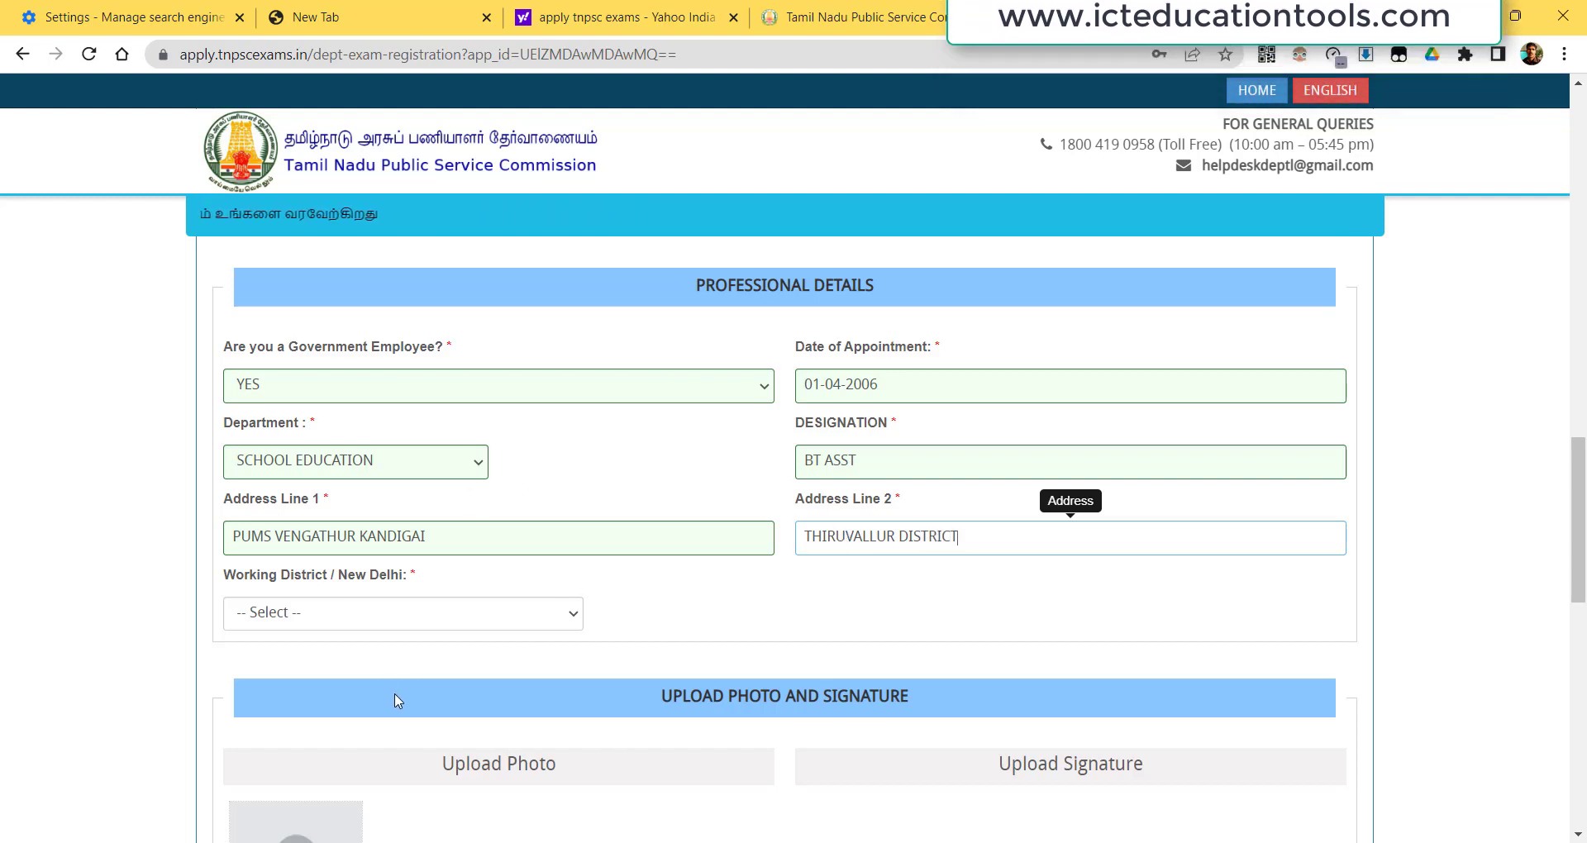
Set the Working District to Thiruvallur.
{"action": "left_click", "coordinate": [389, 616]}
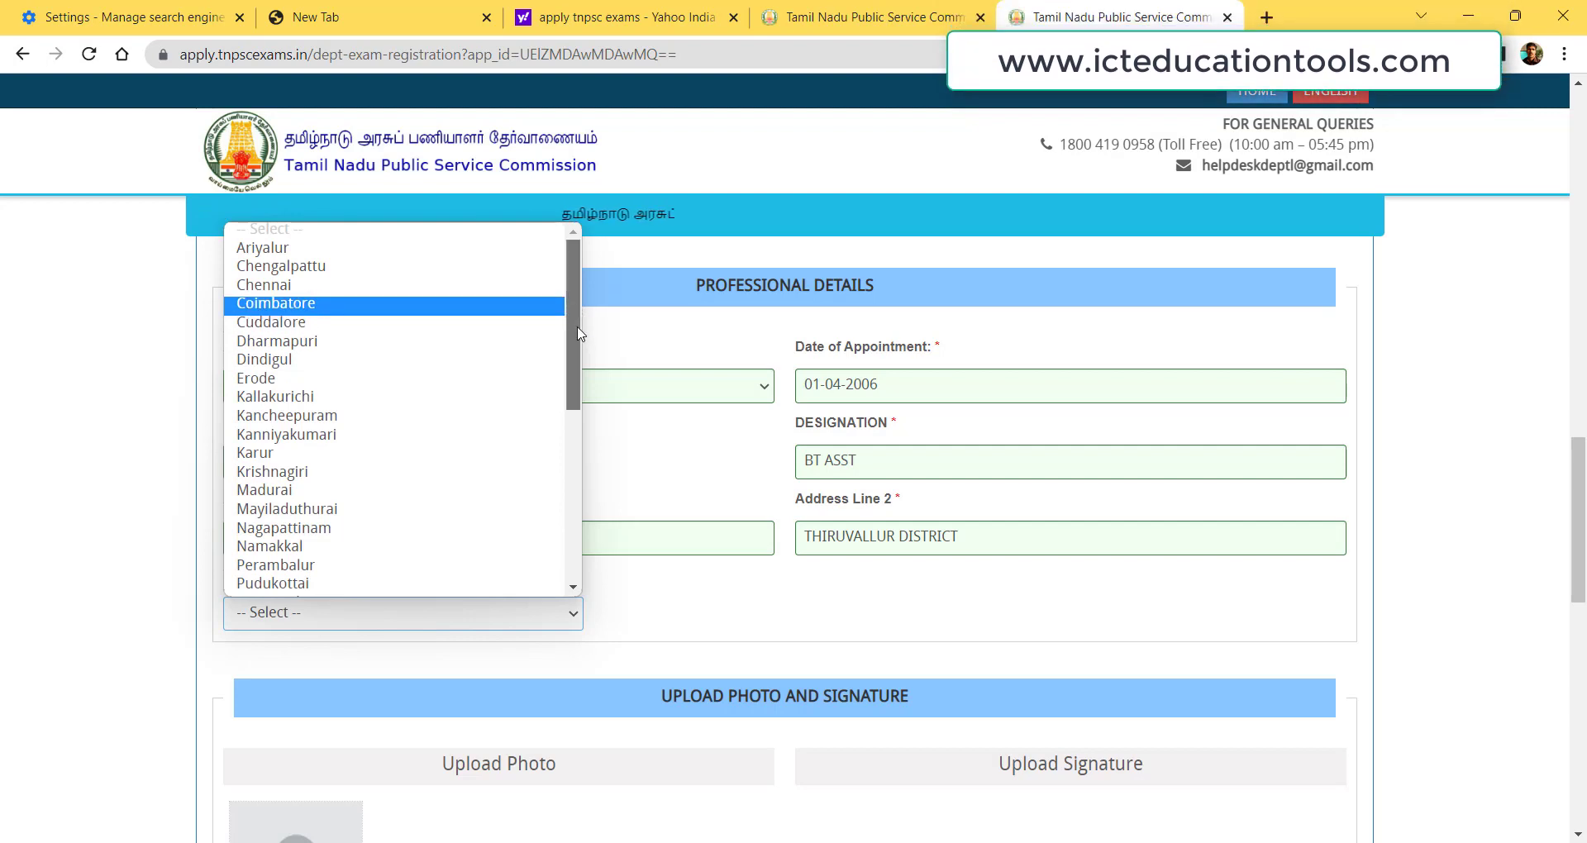
{"action": "scroll", "coordinate": [577, 309], "scroll_direction": "down", "scroll_amount": 6}
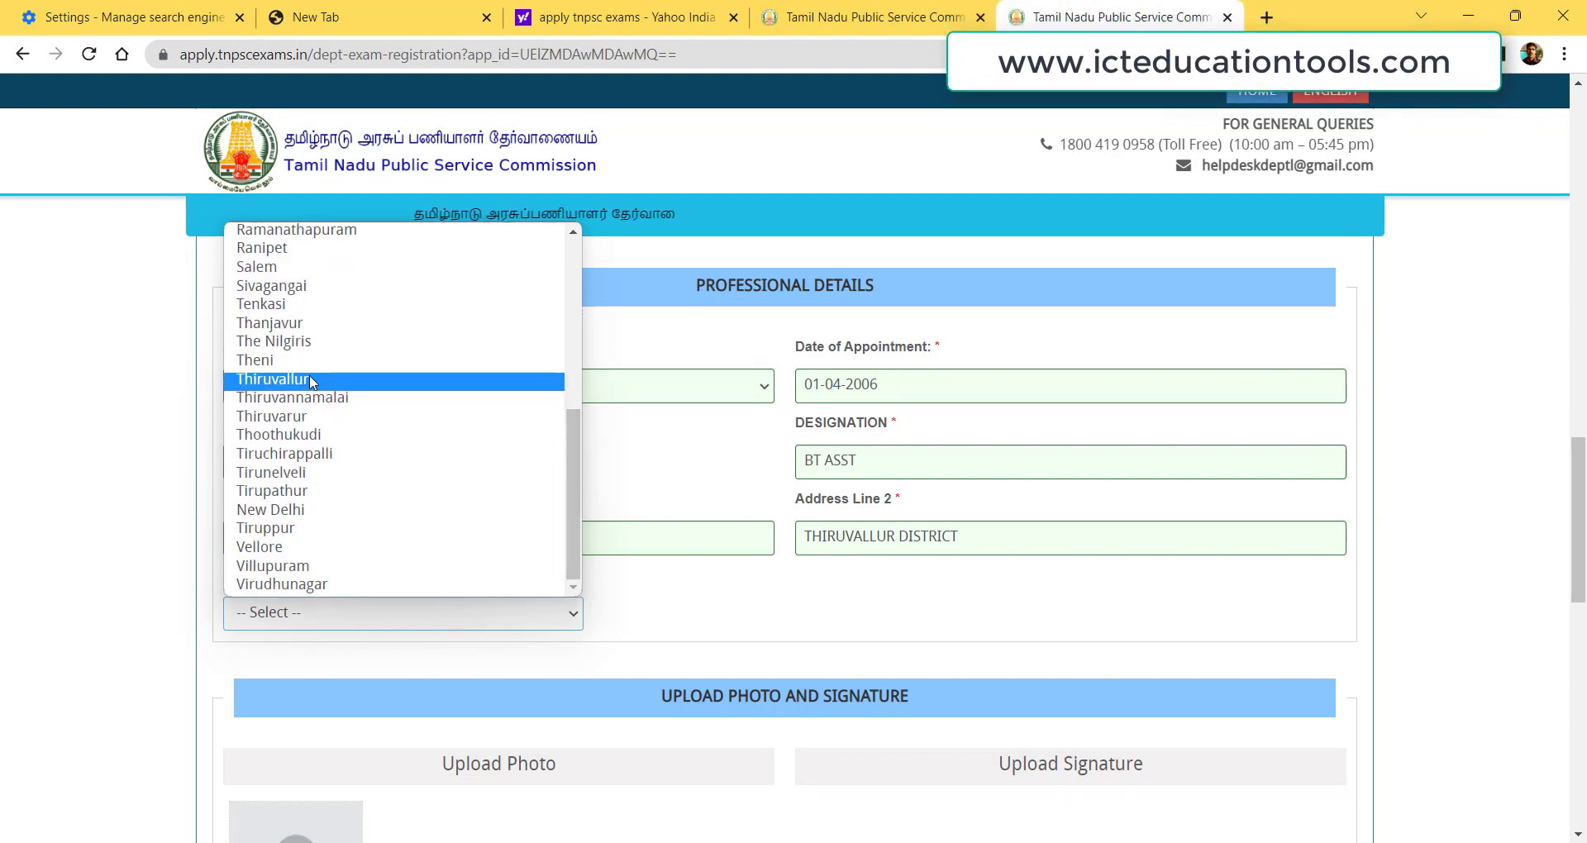
{"action": "left_click", "coordinate": [313, 379]}
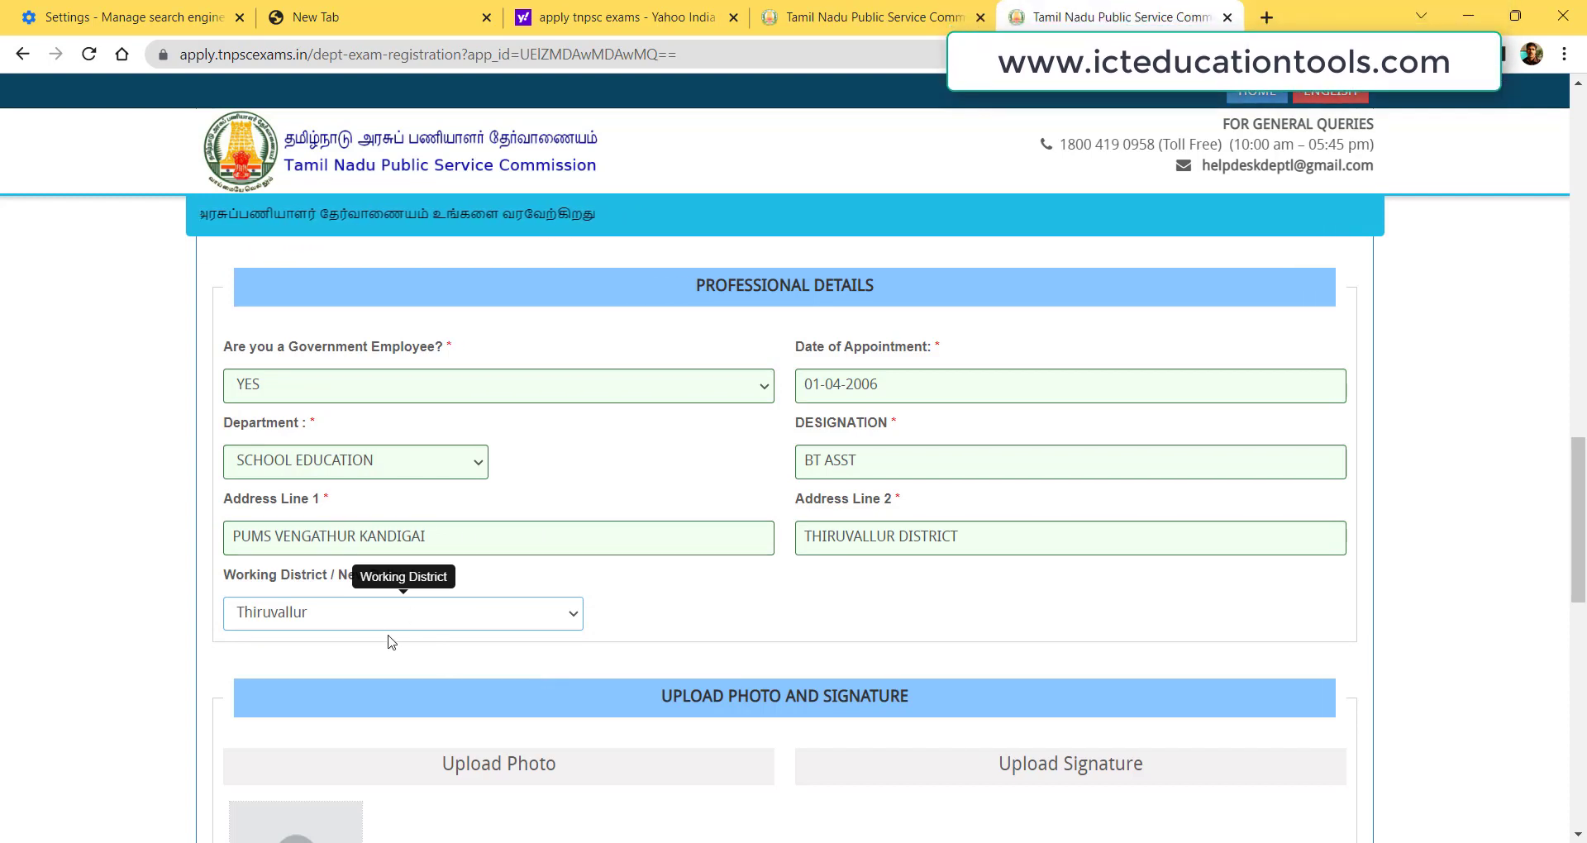
{"action": "left_click_drag", "start_coordinate": [1581, 477], "coordinate": [1583, 552]}
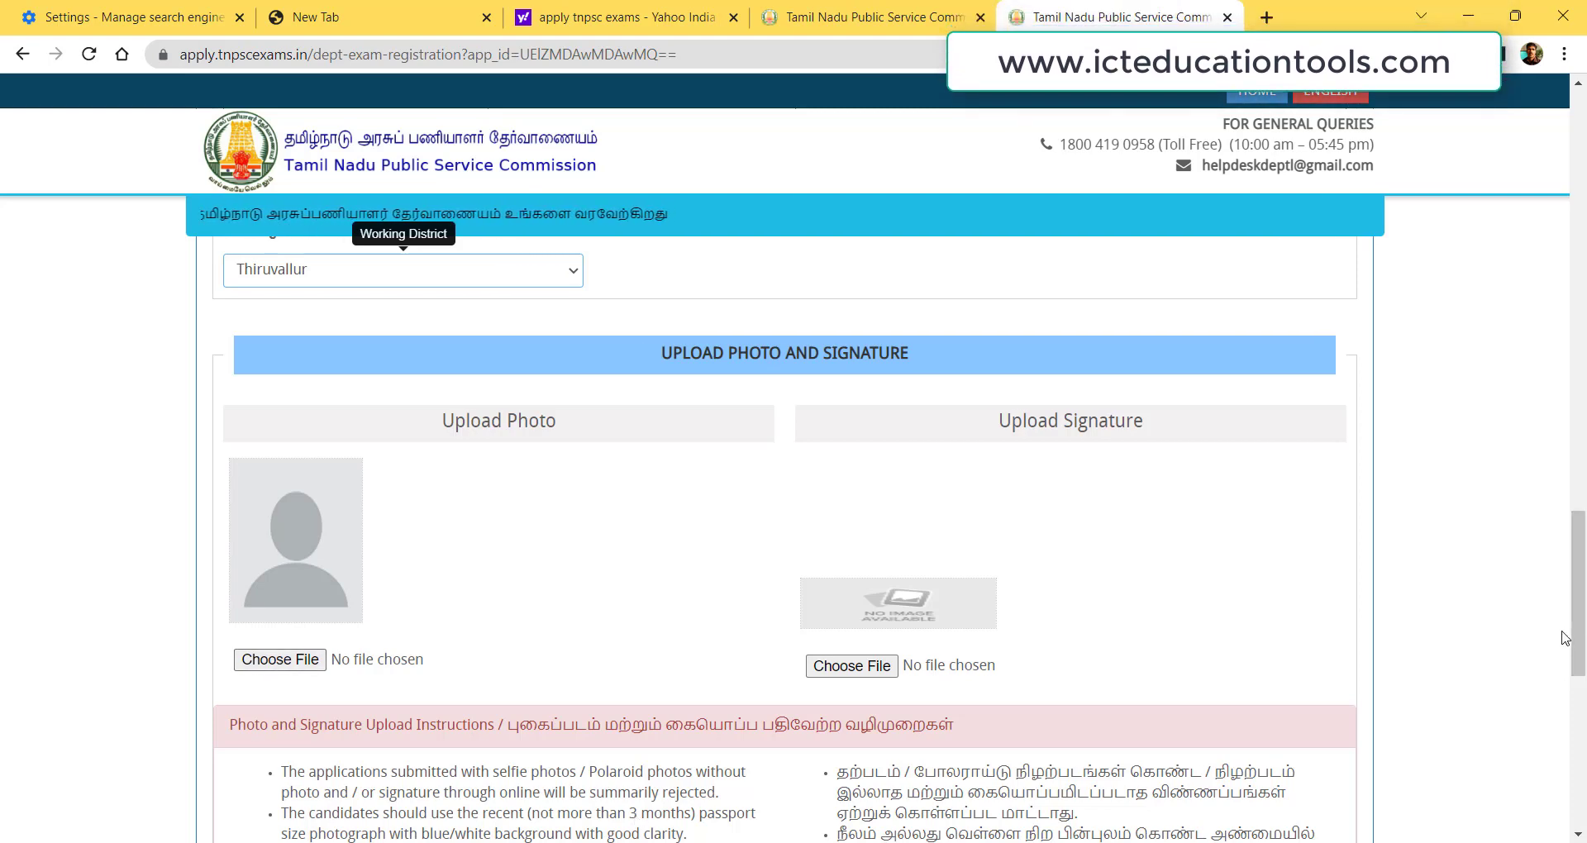
{"action": "left_click_drag", "start_coordinate": [1580, 578], "coordinate": [1585, 669]}
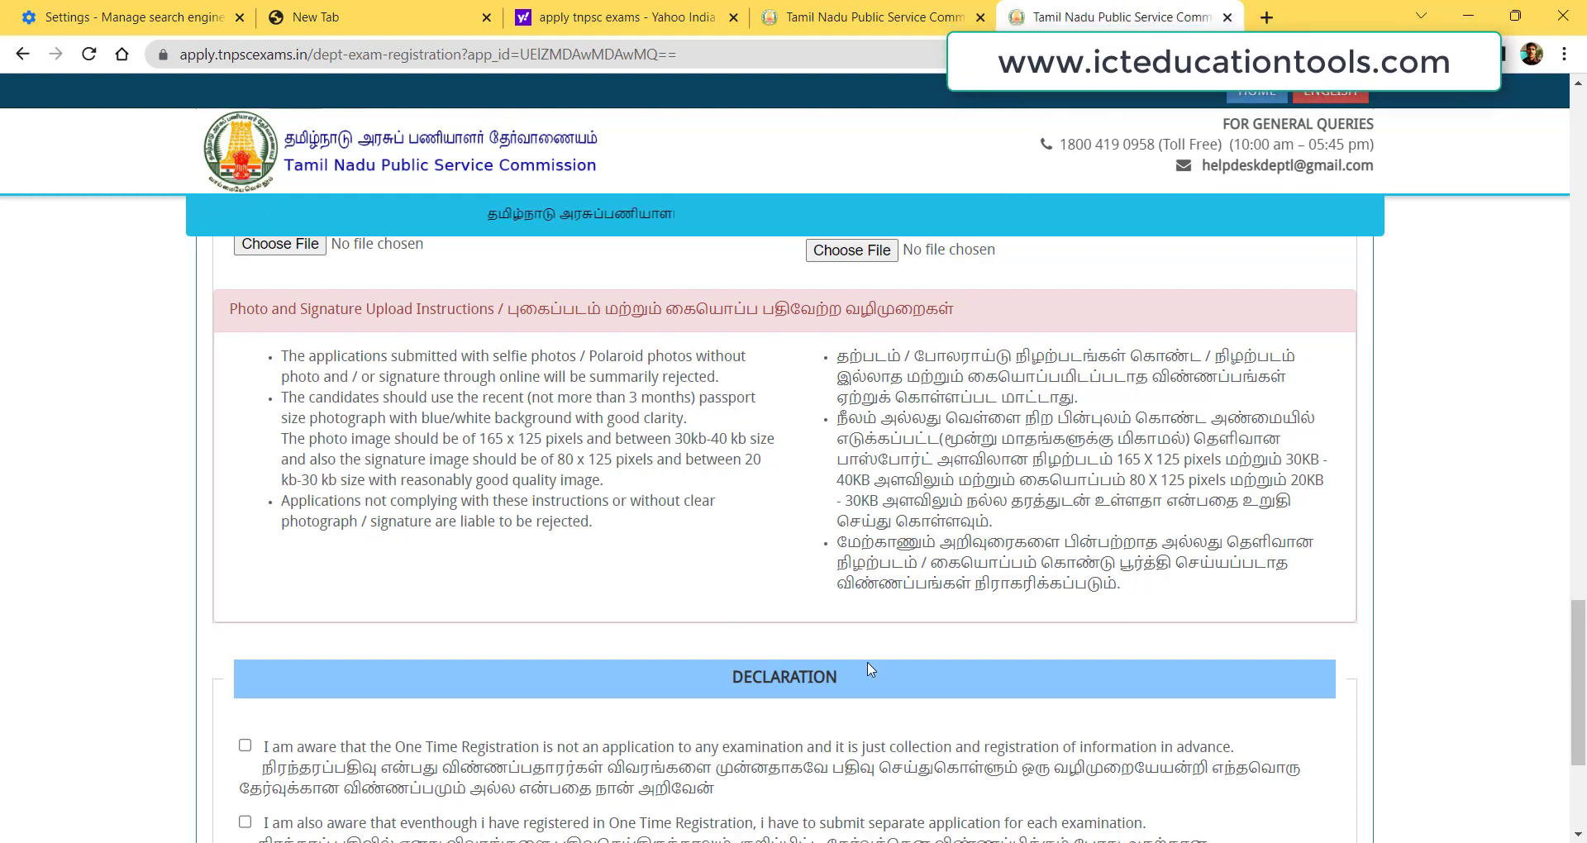
{"action": "scroll", "coordinate": [860, 579], "scroll_direction": "down", "scroll_amount": 4}
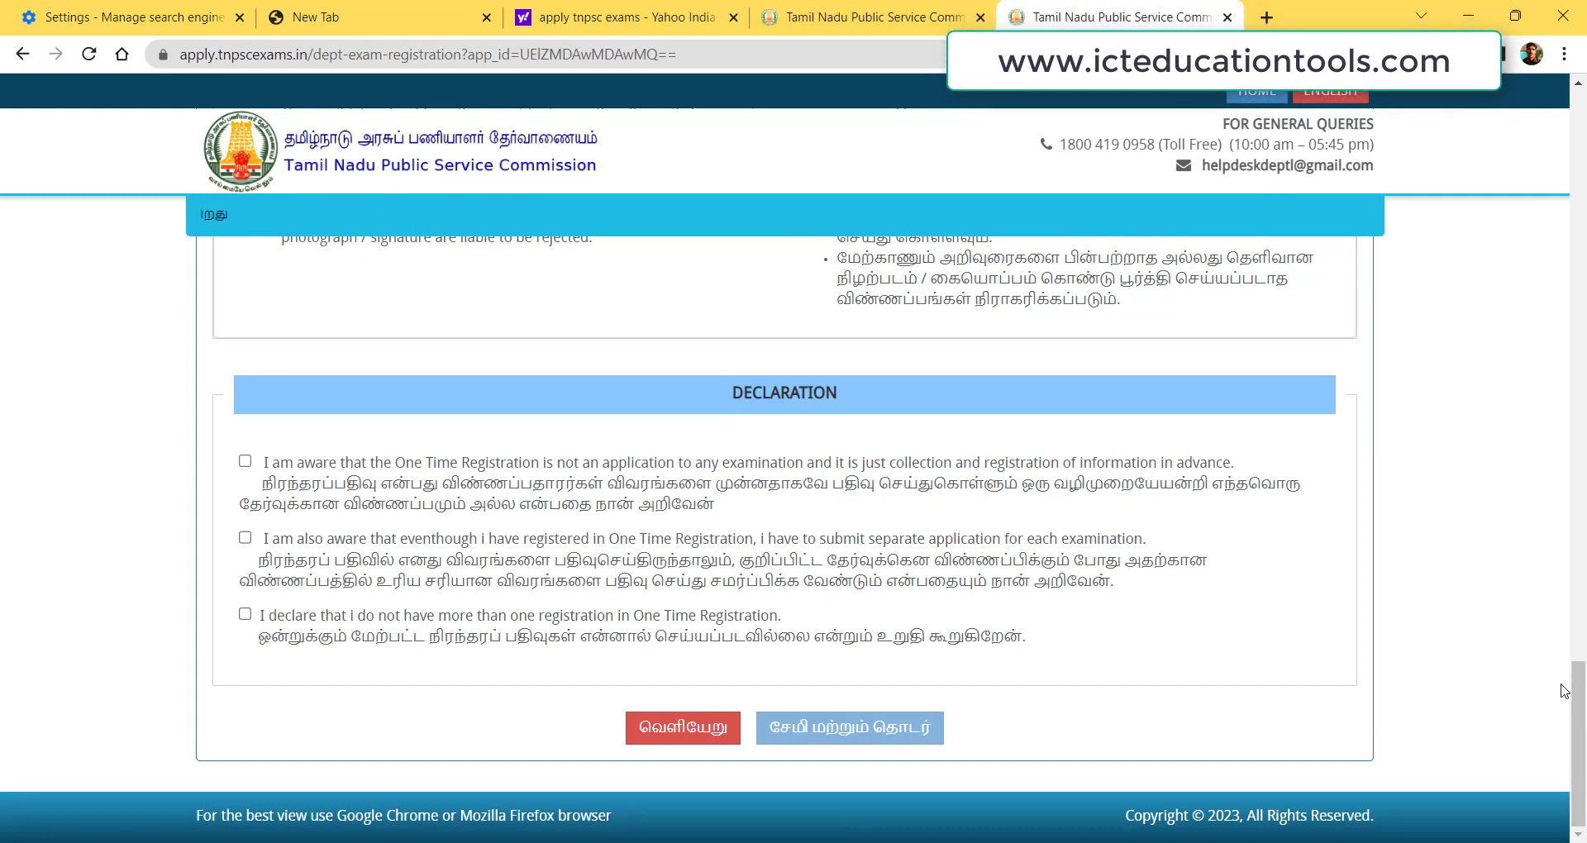
{"action": "left_click_drag", "start_coordinate": [1583, 641], "coordinate": [1583, 116]}
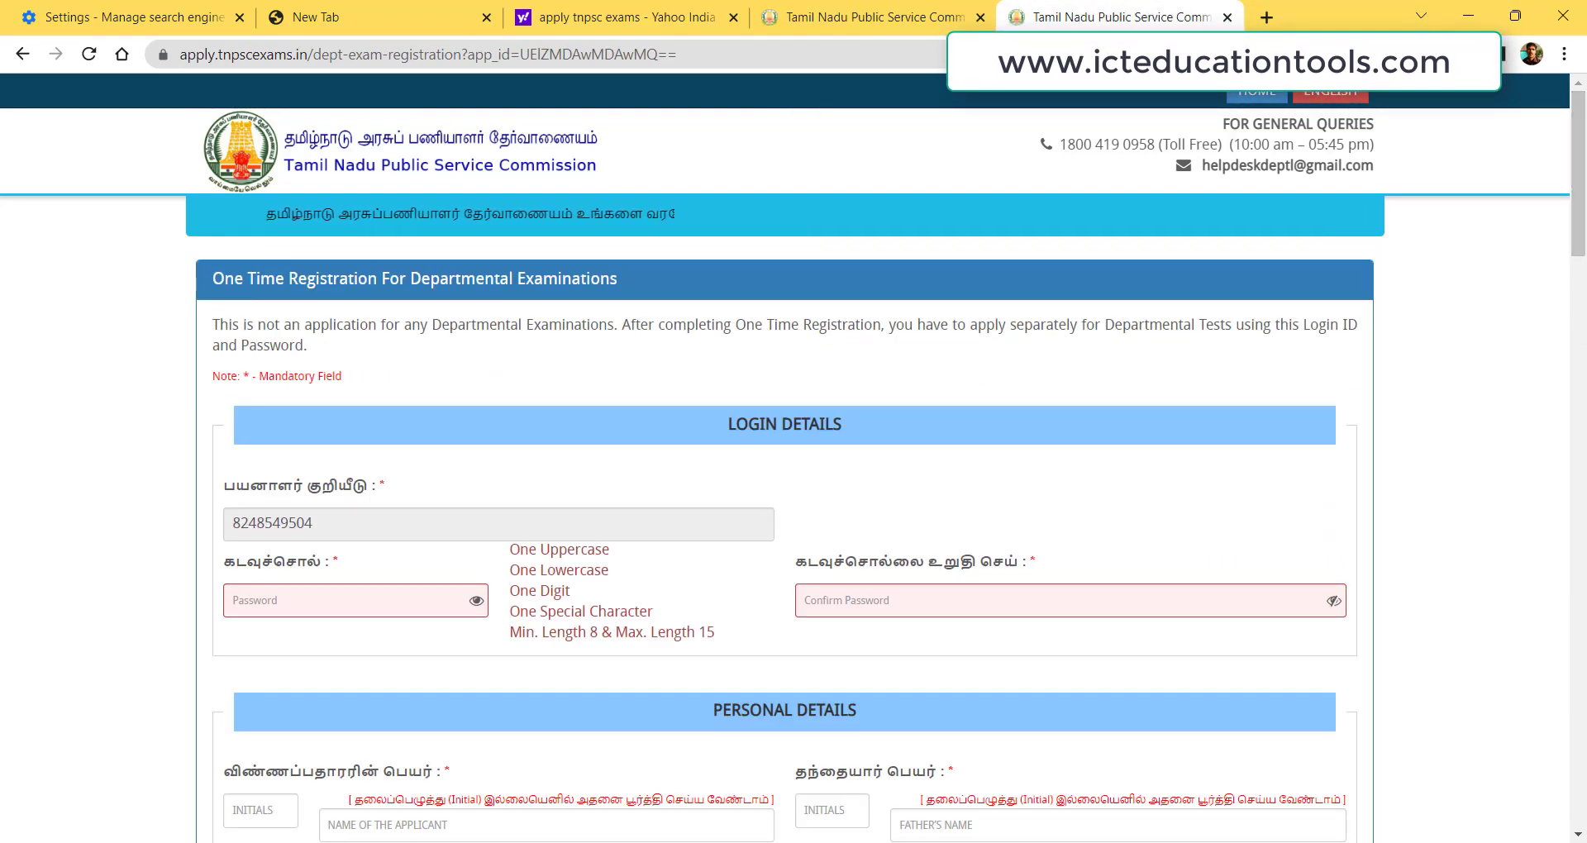
Go back home and open the departmental exams login for registered candidates.
{"action": "left_click", "coordinate": [1271, 91]}
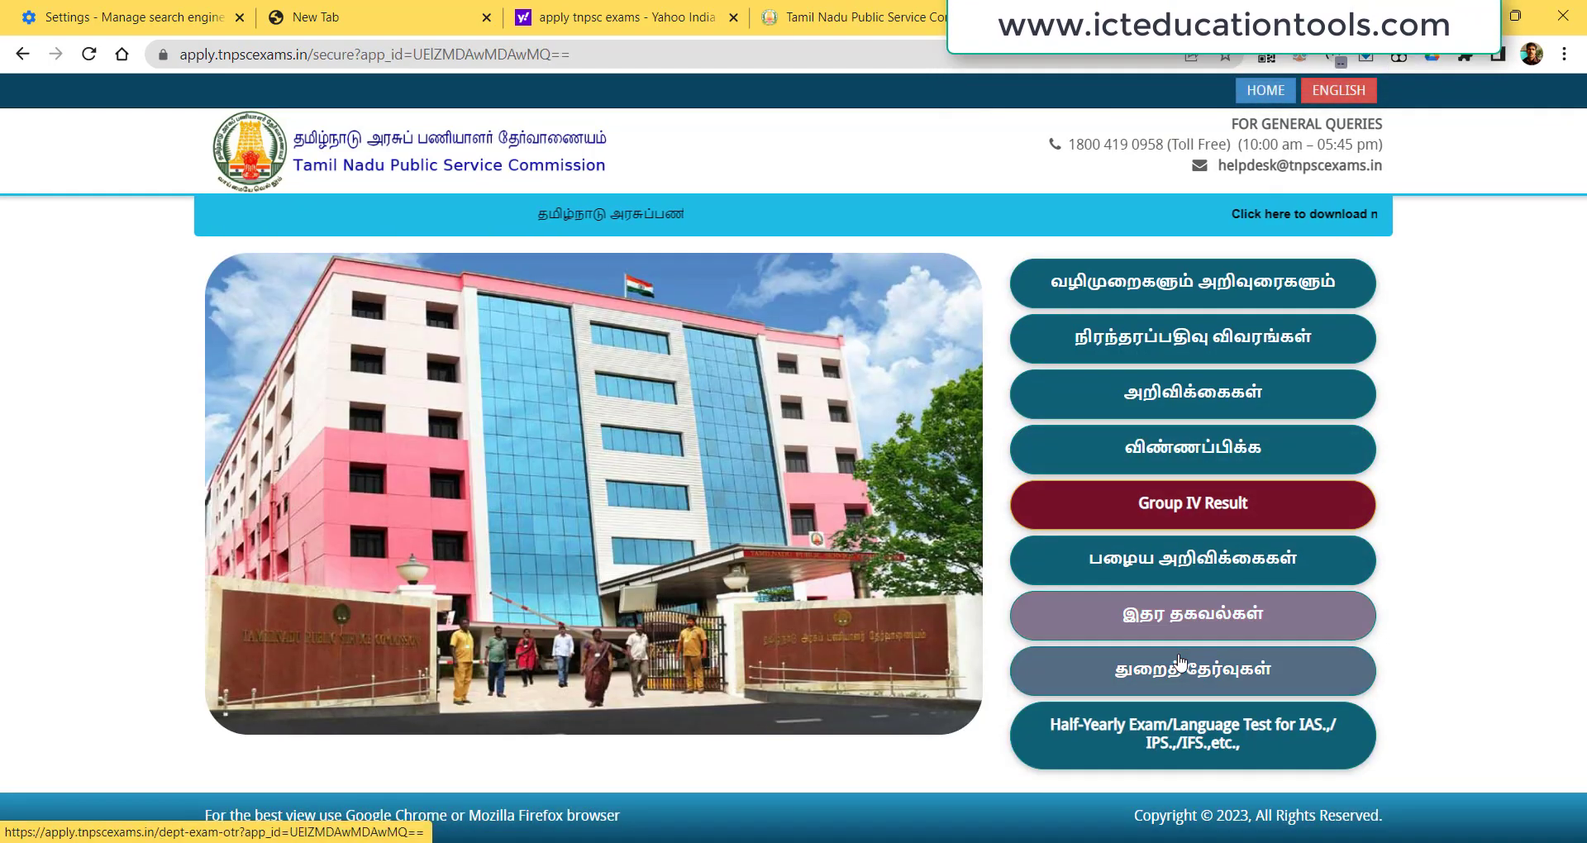
{"action": "left_click", "coordinate": [1189, 678]}
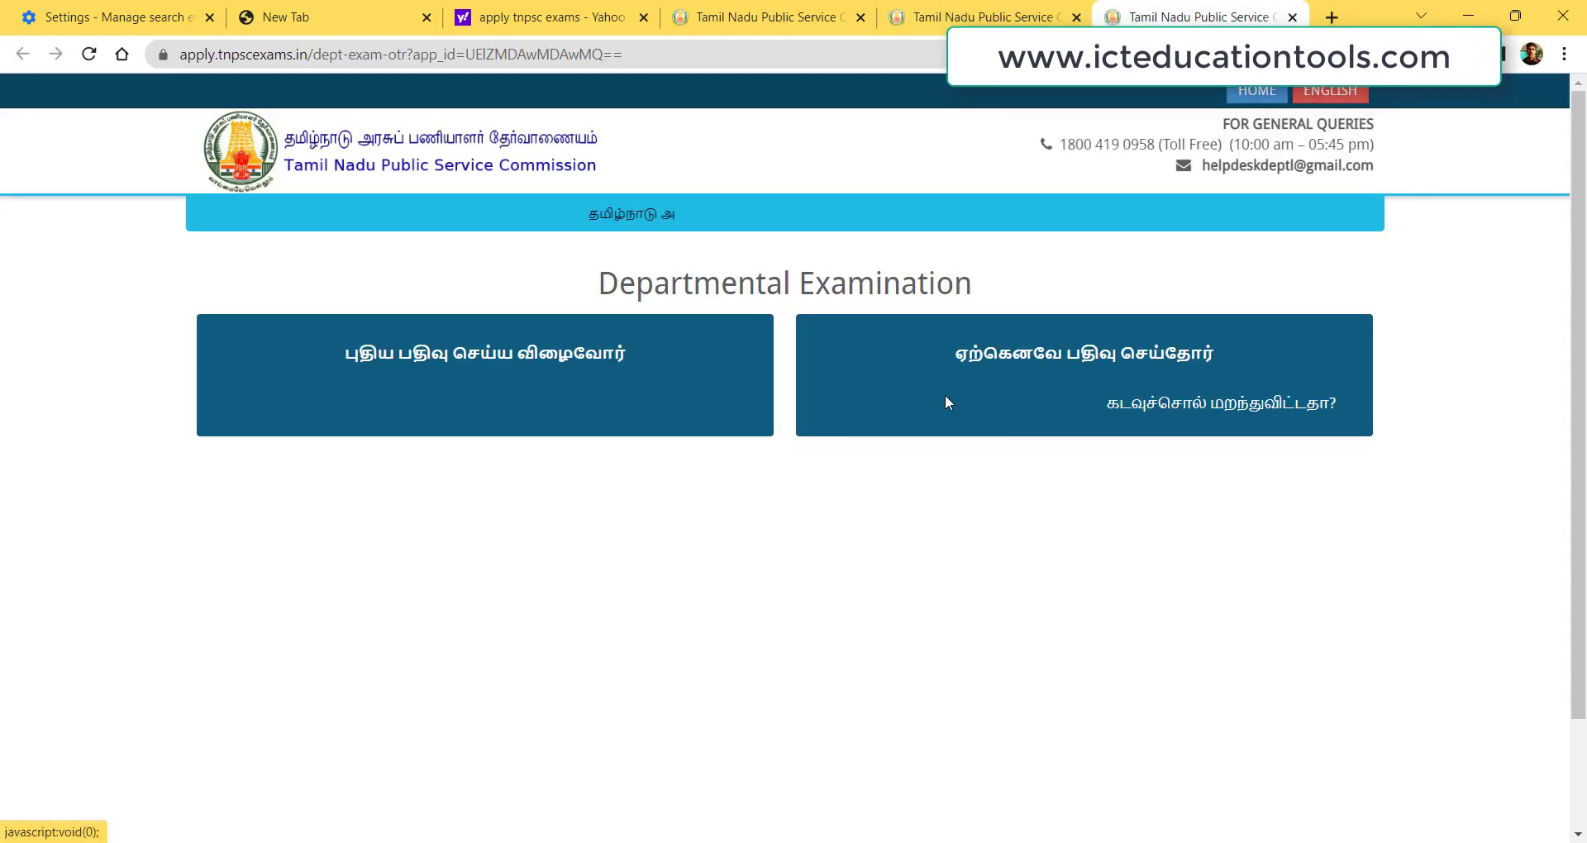
{"action": "left_click", "coordinate": [1027, 393]}
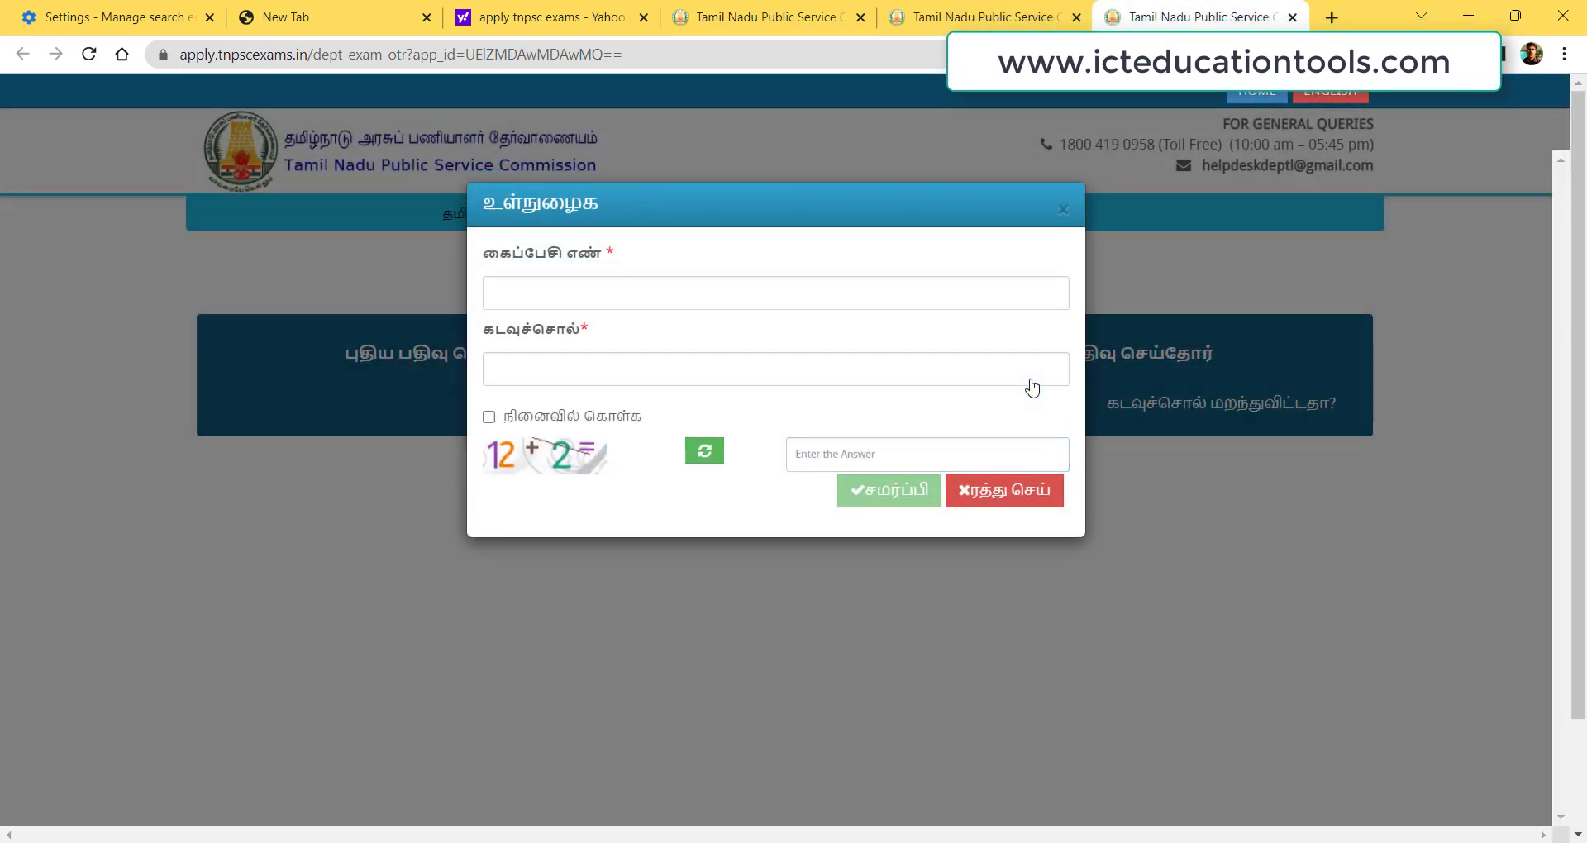
Sign in with the second saved login, captcha answer 14 and remember-me ticked.
{"action": "left_click", "coordinate": [604, 299]}
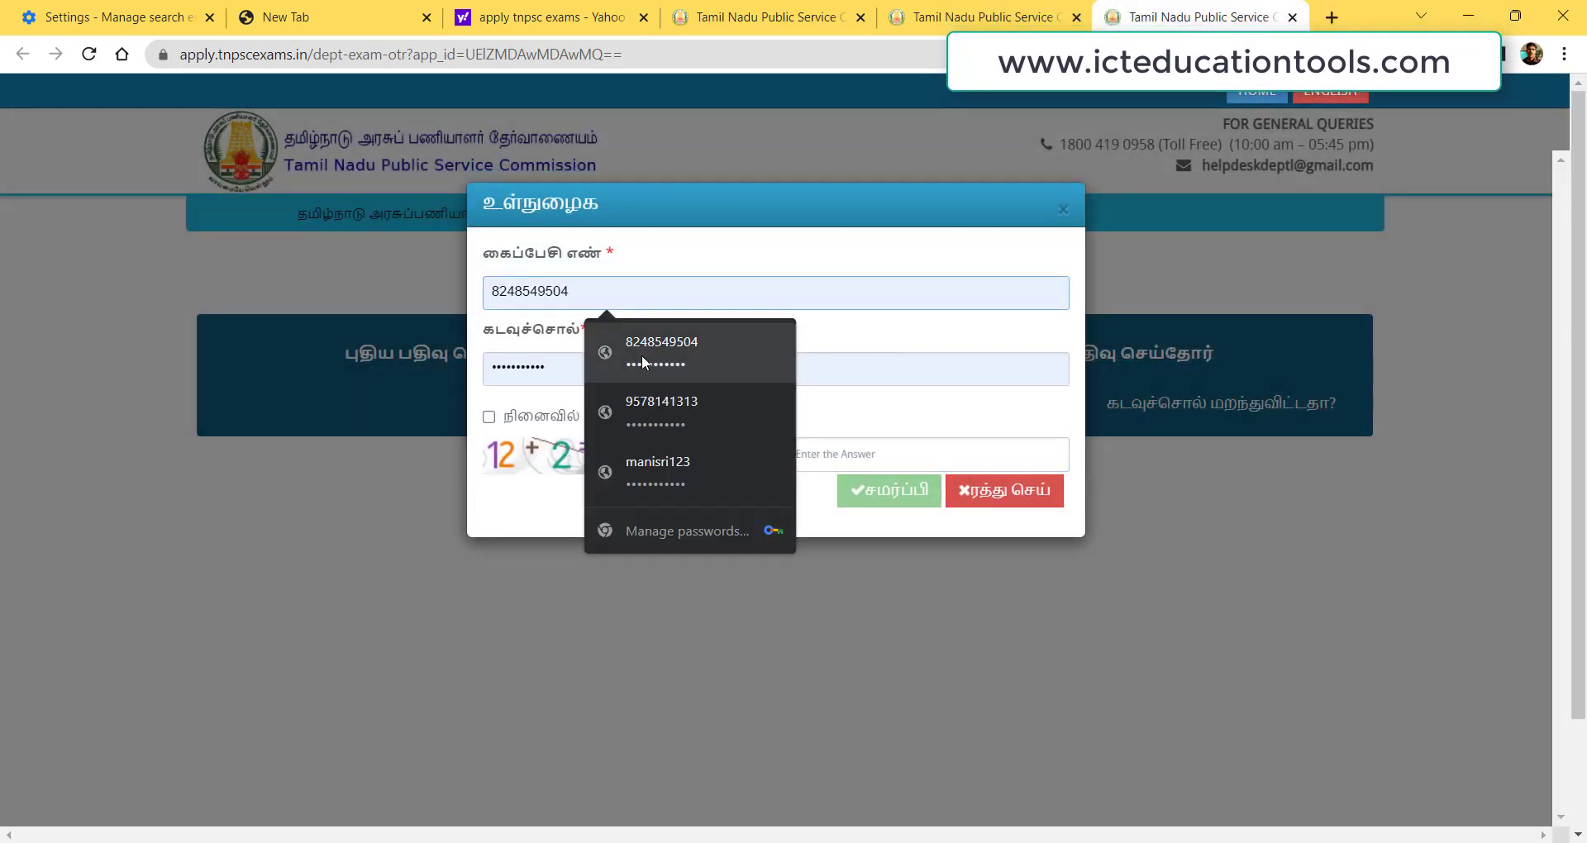
{"action": "left_click", "coordinate": [658, 403]}
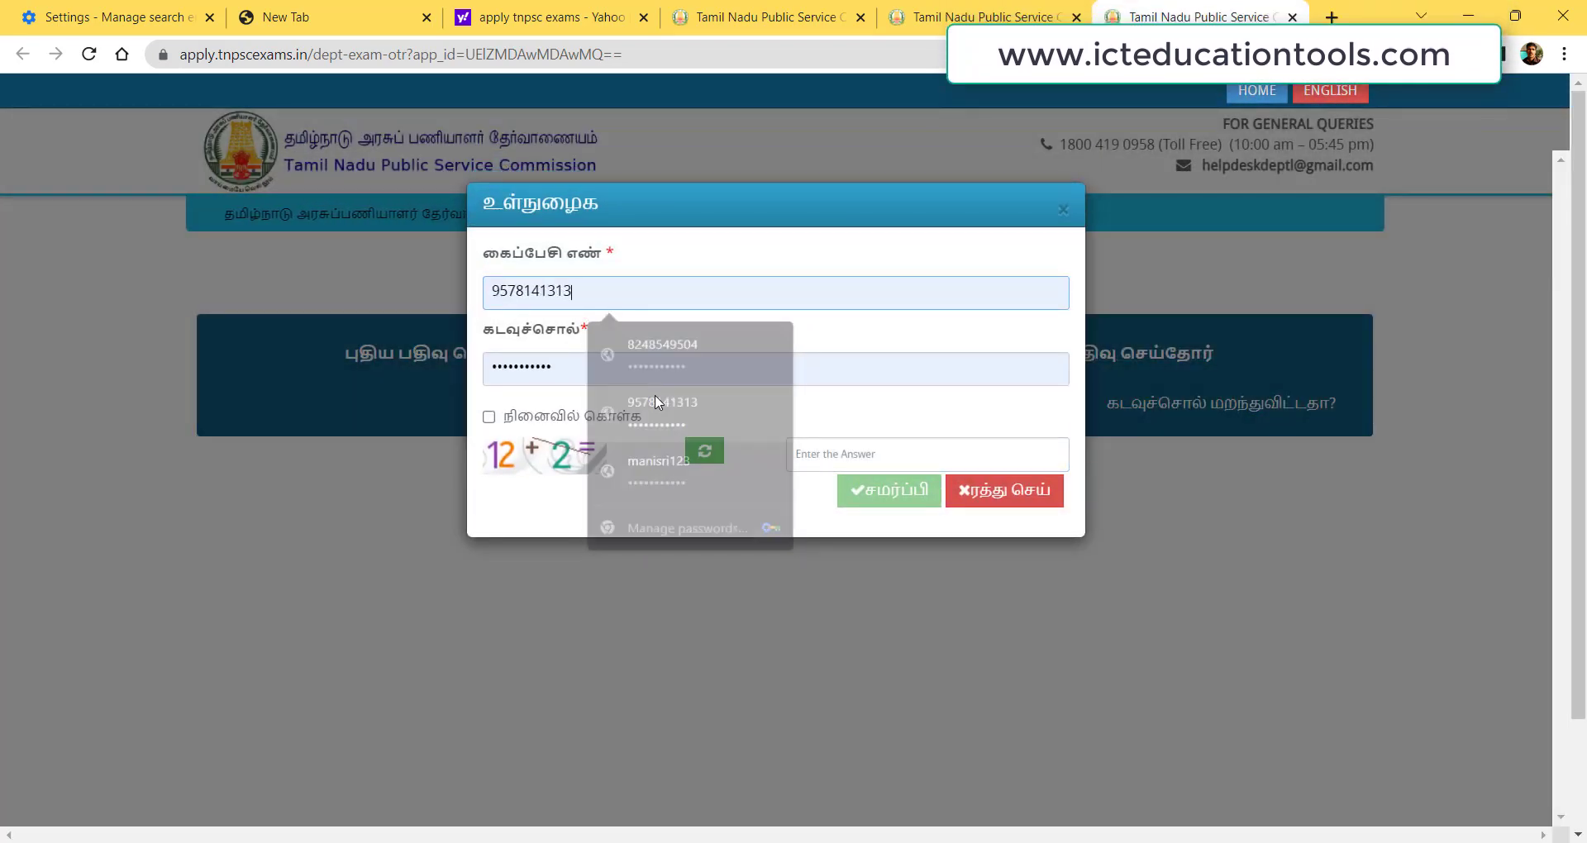
{"action": "left_click", "coordinate": [810, 462]}
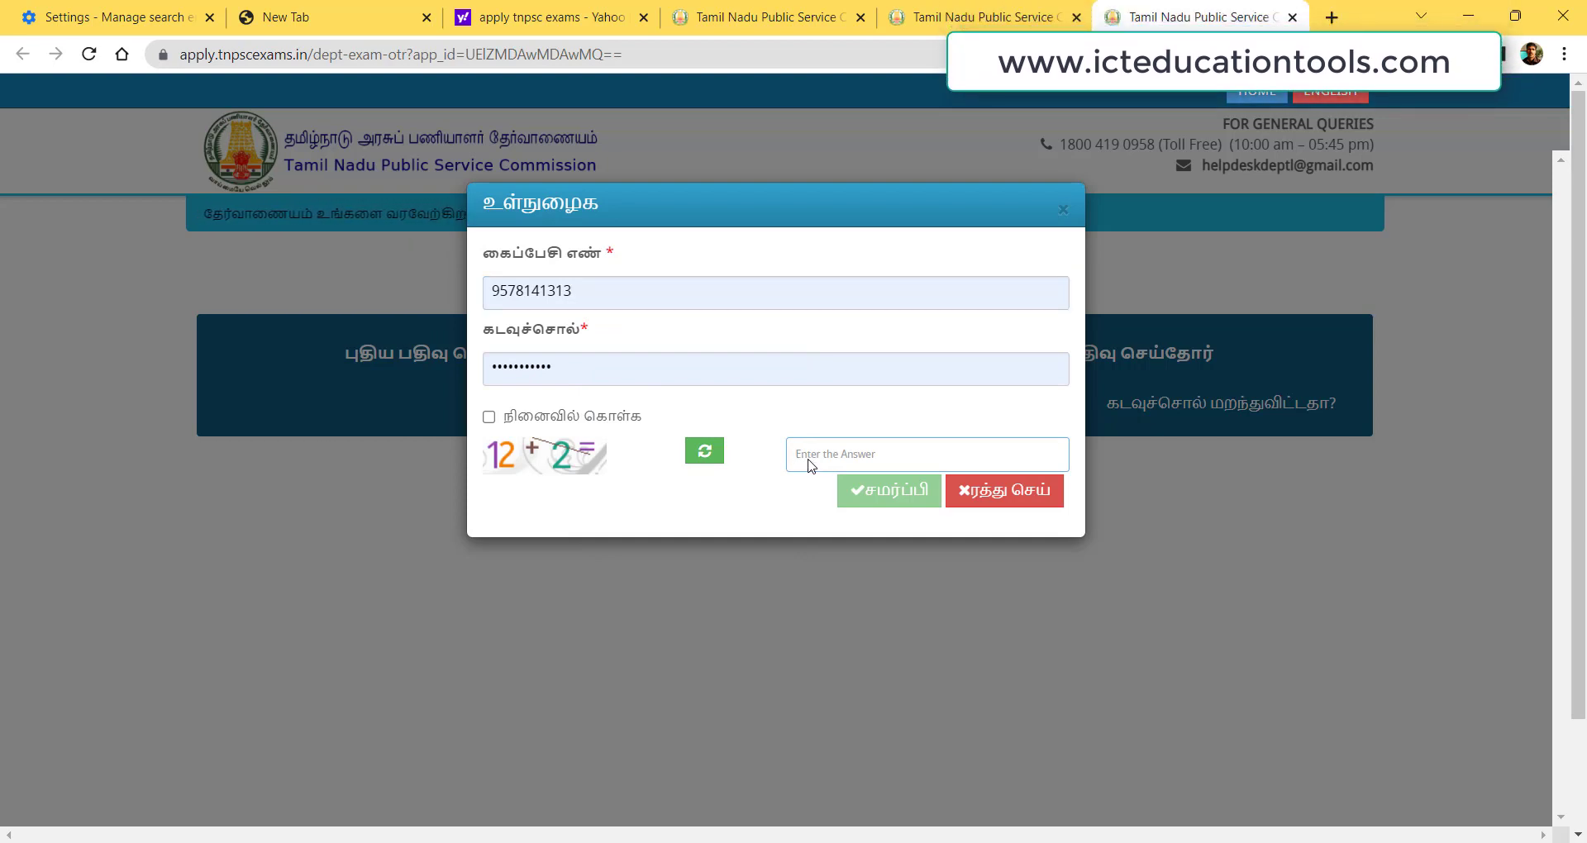
{"action": "type", "text": "1"}
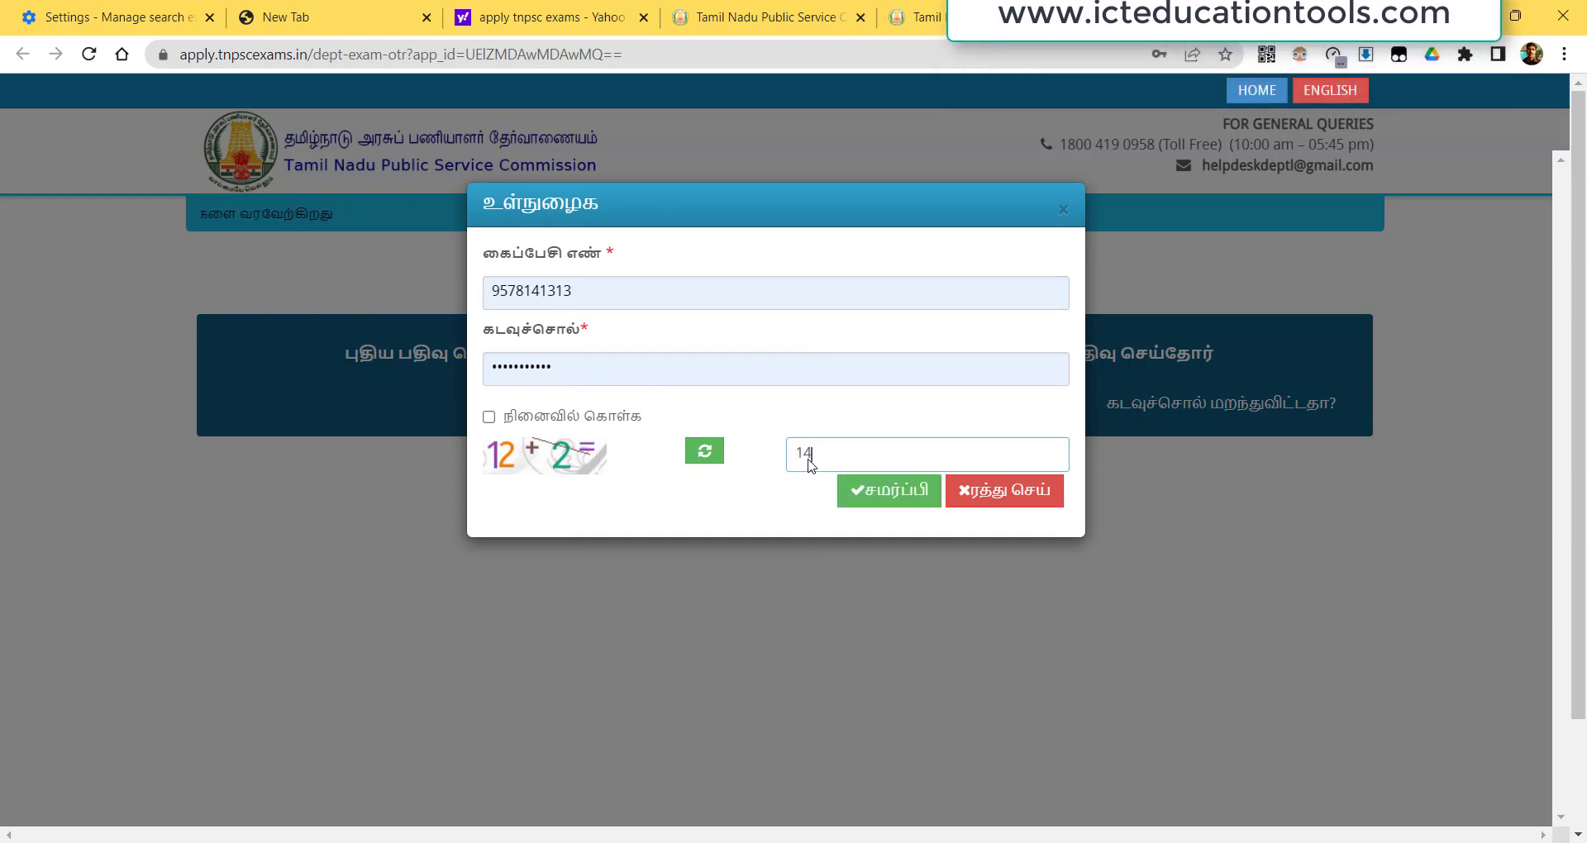
{"action": "type", "text": "4"}
{"action": "left_click", "coordinate": [601, 426]}
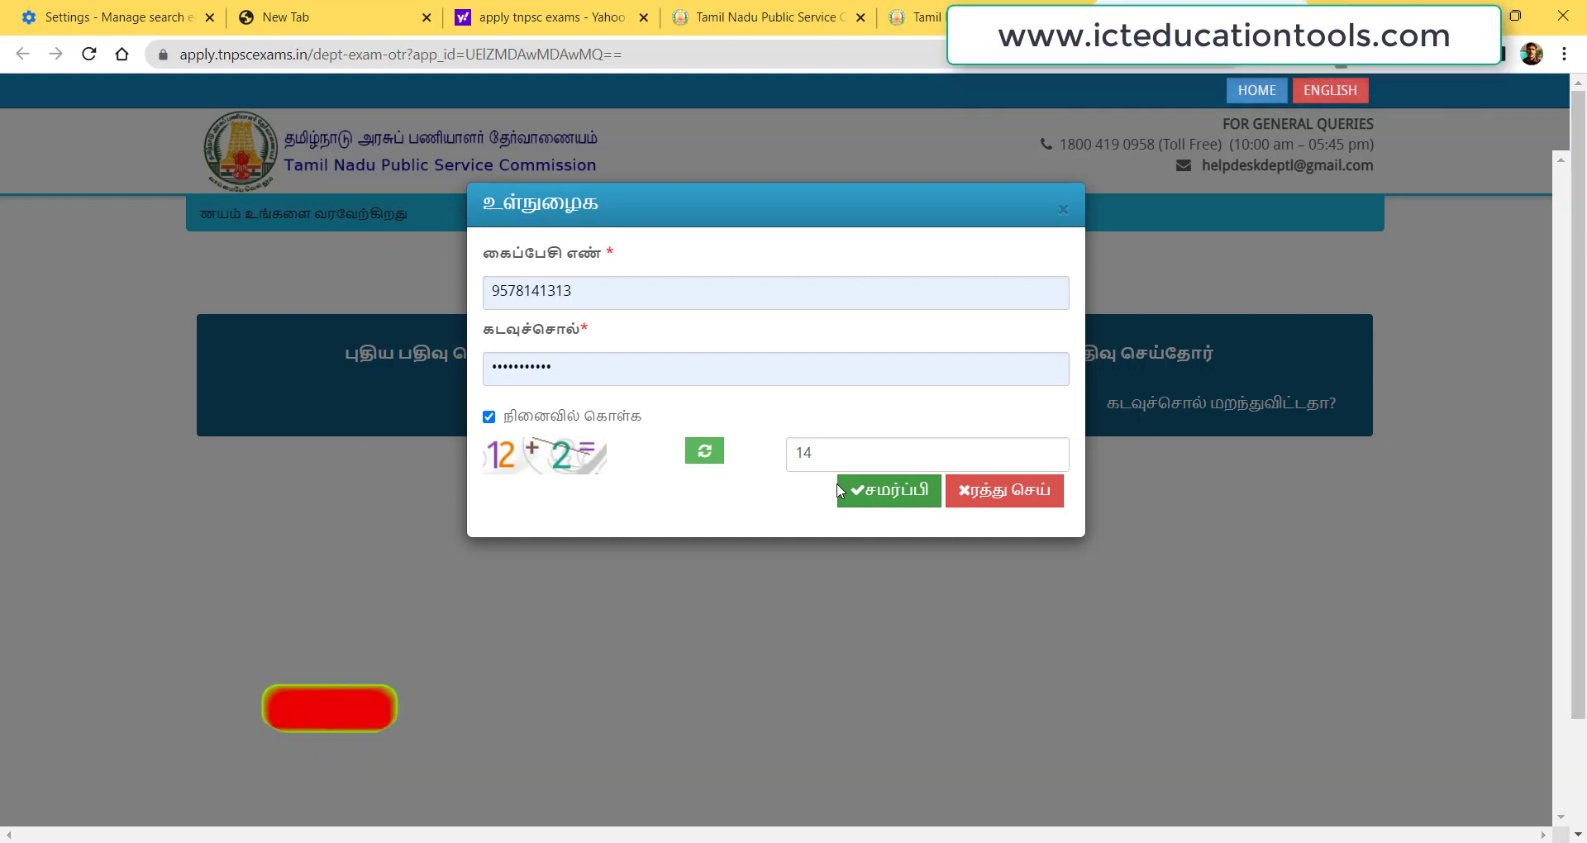
{"action": "left_click", "coordinate": [875, 496]}
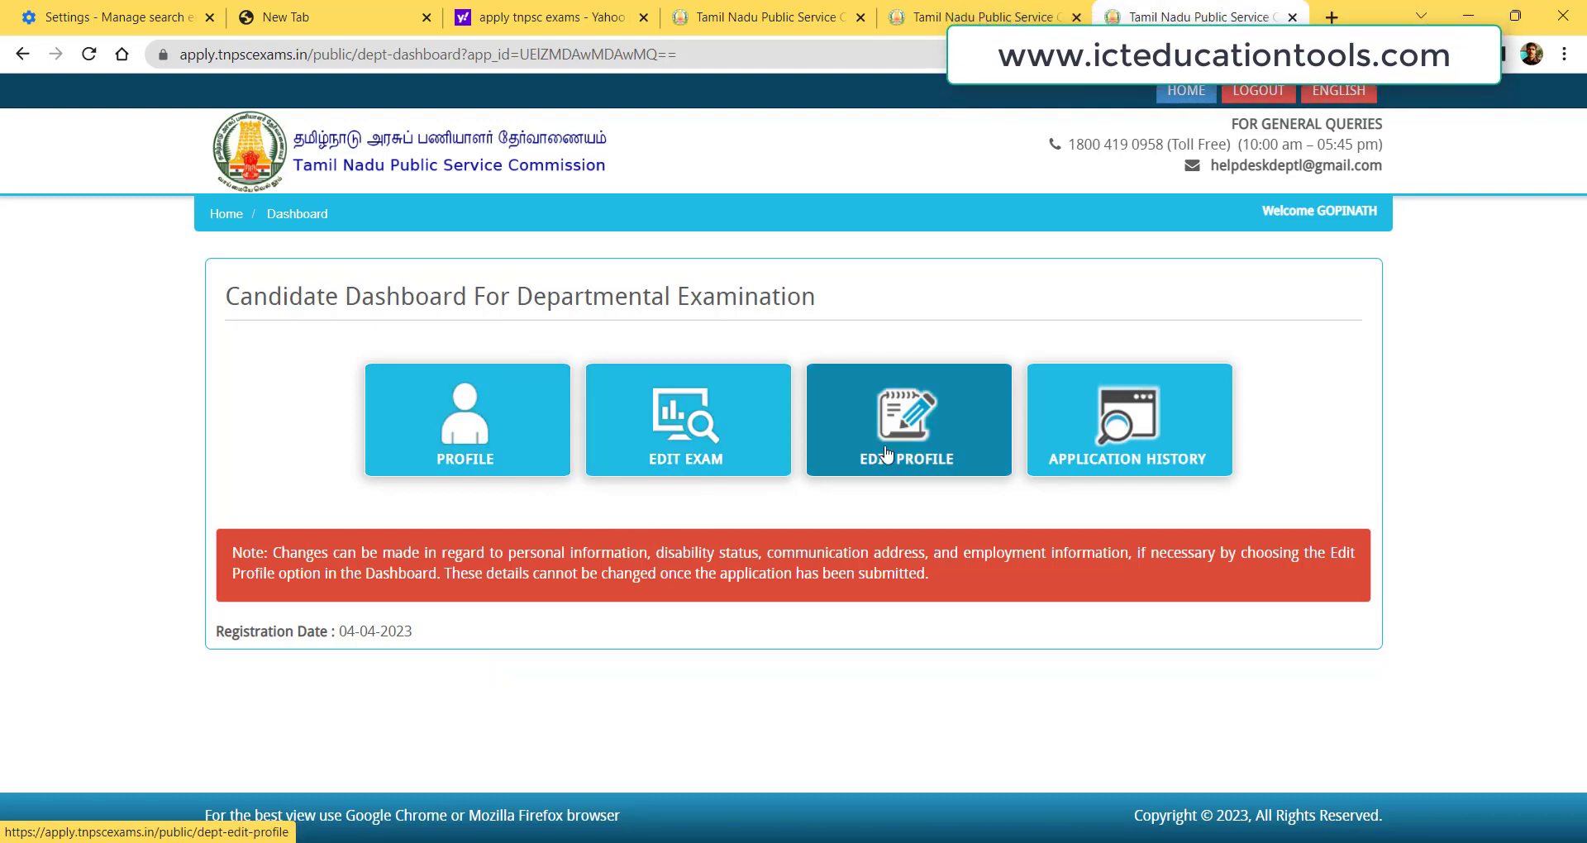
Review the saved details on the PROFILE page, then return to the Candidate Dashboard.
{"action": "left_click", "coordinate": [489, 413]}
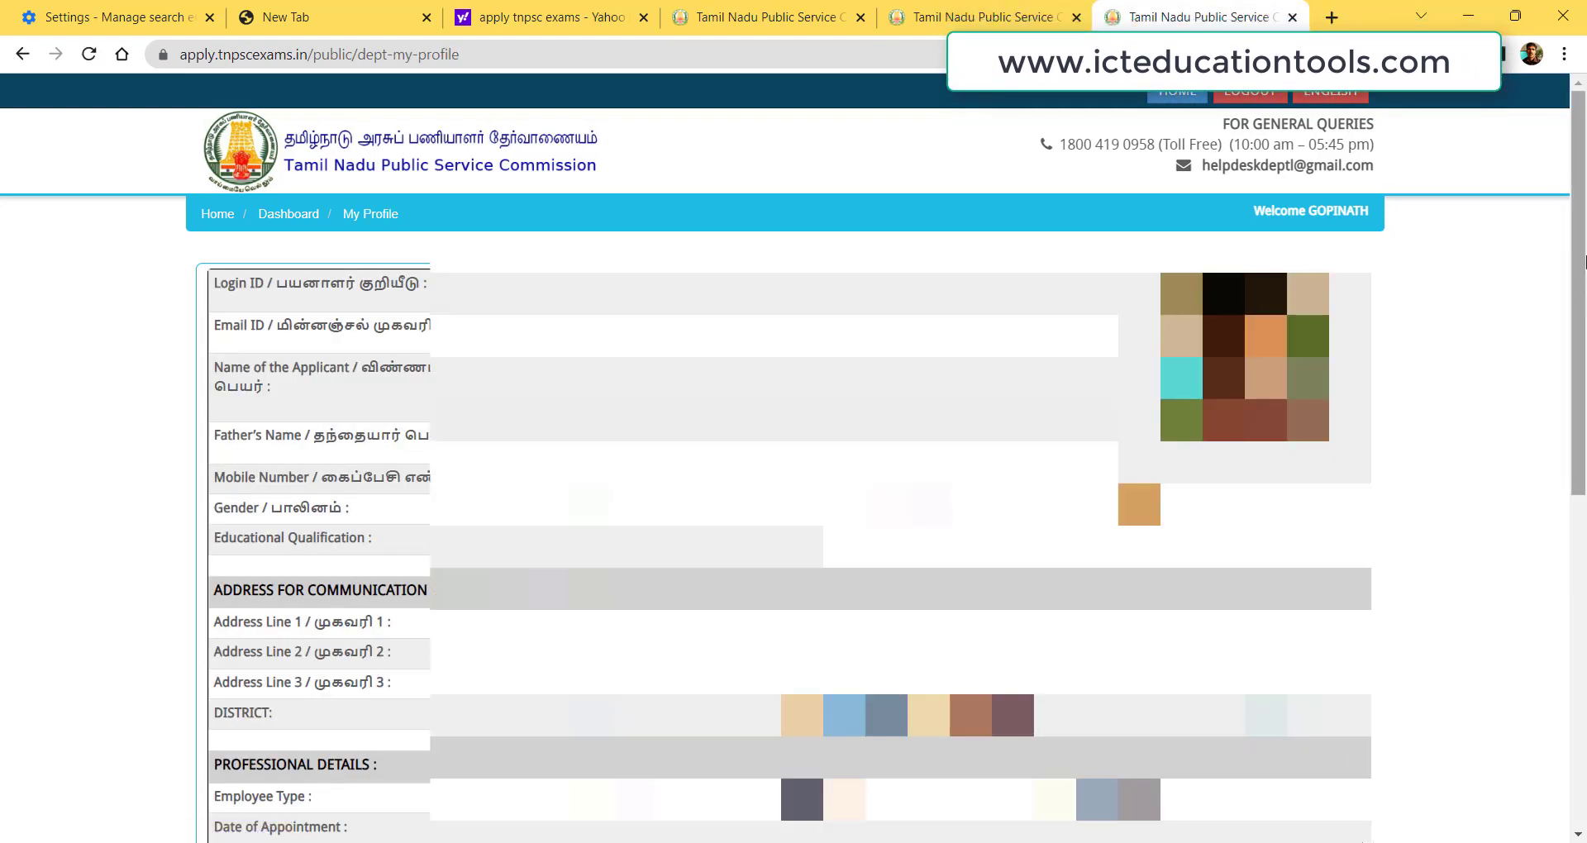
{"action": "scroll", "coordinate": [791, 537], "scroll_direction": "down", "scroll_amount": 6}
{"action": "scroll", "coordinate": [1586, 618], "scroll_direction": "down", "scroll_amount": 1}
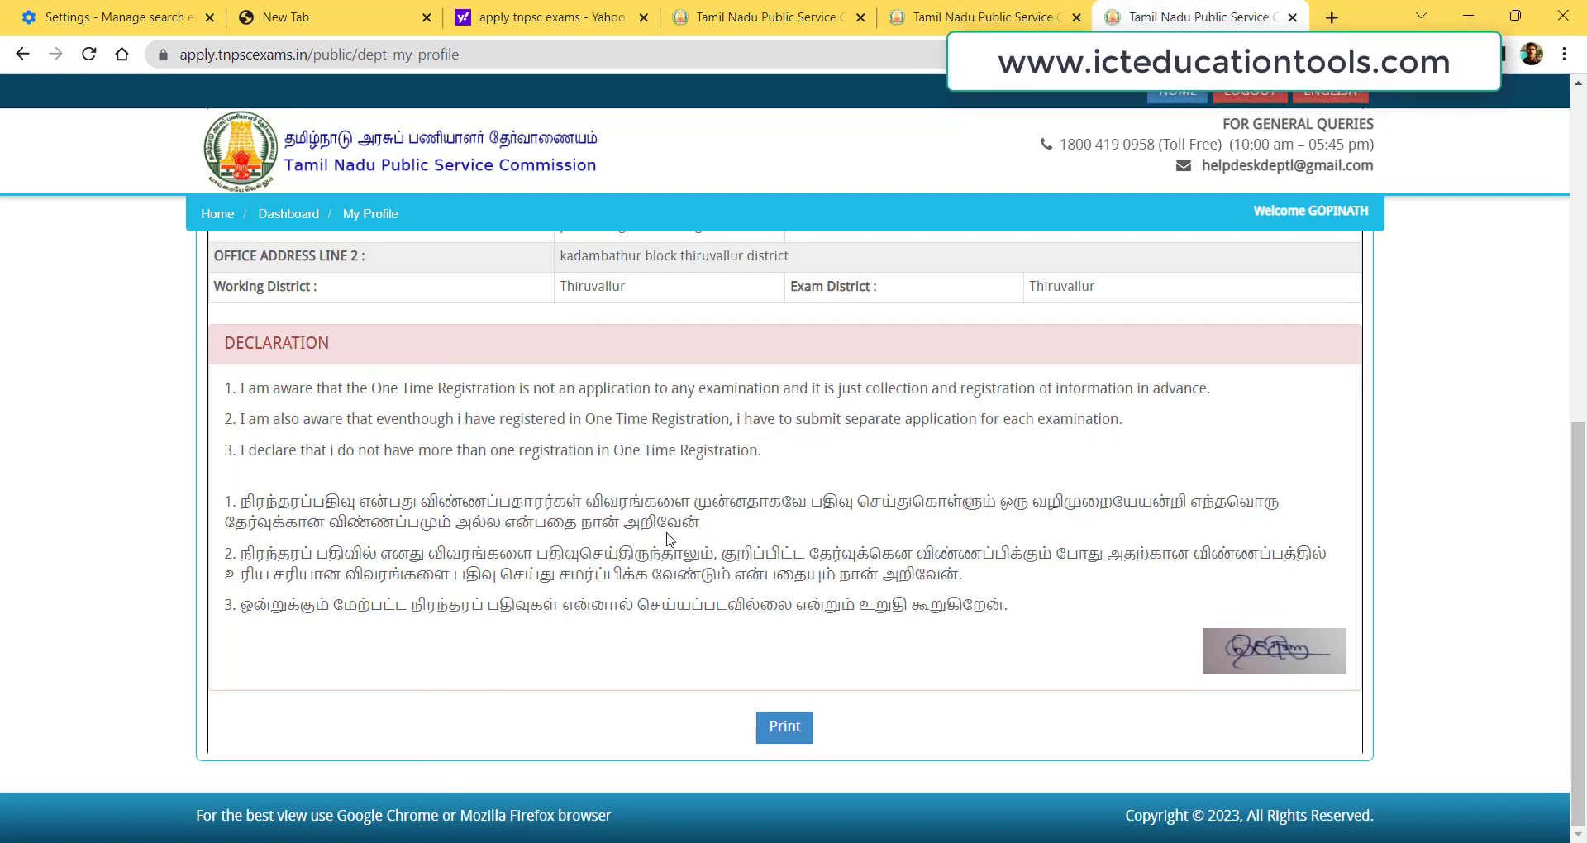
{"action": "left_click", "coordinate": [290, 214]}
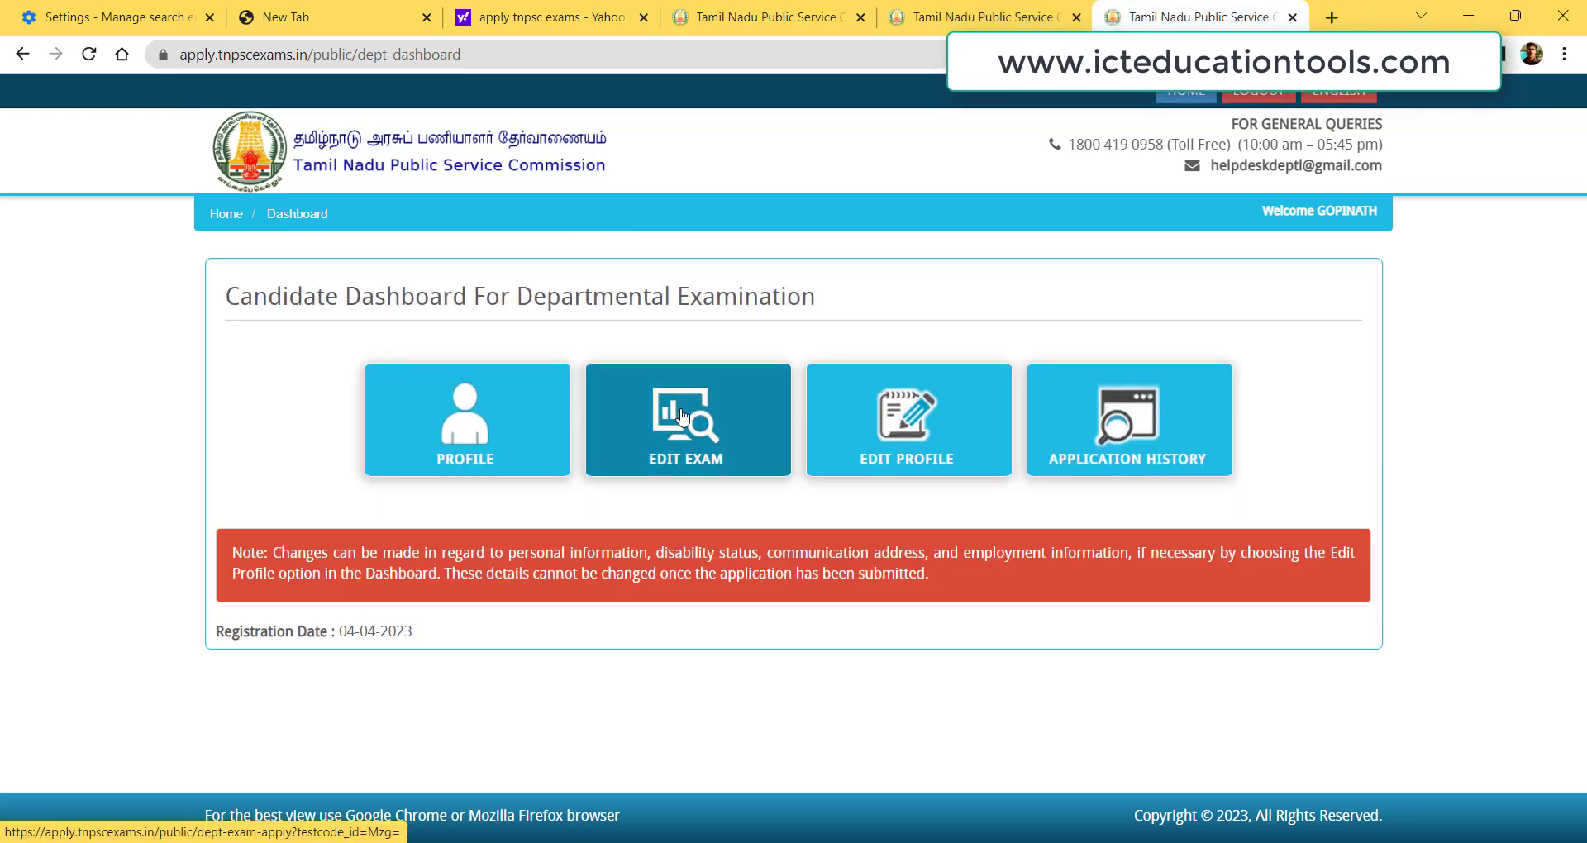
Open the exam application (EDIT EXAM) and keep test 072 for Session-XIV.
{"action": "left_click", "coordinate": [682, 416]}
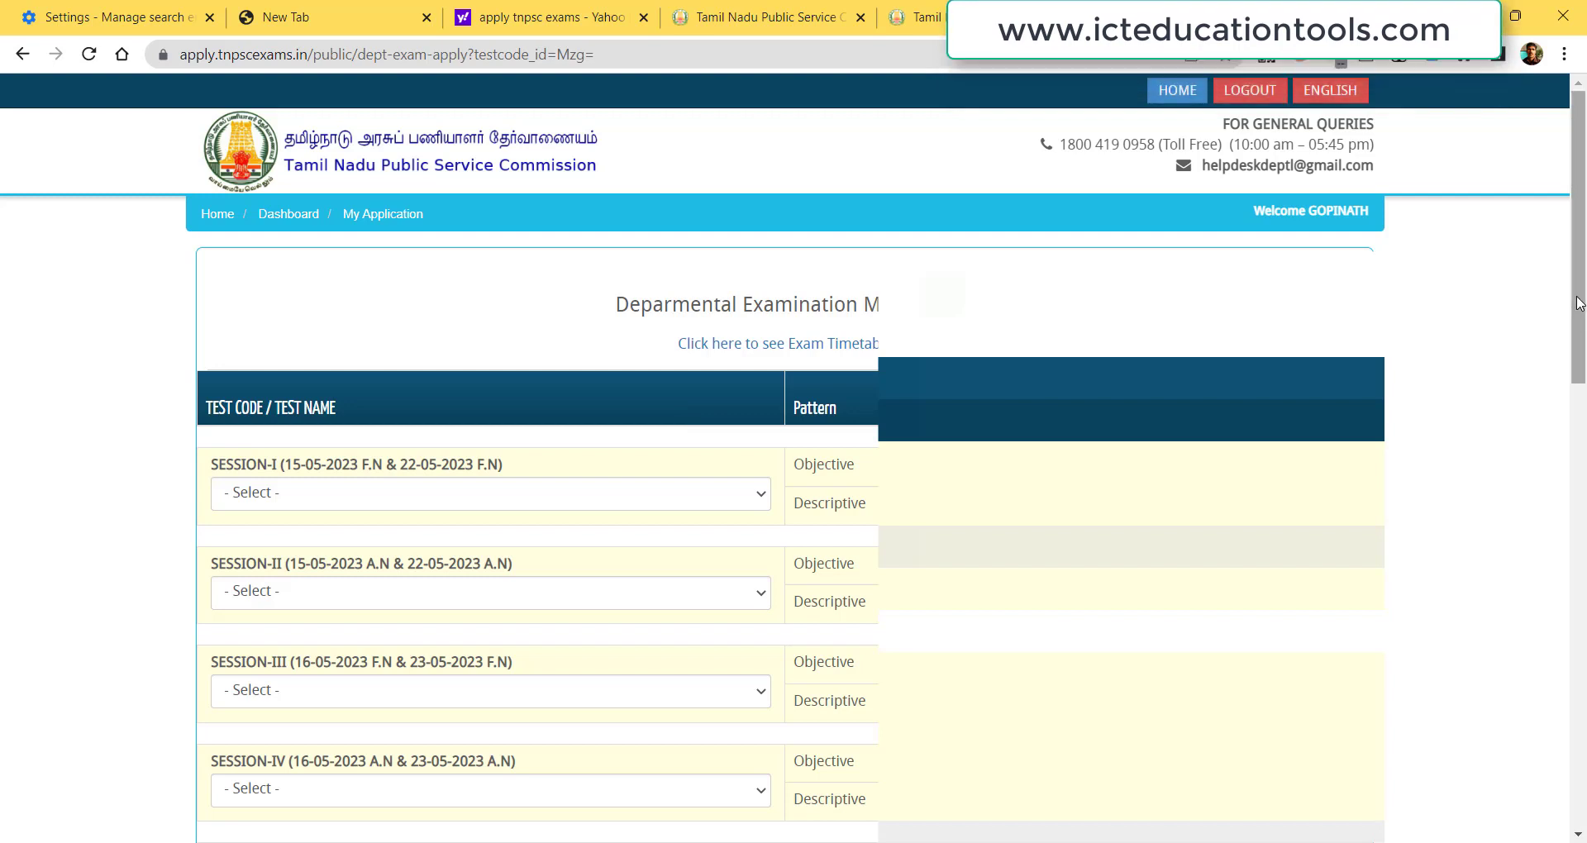
{"action": "left_click_drag", "start_coordinate": [1579, 303], "coordinate": [1584, 369]}
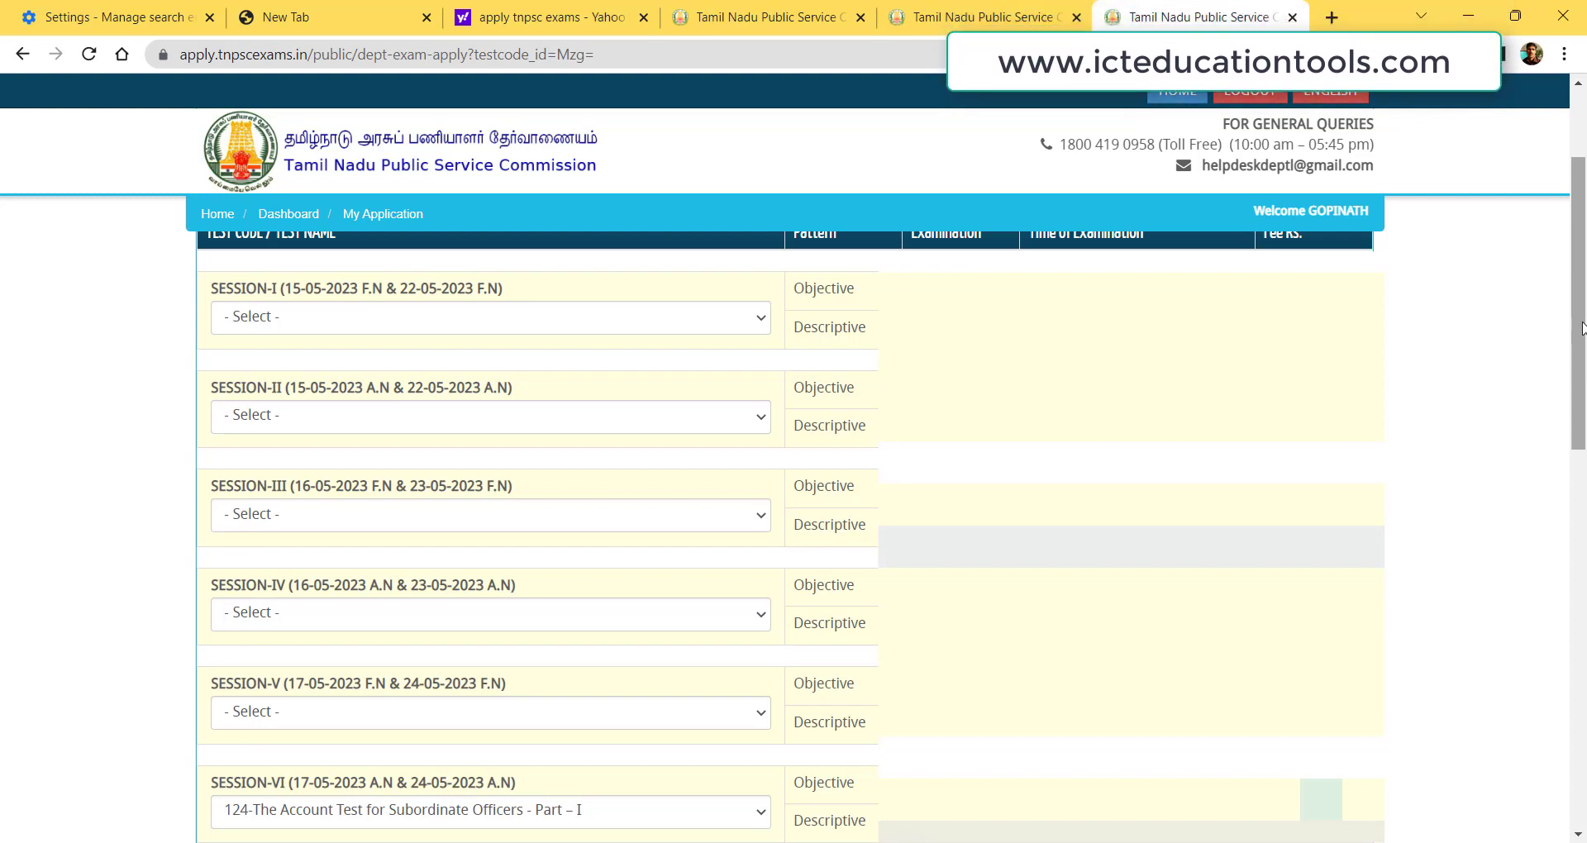
{"action": "left_click_drag", "start_coordinate": [1583, 328], "coordinate": [1584, 406]}
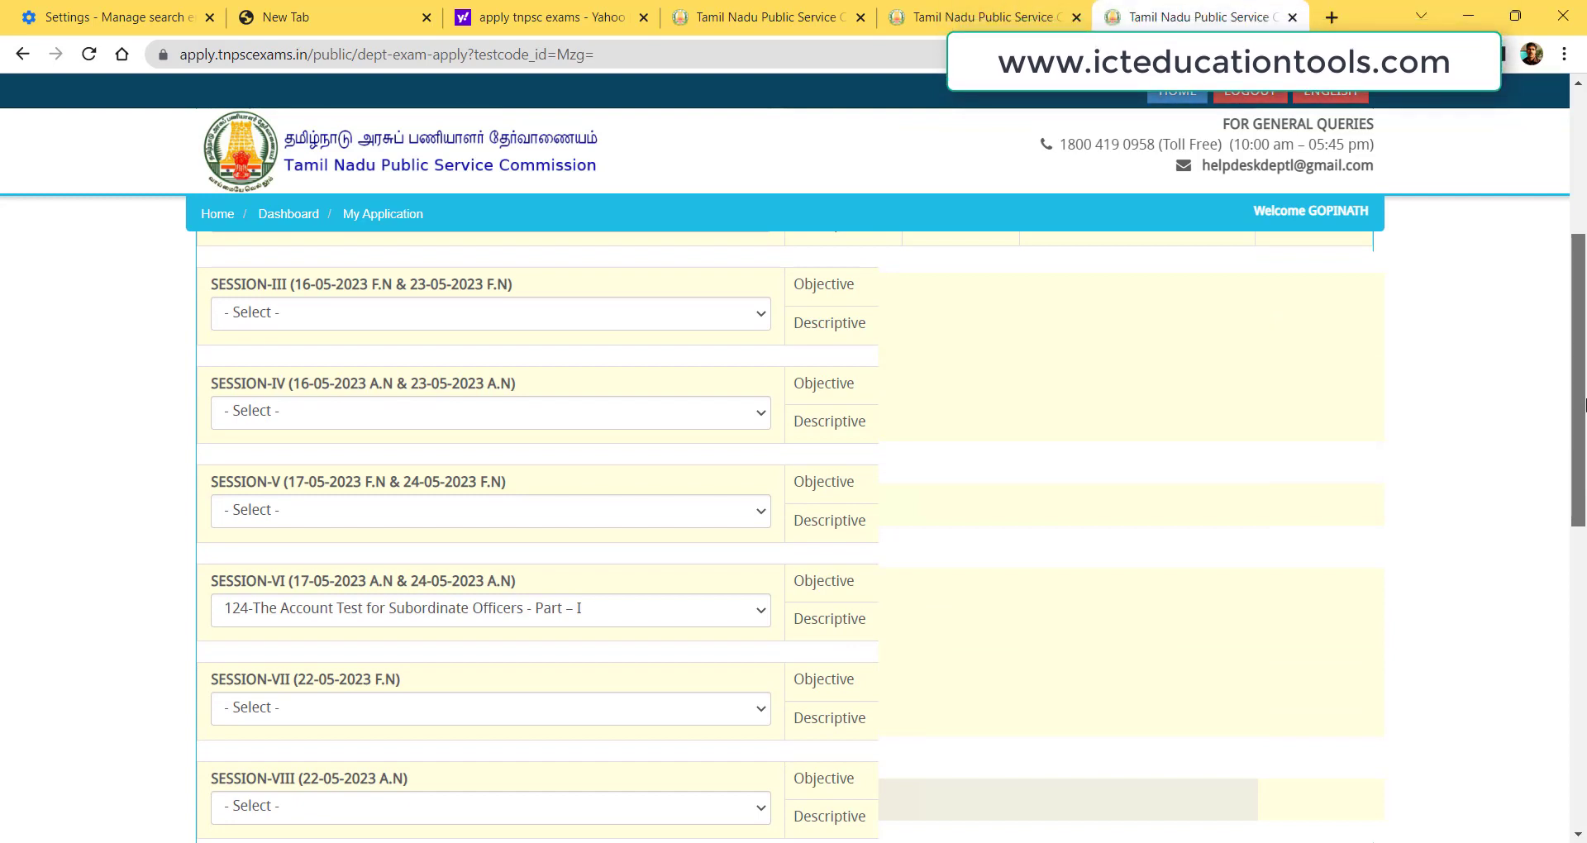
{"action": "left_click_drag", "start_coordinate": [1584, 406], "coordinate": [1584, 522]}
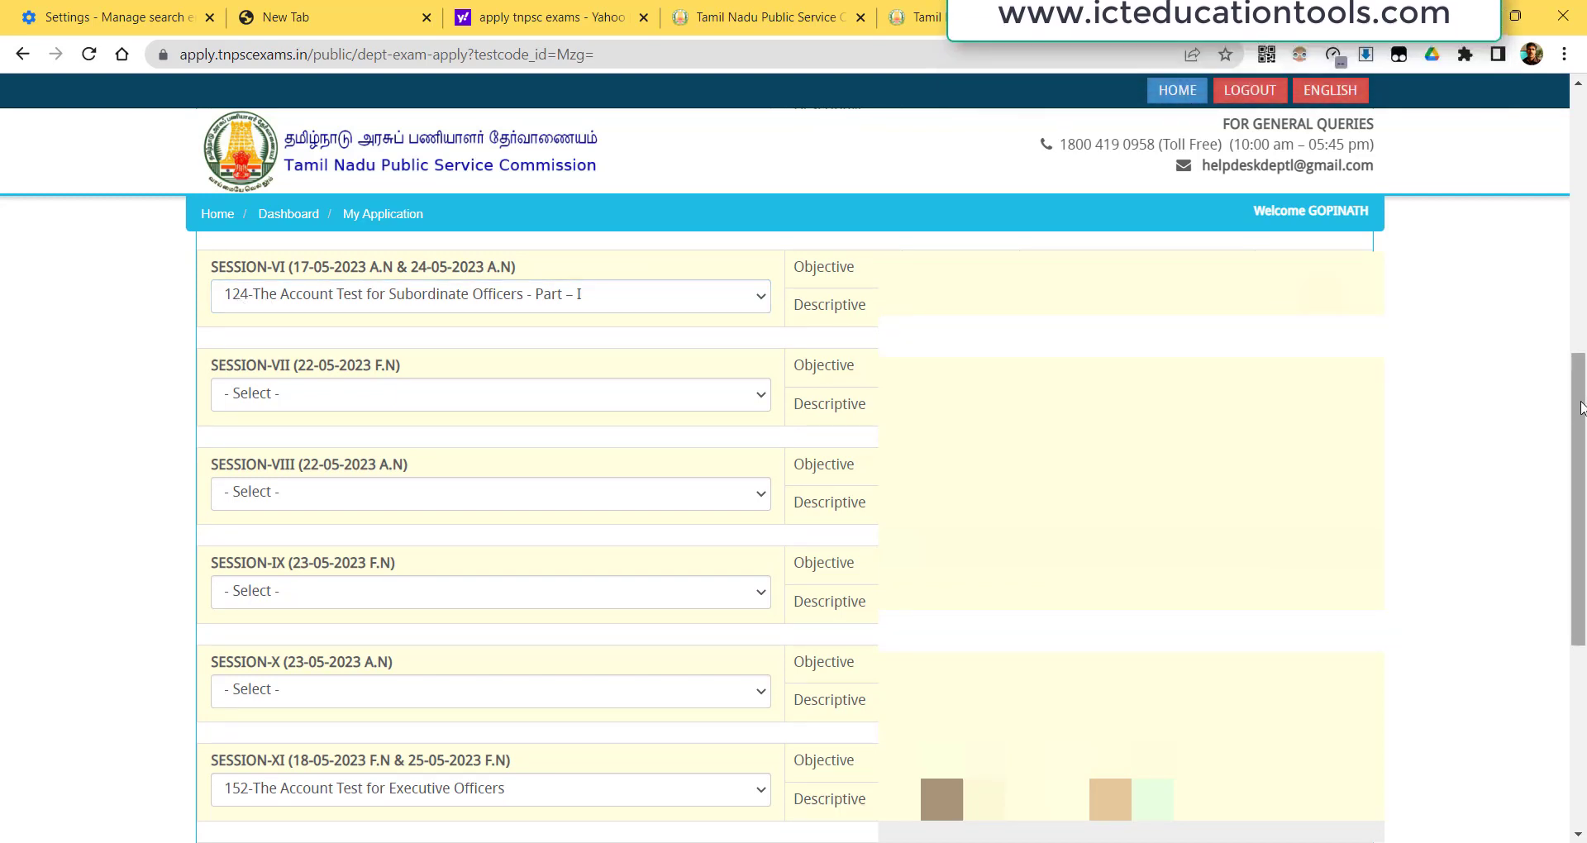
{"action": "left_click_drag", "start_coordinate": [1581, 403], "coordinate": [1585, 571]}
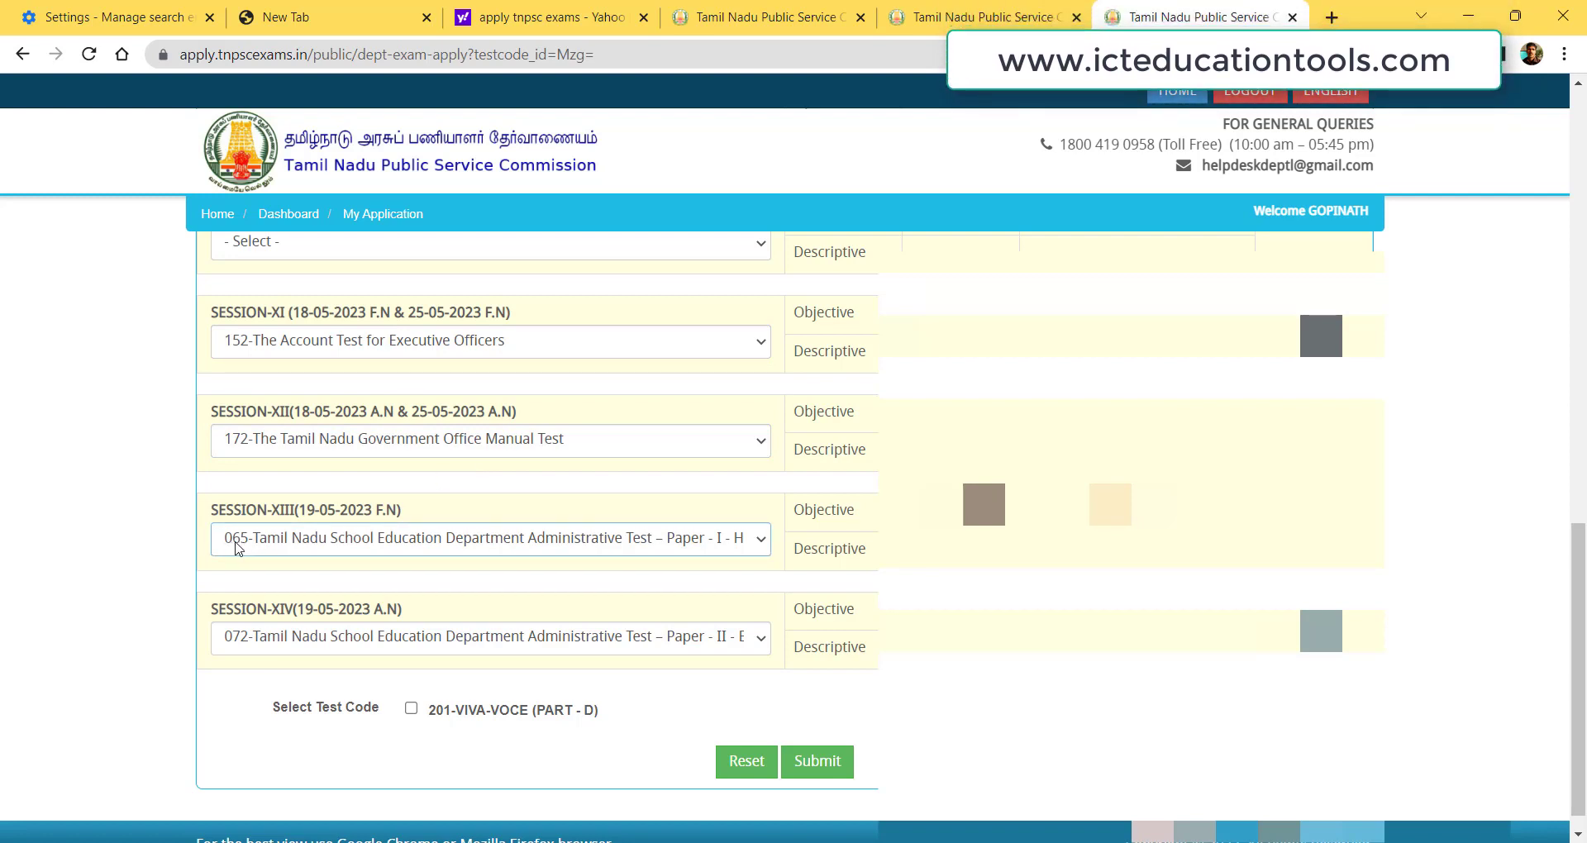
{"action": "left_click", "coordinate": [383, 639]}
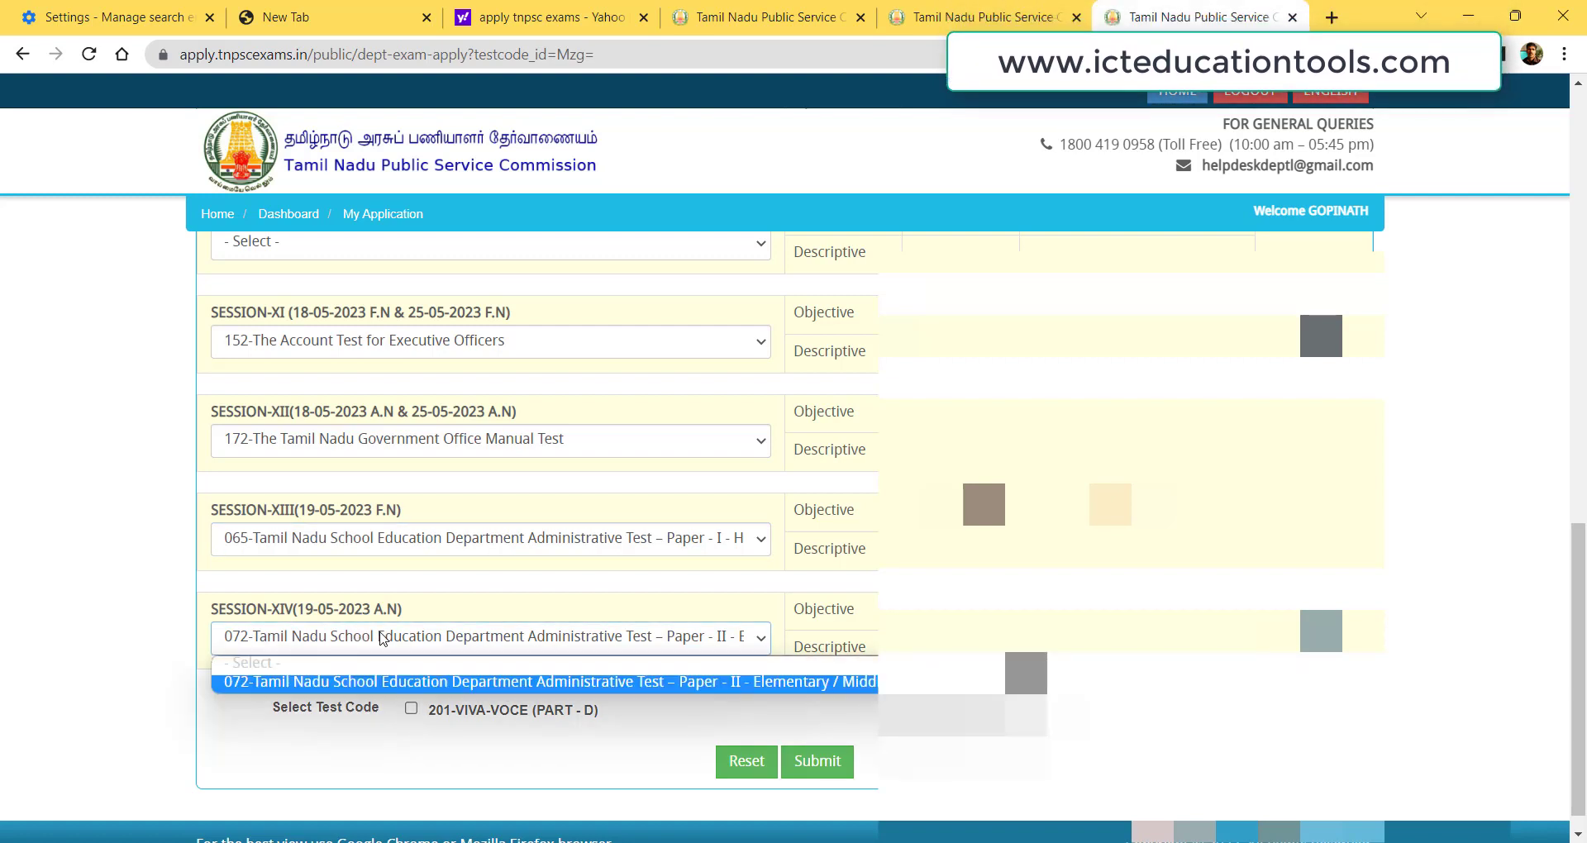
{"action": "left_click", "coordinate": [382, 640]}
Leave Session-IV without a test and submit tests 124, 152, 172, 065 and 072.
{"action": "scroll", "coordinate": [1580, 618], "scroll_direction": "up", "scroll_amount": 9}
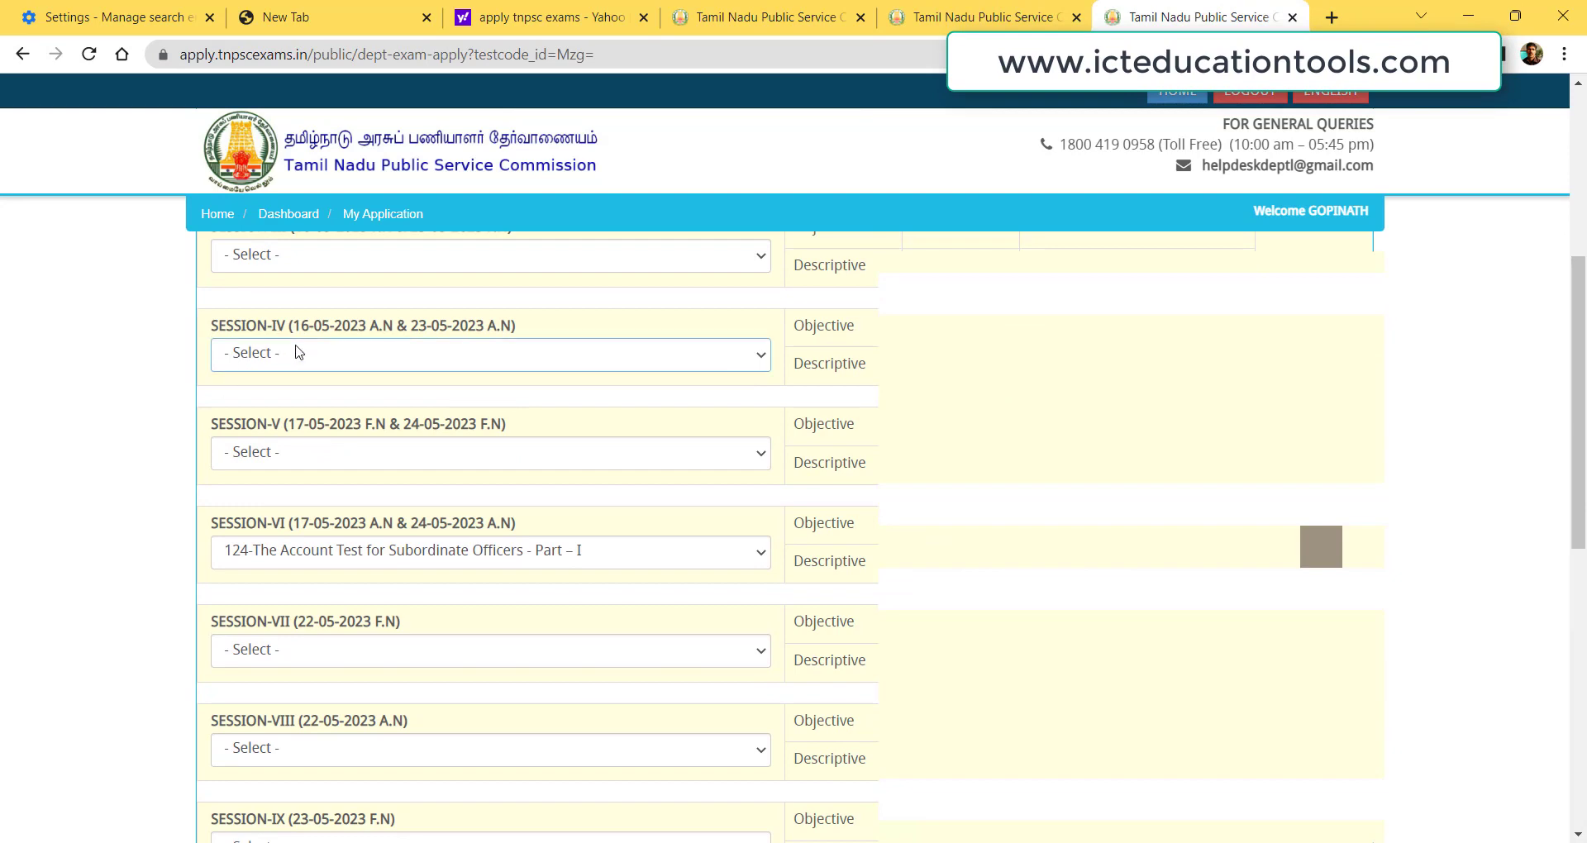
{"action": "left_click", "coordinate": [298, 353]}
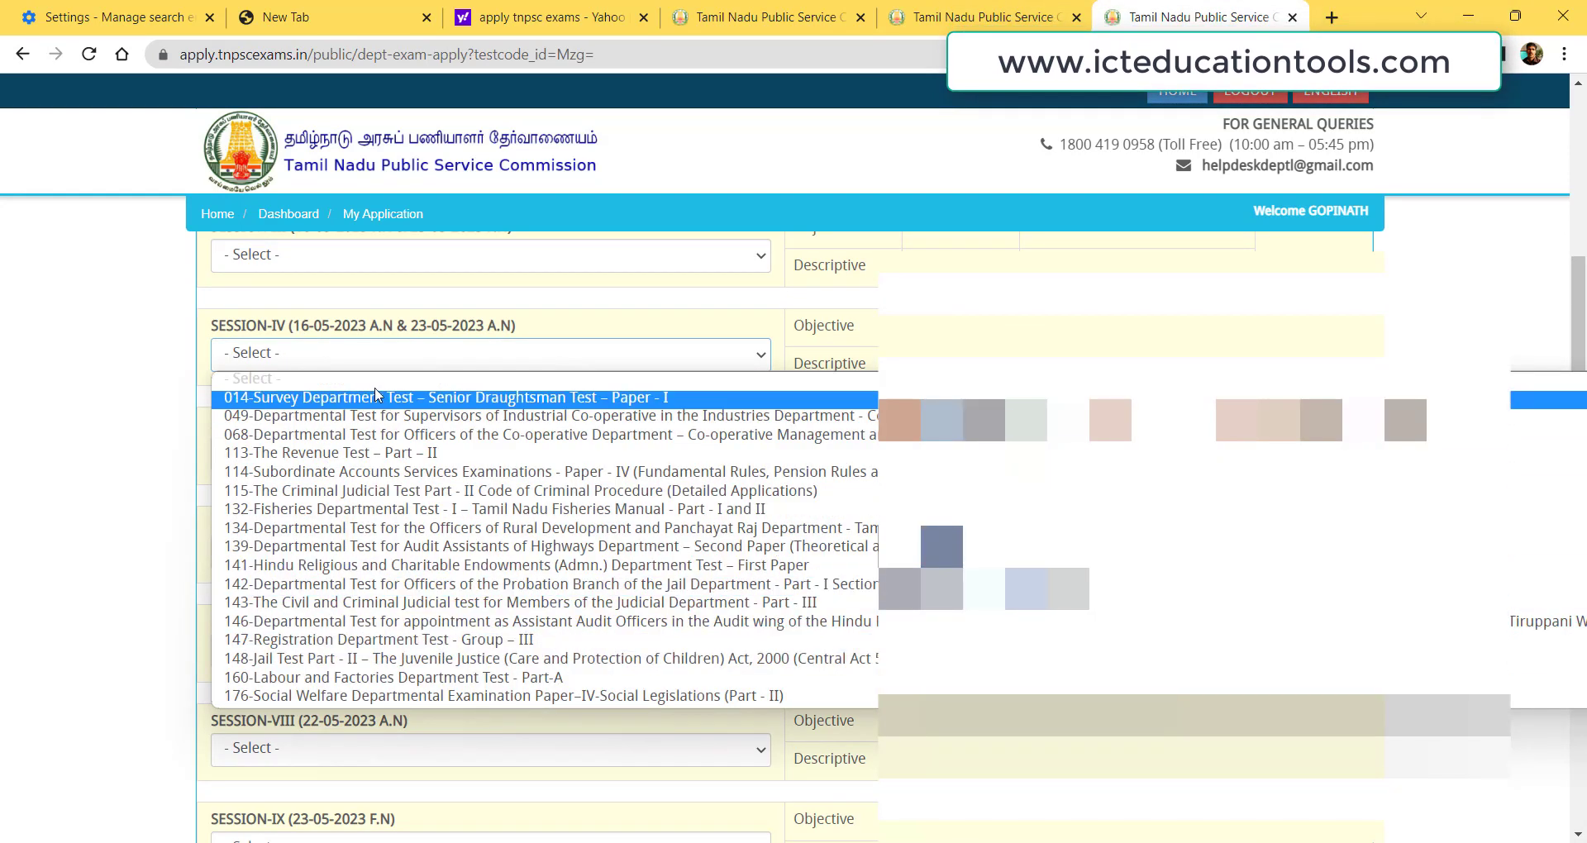
{"action": "left_click", "coordinate": [137, 336]}
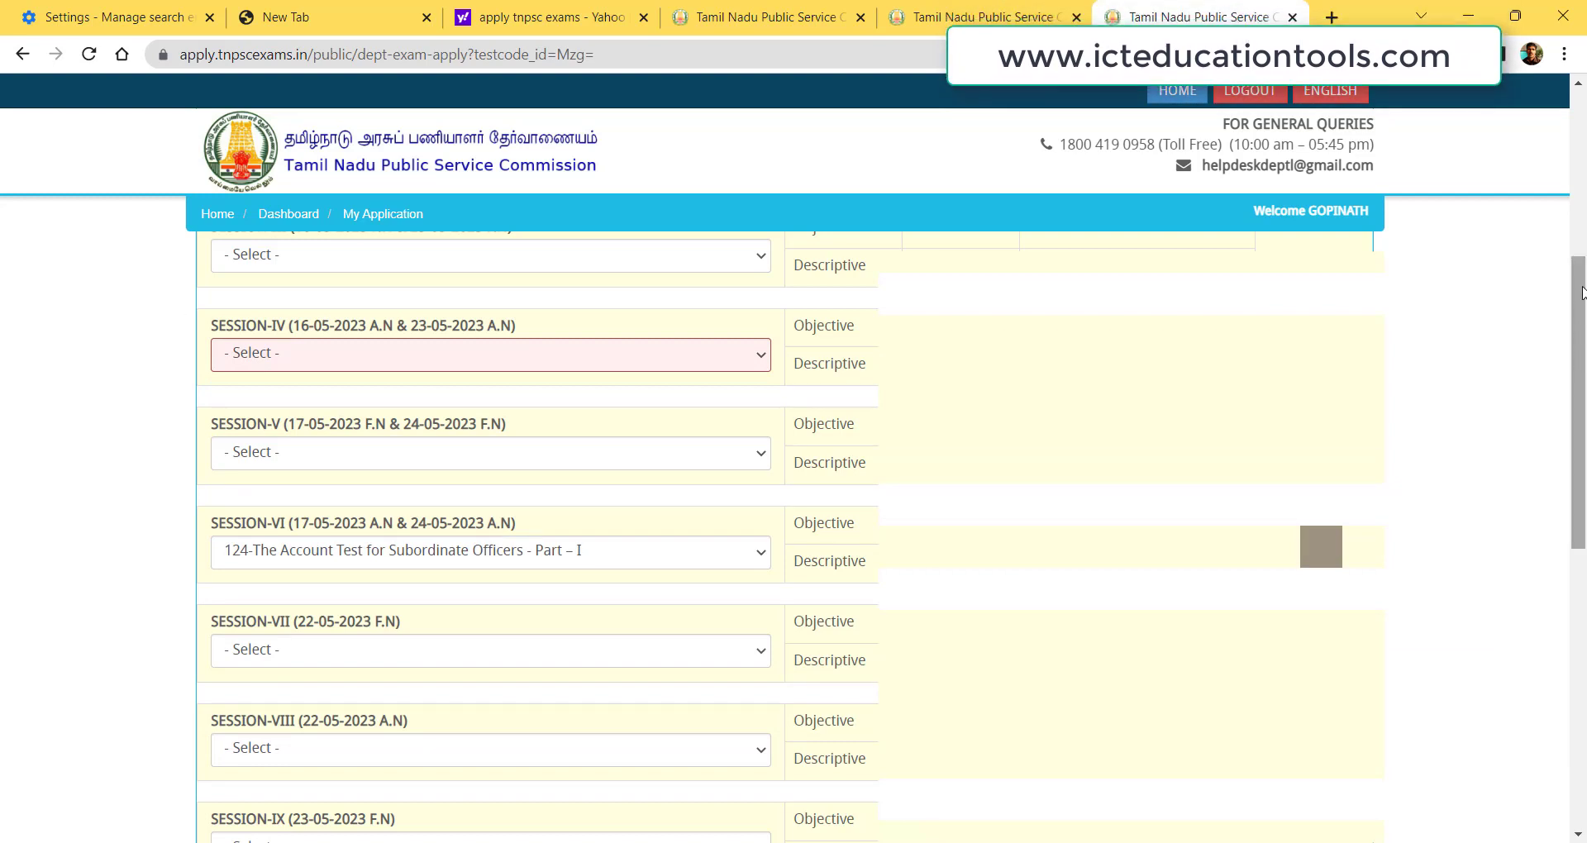
{"action": "left_click_drag", "start_coordinate": [1581, 291], "coordinate": [1582, 568]}
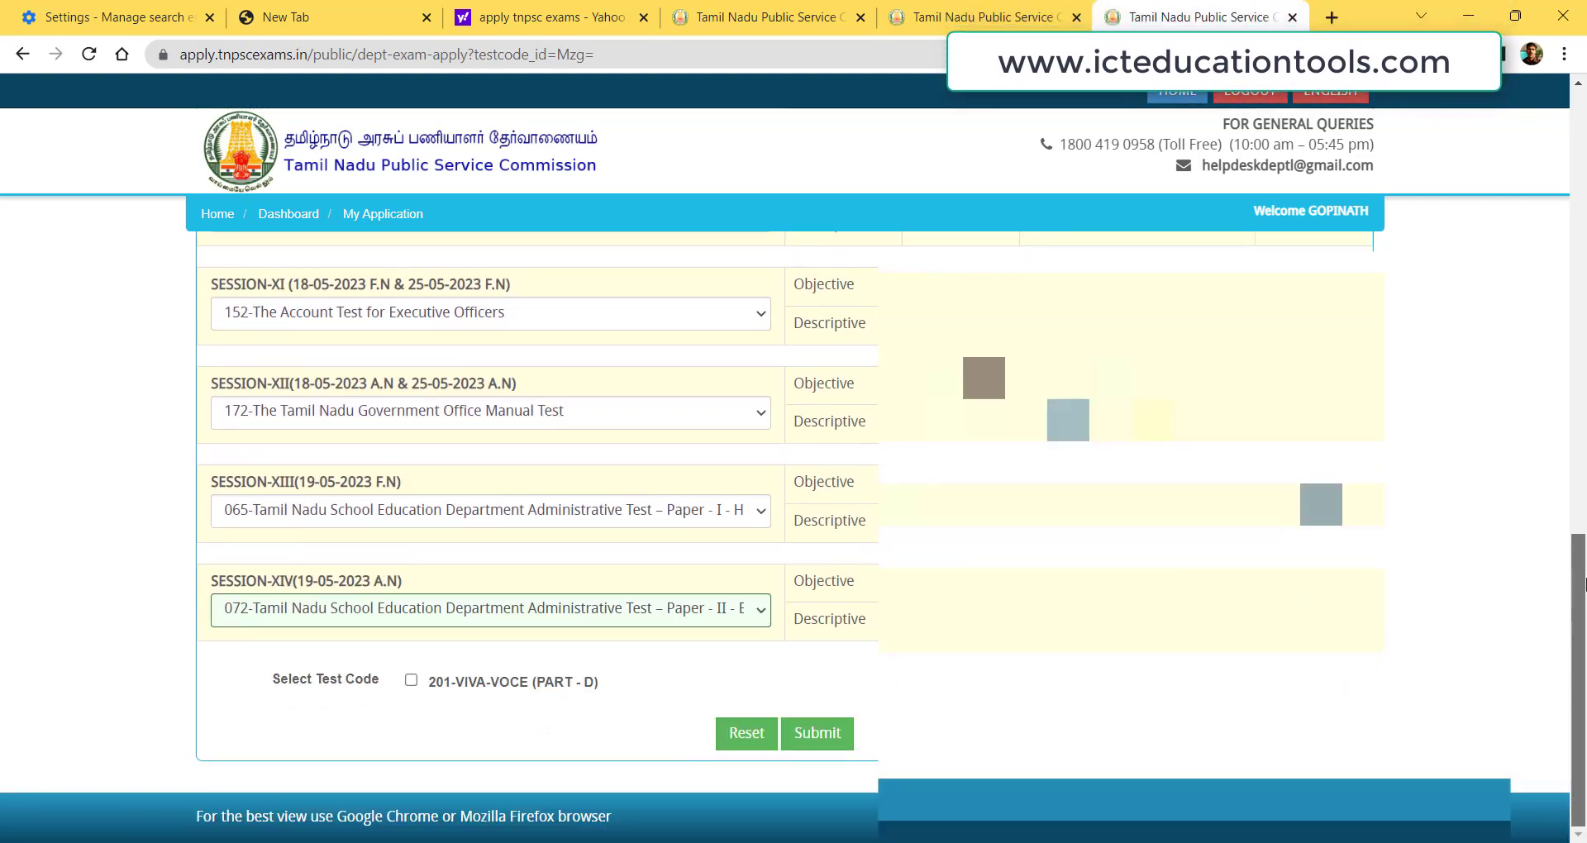
{"action": "left_click_drag", "start_coordinate": [1585, 559], "coordinate": [1585, 488]}
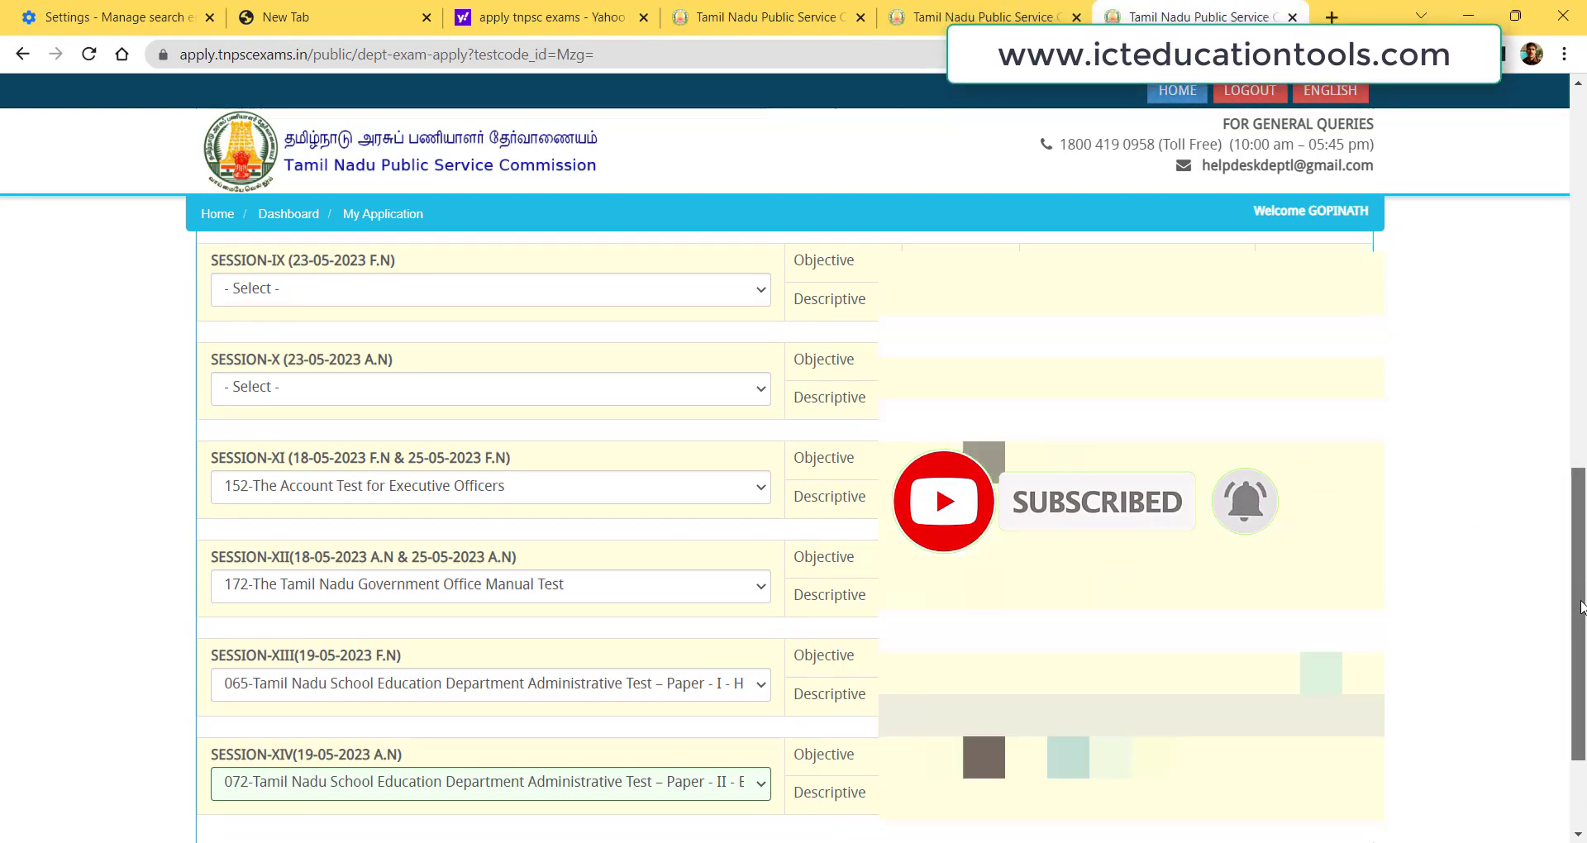
{"action": "left_click_drag", "start_coordinate": [1580, 579], "coordinate": [1583, 670]}
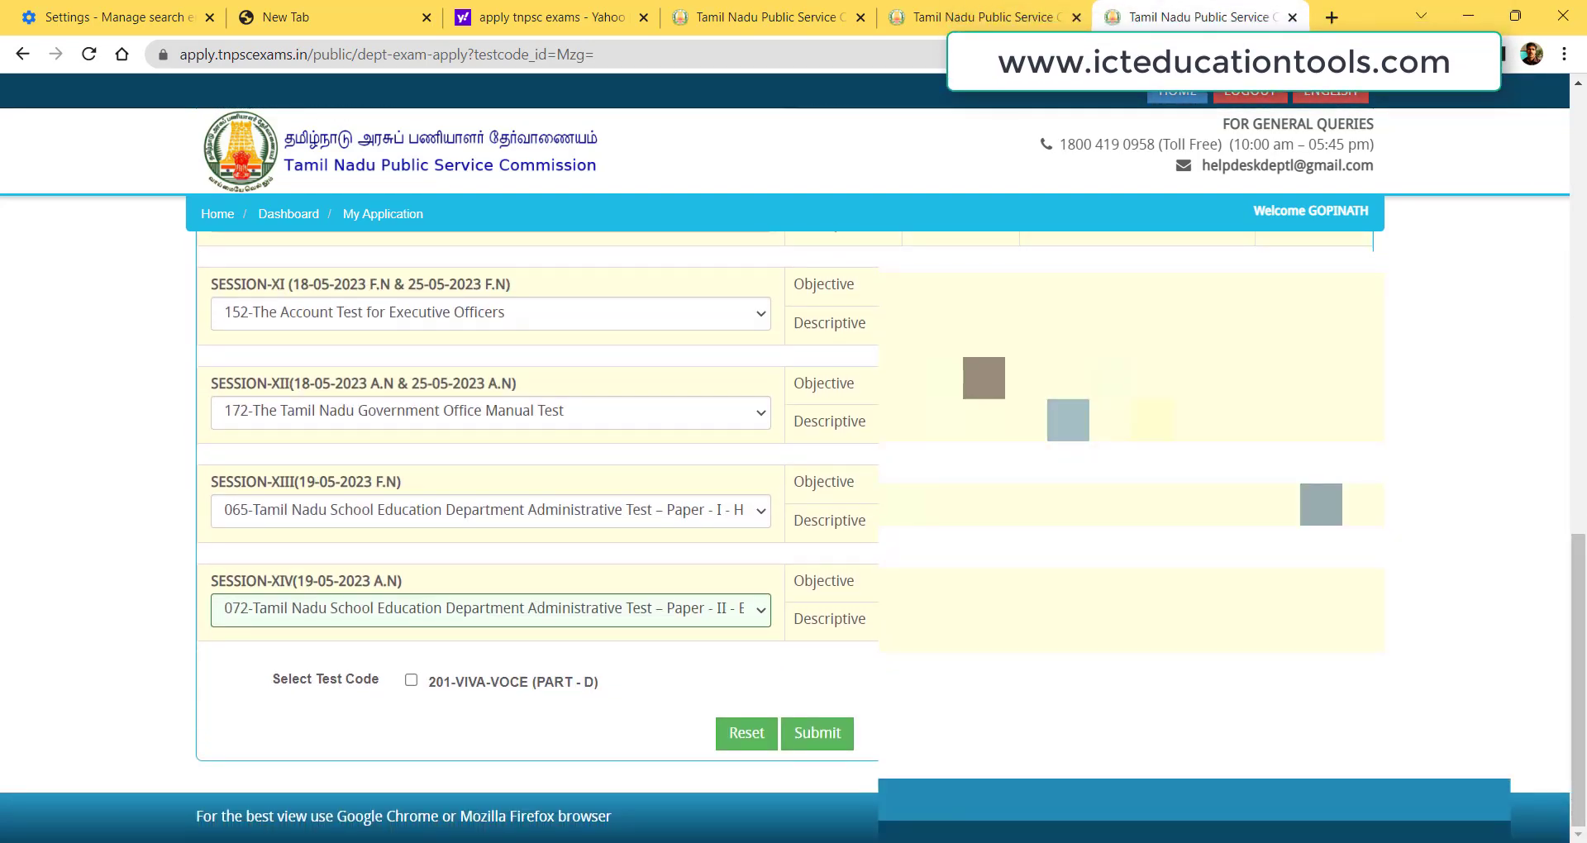
{"action": "left_click", "coordinate": [824, 734]}
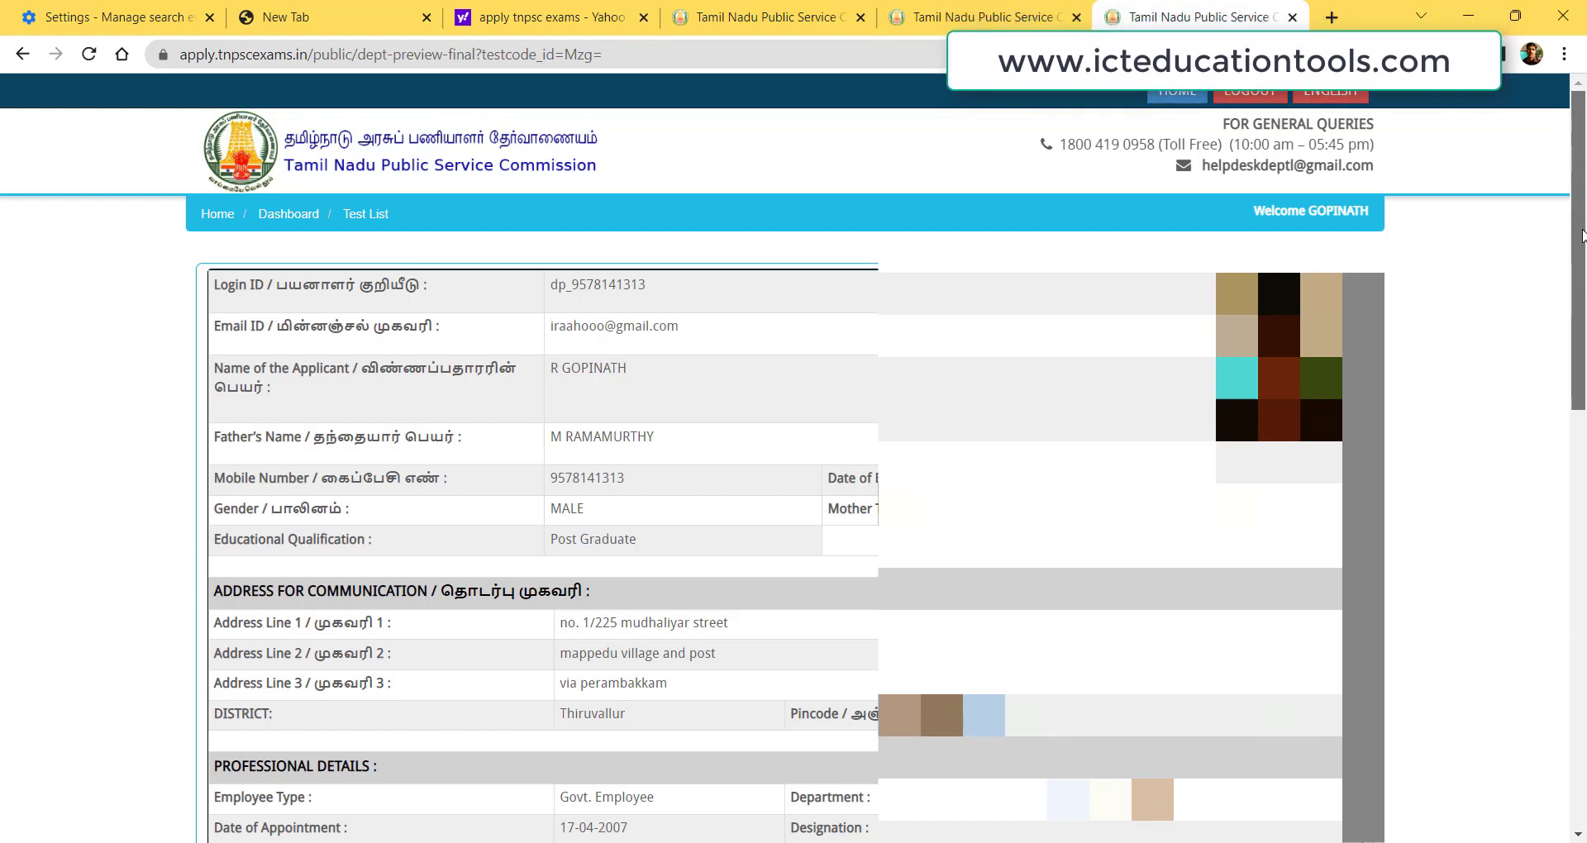
Tick the declaration on the preview and confirm the application in the Confirmation dialog.
{"action": "left_click_drag", "start_coordinate": [1582, 236], "coordinate": [1584, 518]}
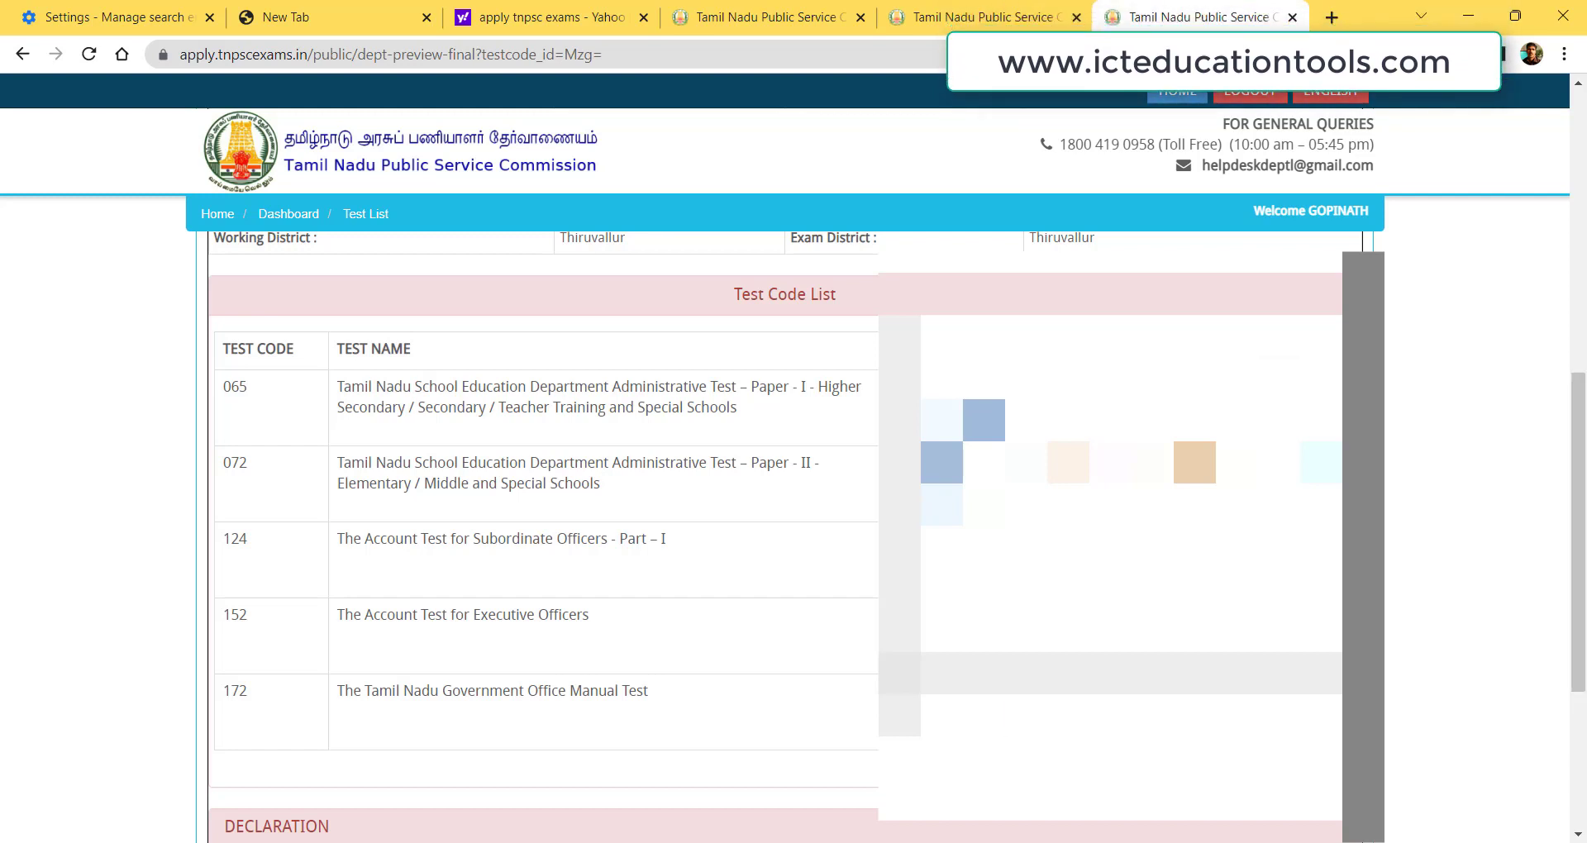
{"action": "scroll", "coordinate": [1579, 609], "scroll_direction": "down", "scroll_amount": 4}
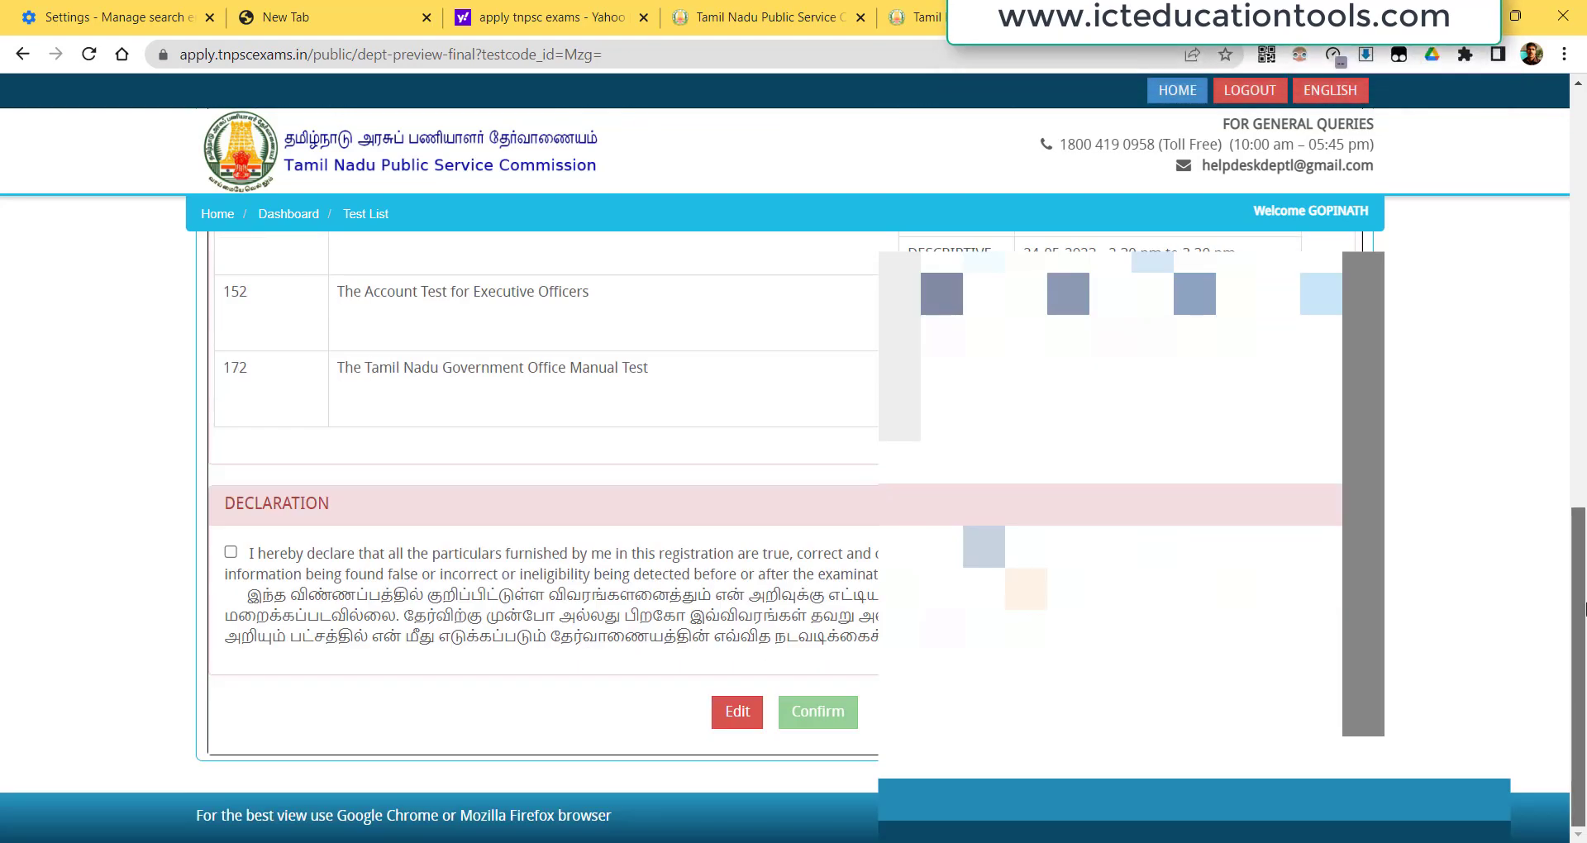
{"action": "left_click", "coordinate": [232, 553]}
{"action": "left_click", "coordinate": [821, 724]}
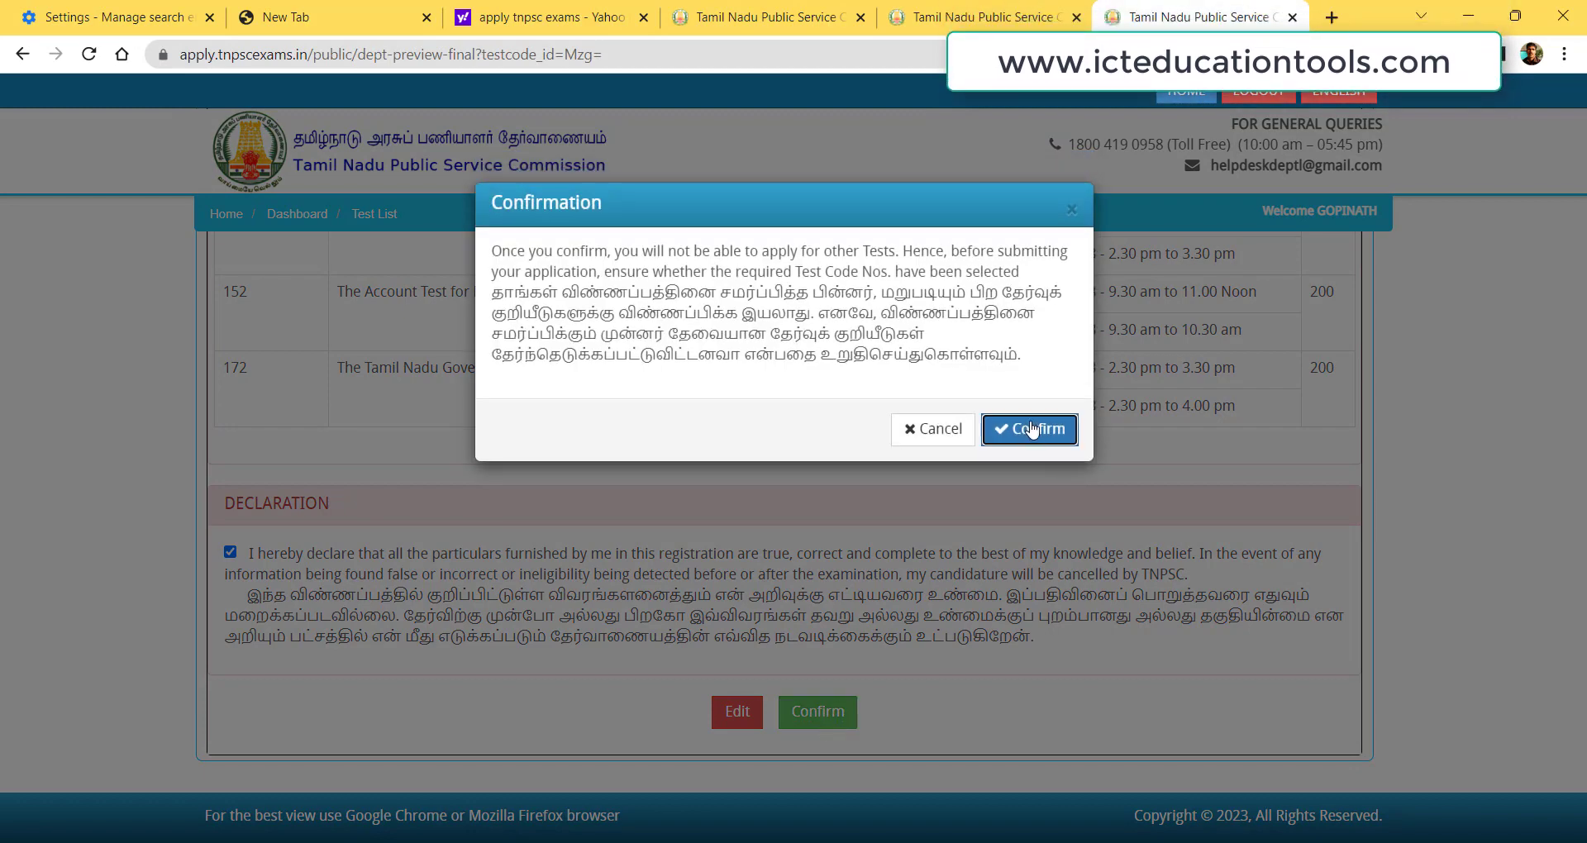
{"action": "left_click", "coordinate": [1031, 429]}
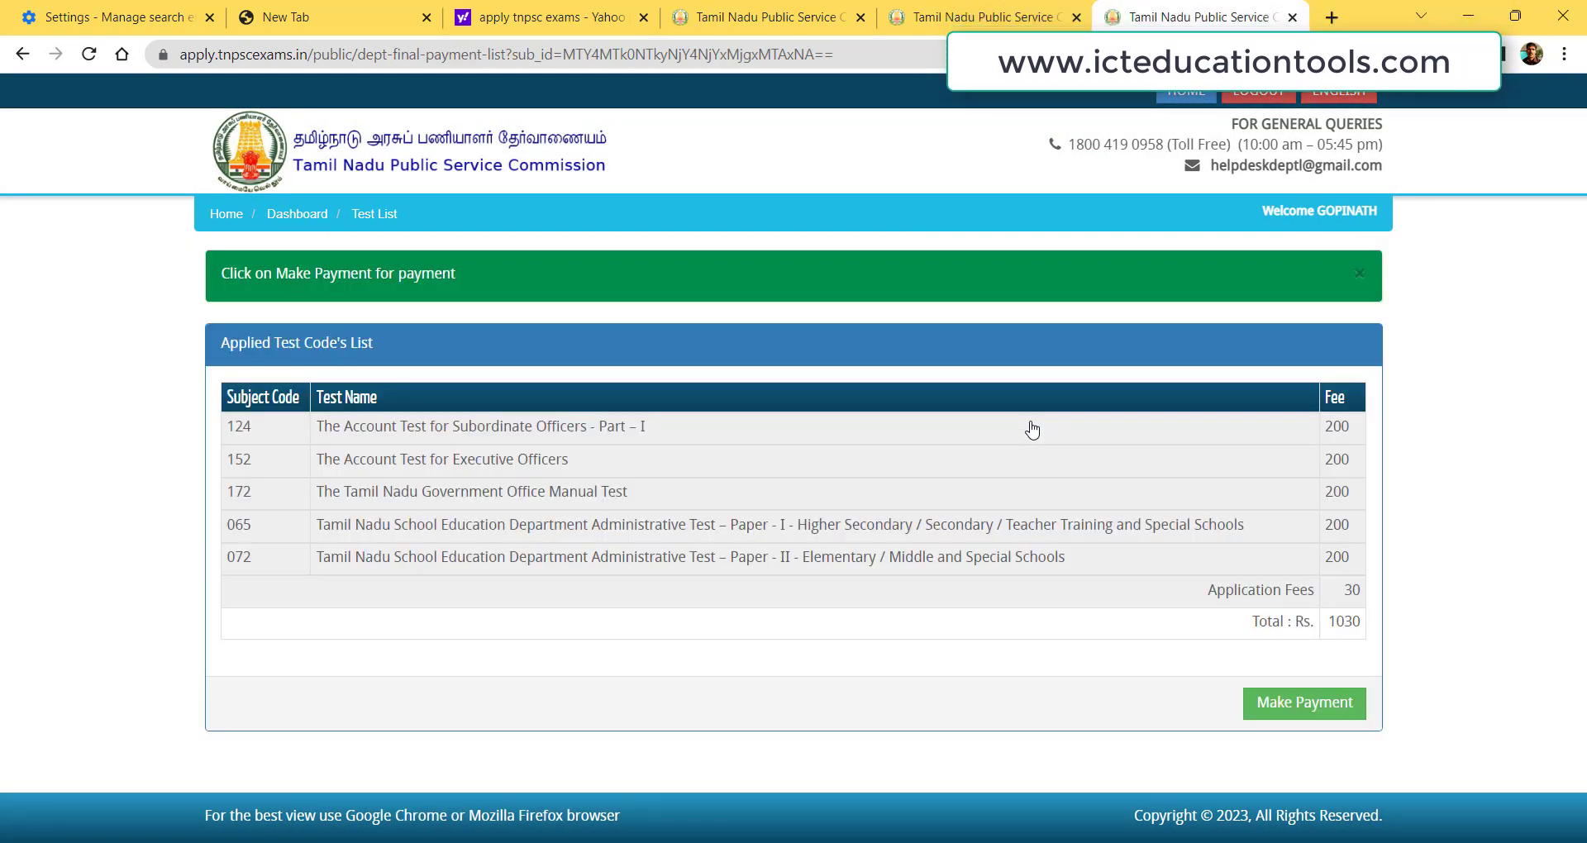
Choose Make Payment and acknowledge the warning message with OK.
{"action": "left_click", "coordinate": [1300, 704]}
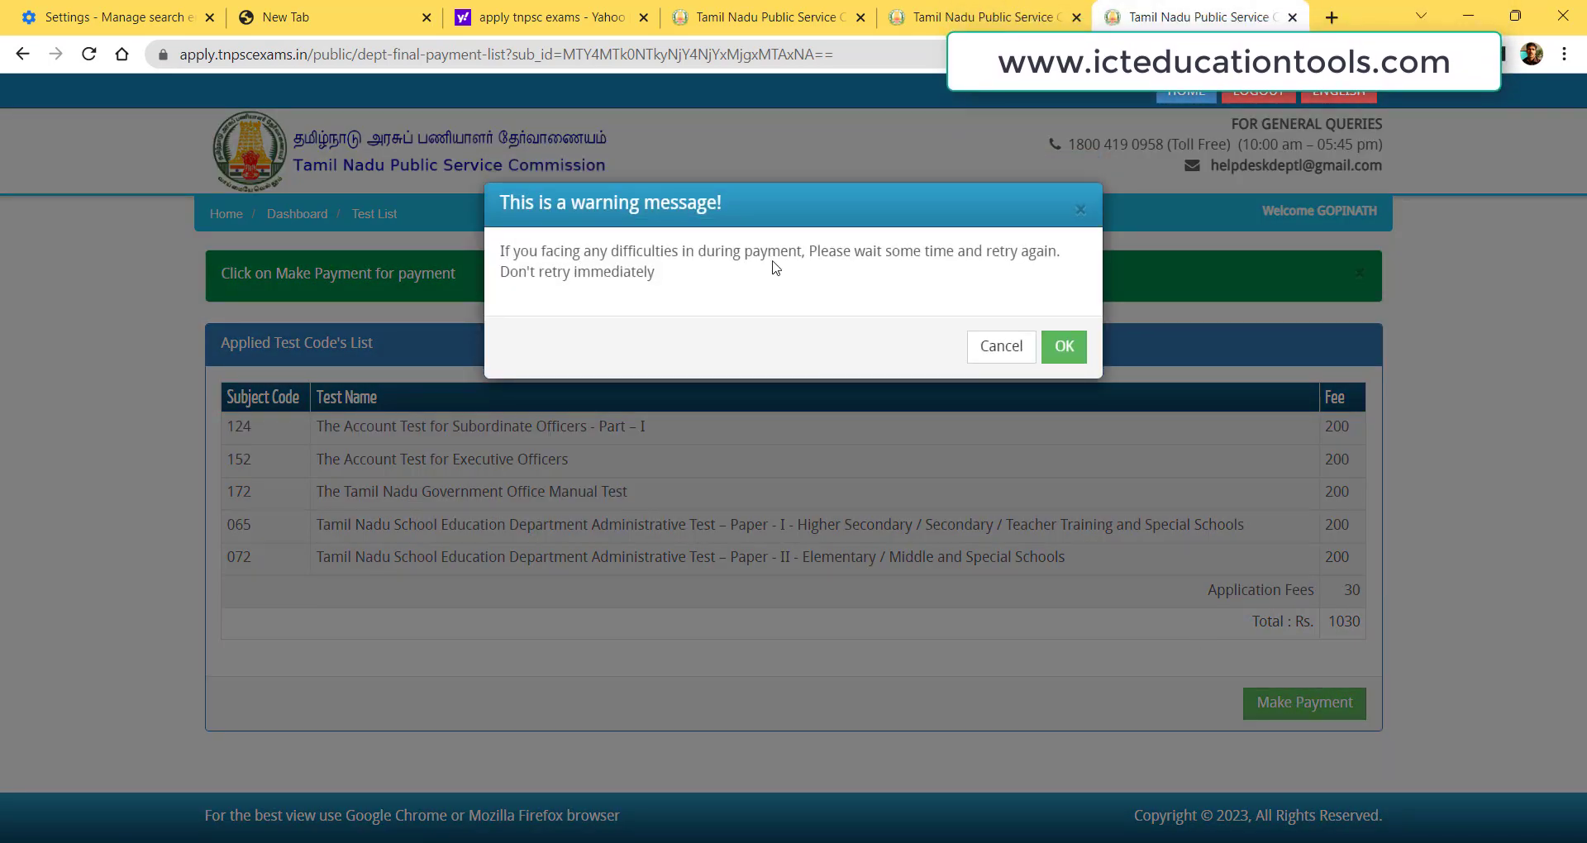
{"action": "left_click", "coordinate": [1066, 351]}
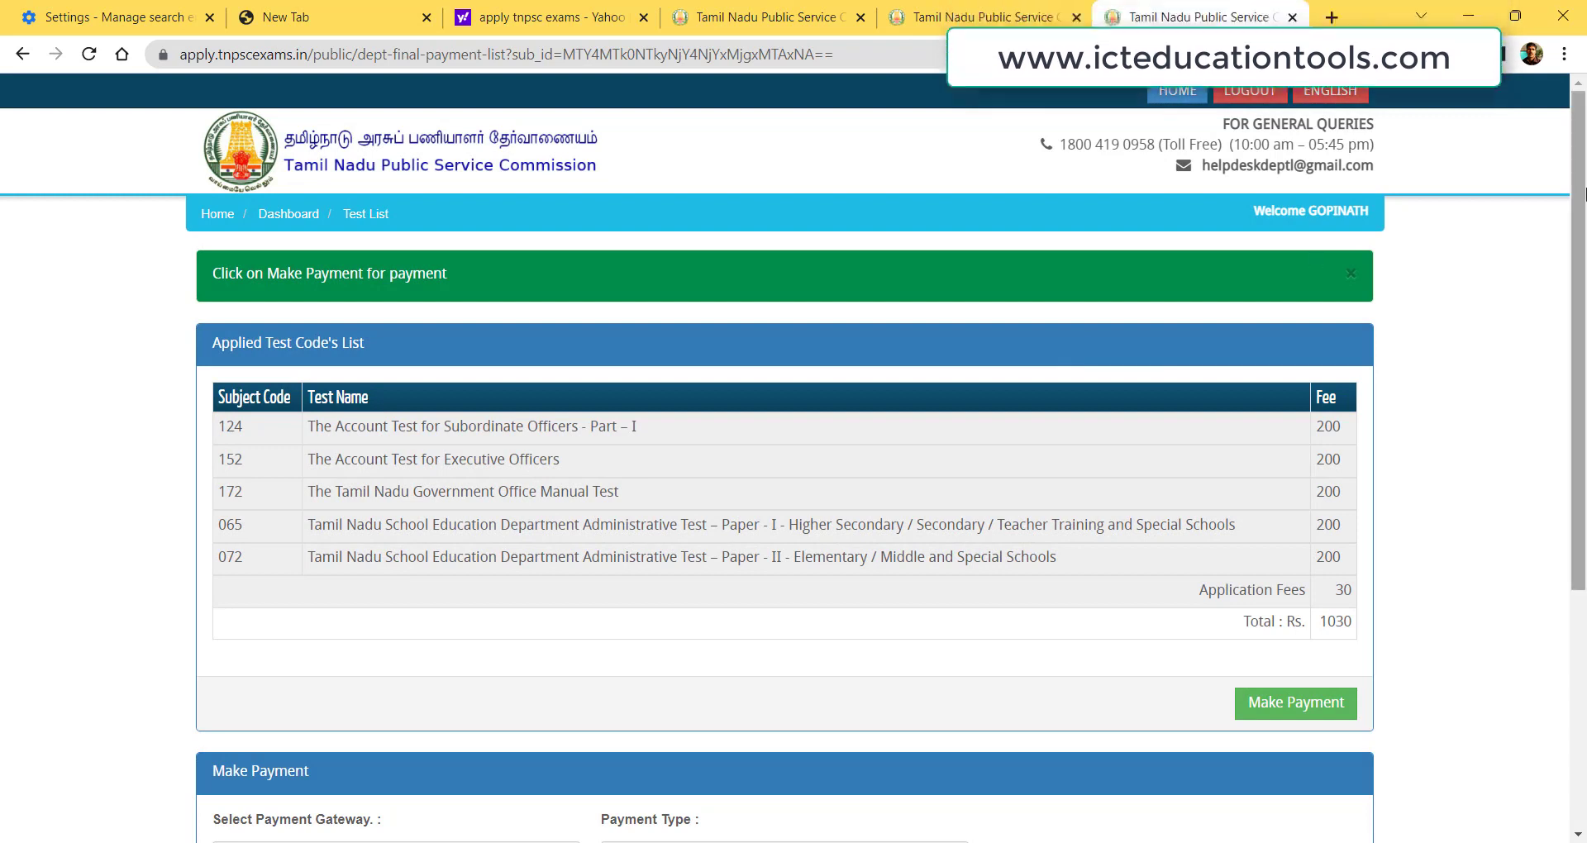
Set the payment gateway to SBI and the payment type to ONLINE.
{"action": "left_click_drag", "start_coordinate": [1582, 156], "coordinate": [1583, 434]}
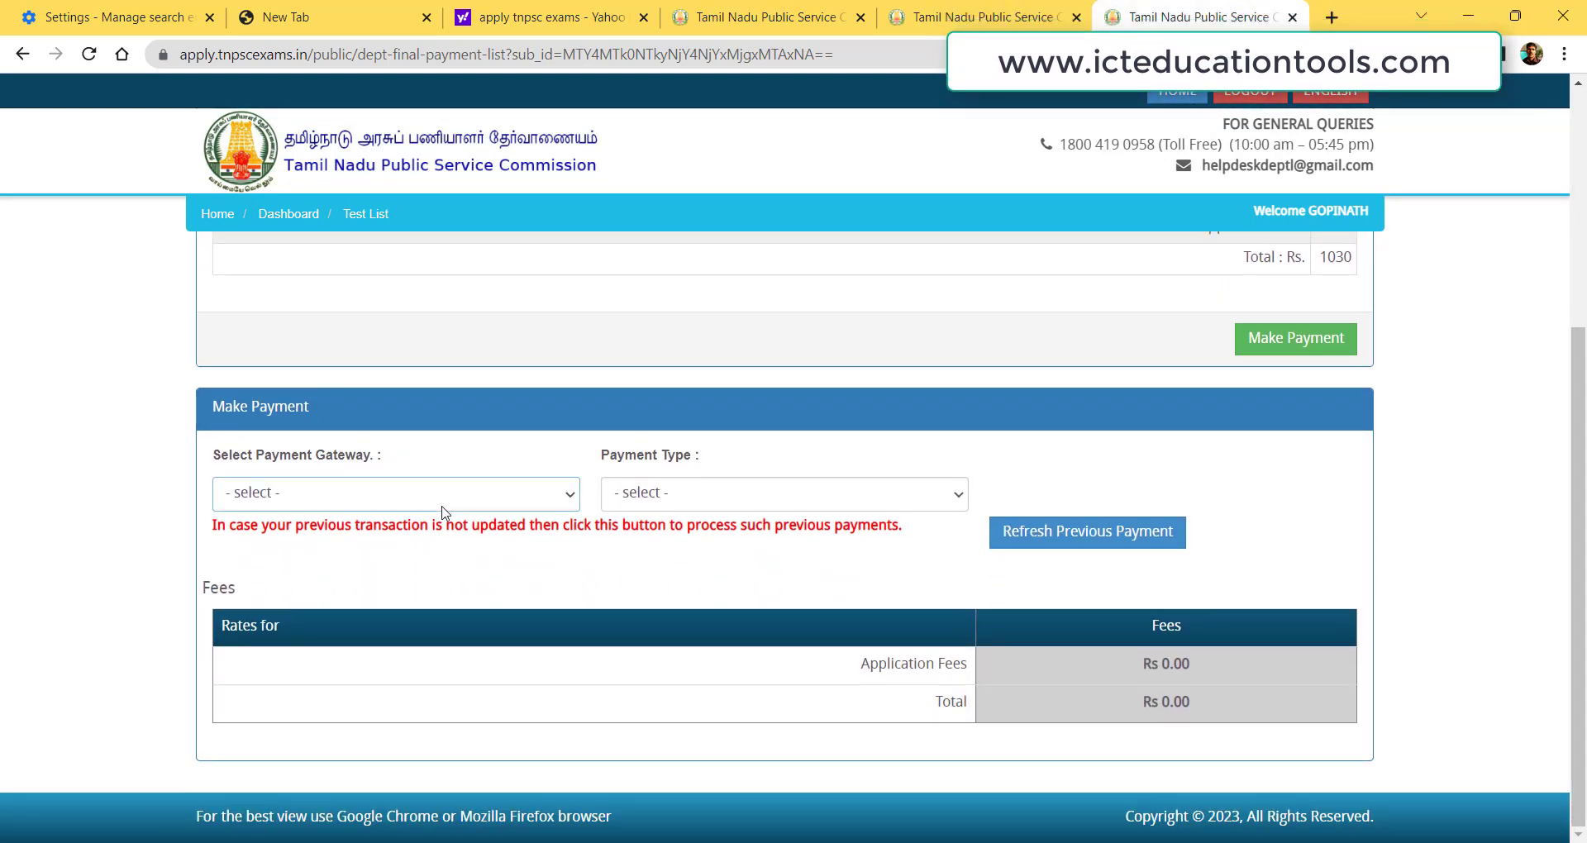
{"action": "left_click", "coordinate": [375, 501]}
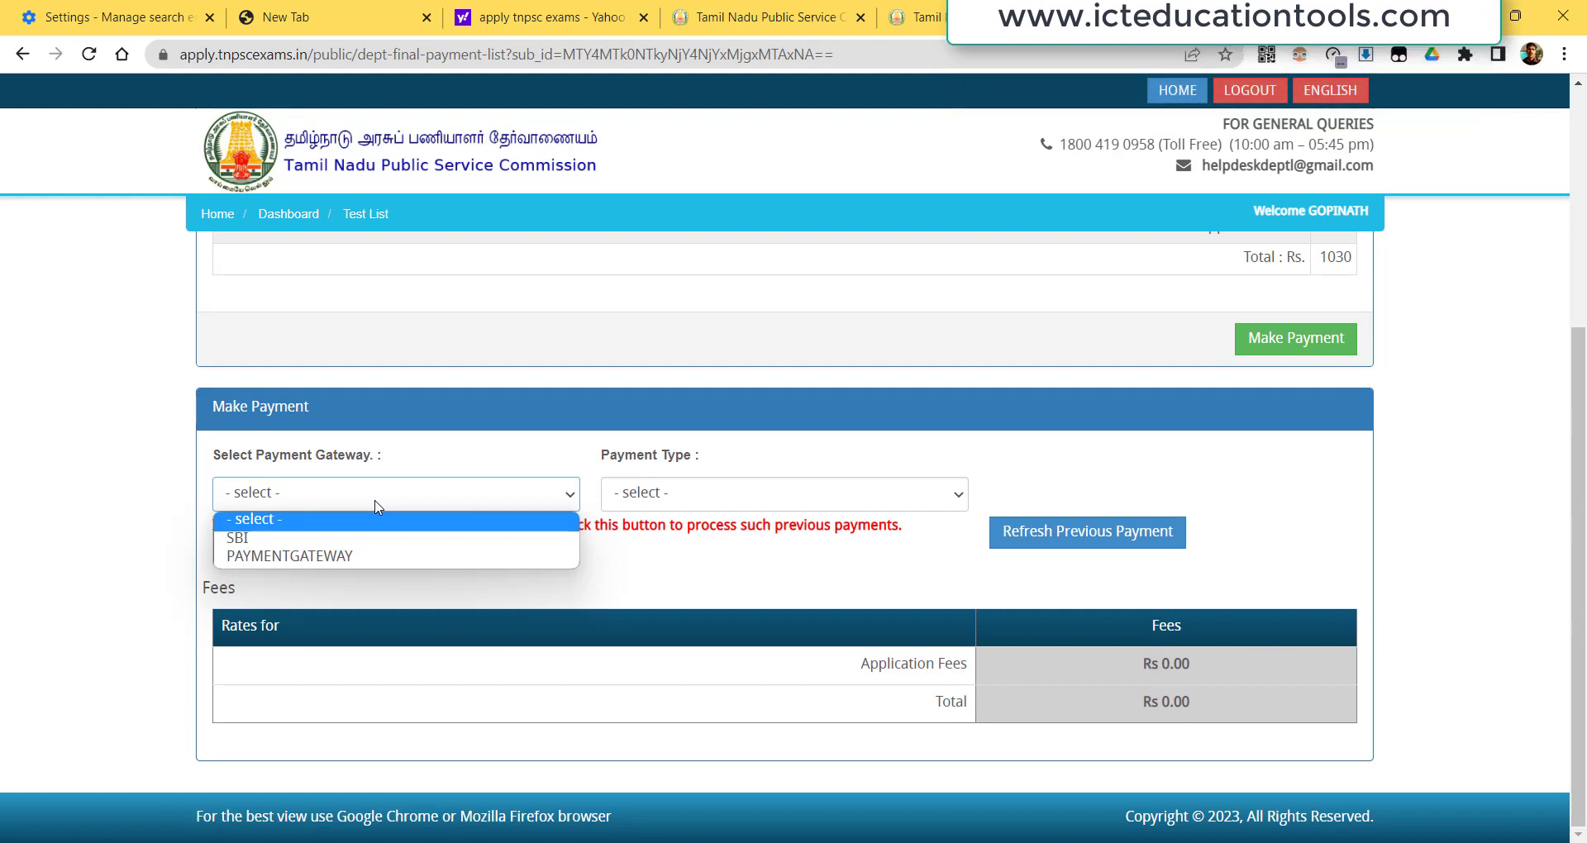
{"action": "left_click", "coordinate": [289, 539]}
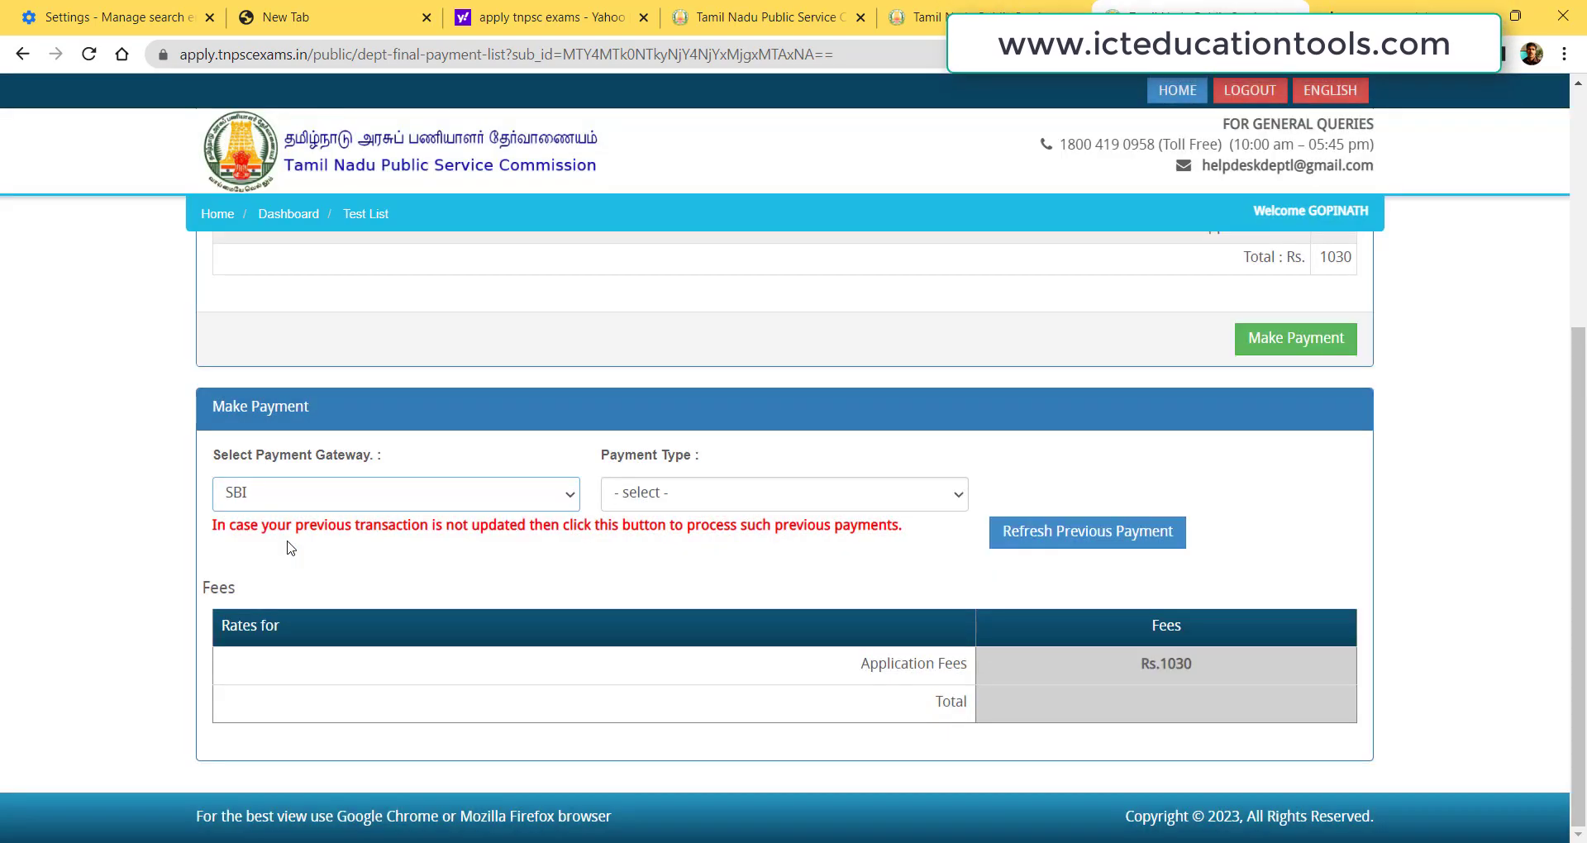
{"action": "left_click", "coordinate": [505, 501]}
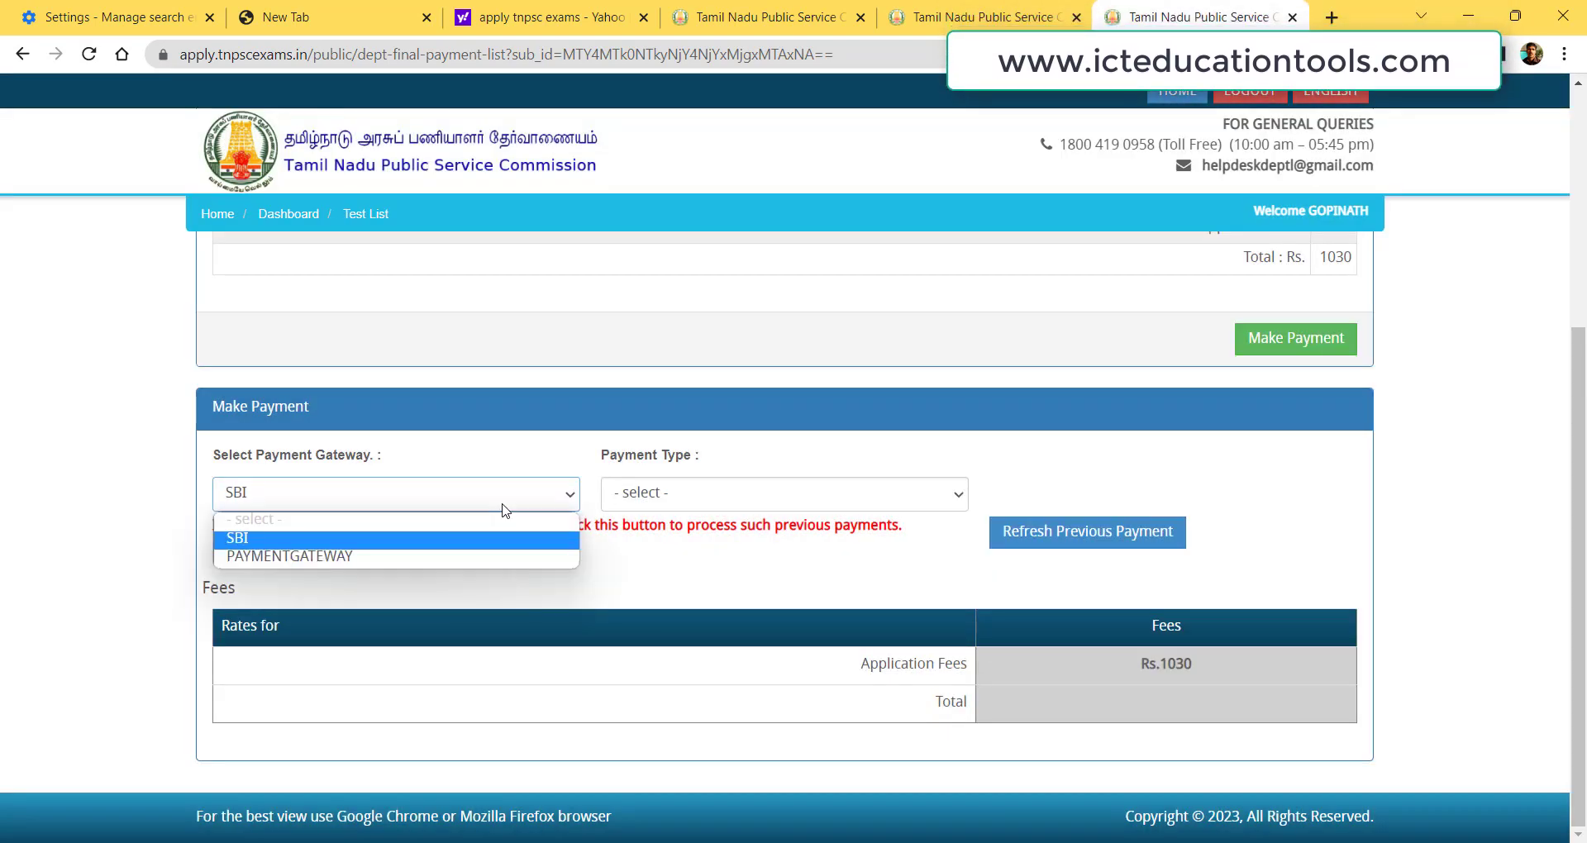
{"action": "left_click", "coordinate": [370, 554]}
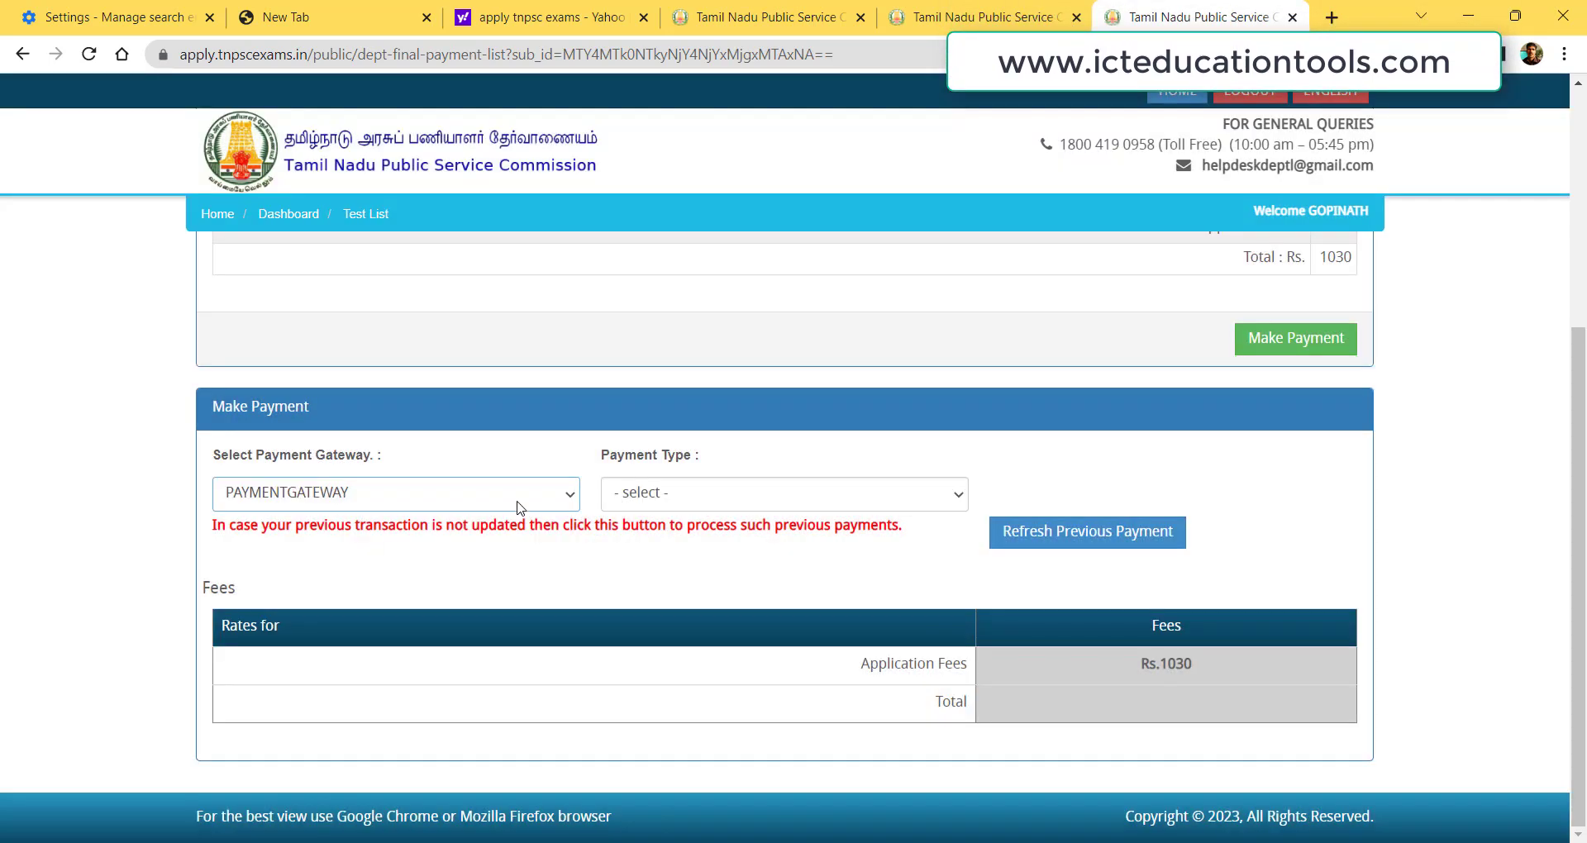
{"action": "left_click", "coordinate": [697, 497]}
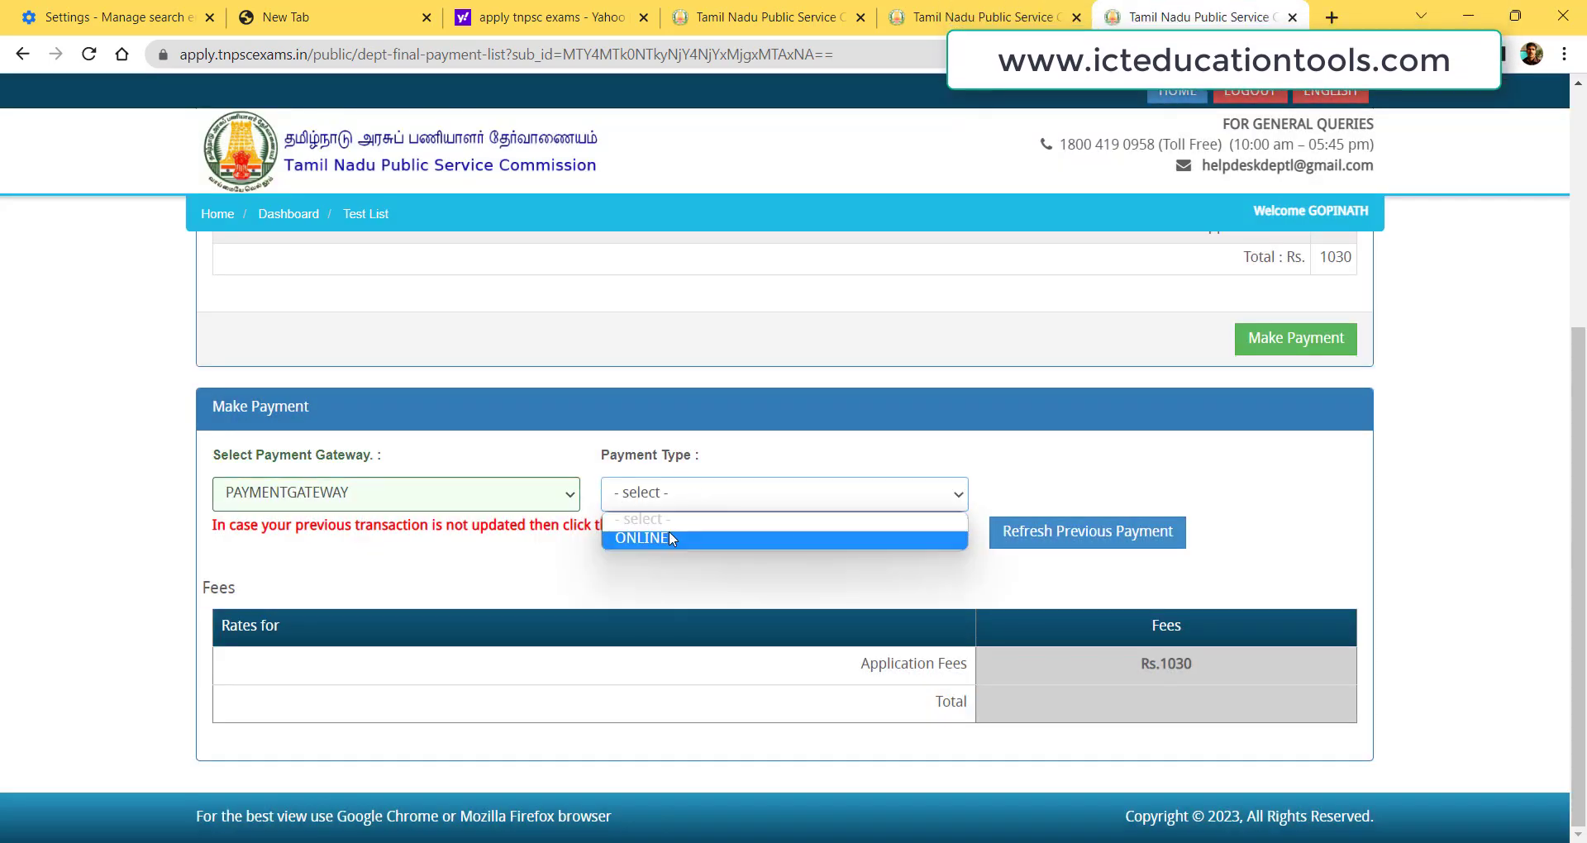
{"action": "left_click", "coordinate": [491, 519]}
{"action": "left_click", "coordinate": [407, 500]}
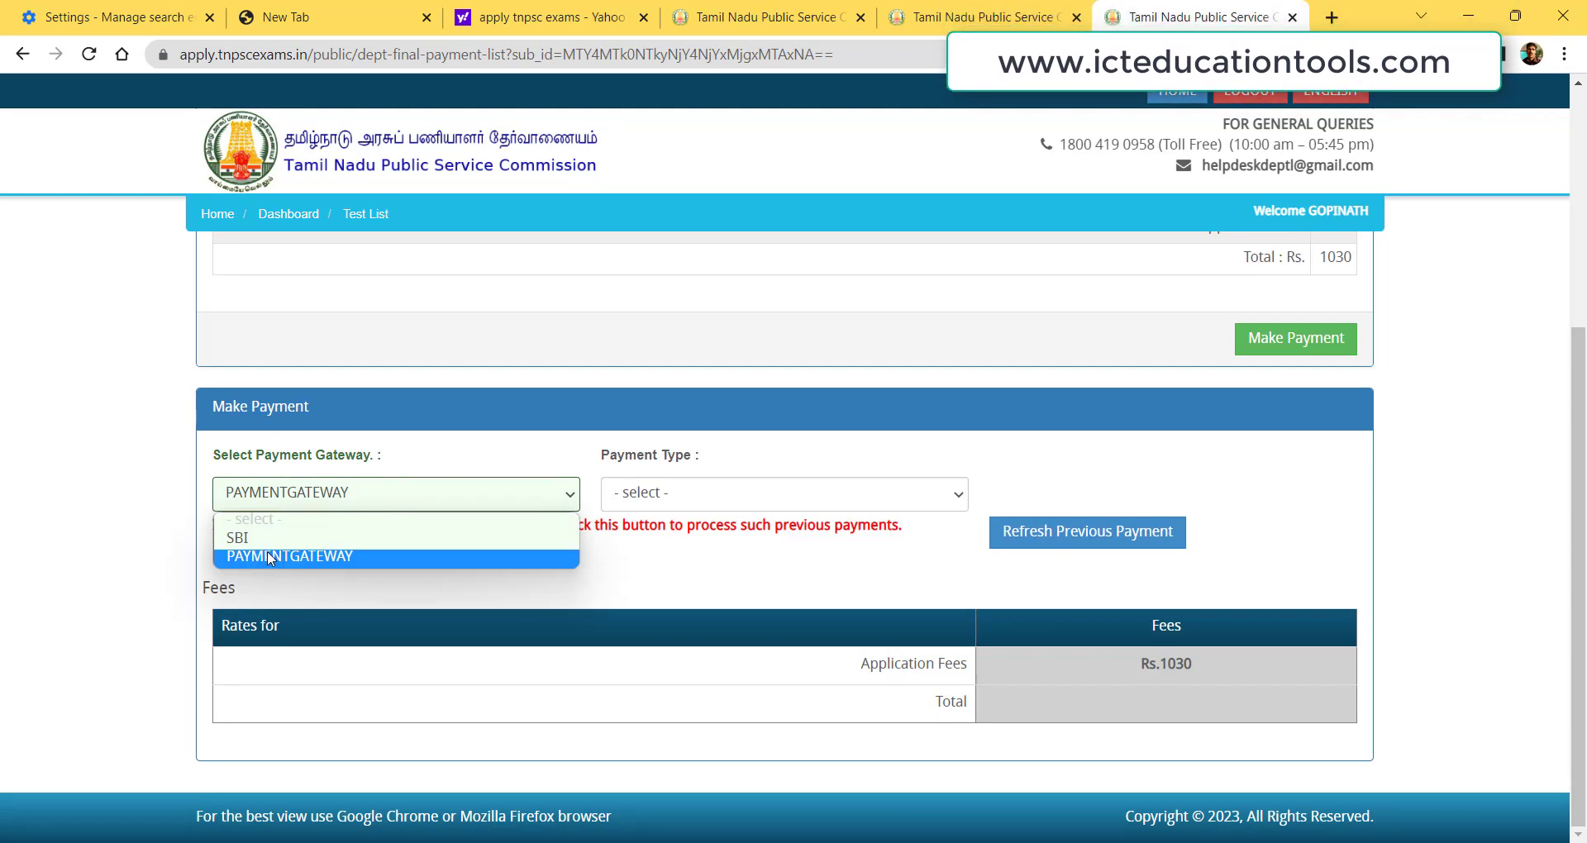
{"action": "left_click", "coordinate": [261, 539]}
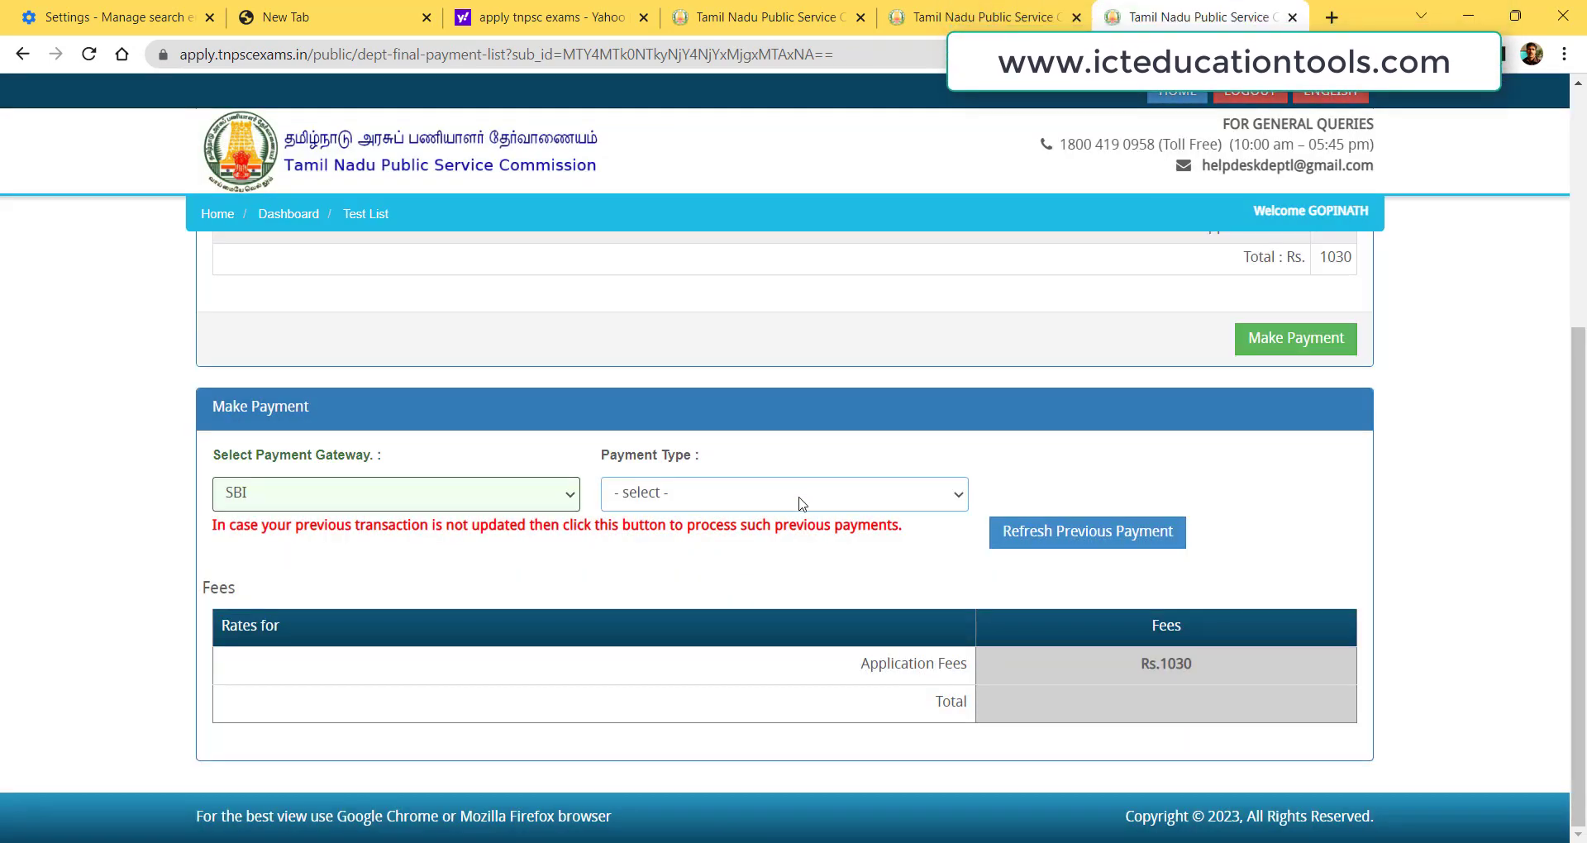
{"action": "left_click", "coordinate": [801, 498]}
{"action": "left_click", "coordinate": [653, 539]}
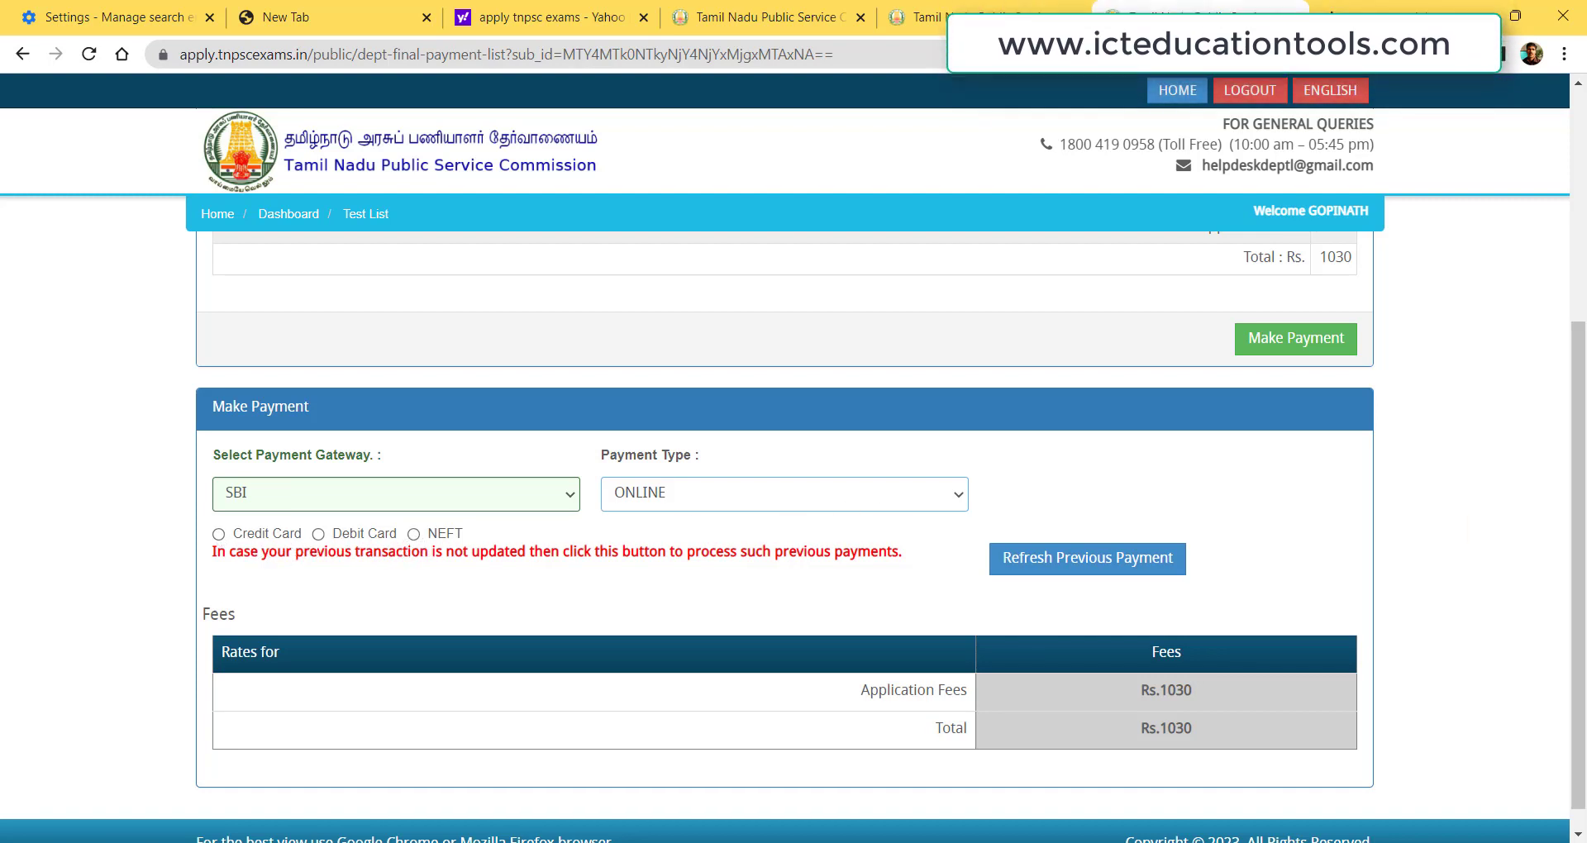
Try PAYMENTGATEWAY as the gateway, then settle back on SBI with ONLINE payment type.
{"action": "scroll", "coordinate": [1580, 608], "scroll_direction": "down", "scroll_amount": 1}
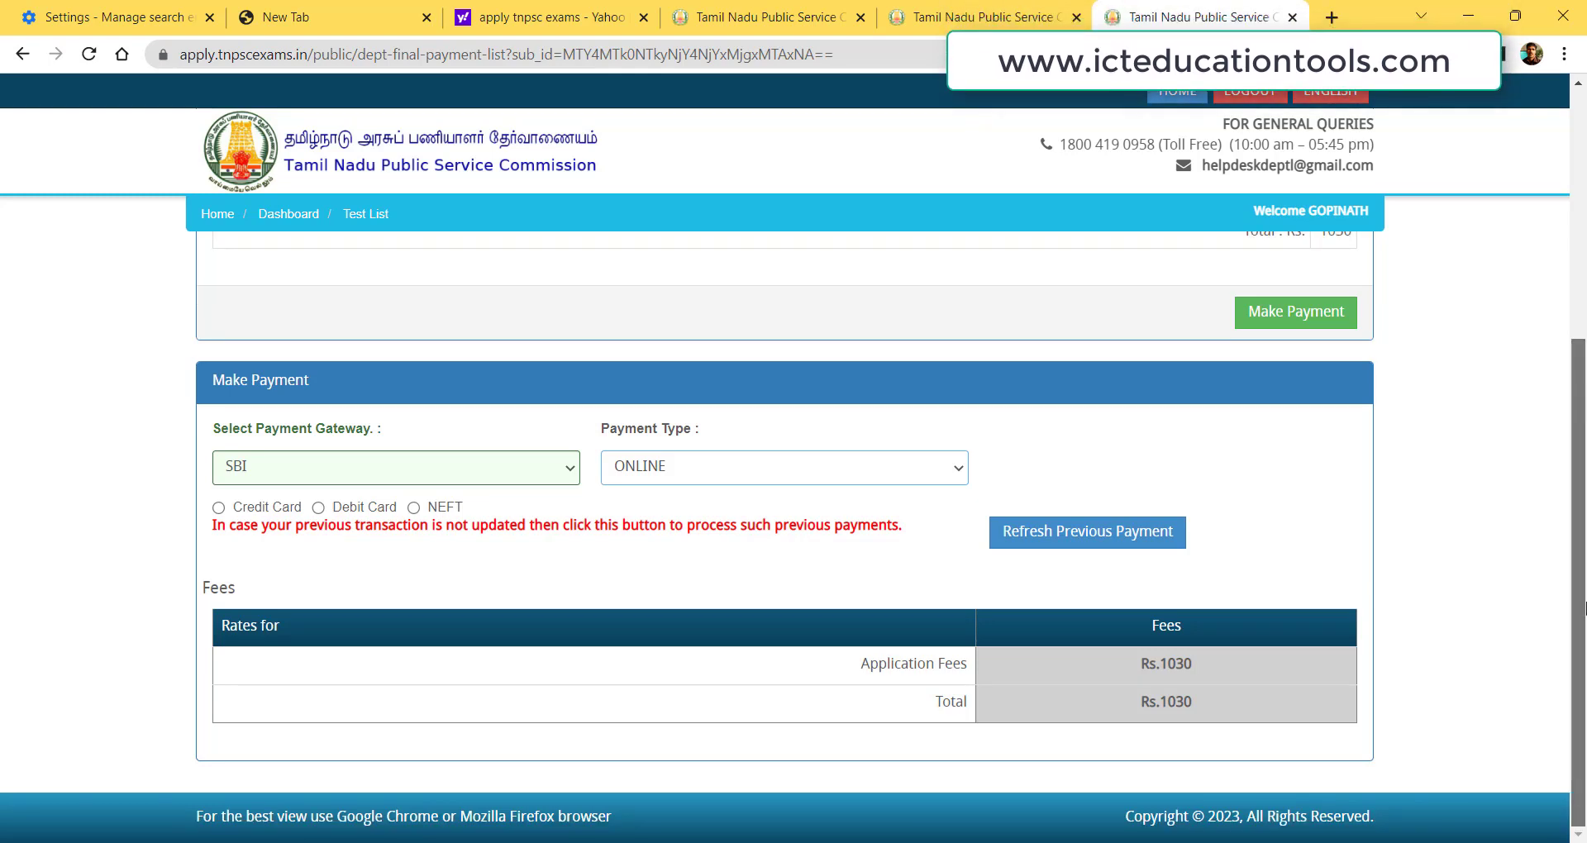
{"action": "left_click", "coordinate": [281, 467]}
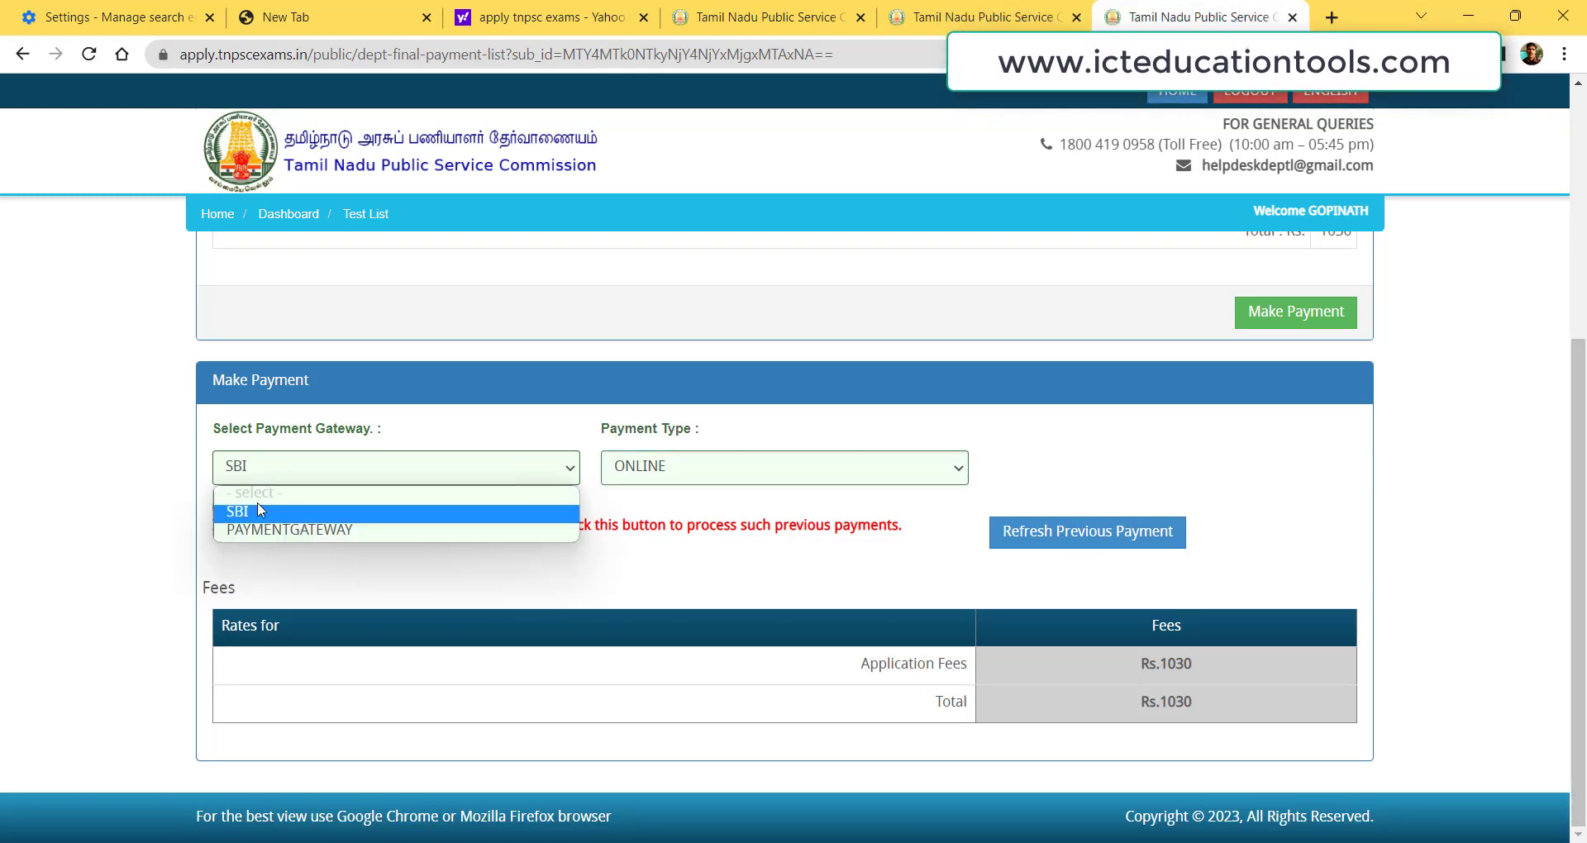
{"action": "left_click", "coordinate": [260, 531]}
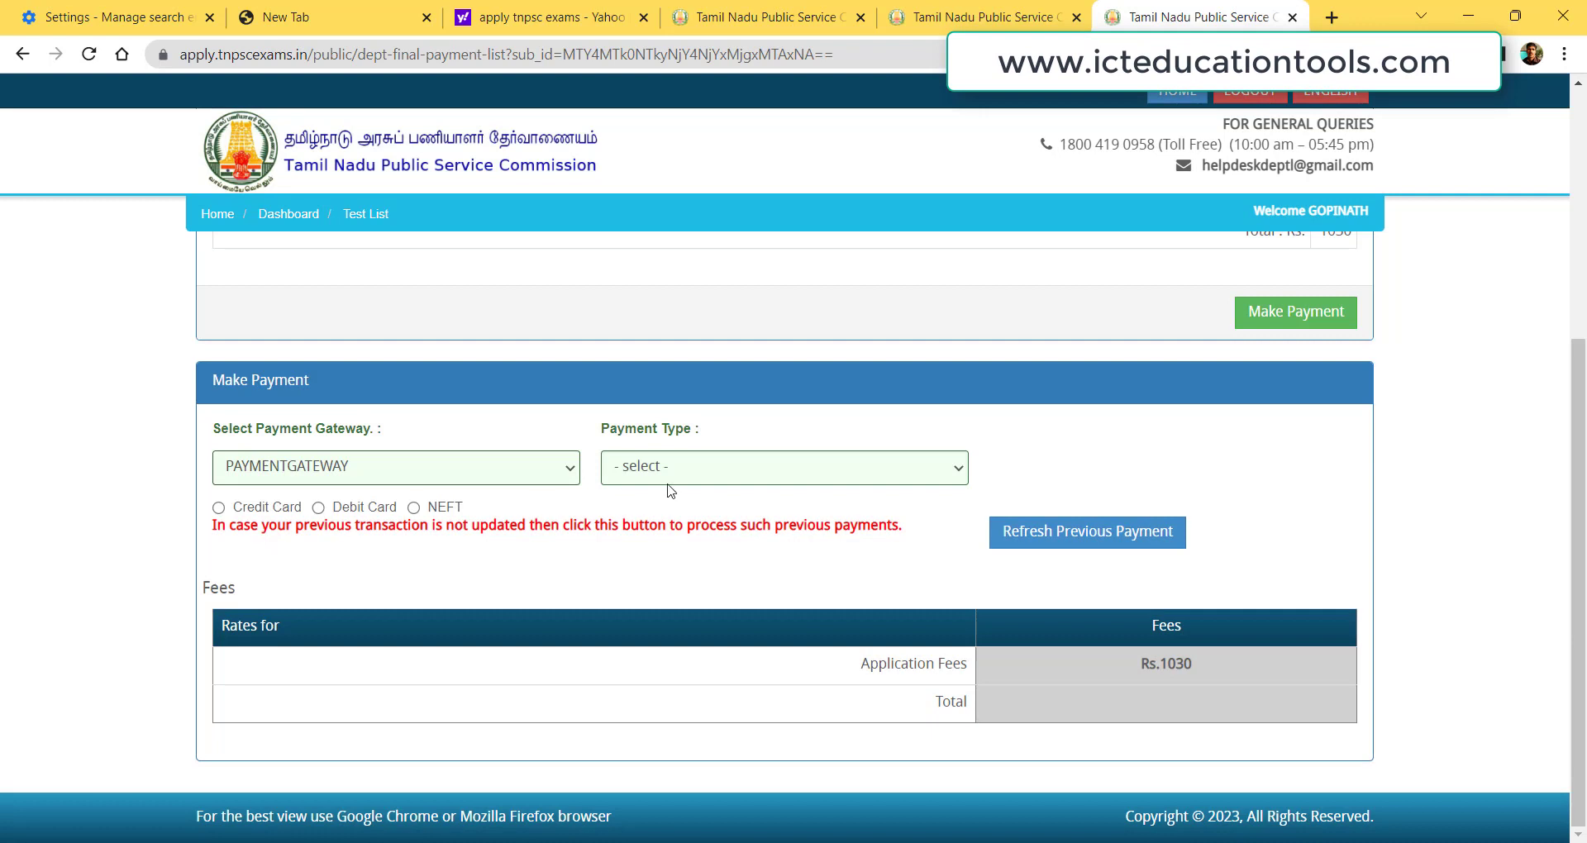
{"action": "left_click", "coordinate": [713, 465]}
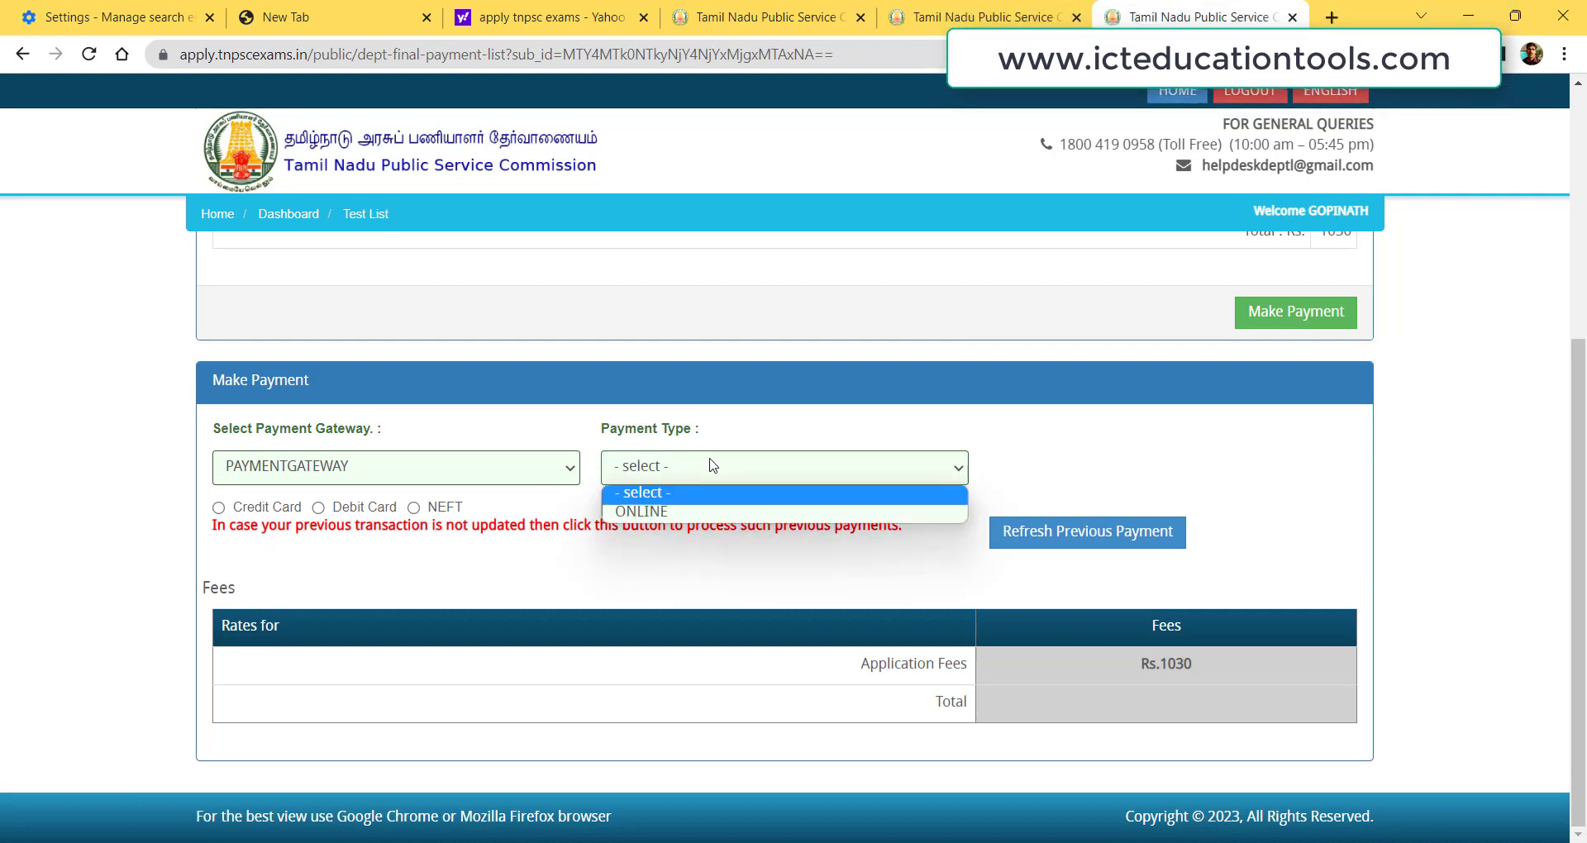
{"action": "left_click", "coordinate": [661, 512]}
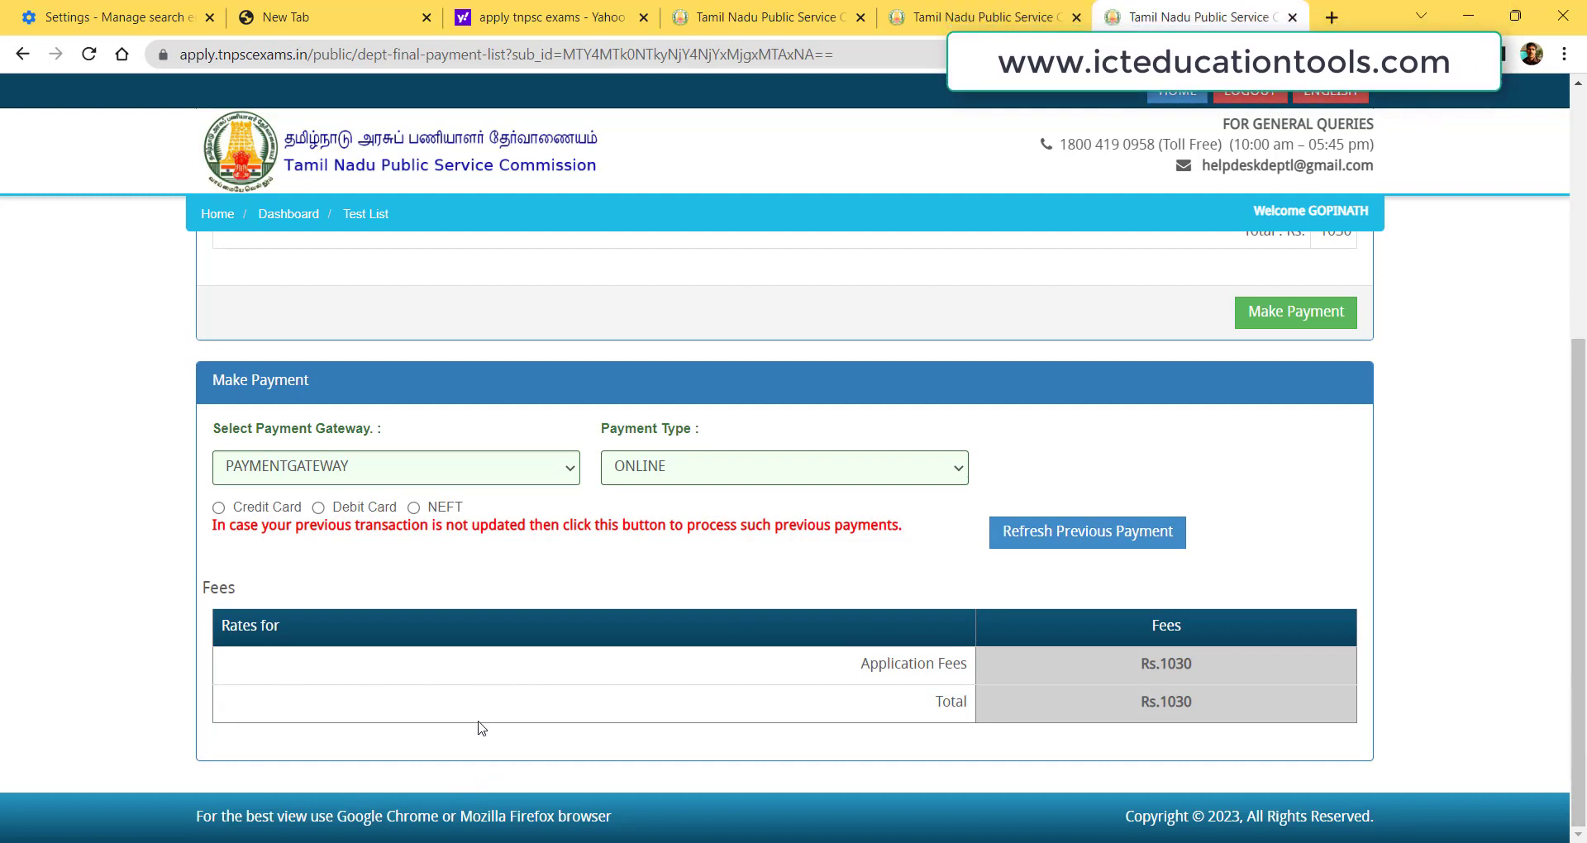
{"action": "left_click", "coordinate": [312, 473]}
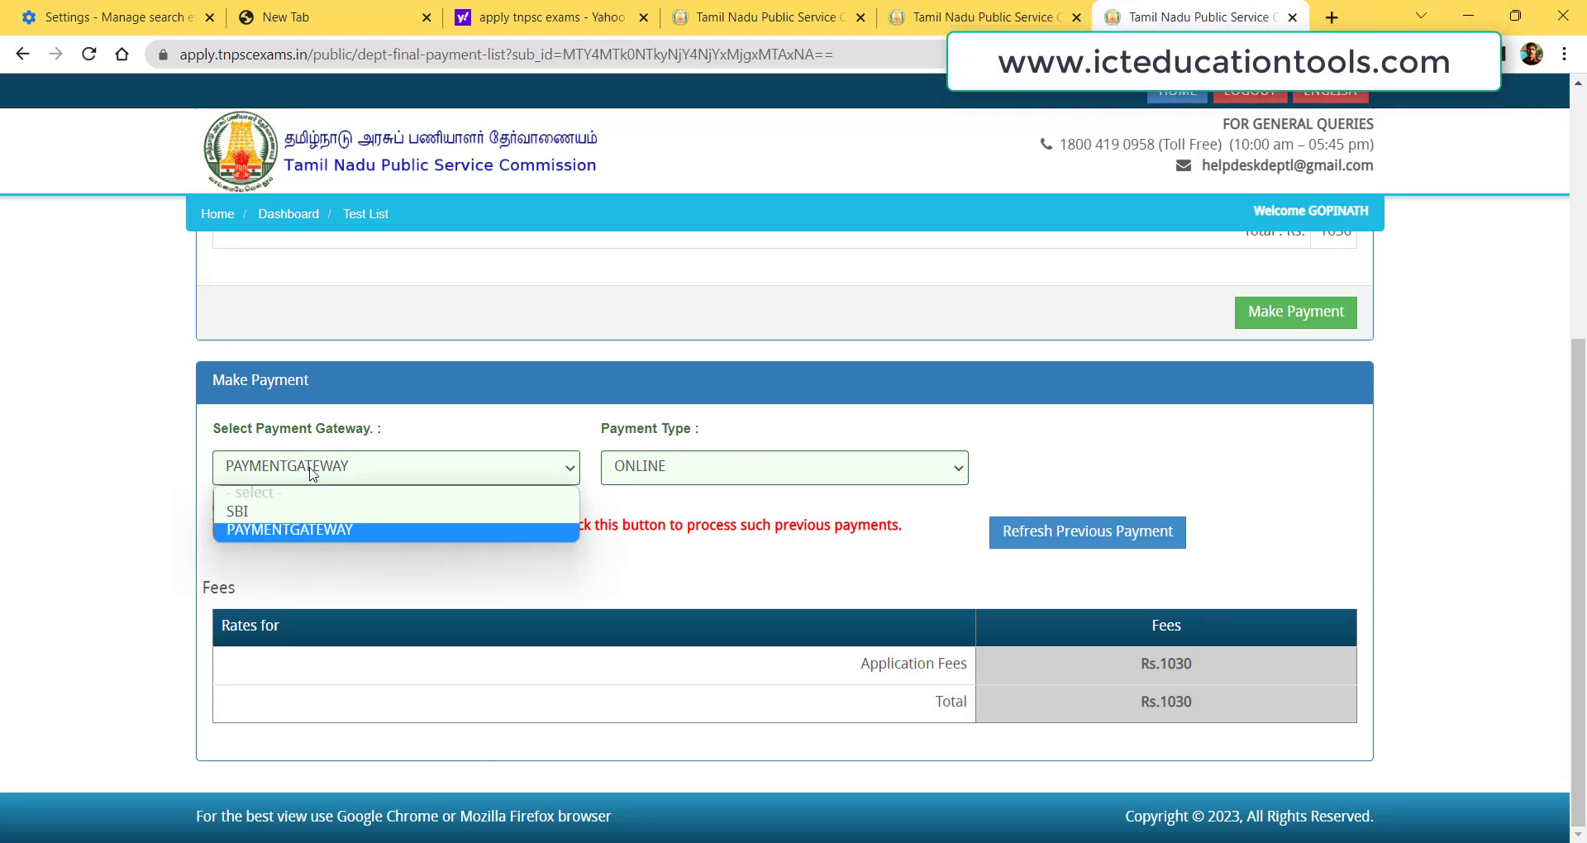
{"action": "left_click", "coordinate": [269, 508]}
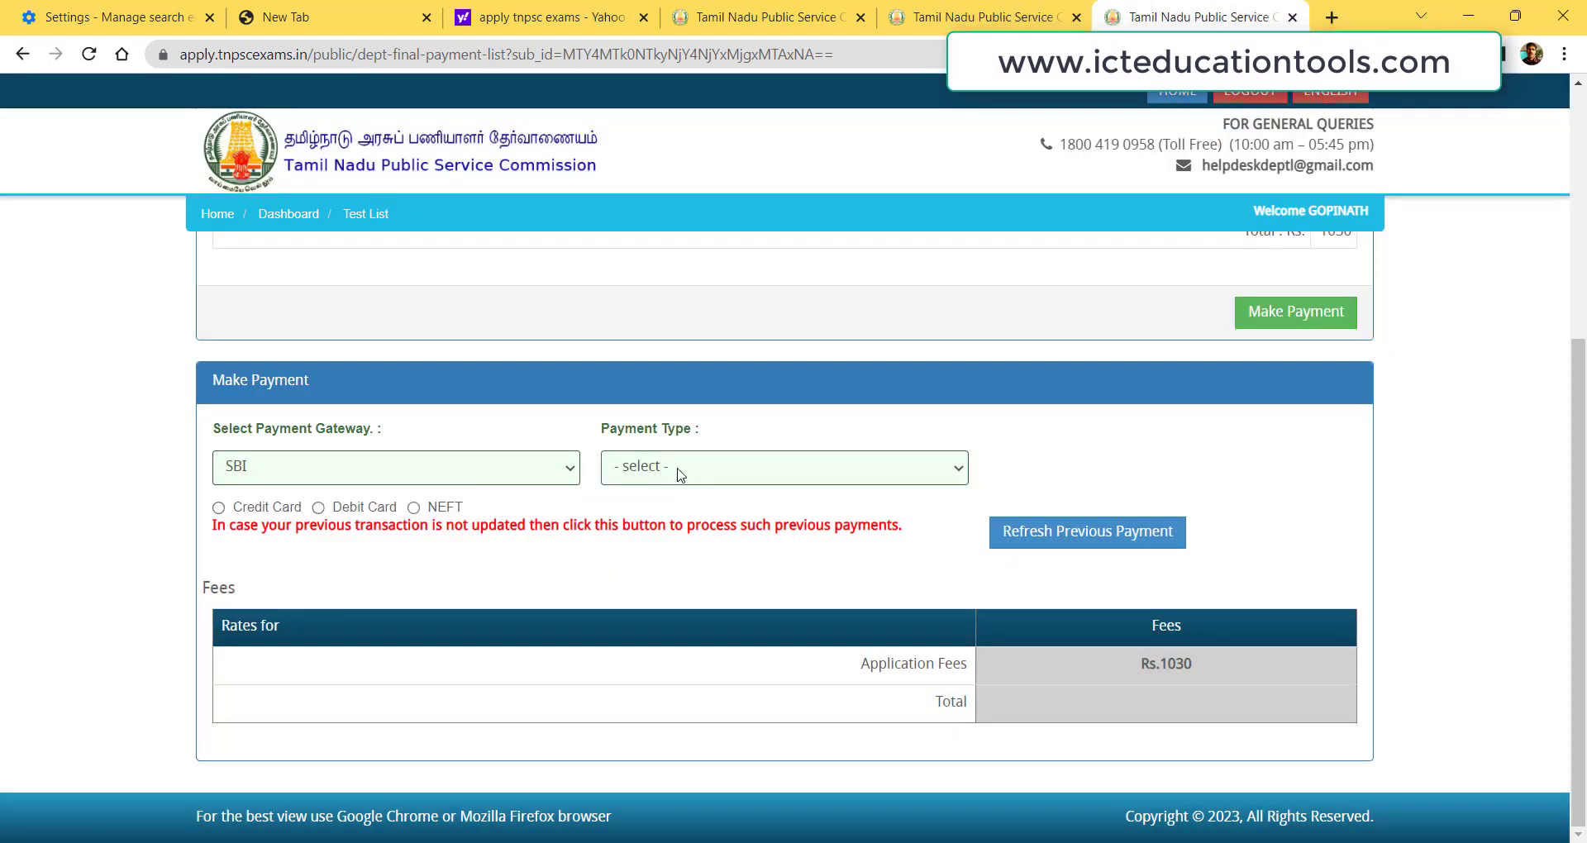
{"action": "left_click", "coordinate": [680, 473]}
{"action": "left_click", "coordinate": [660, 507]}
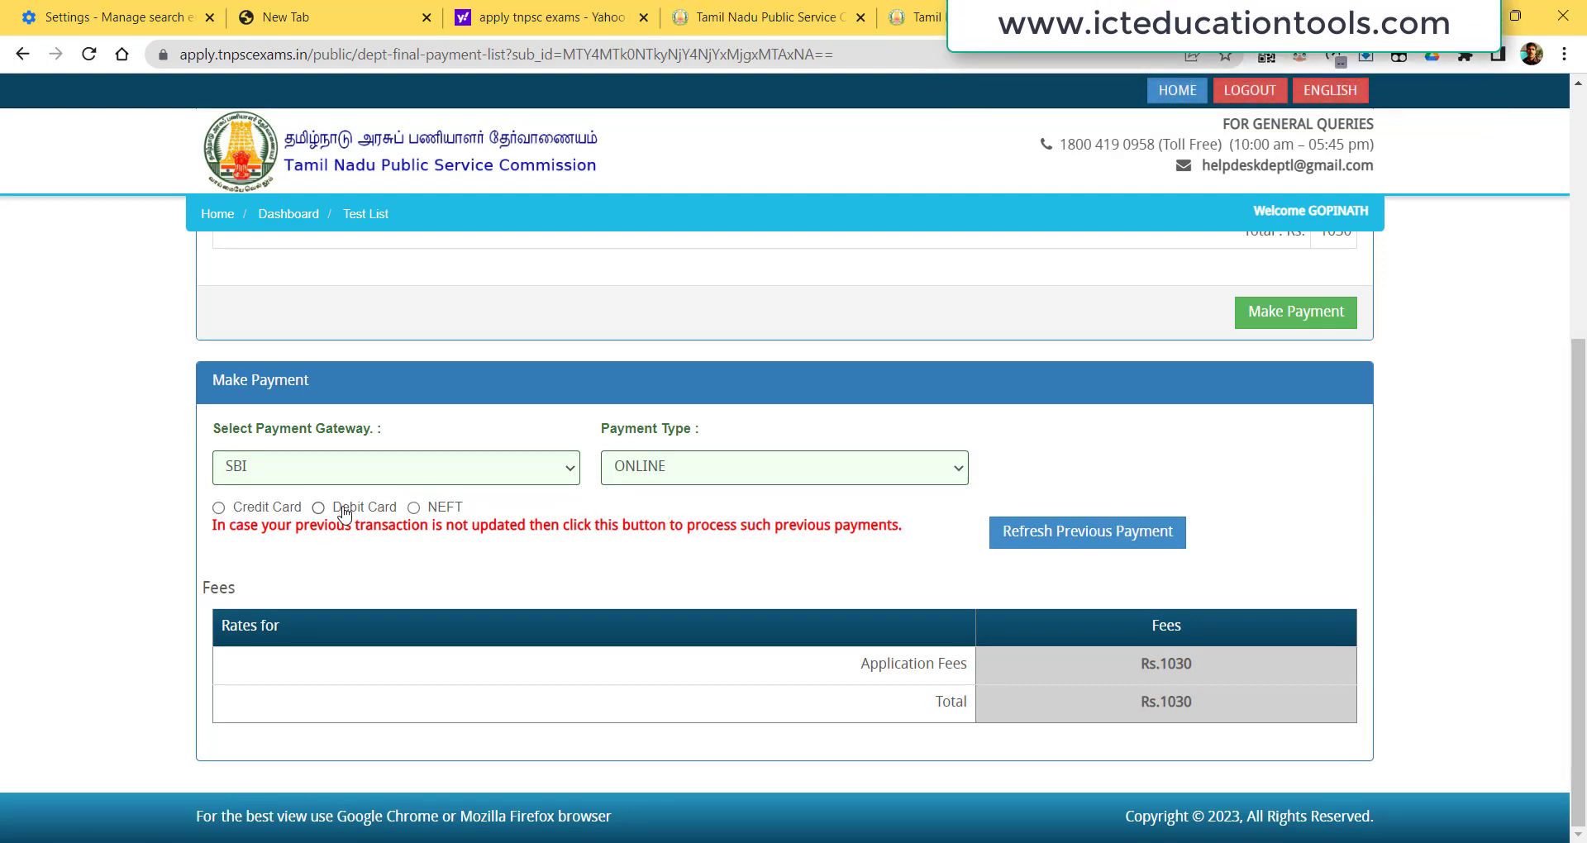
Select Debit Card as the payment method and proceed to pay Rs. 1030.00.
{"action": "left_click", "coordinate": [414, 508]}
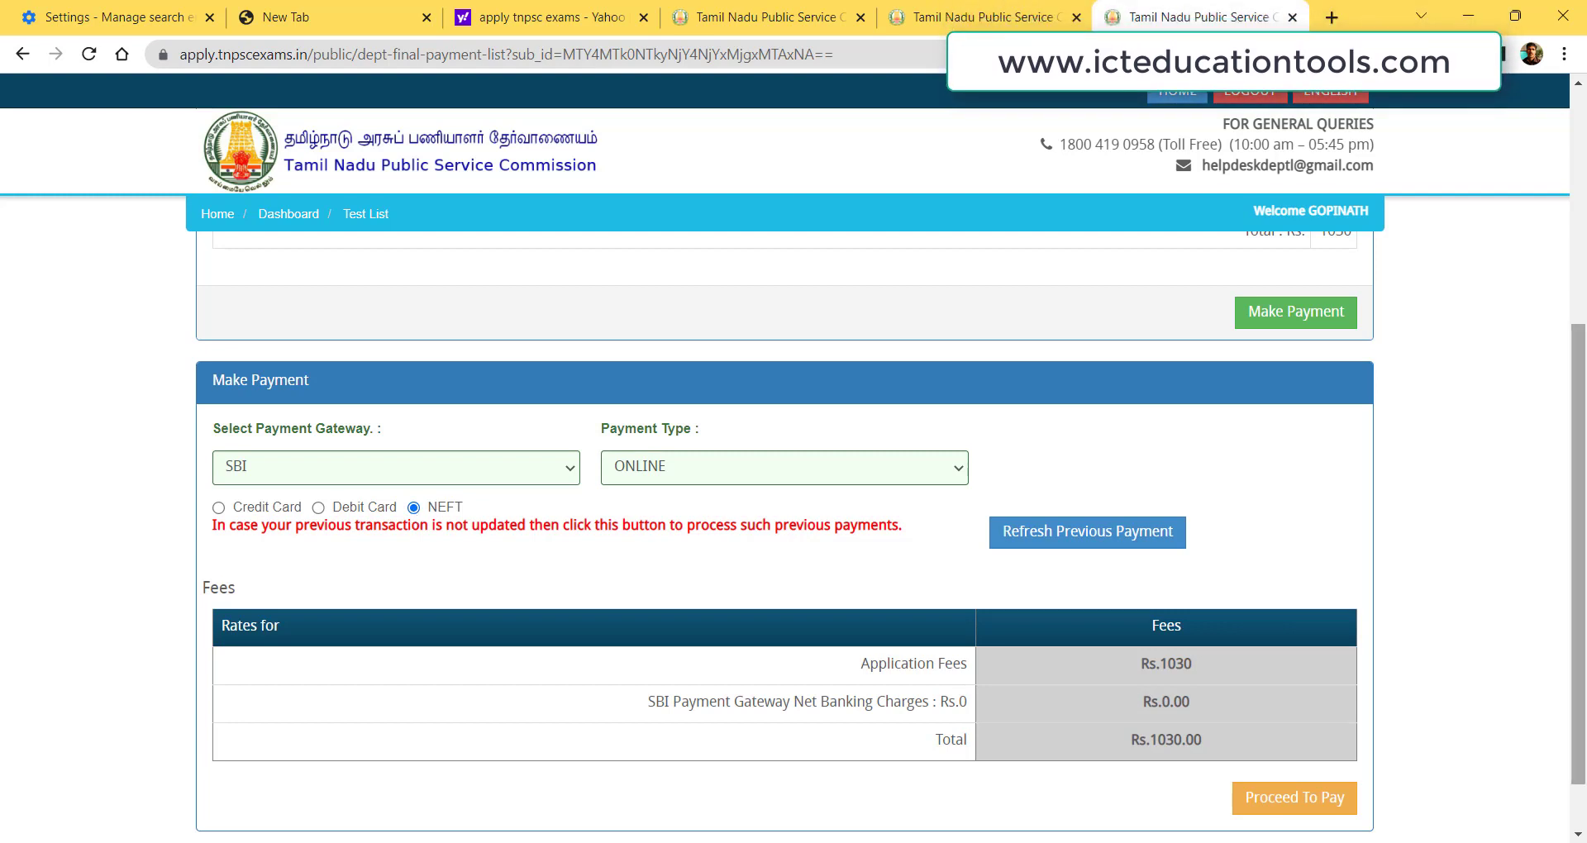
{"action": "scroll", "coordinate": [1580, 618], "scroll_direction": "down", "scroll_amount": 2}
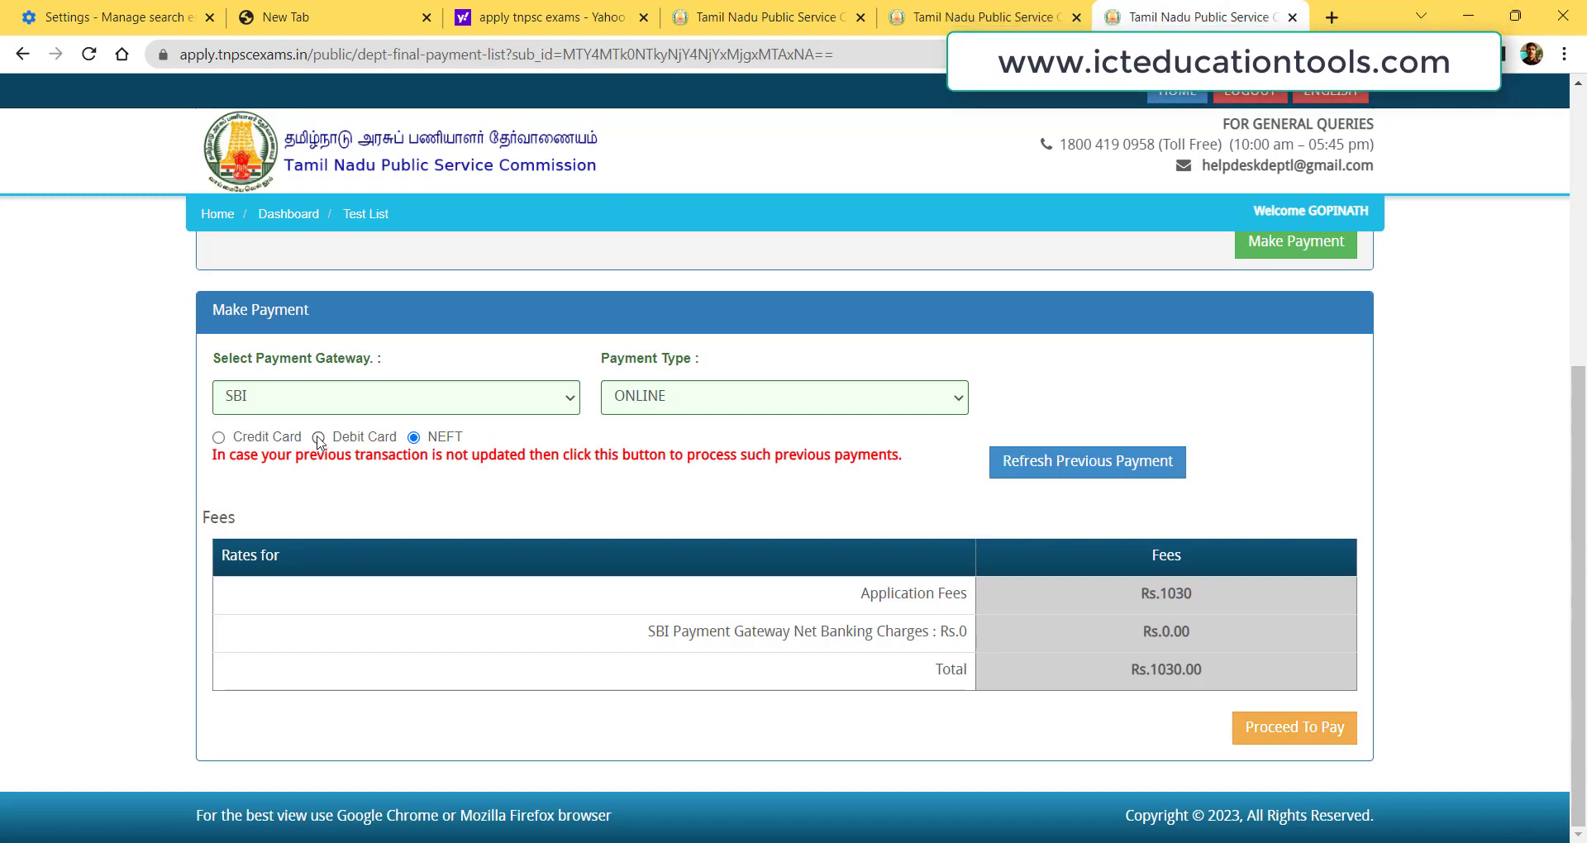
{"action": "left_click", "coordinate": [288, 427]}
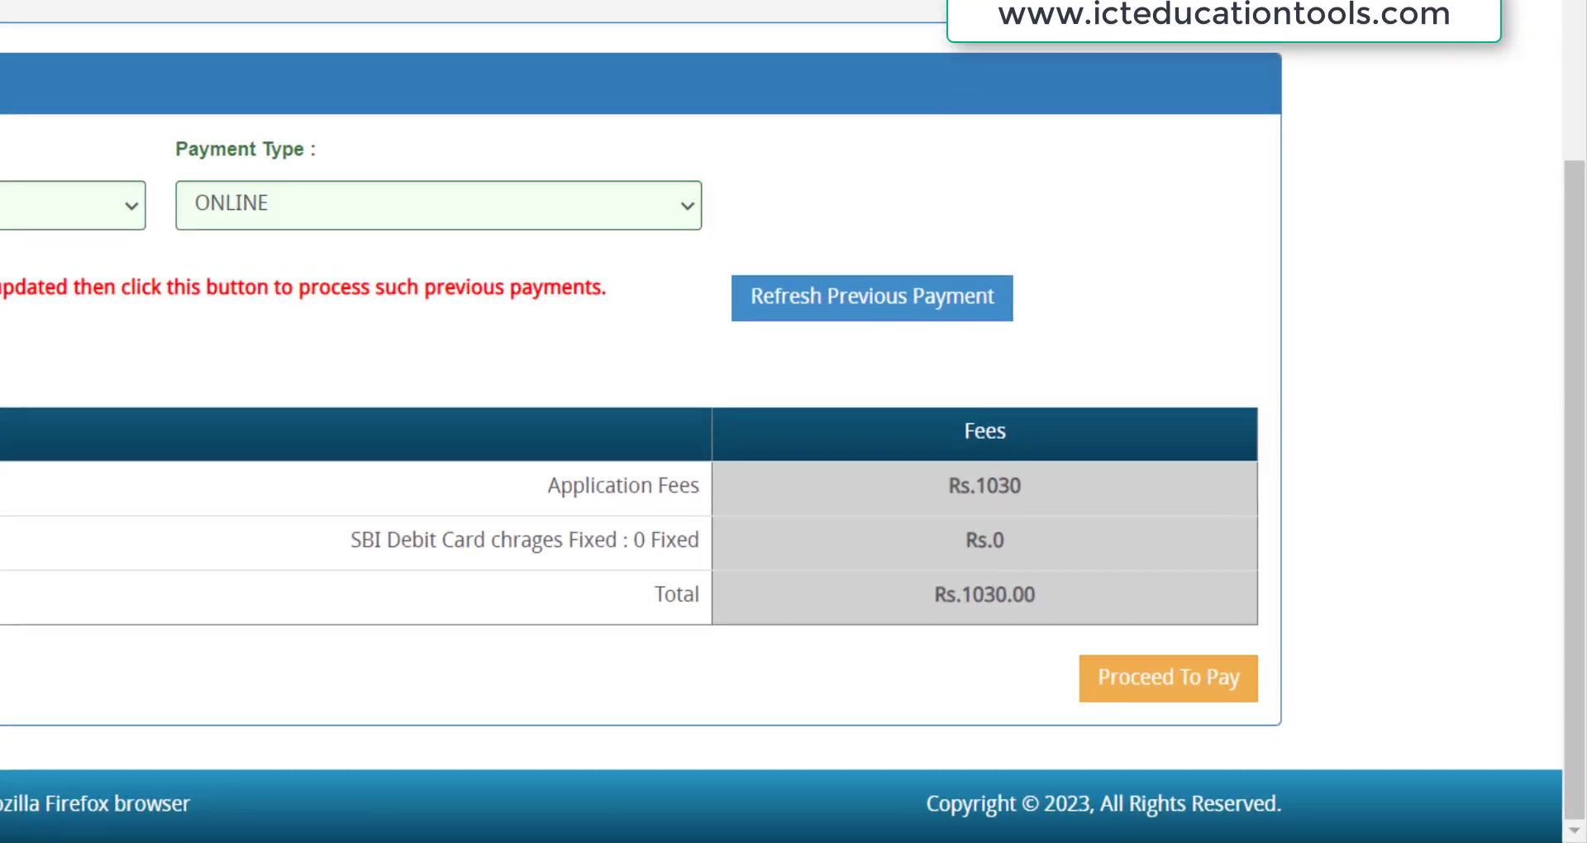
{"action": "key", "text": "Down"}
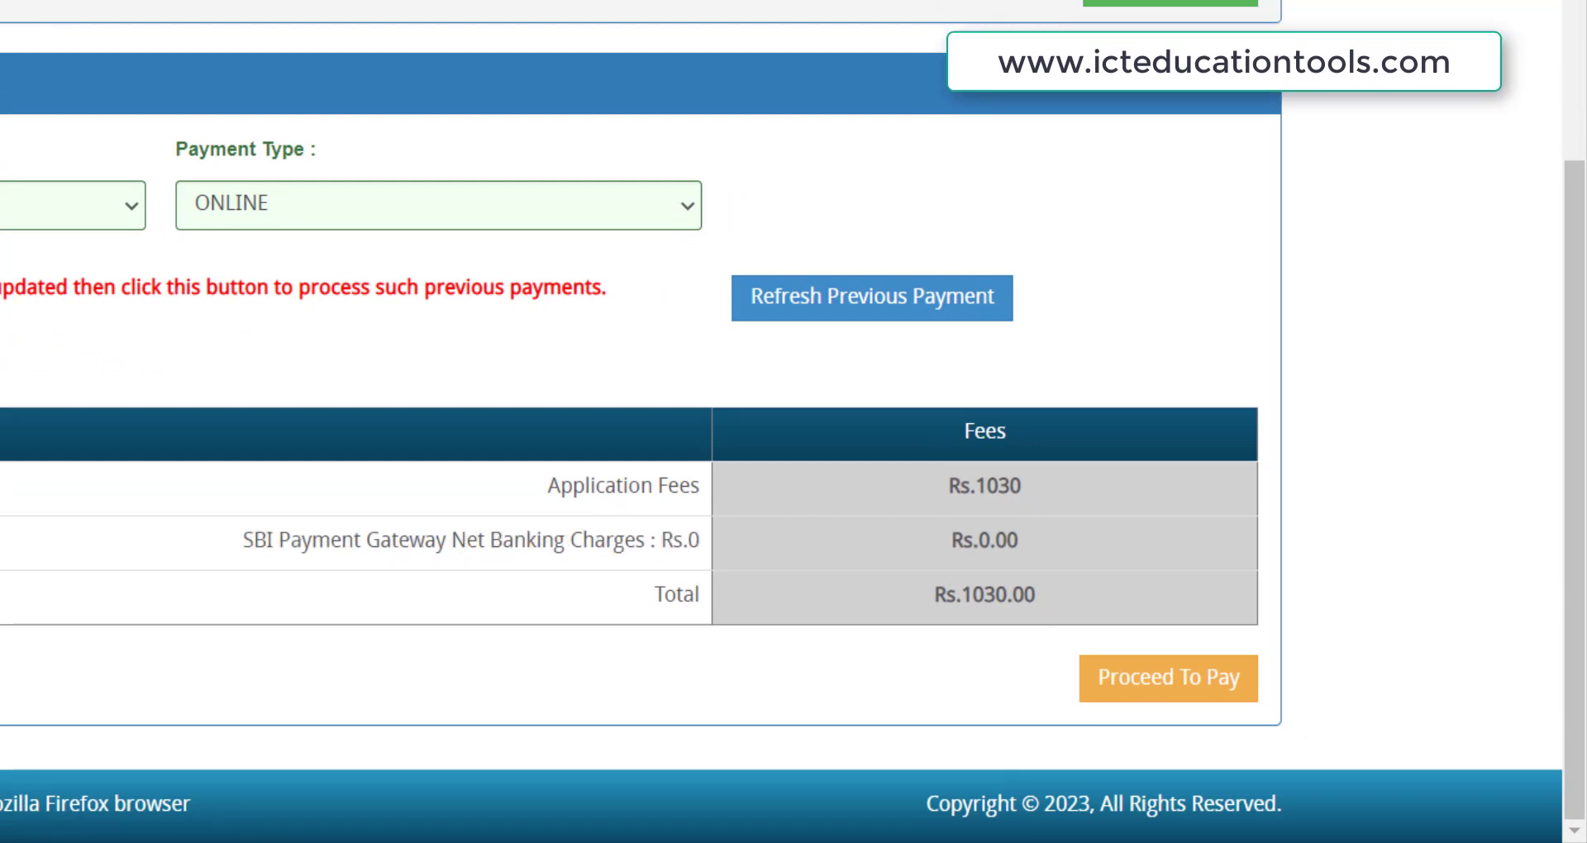
{"action": "key", "text": "Down"}
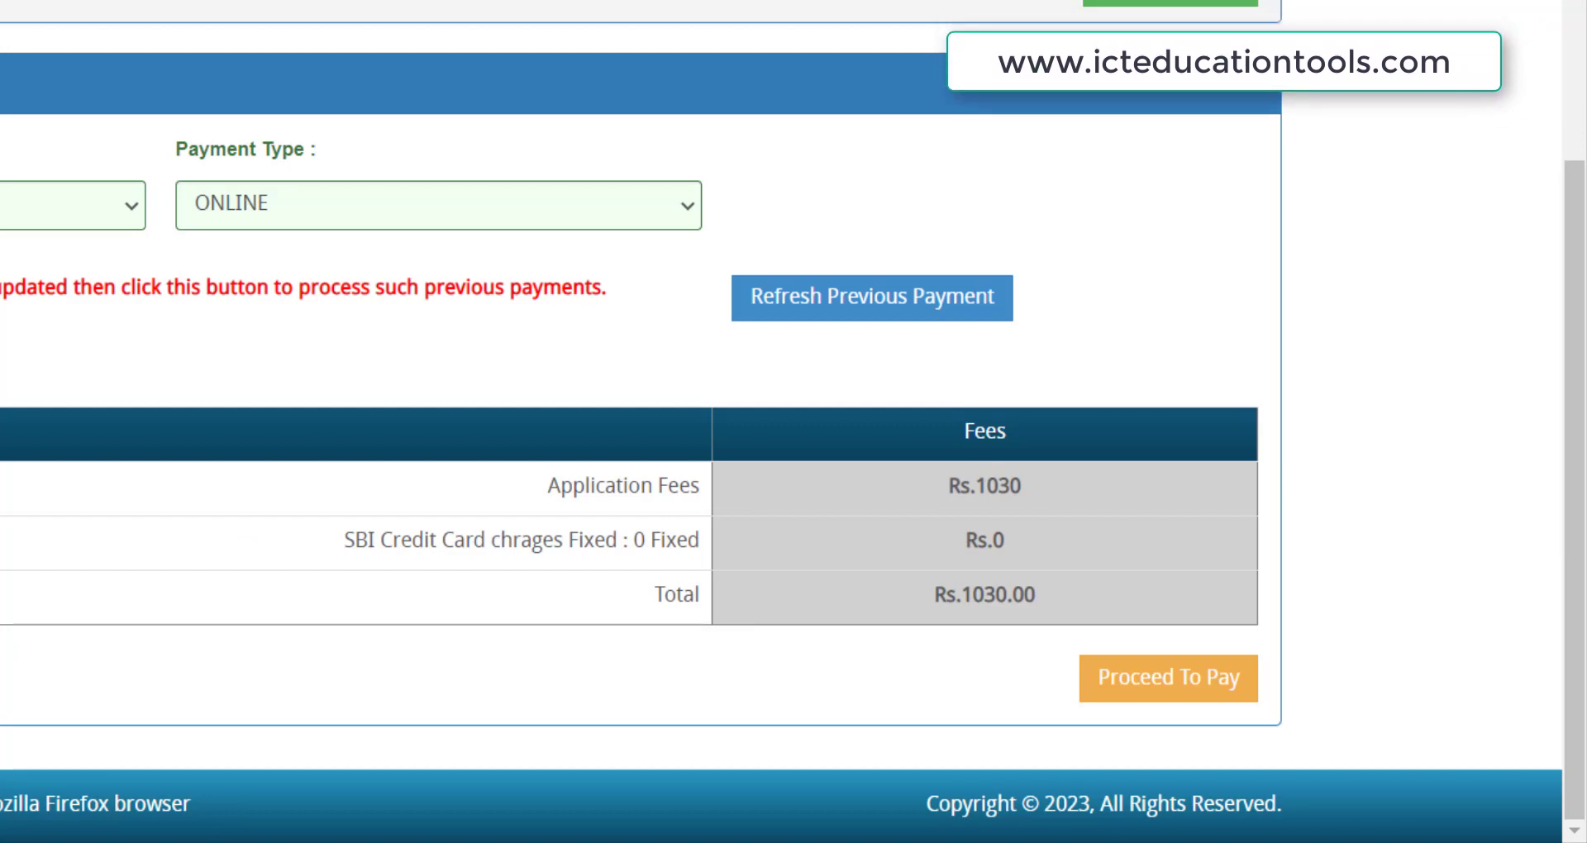
{"action": "key", "text": "Down"}
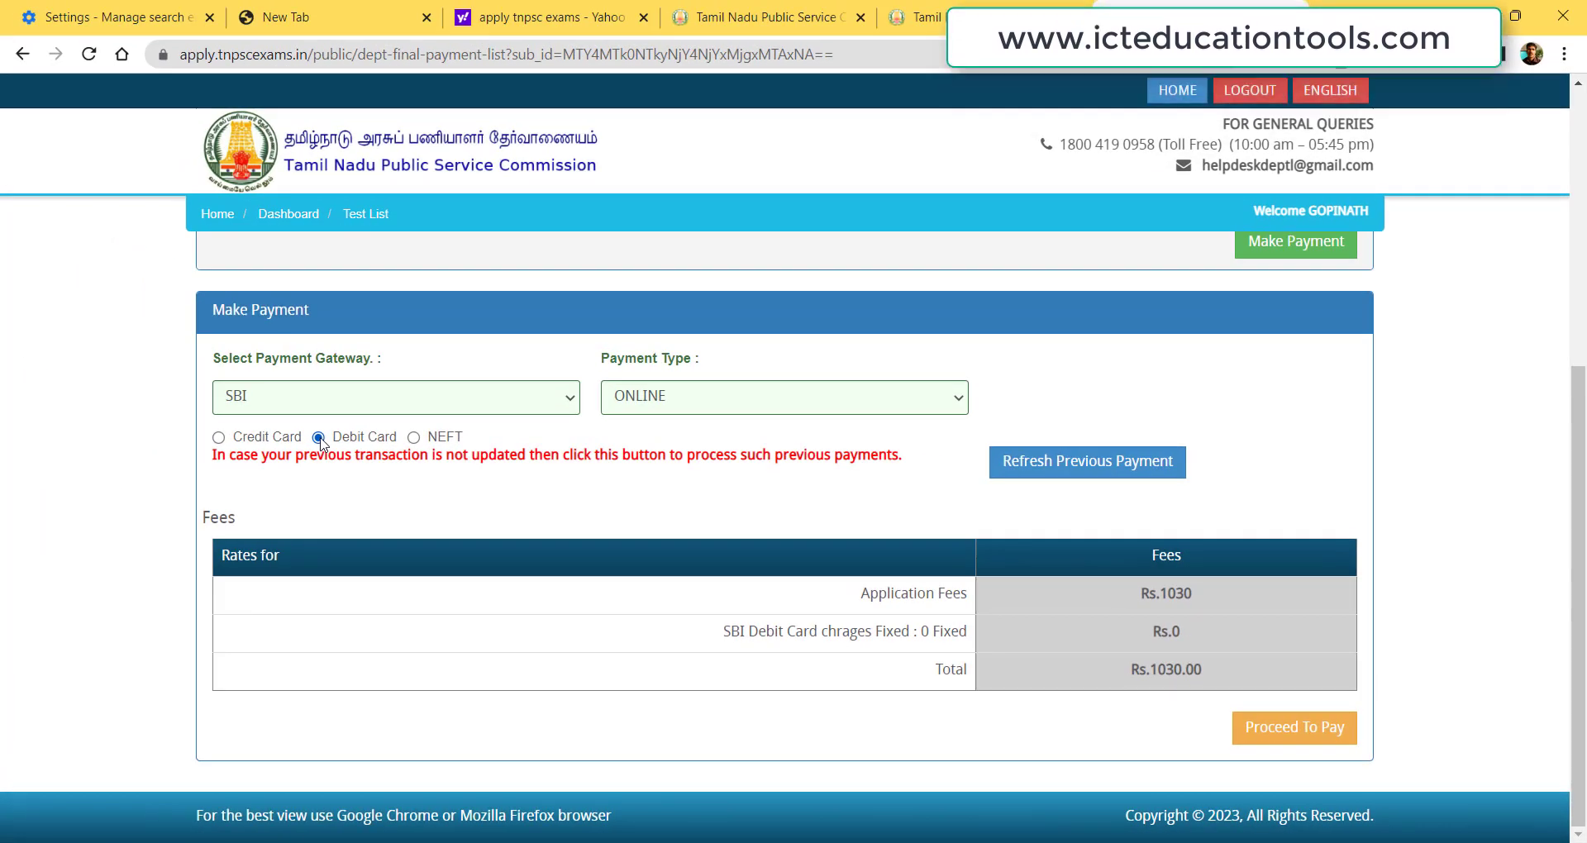
{"action": "left_click", "coordinate": [1297, 731]}
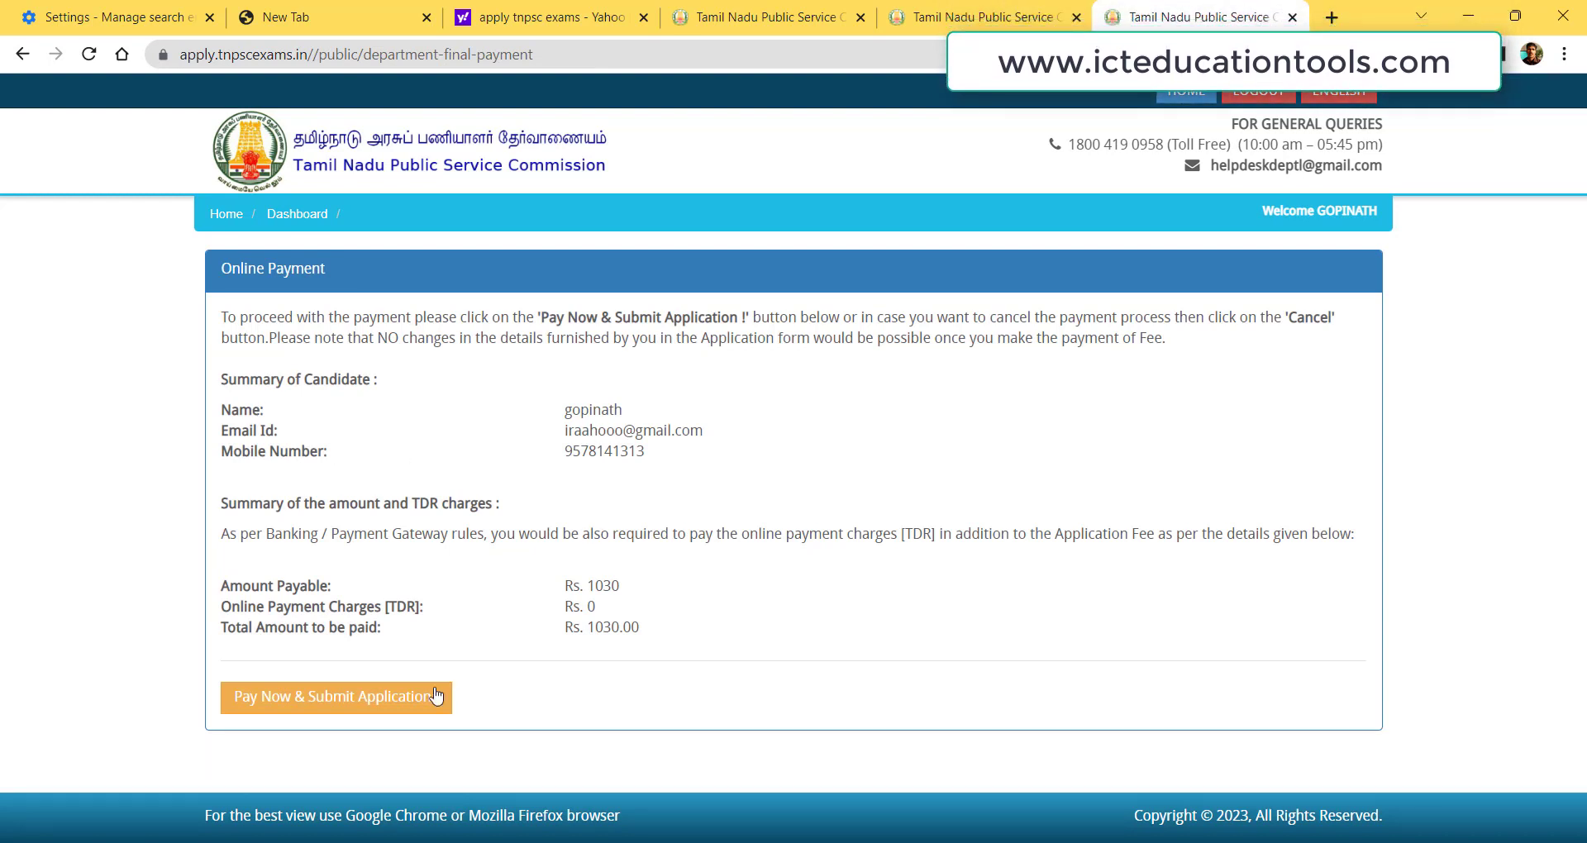
Pay the fee through SBI Net Banking in SBI ePay Lite.
{"action": "left_click", "coordinate": [306, 708]}
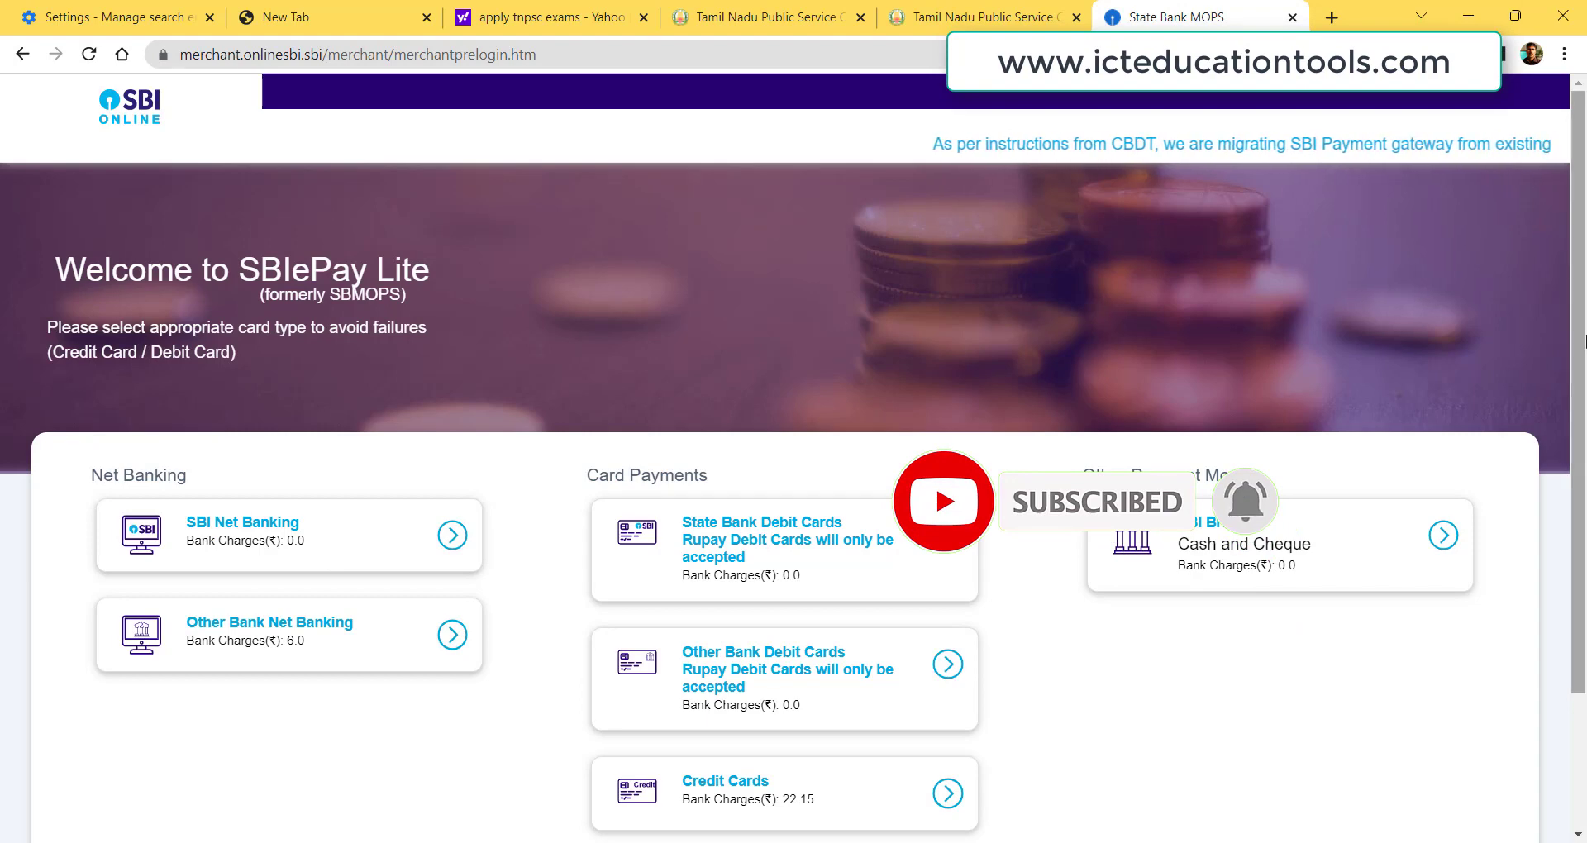
{"action": "scroll", "coordinate": [1579, 650], "scroll_direction": "down", "scroll_amount": 3}
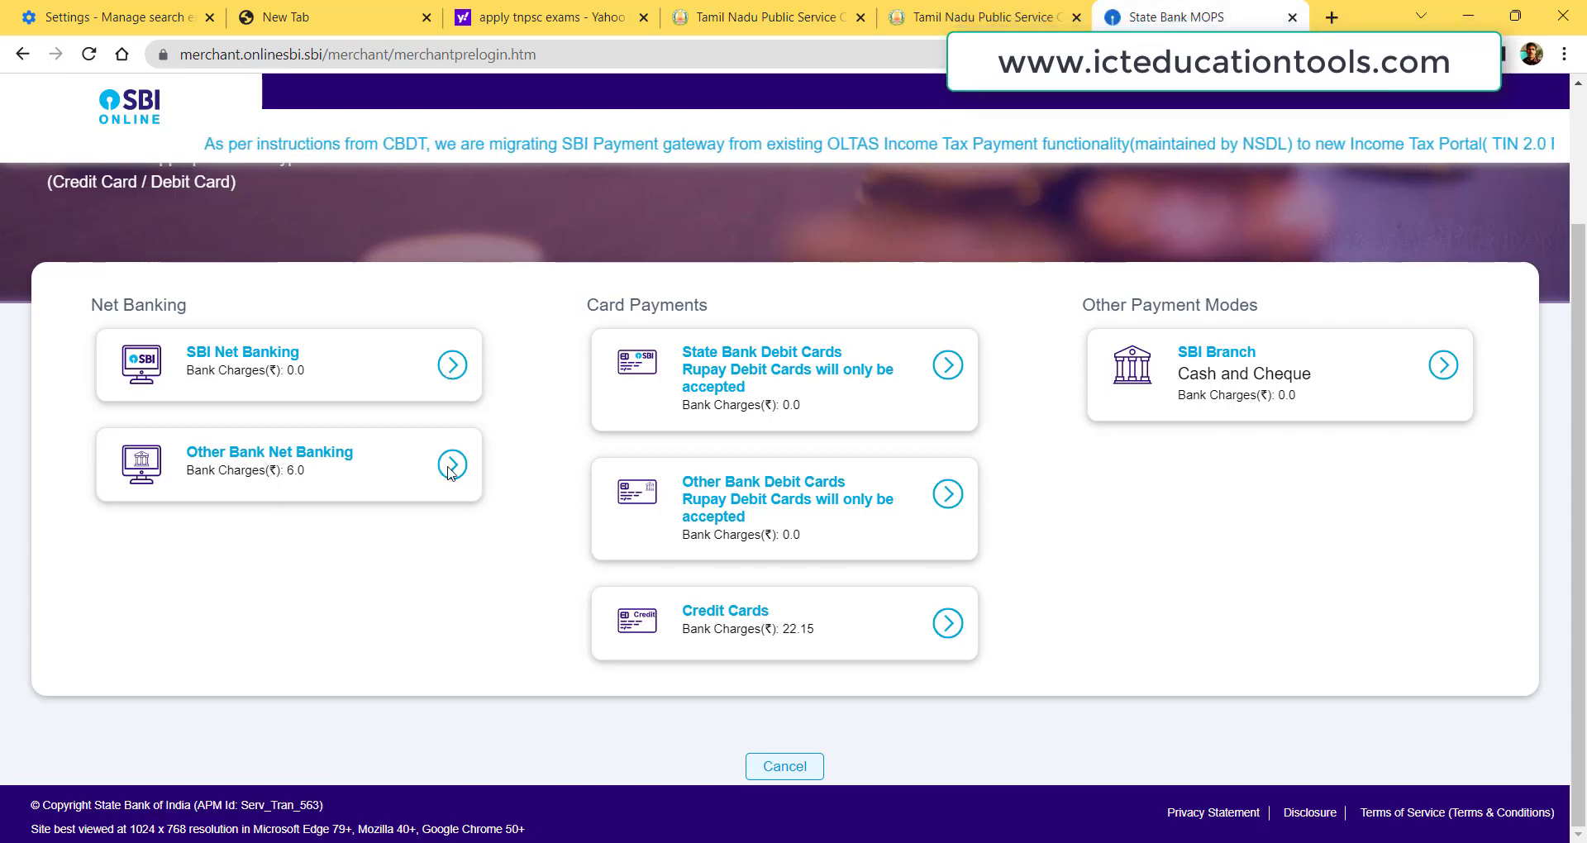
{"action": "left_click", "coordinate": [300, 360]}
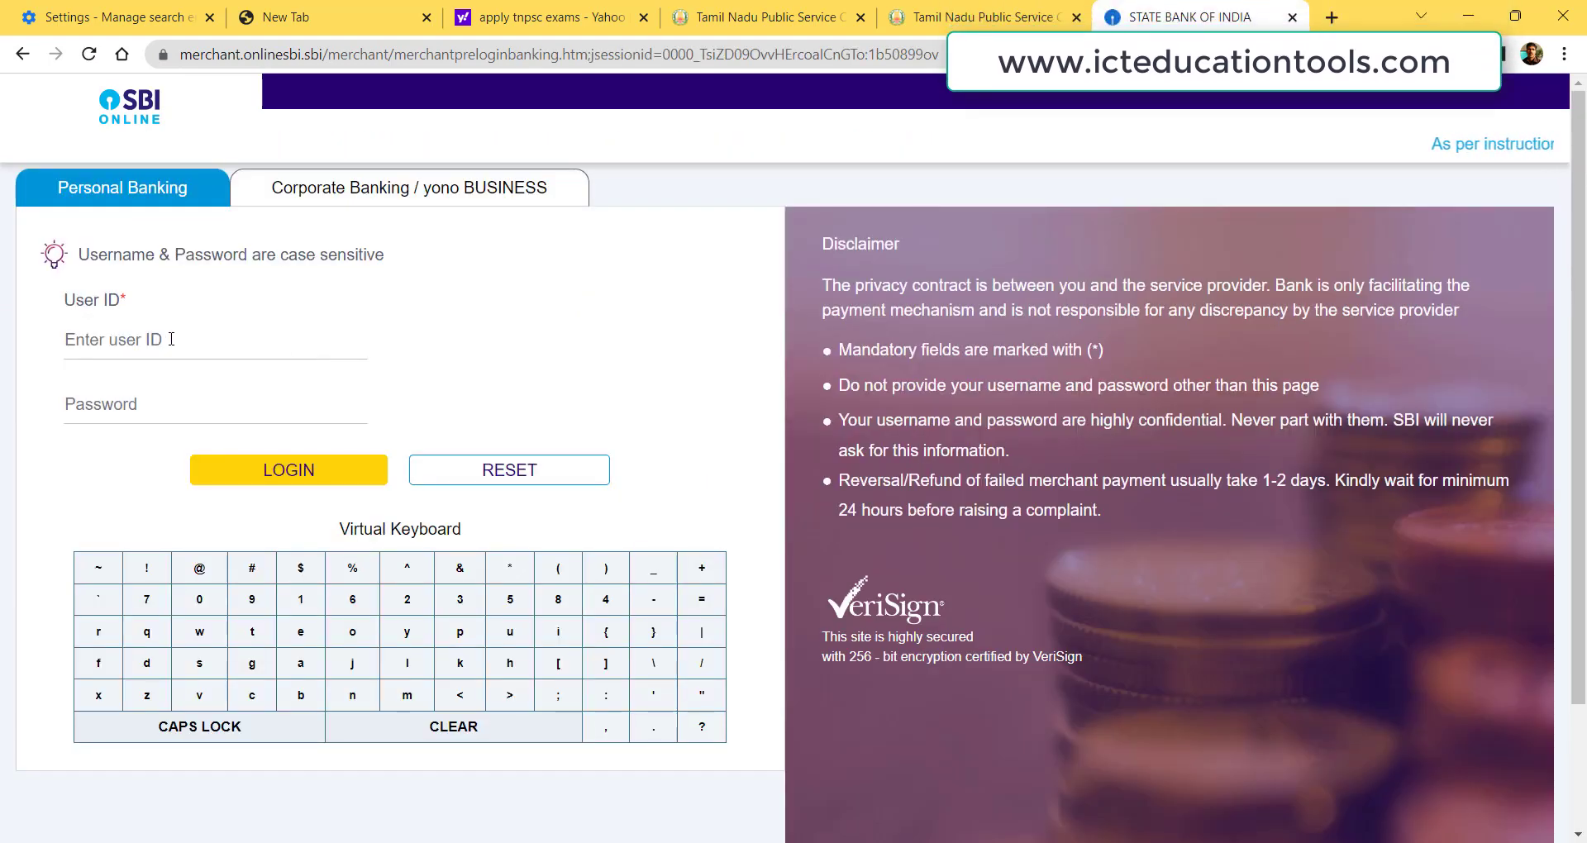
Log in with the saved net-banking credentials and confirm the Rs. 1030.00 payment details.
{"action": "left_click", "coordinate": [171, 346]}
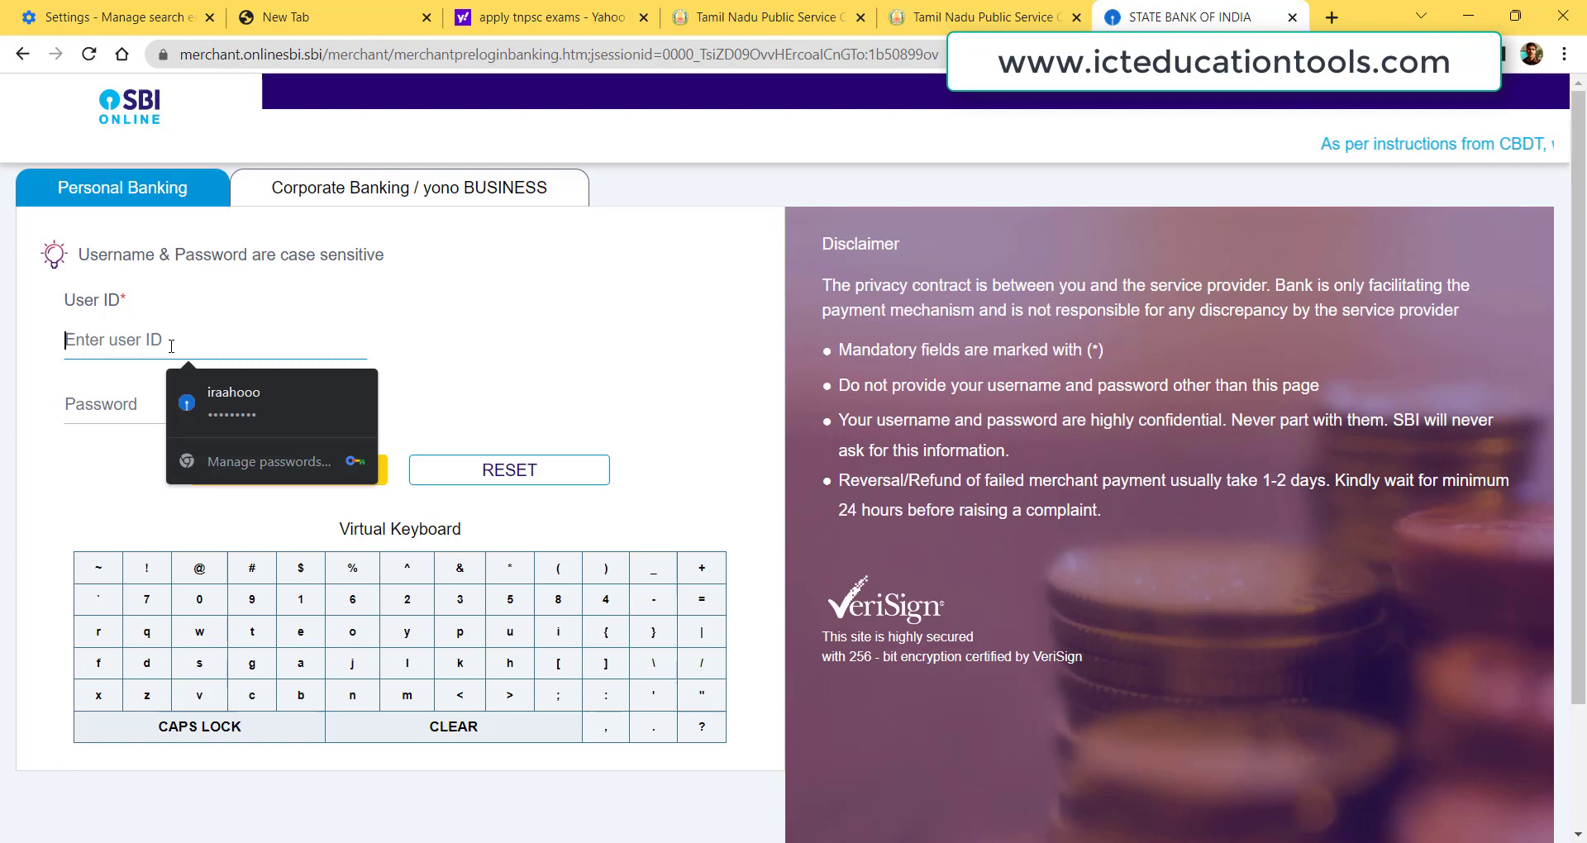
{"action": "left_click", "coordinate": [237, 394]}
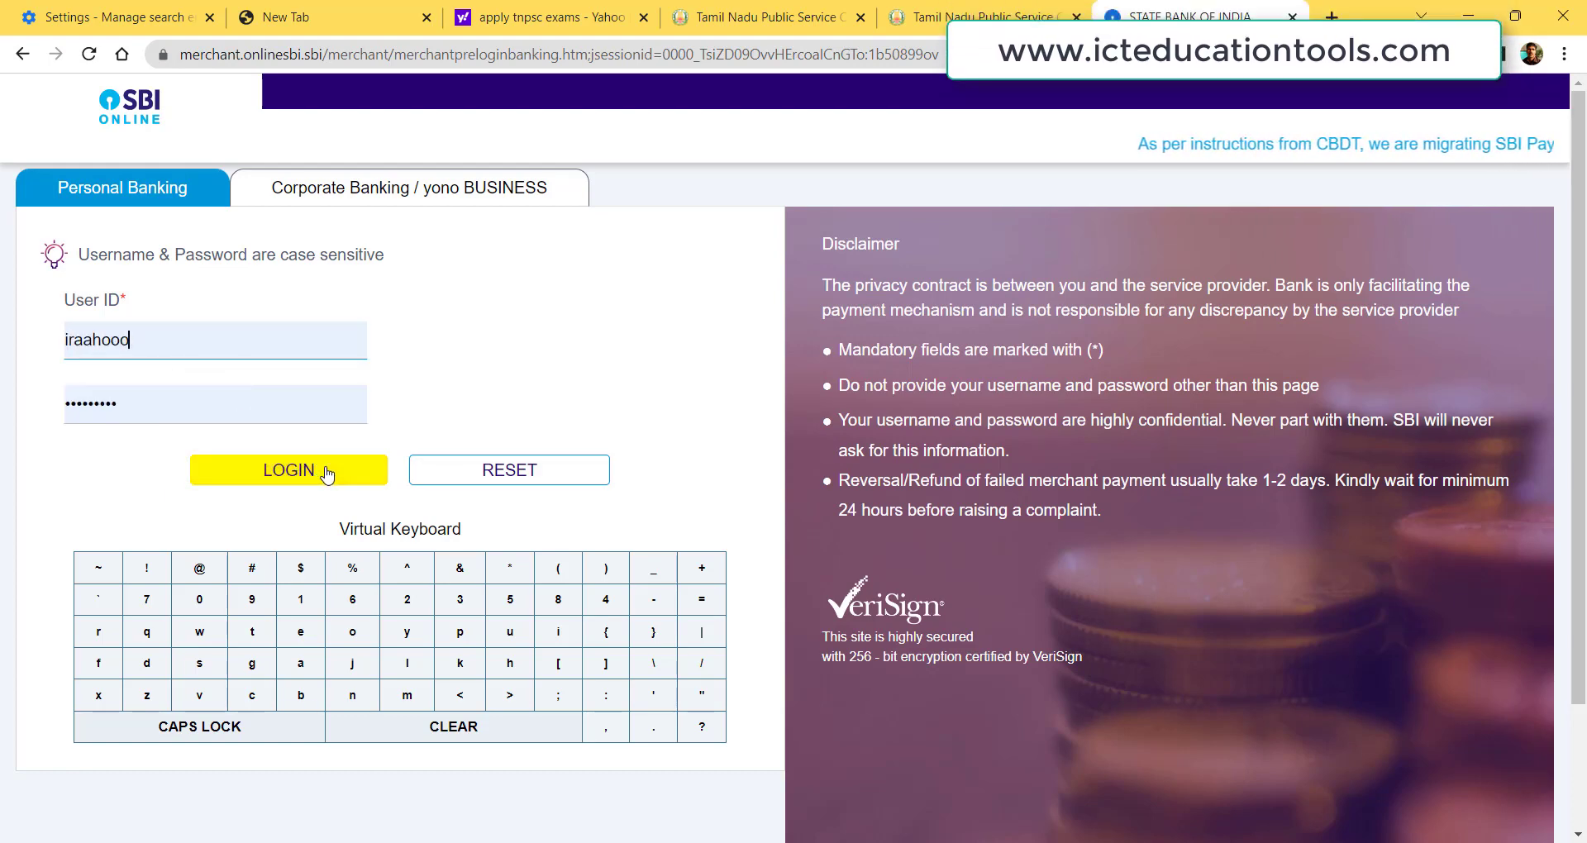
{"action": "left_click", "coordinate": [328, 475]}
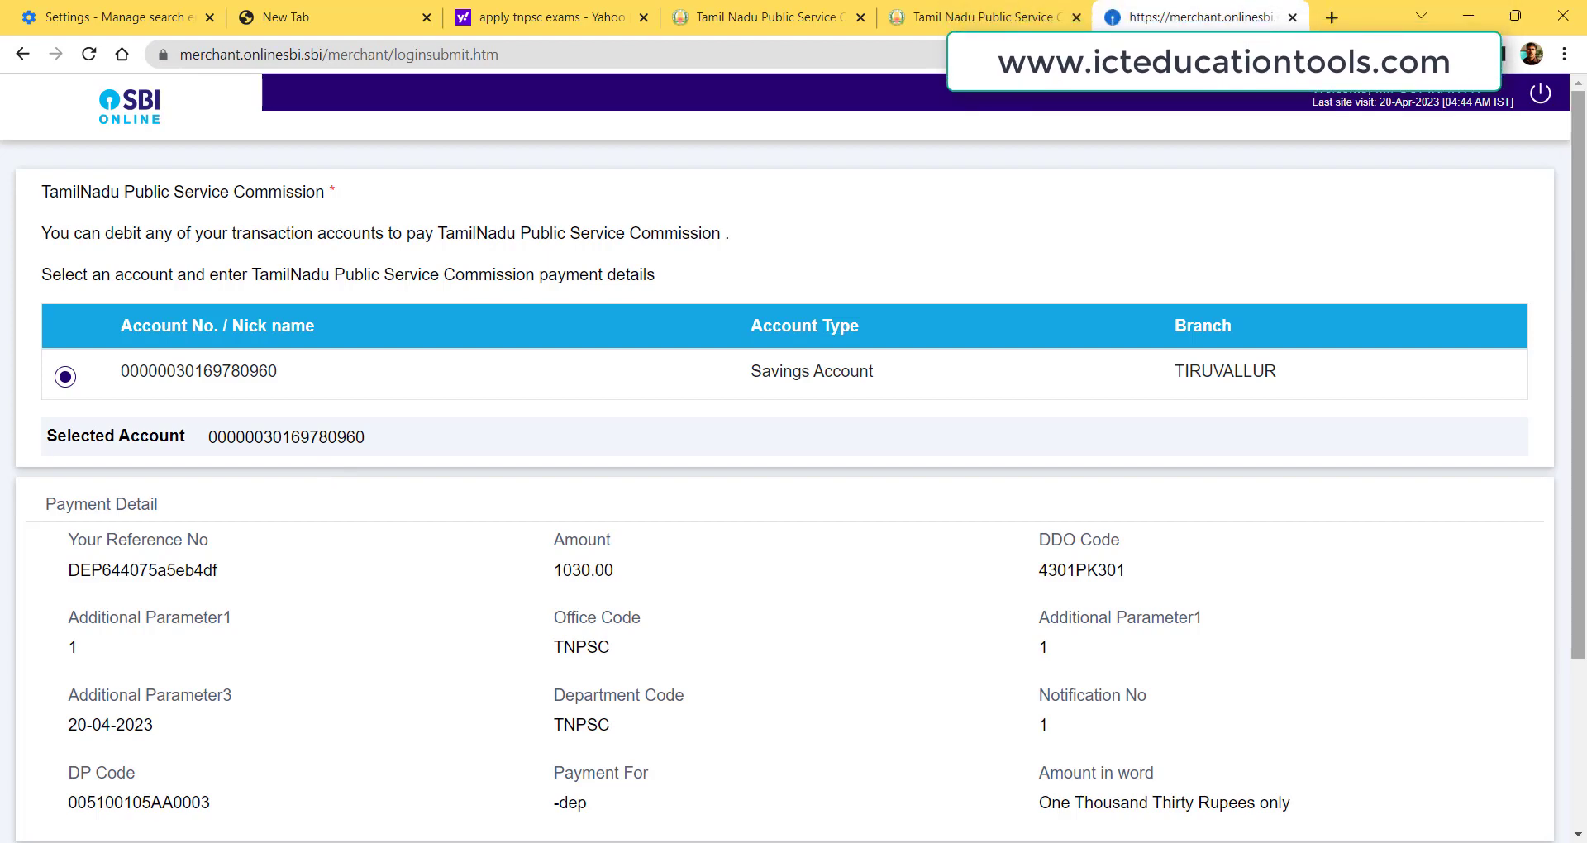
{"action": "left_click_drag", "start_coordinate": [1579, 372], "coordinate": [1580, 541]}
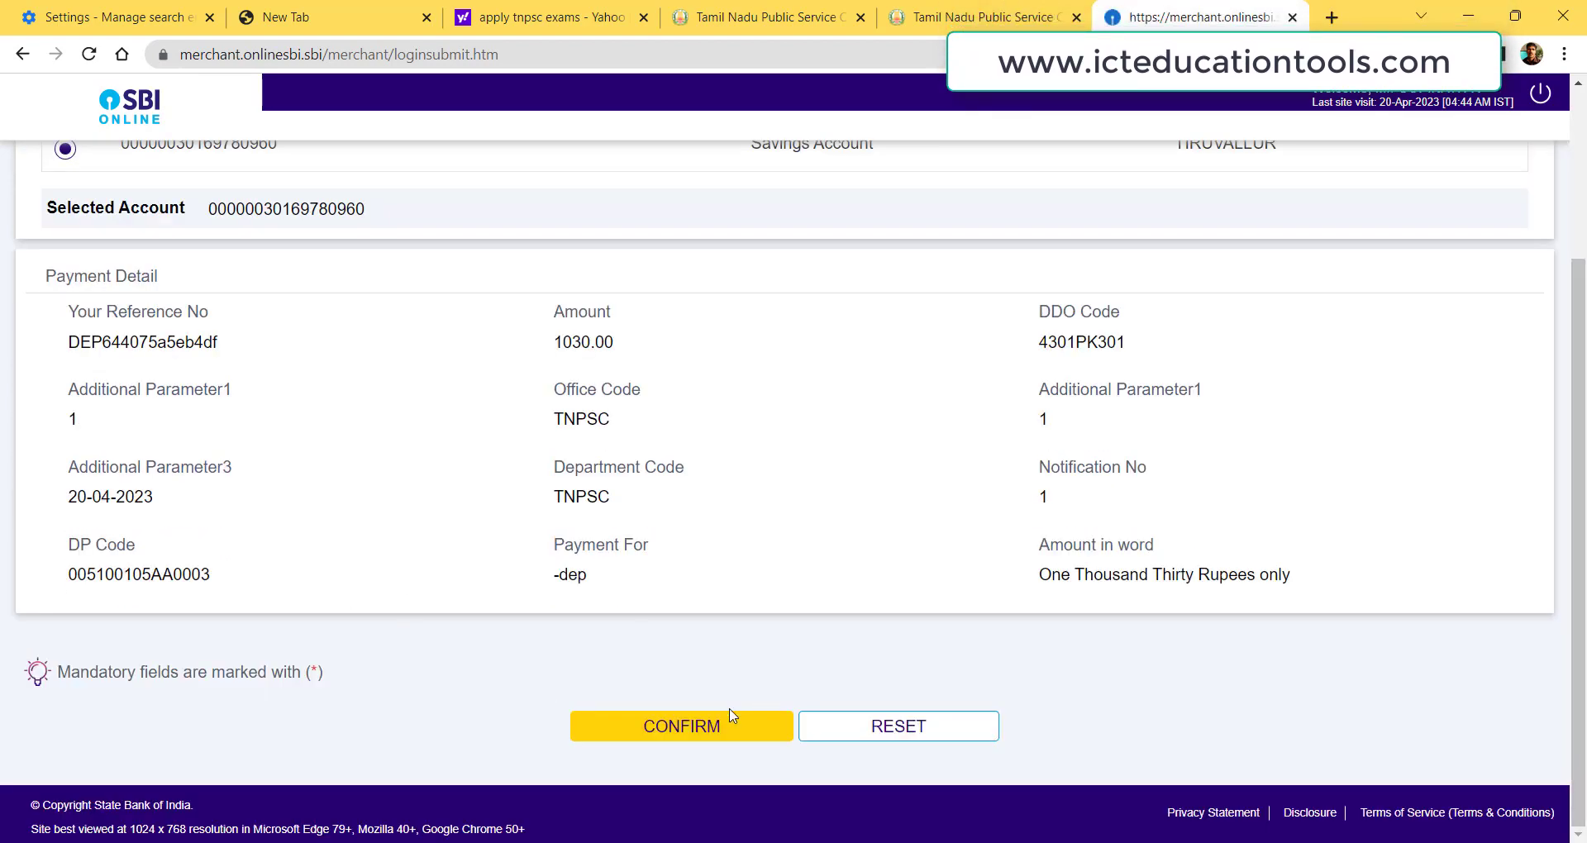
{"action": "left_click", "coordinate": [713, 727]}
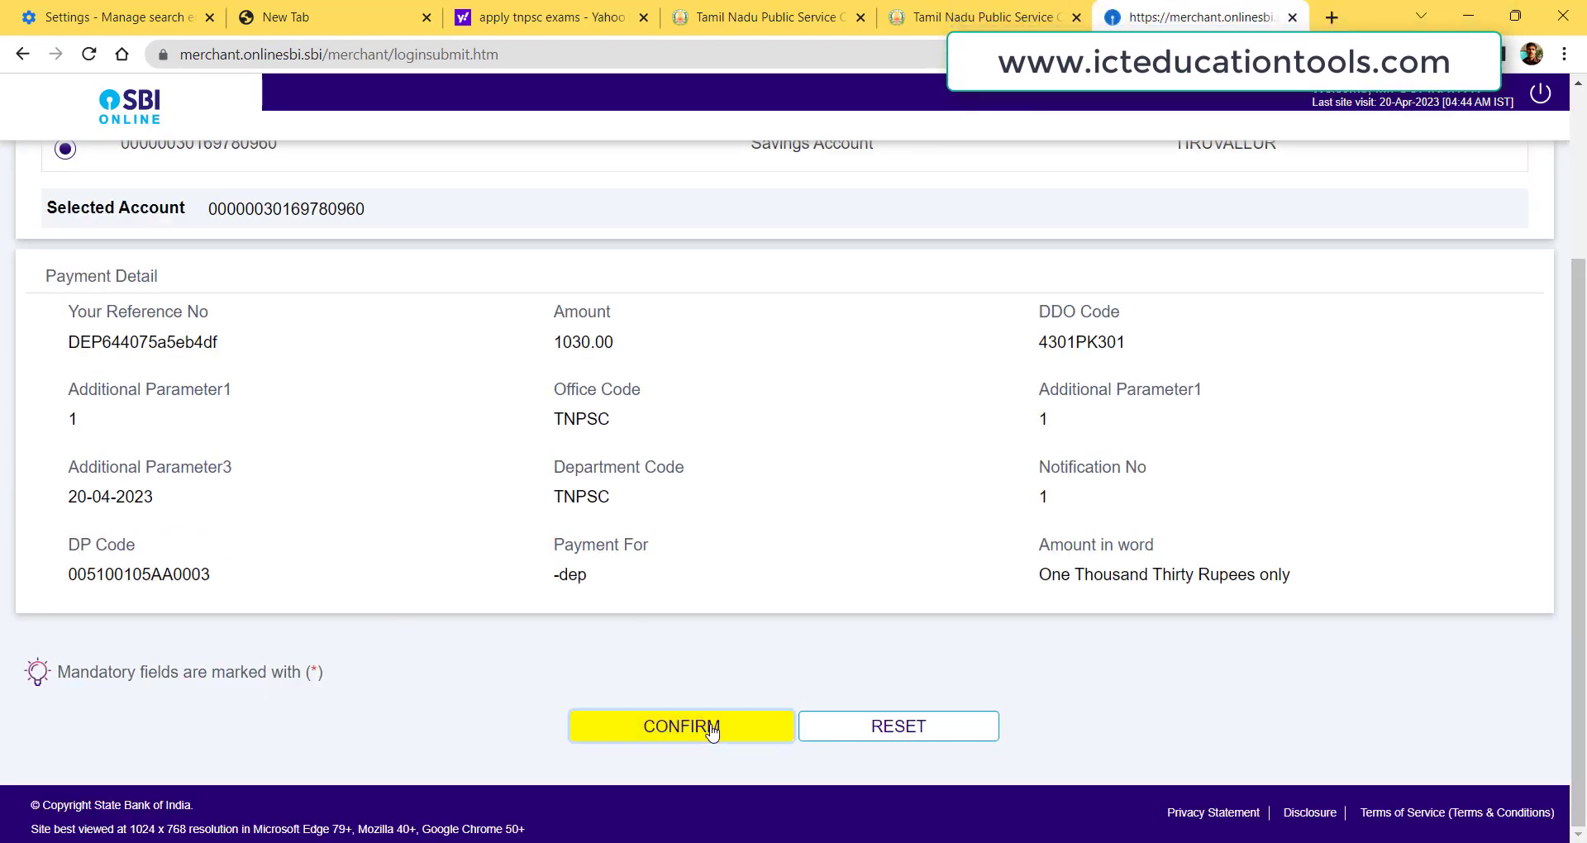
{"action": "left_click", "coordinate": [785, 432]}
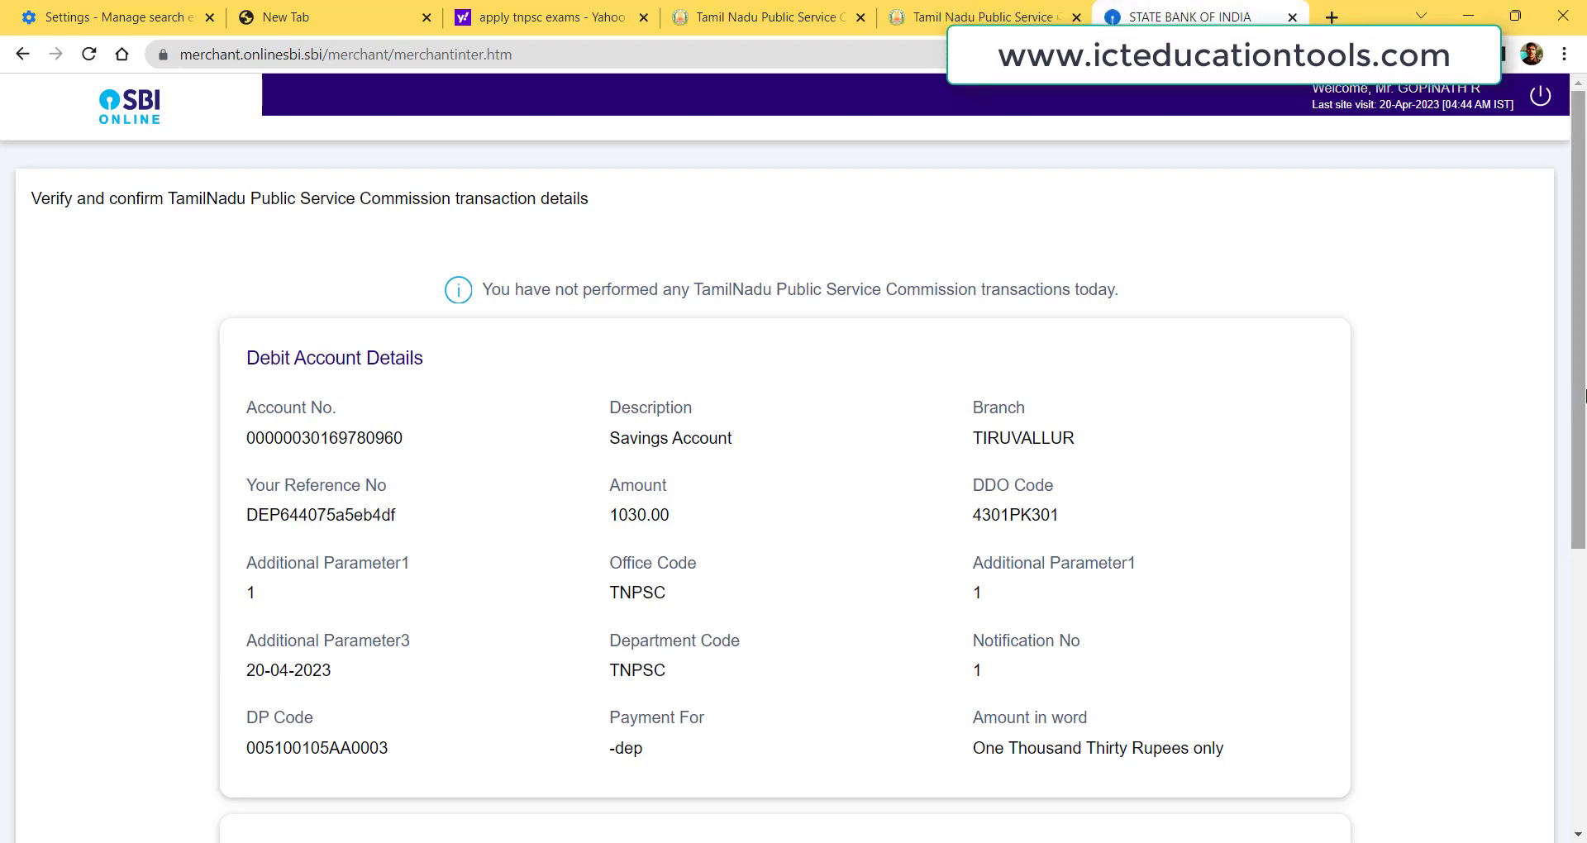
Enter the SMS high security password to confirm the Rs. 1030 payment, declining Chrome's password update.
{"action": "scroll", "coordinate": [1584, 378], "scroll_direction": "down", "scroll_amount": 5}
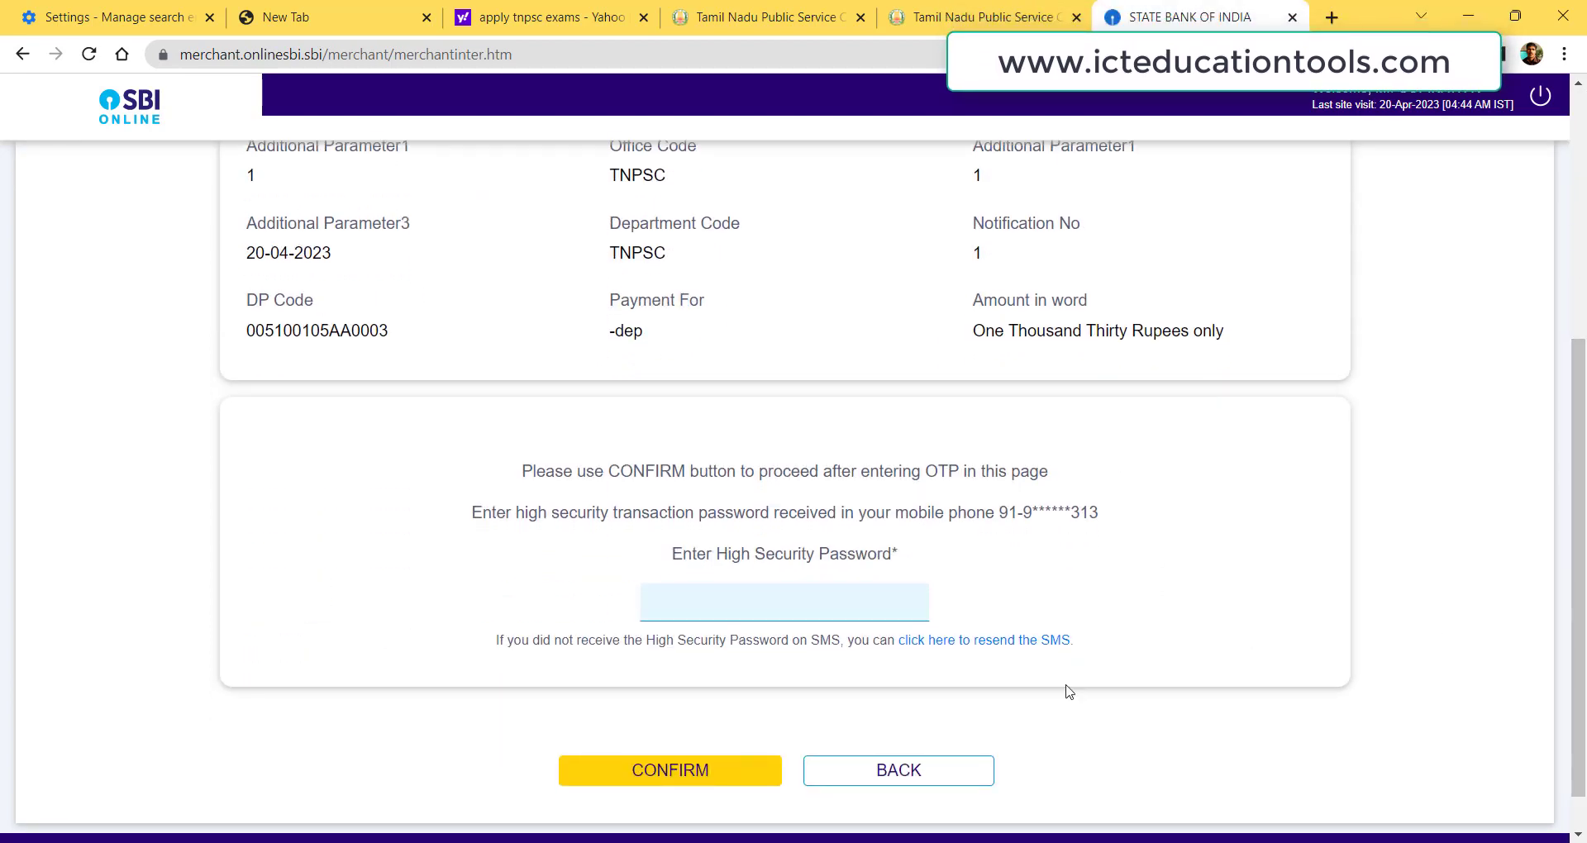
{"action": "left_click", "coordinate": [899, 604]}
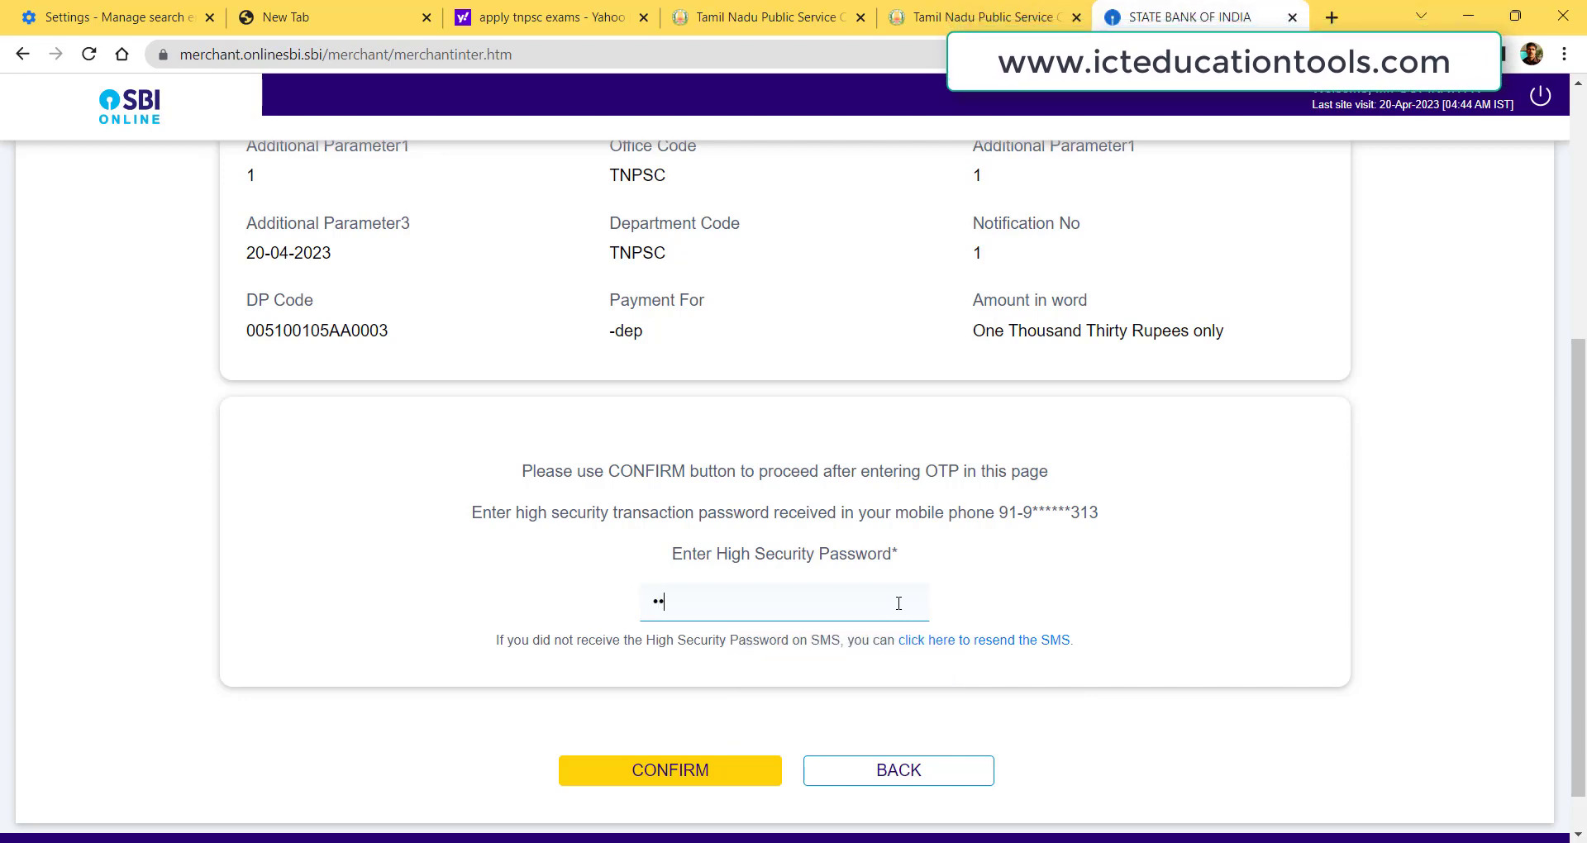
{"action": "left_click", "coordinate": [725, 769]}
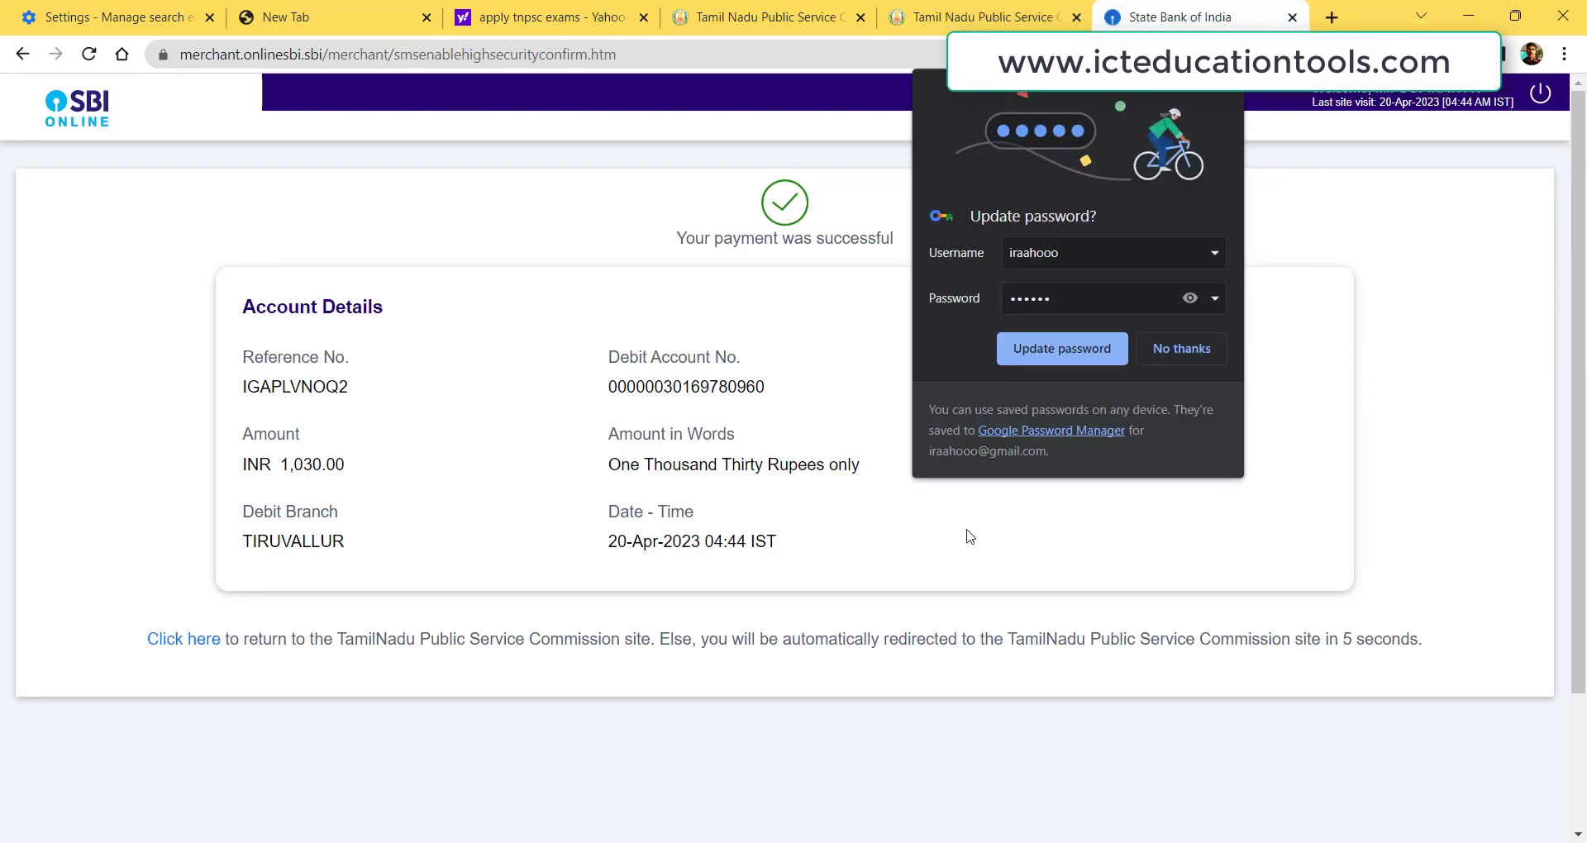
{"action": "left_click", "coordinate": [1171, 346]}
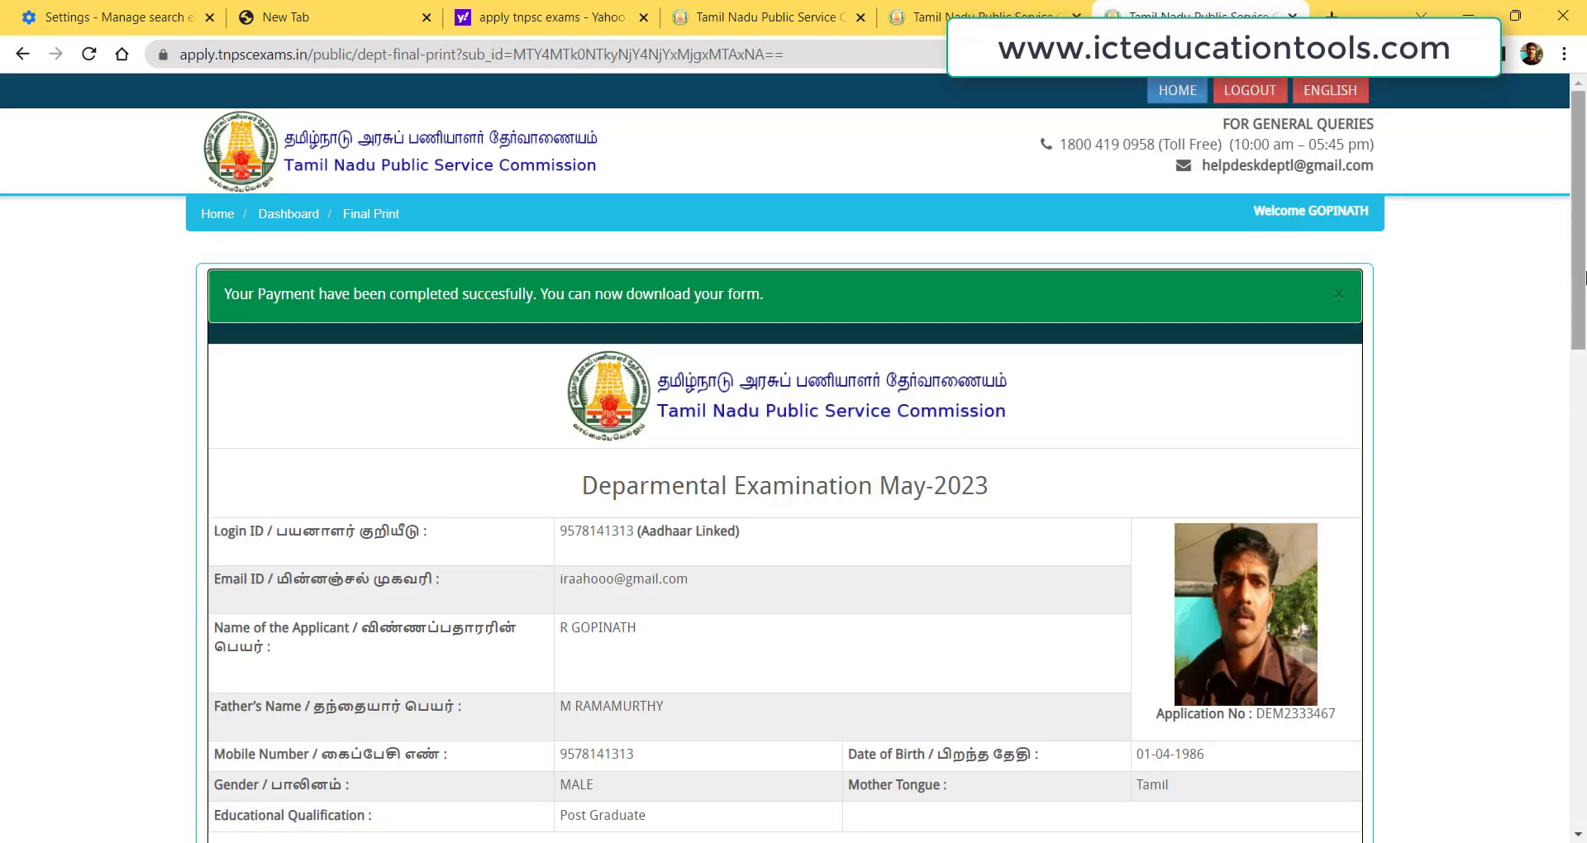
Tick the Declaration checkbox on the paid application form and print it.
{"action": "left_click_drag", "start_coordinate": [1583, 277], "coordinate": [1584, 99]}
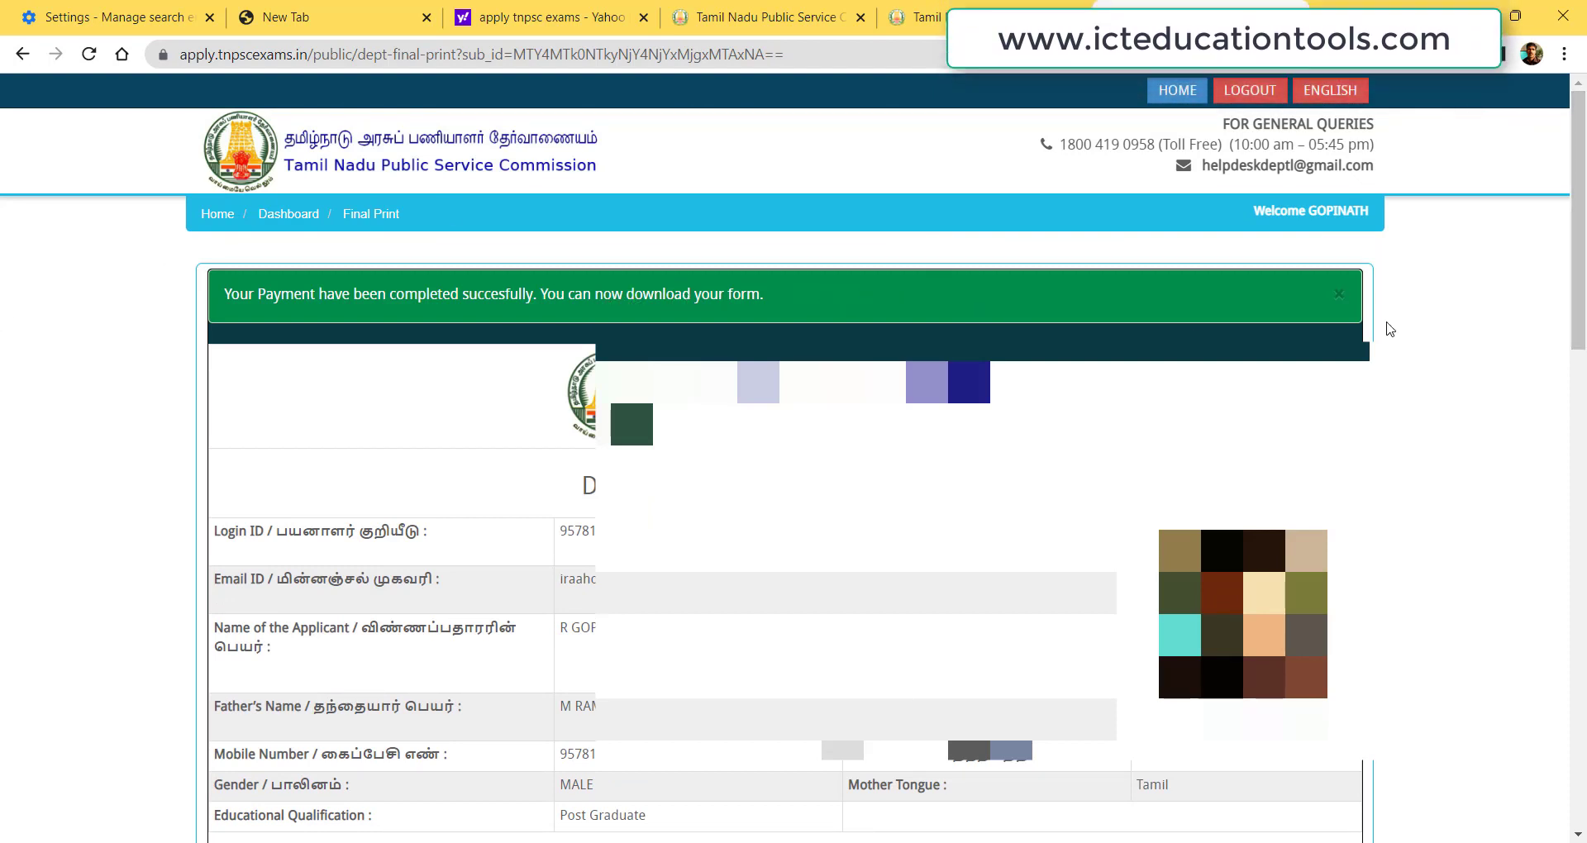
{"action": "left_click_drag", "start_coordinate": [1578, 256], "coordinate": [1578, 734]}
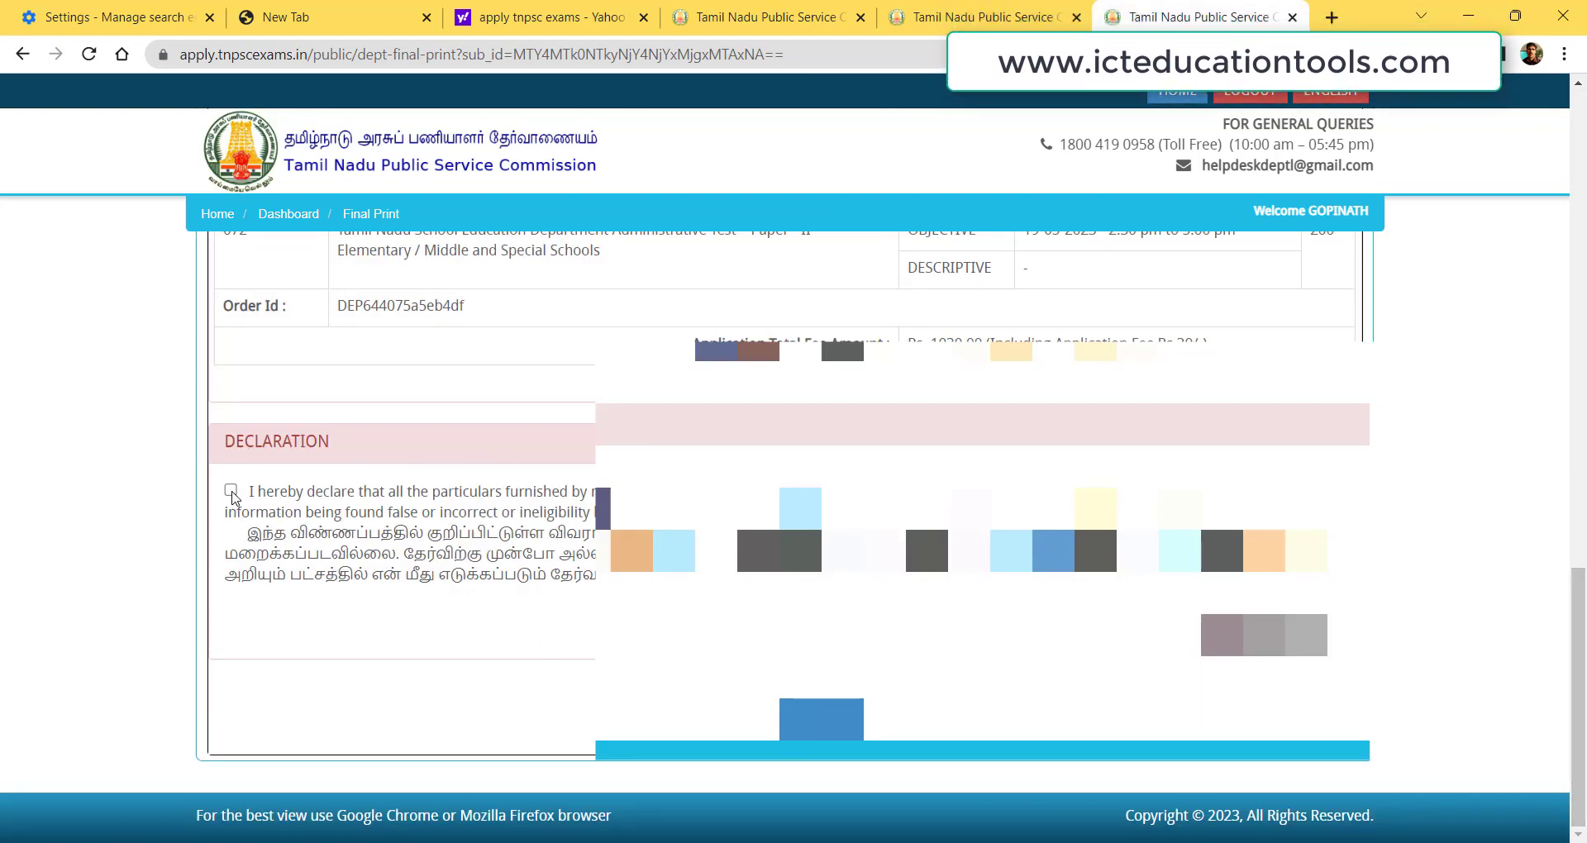
{"action": "left_click", "coordinate": [232, 491]}
{"action": "left_click", "coordinate": [822, 719]}
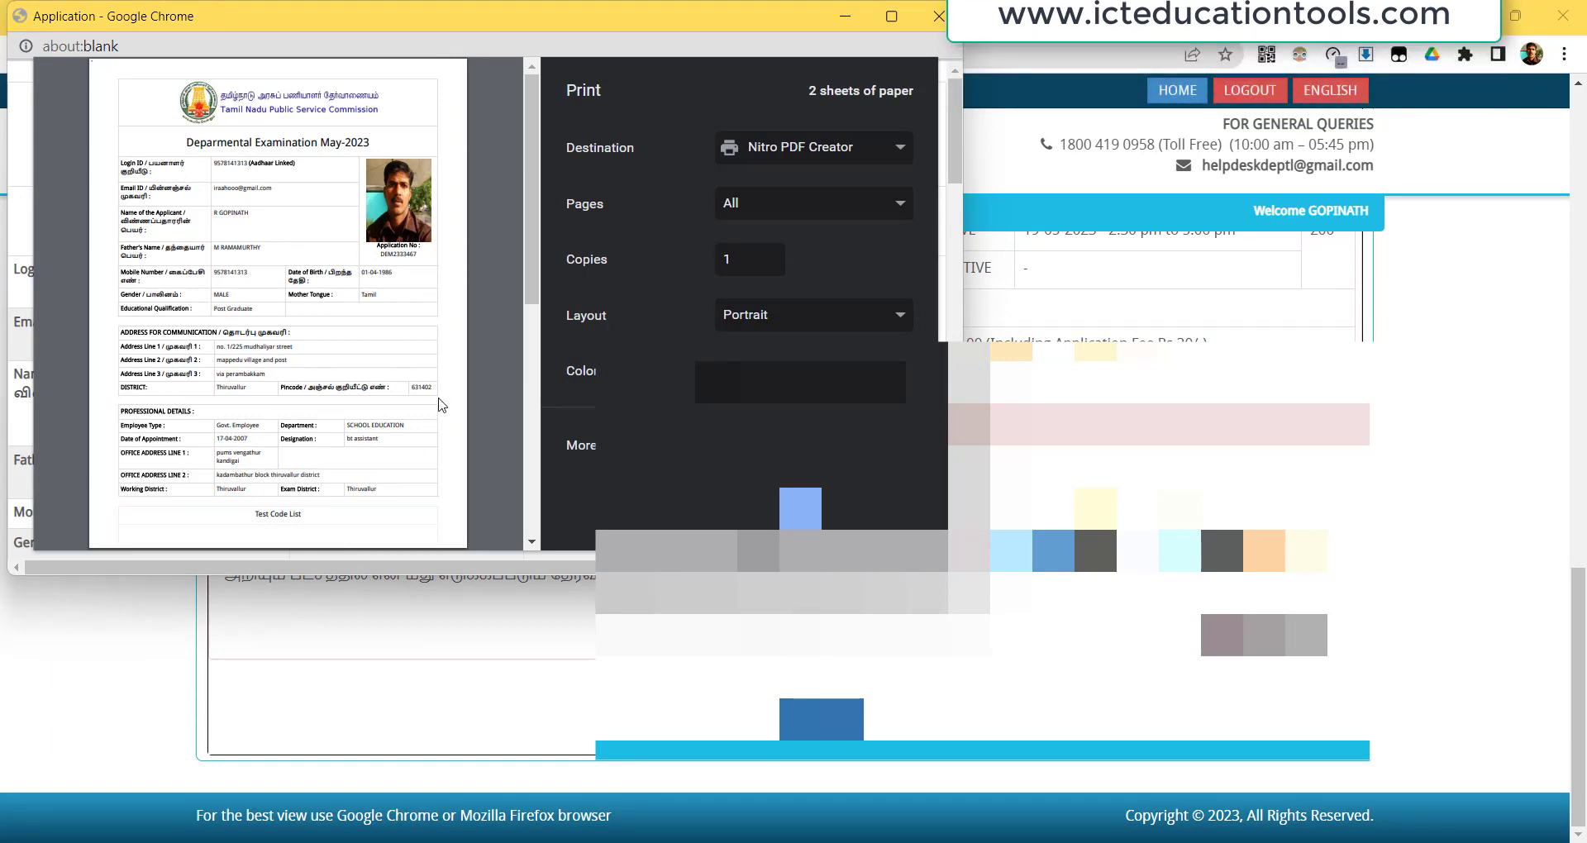
Print the form to Nitro PDF Creator, saving it in Documents under a name with the candidate's name and 'TNPSC EX'.
{"action": "left_click_drag", "start_coordinate": [534, 237], "coordinate": [546, 534]}
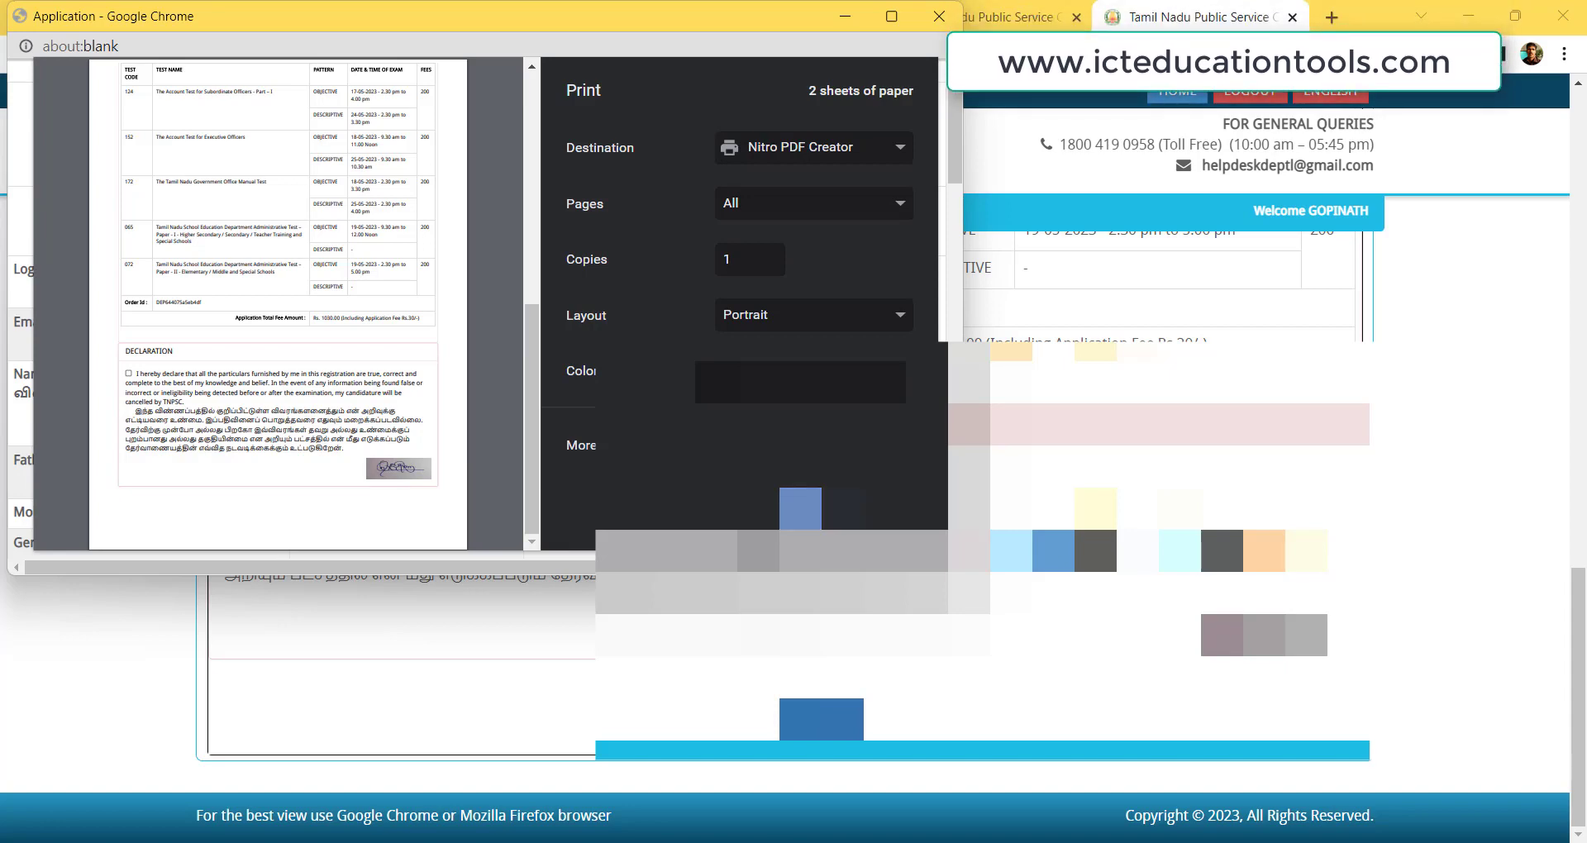
{"action": "key", "text": "Return"}
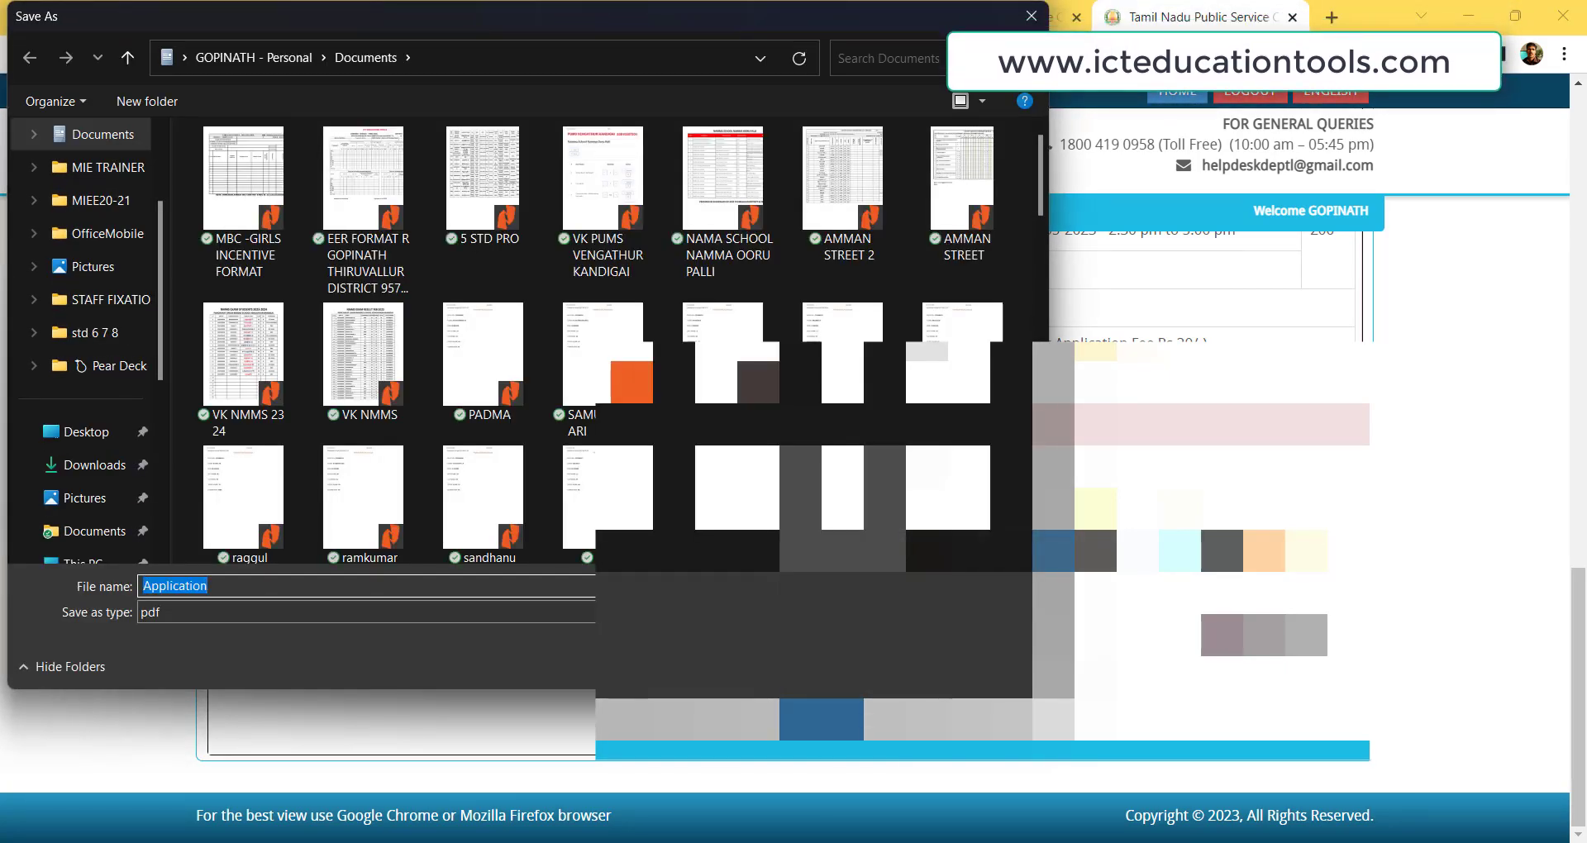
{"action": "type", "text": "GOPINAT"}
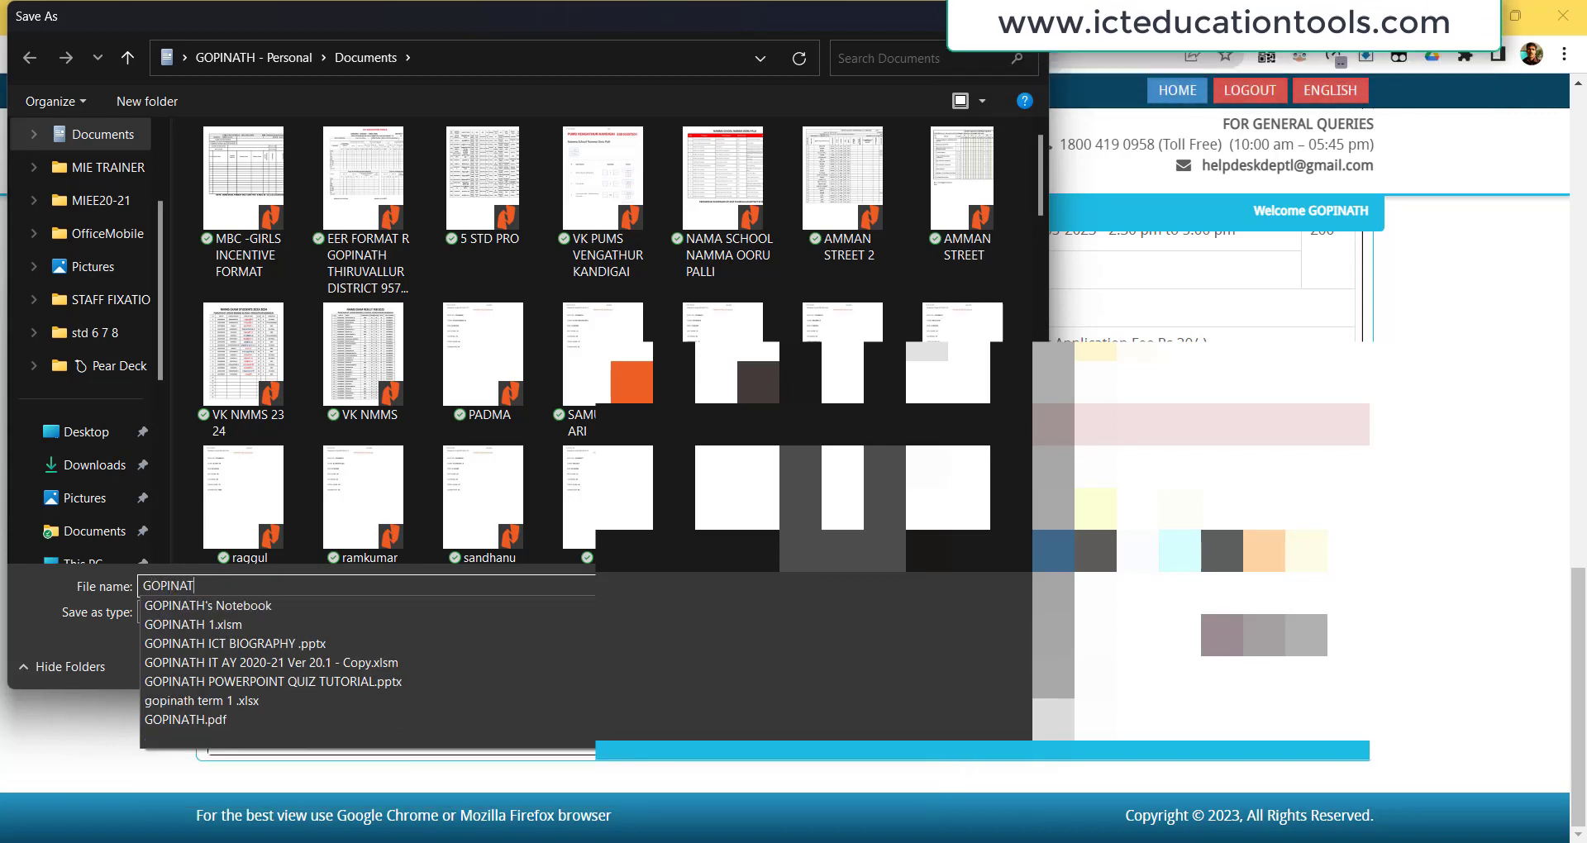
{"action": "type", "text": "H TNPSC EXAMINATION"}
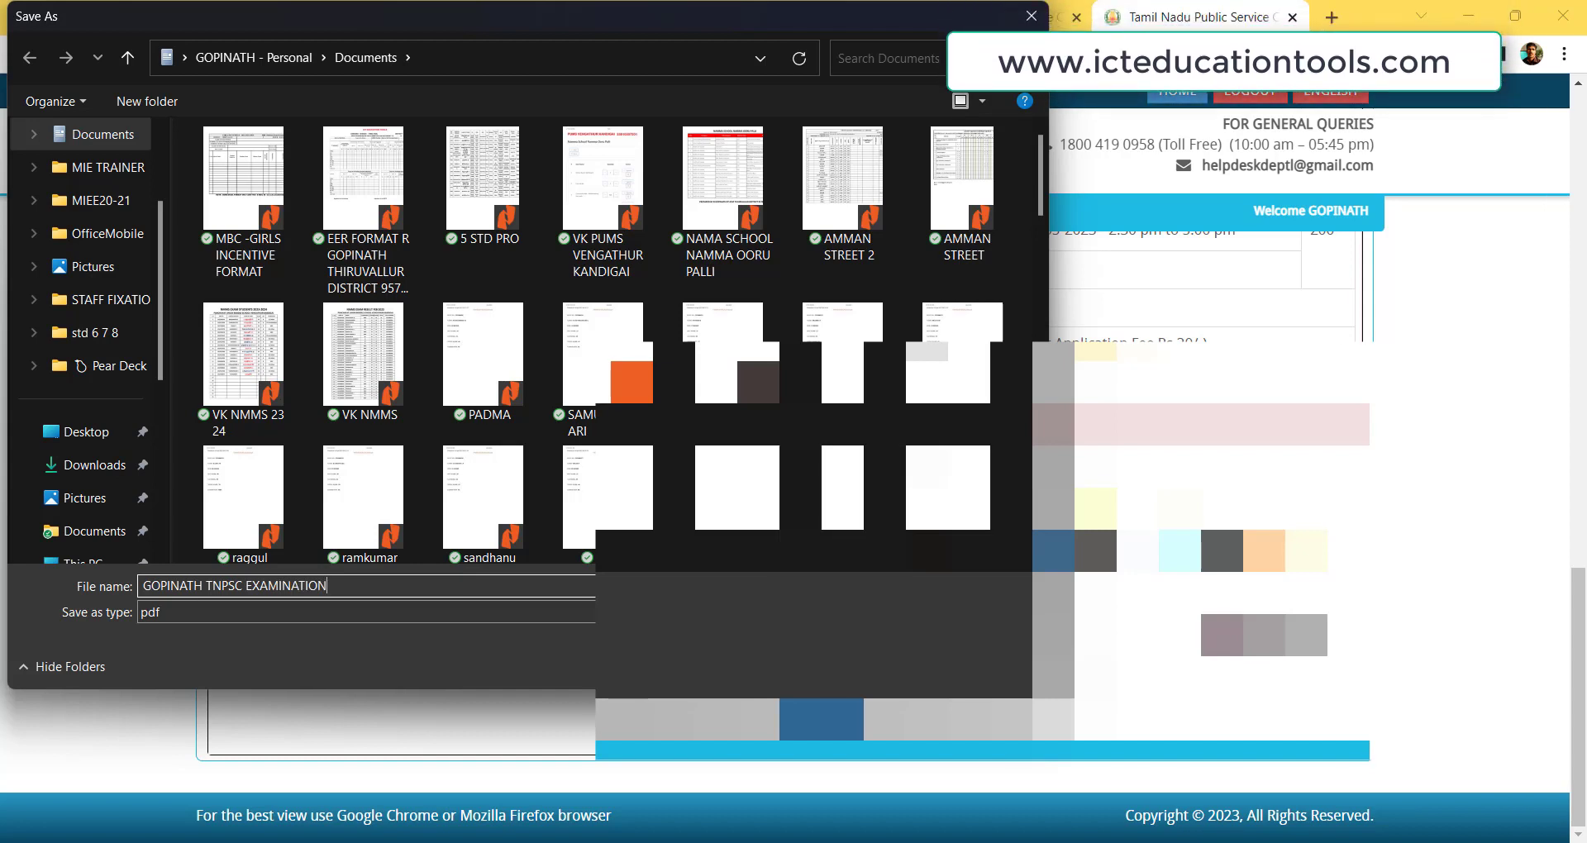
{"action": "key", "text": "Return"}
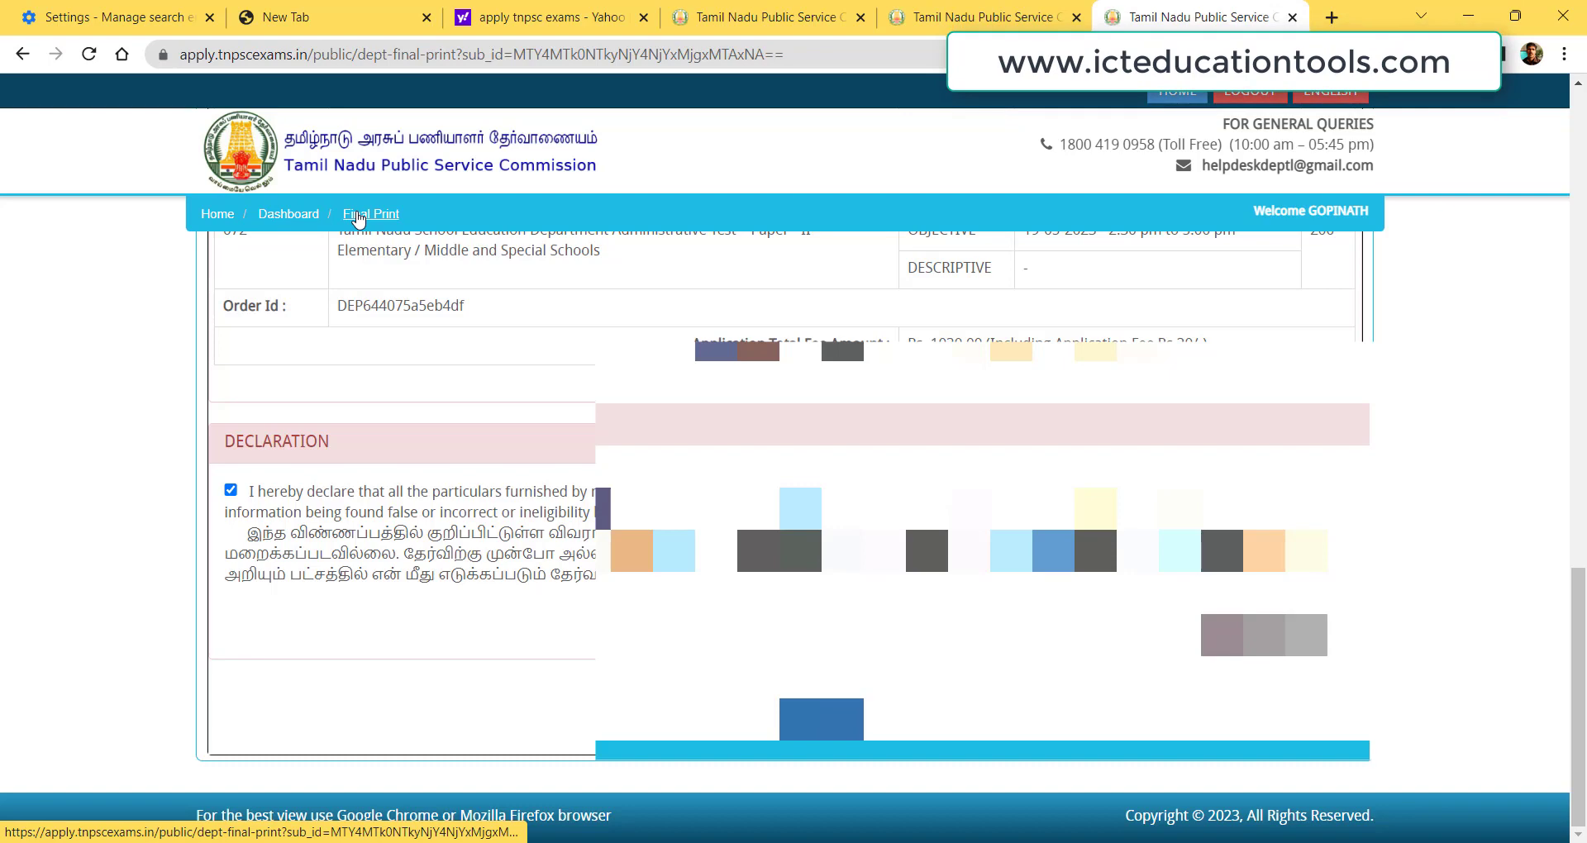
Reload the Final Print page, review it, and go back to the Candidate Dashboard.
{"action": "left_click", "coordinate": [358, 217]}
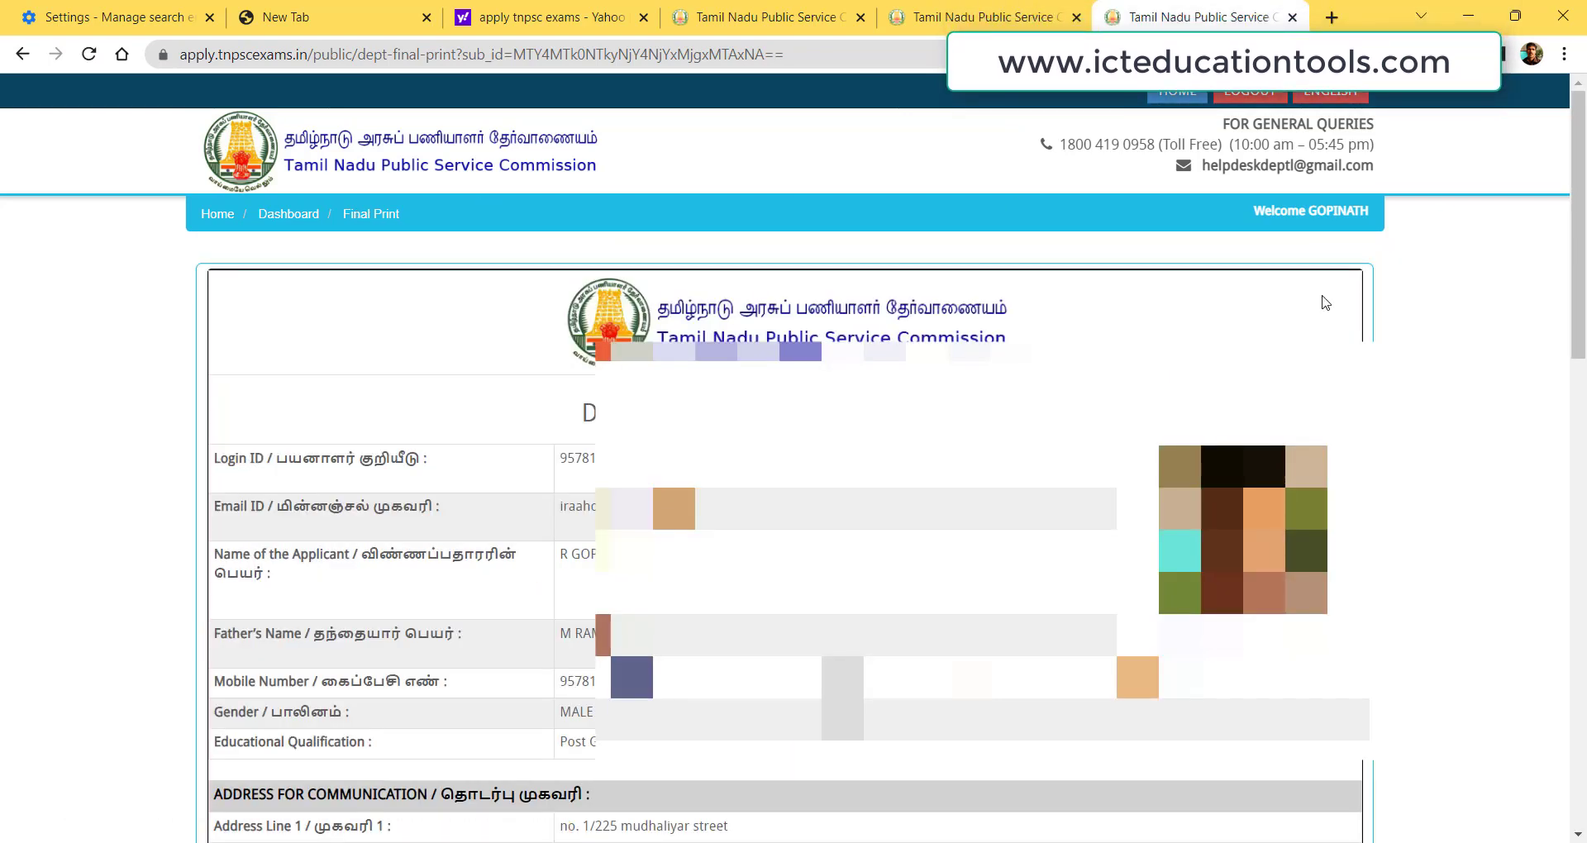
{"action": "left_click_drag", "start_coordinate": [1581, 168], "coordinate": [1581, 626]}
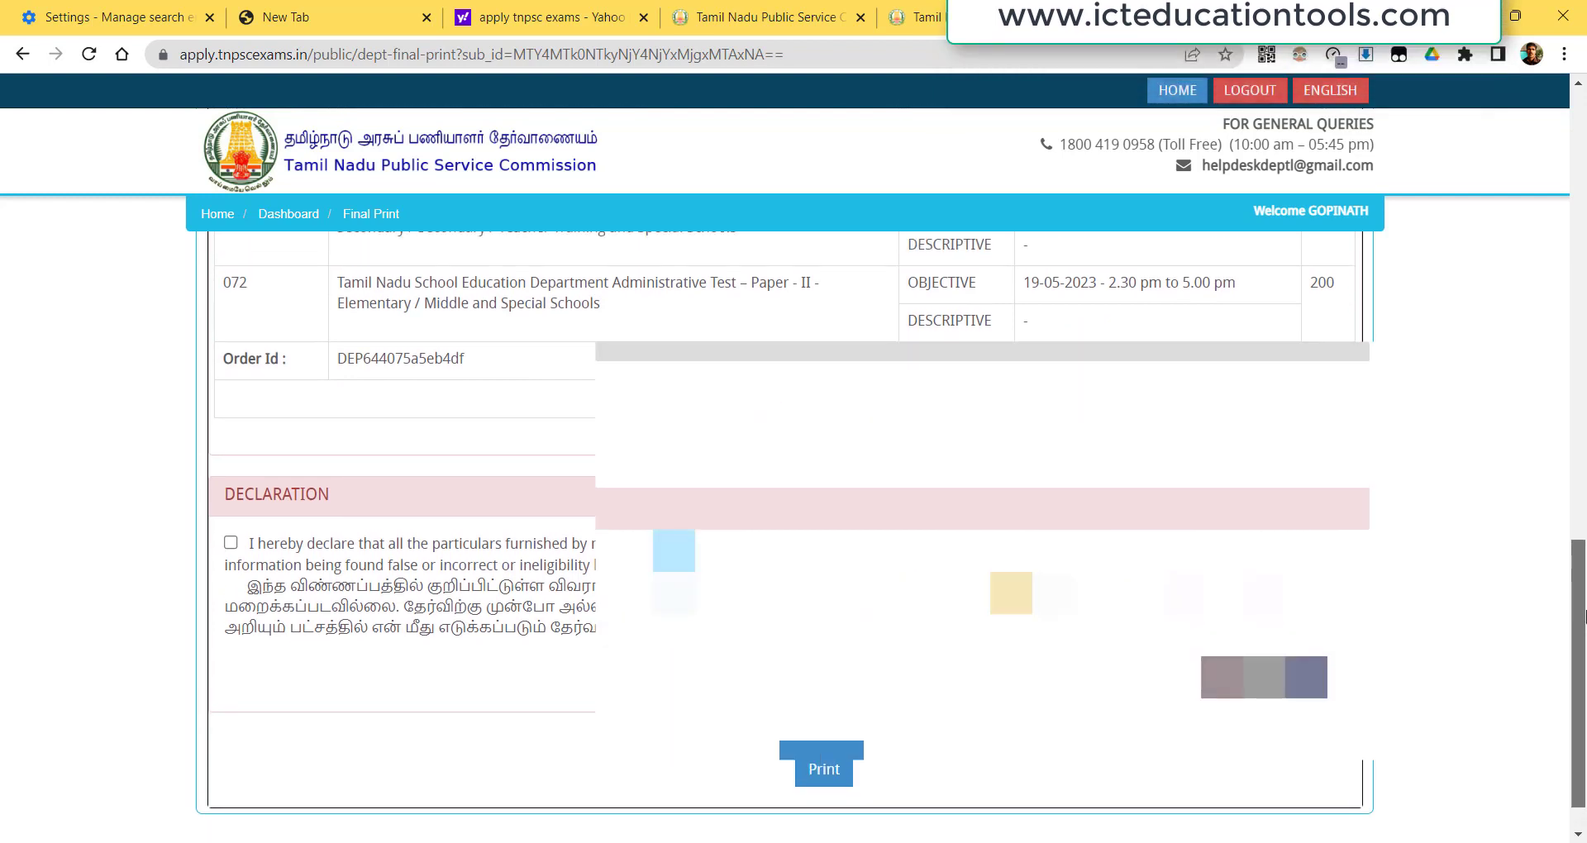
{"action": "left_click_drag", "start_coordinate": [1581, 626], "coordinate": [1582, 662]}
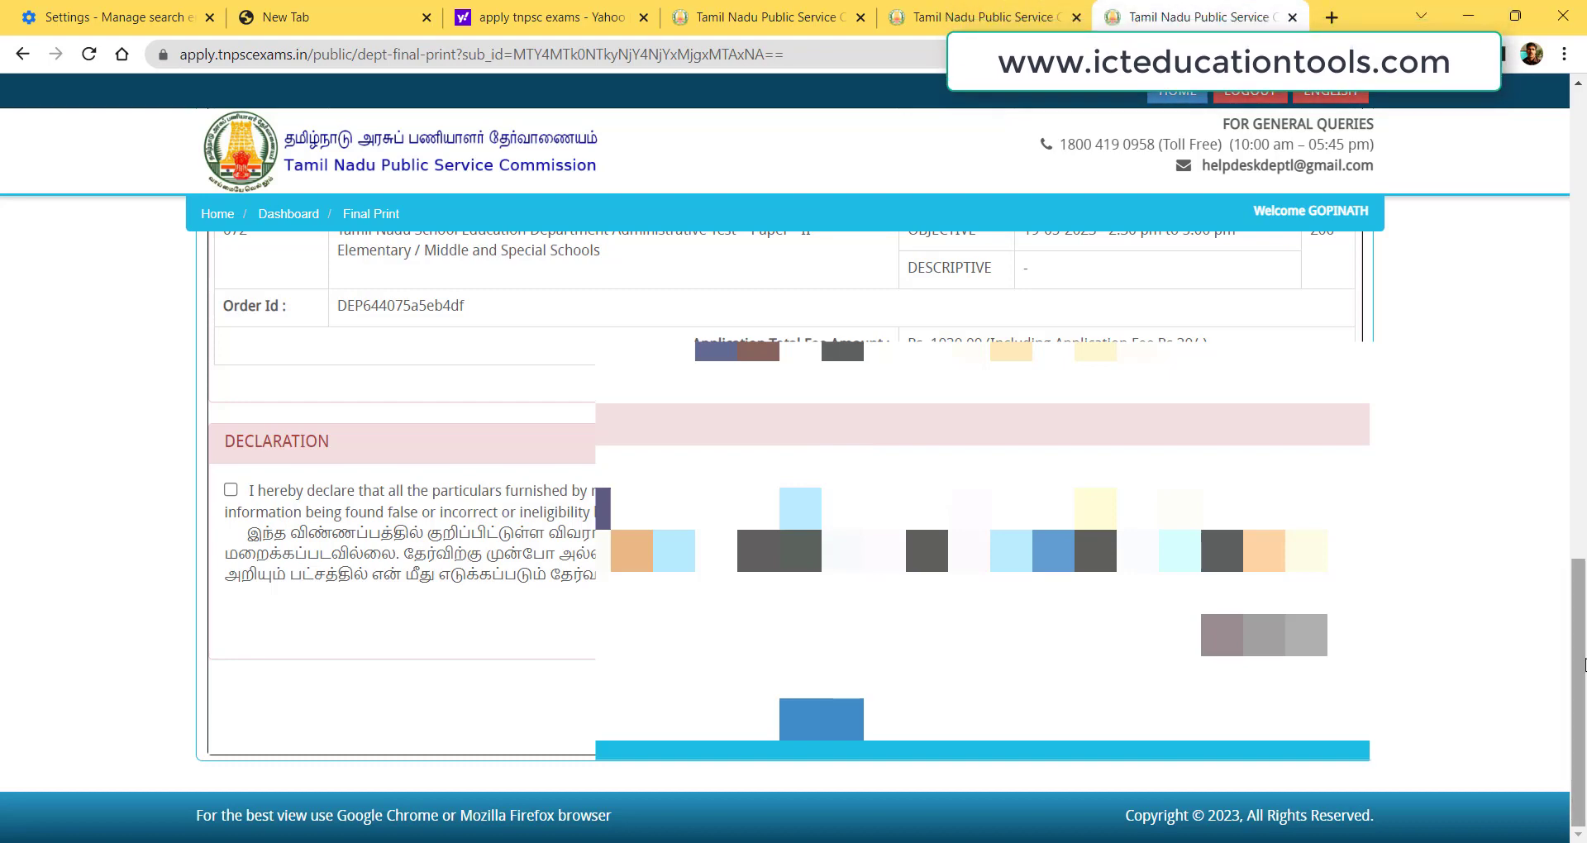
{"action": "left_click_drag", "start_coordinate": [1579, 583], "coordinate": [1580, 112]}
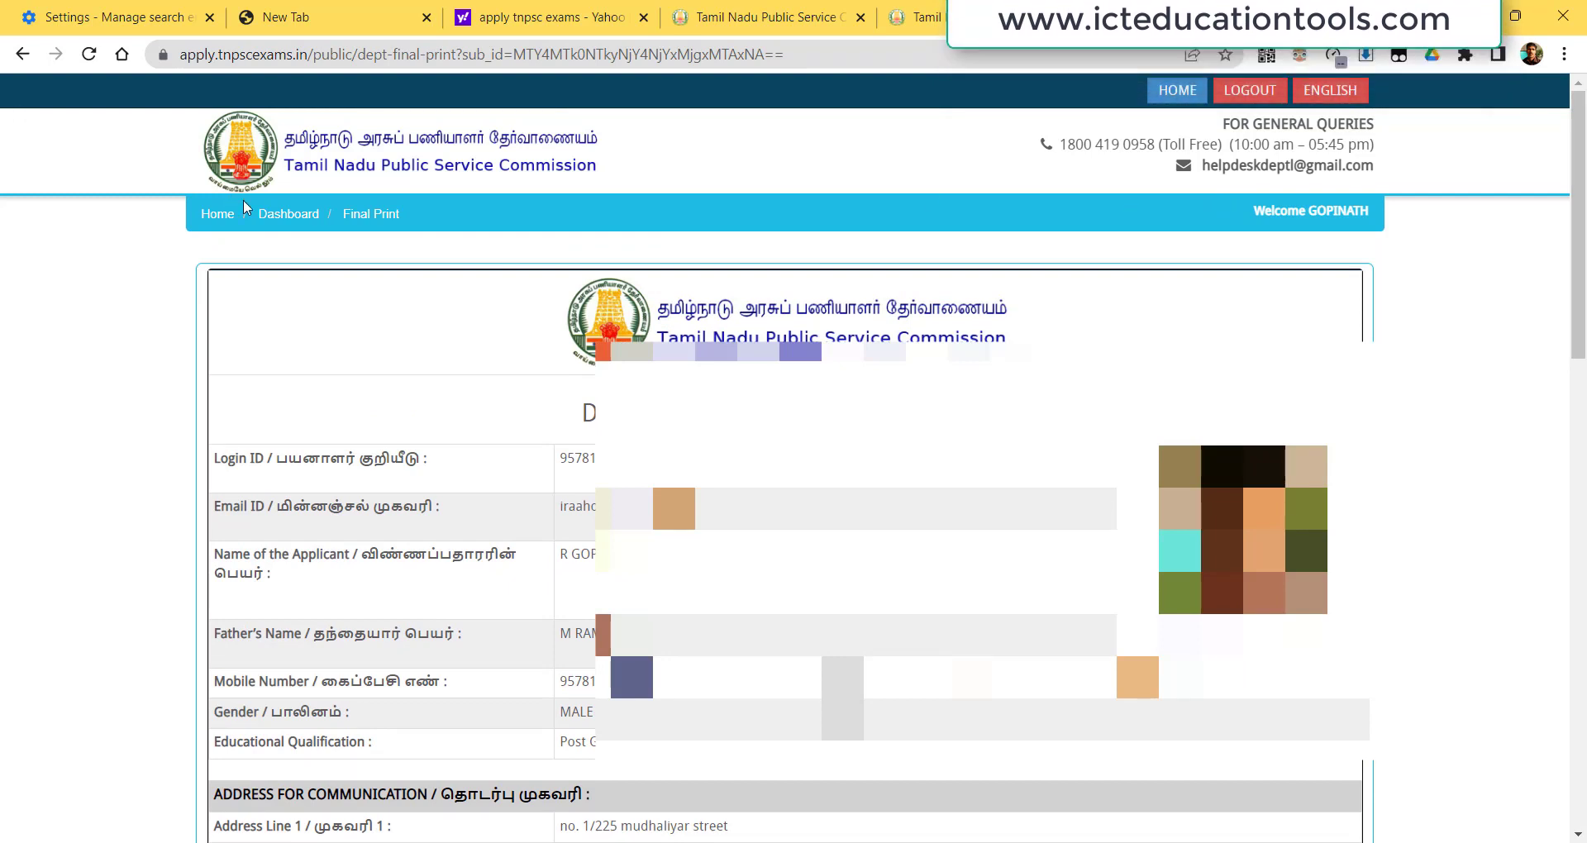
{"action": "left_click", "coordinate": [281, 215]}
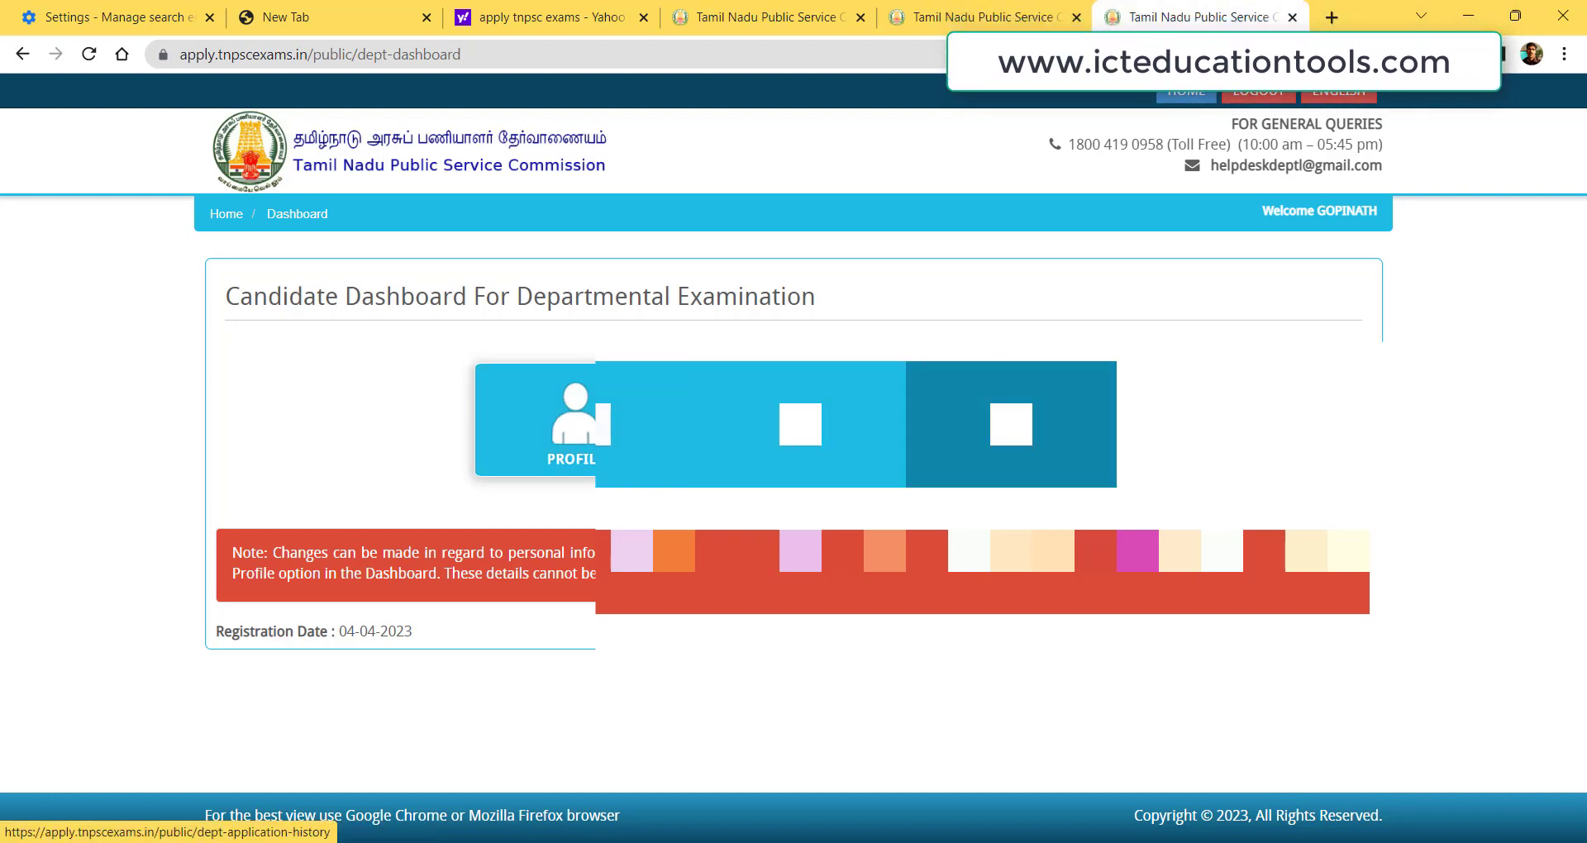
{"action": "left_click", "coordinate": [800, 424]}
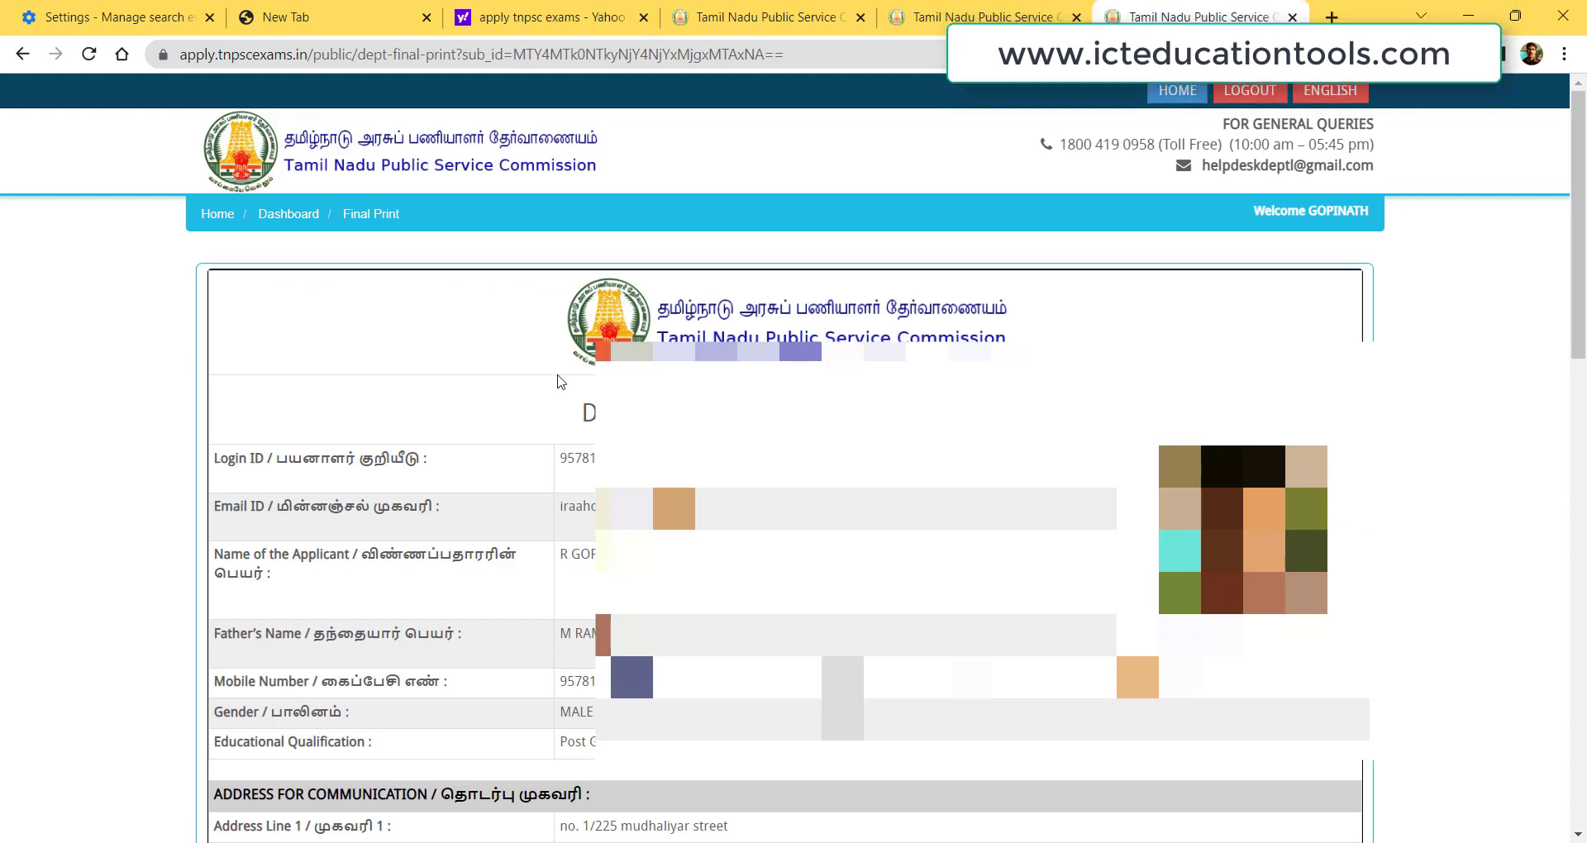
{"action": "left_click", "coordinate": [287, 215]}
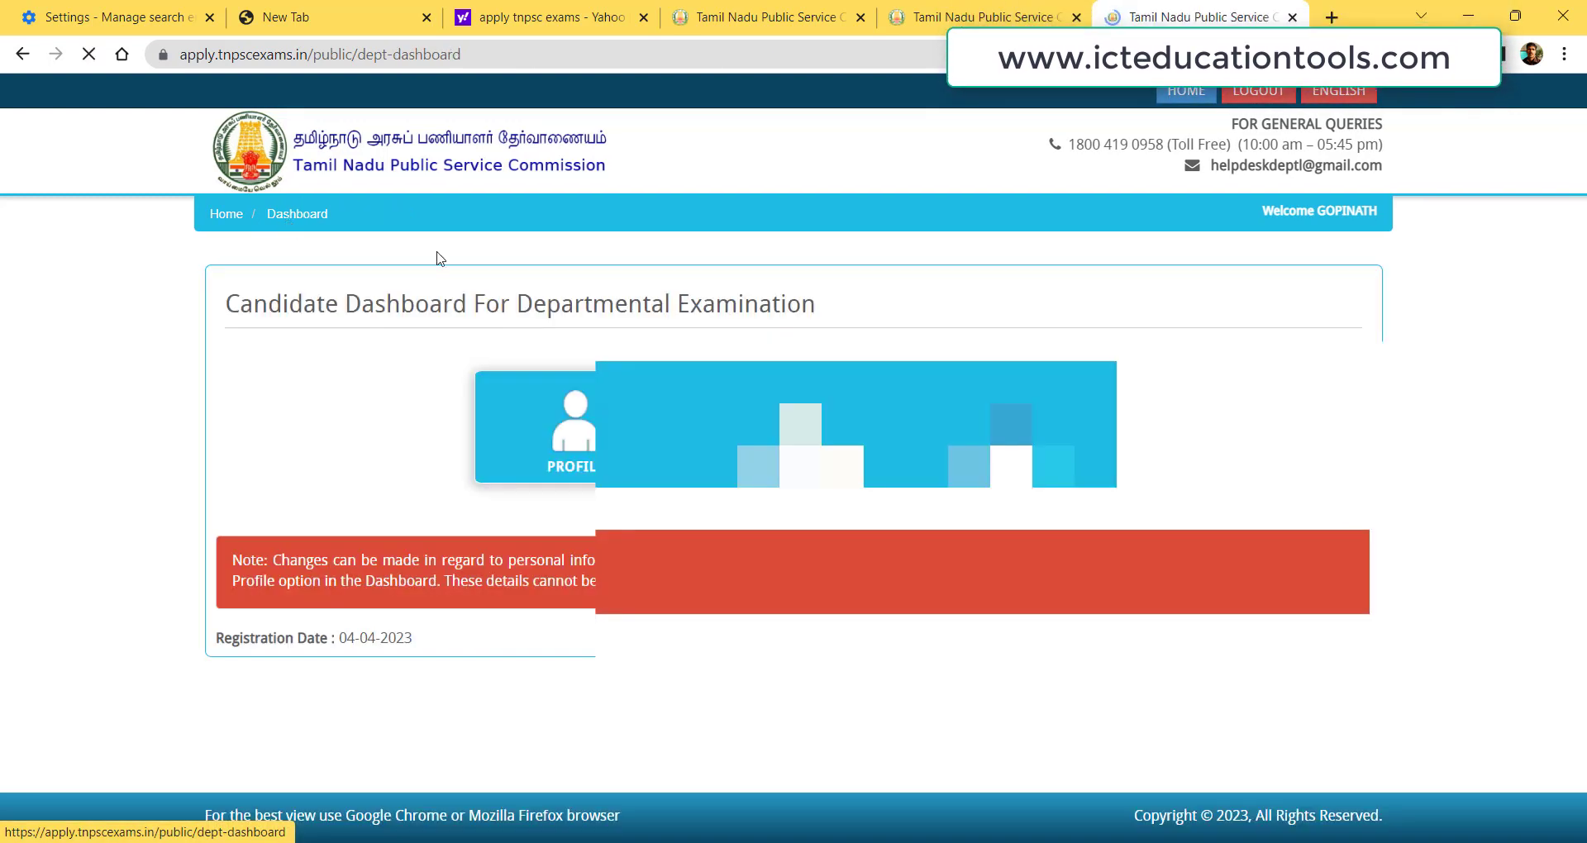
Open Application History to see the five May 2023 tests marked Completed.
{"action": "left_click", "coordinate": [1012, 424]}
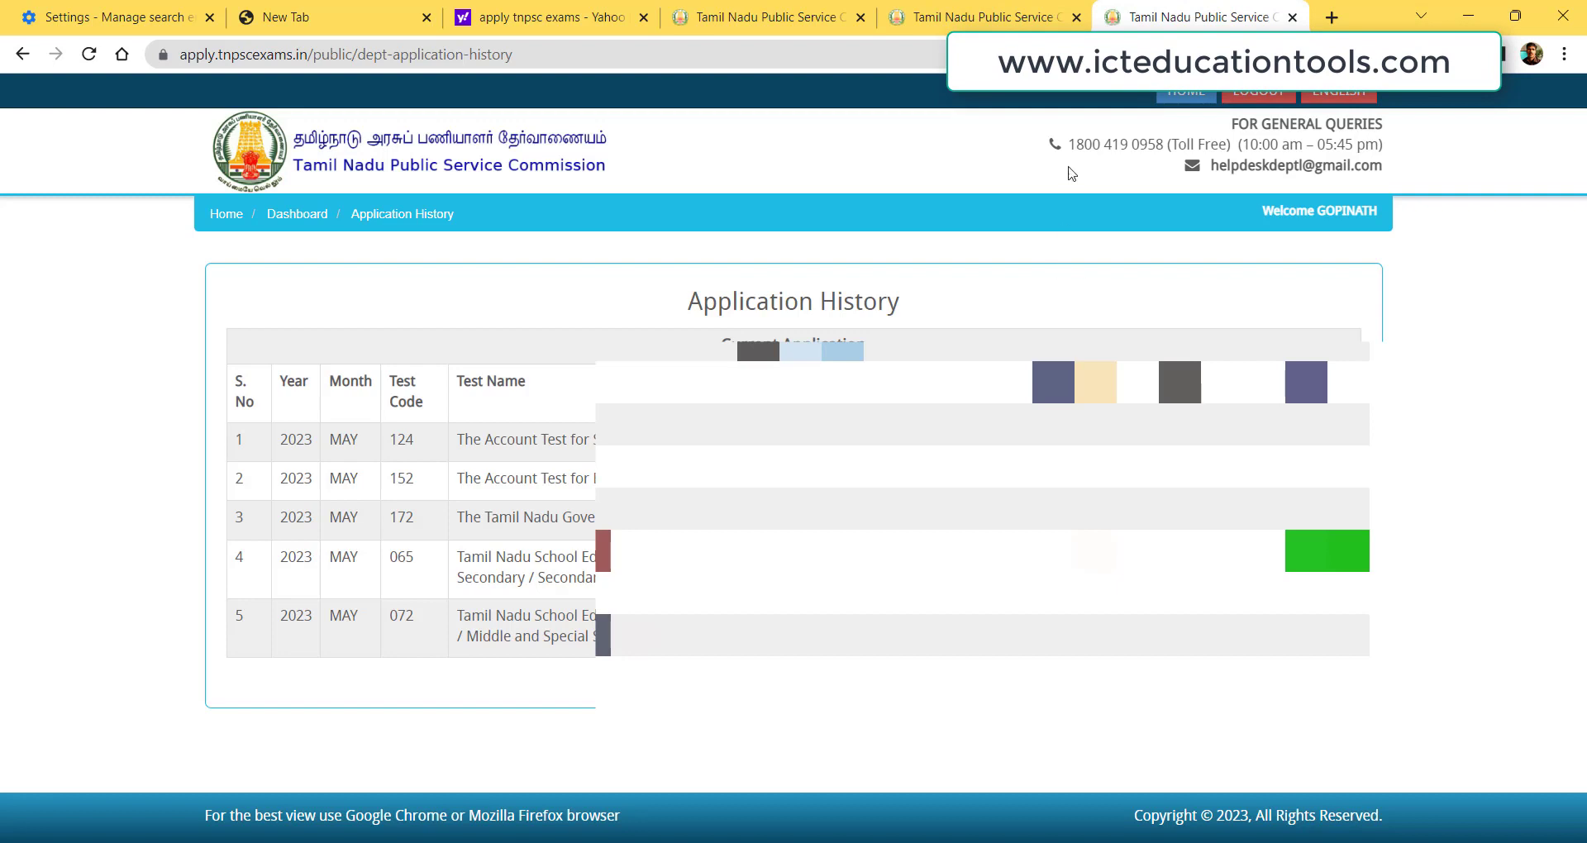
Search 'TNPSC' in a new Chrome tab and open the tnpsc.gov.in result.
{"action": "left_click", "coordinate": [1331, 14]}
{"action": "type", "text": "TNPSC"}
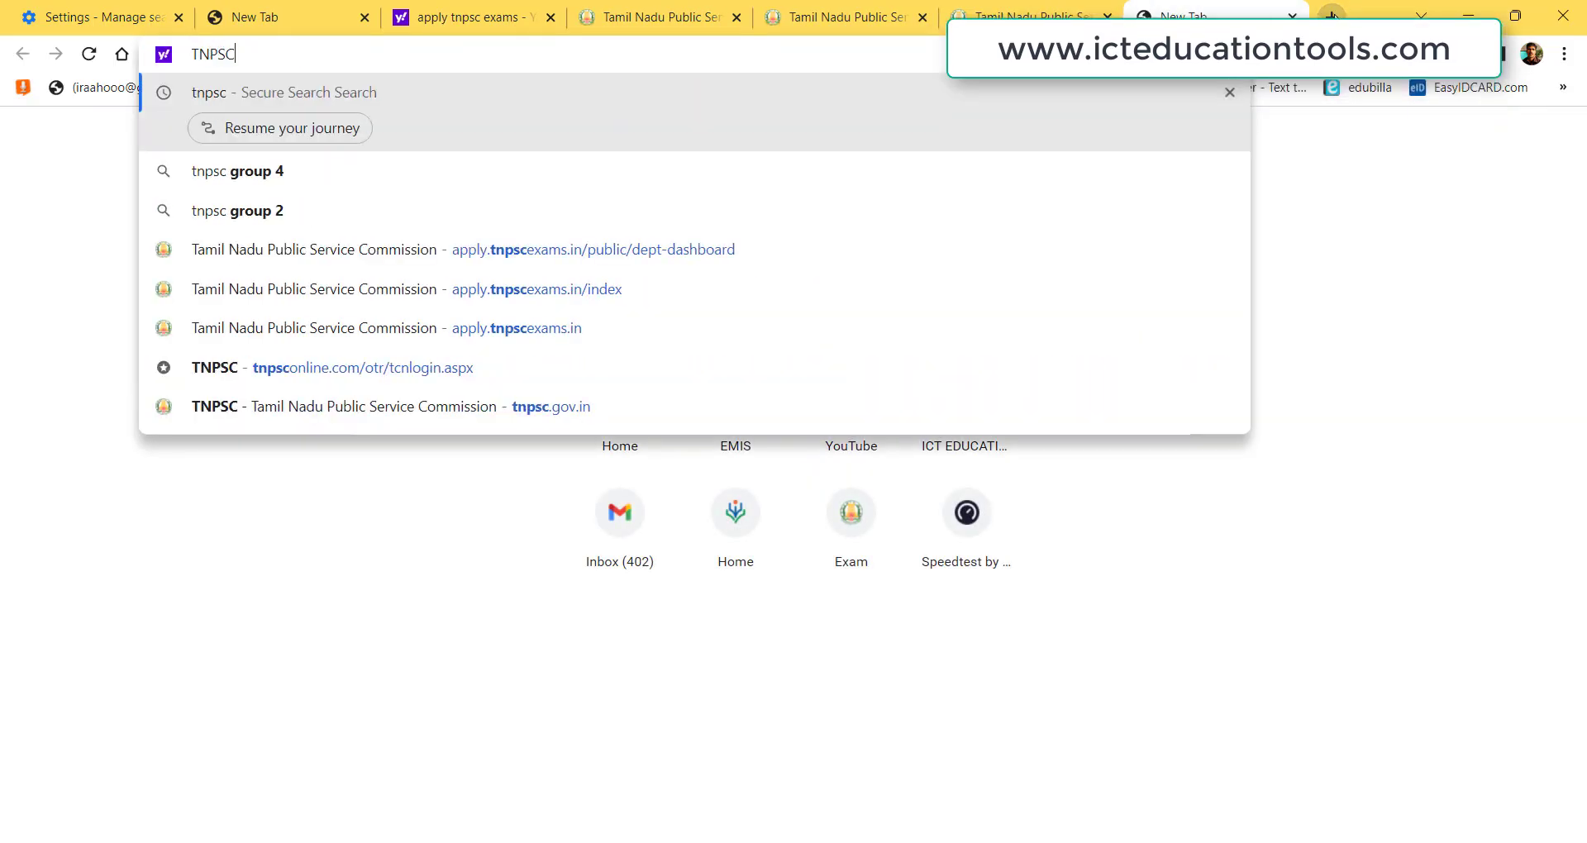
{"action": "key", "text": "Return"}
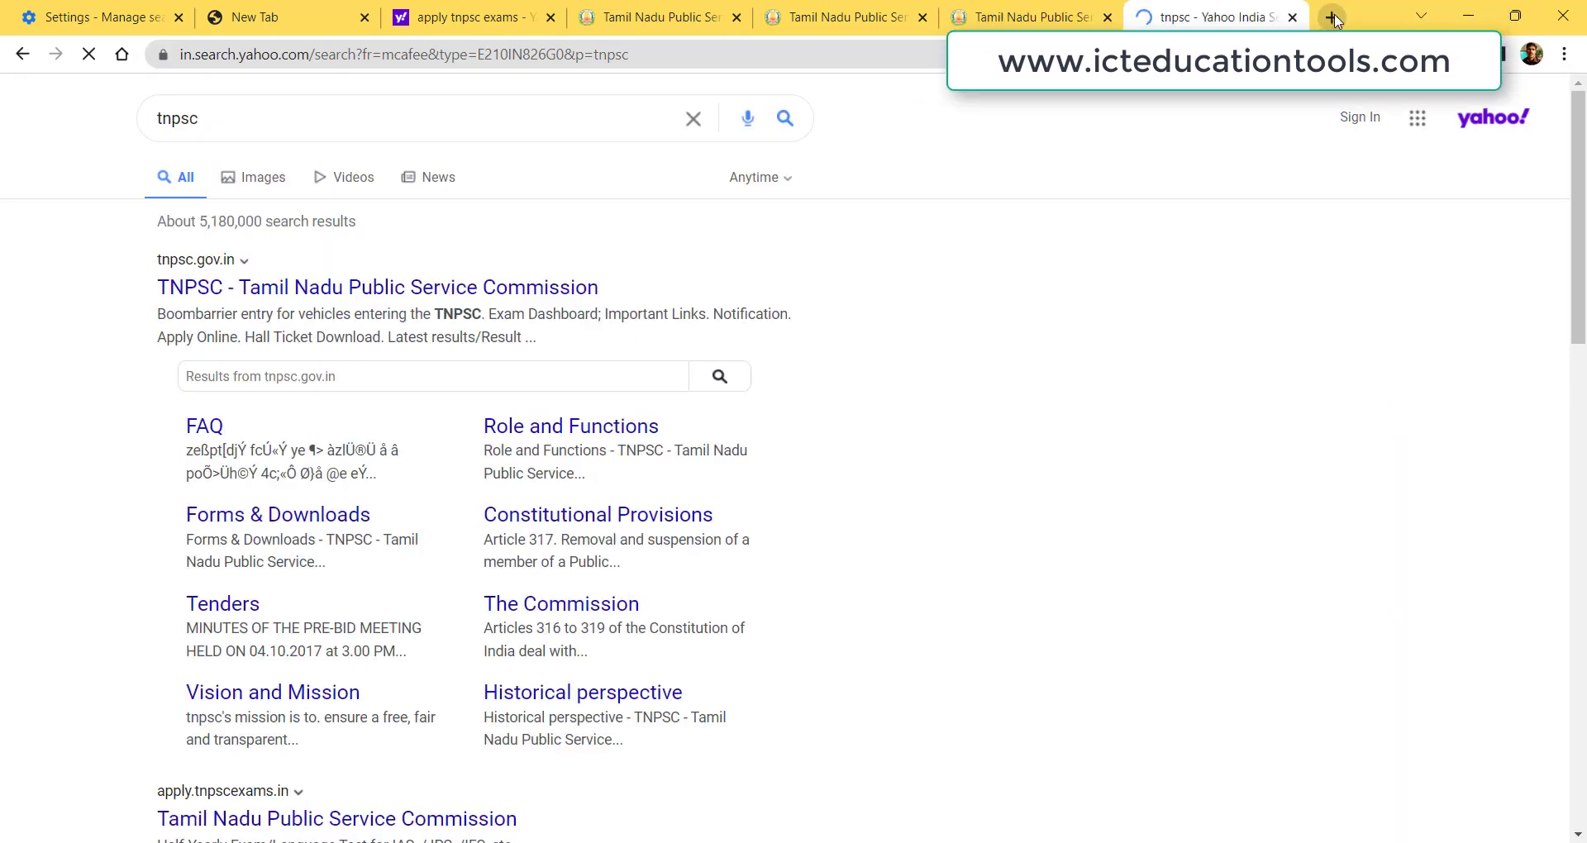
{"action": "left_click", "coordinate": [381, 287]}
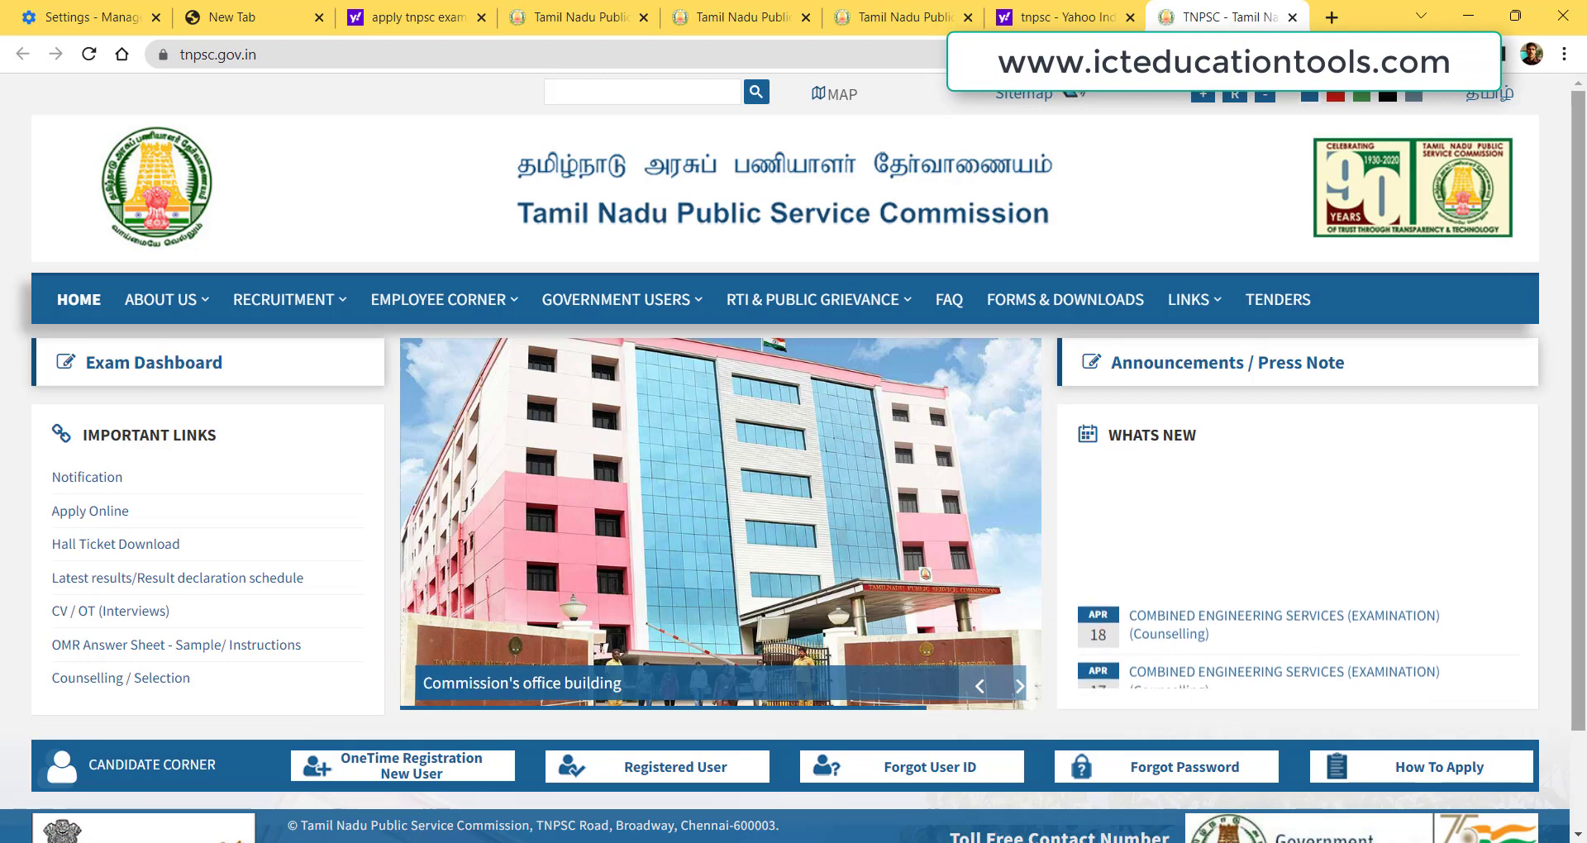
{"action": "left_click", "coordinate": [1097, 573]}
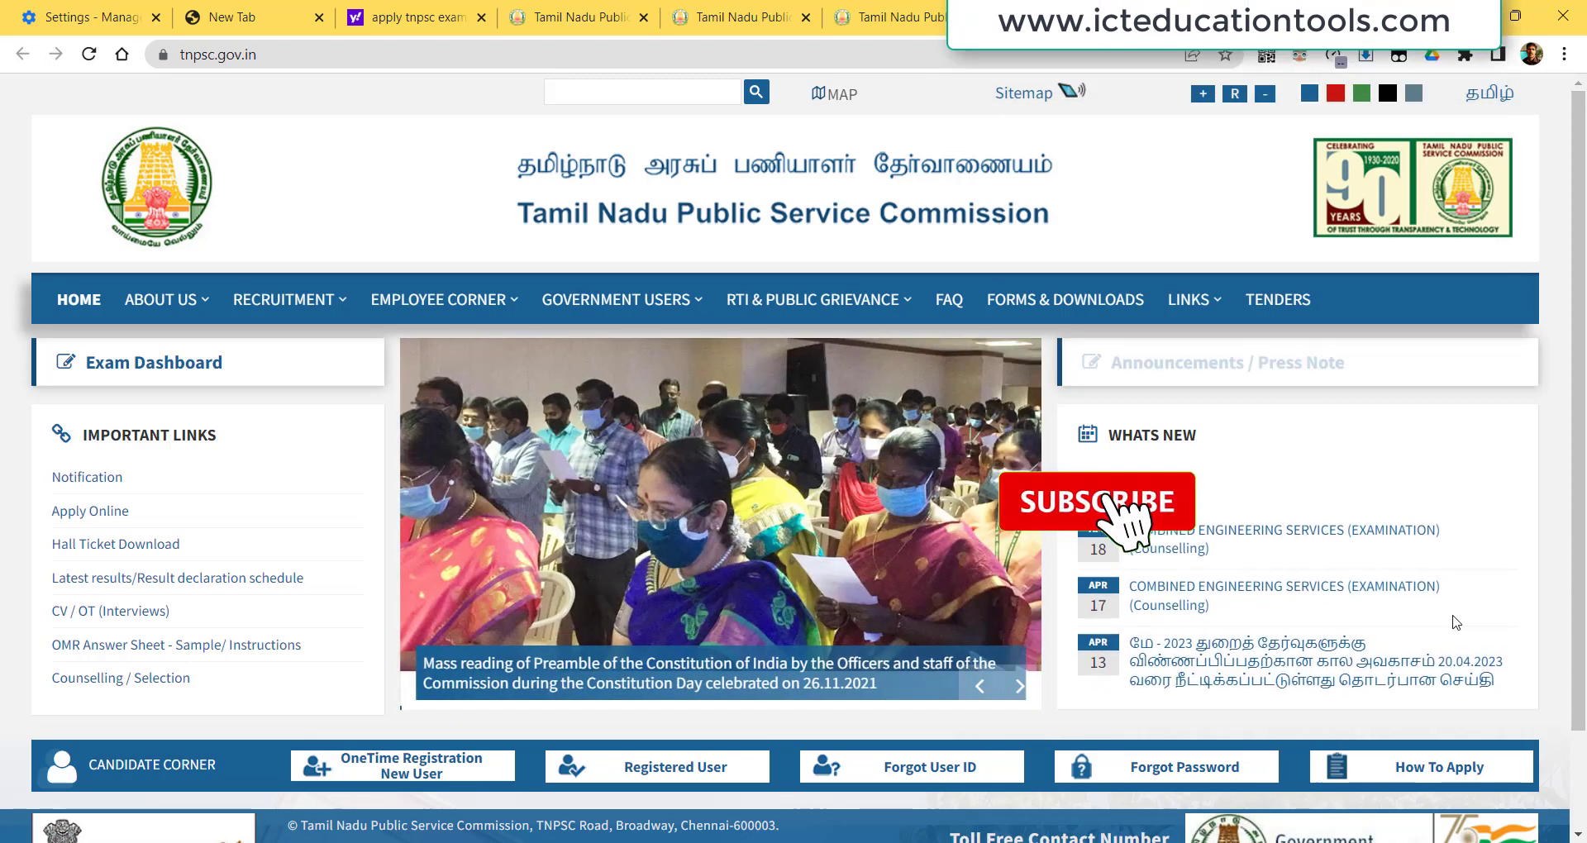